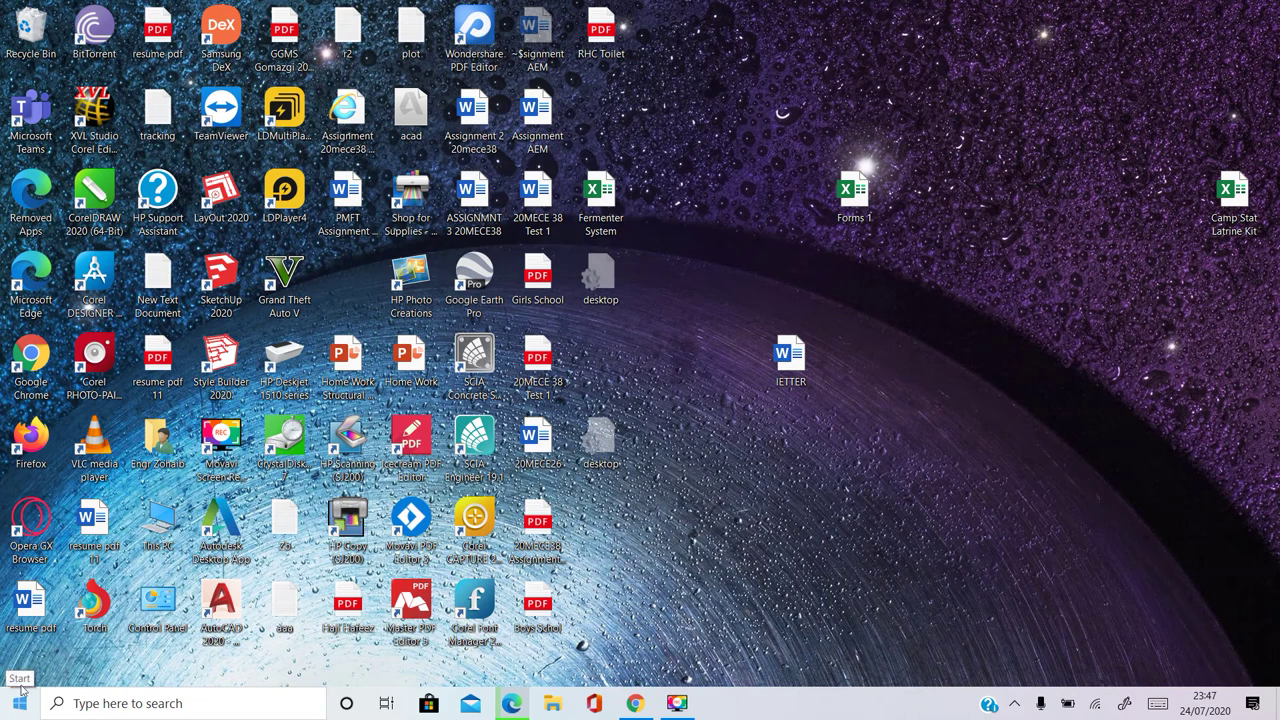
Launch AutoCAD 2020 - English from its folder in the Windows Start menu
left_click(225, 625)
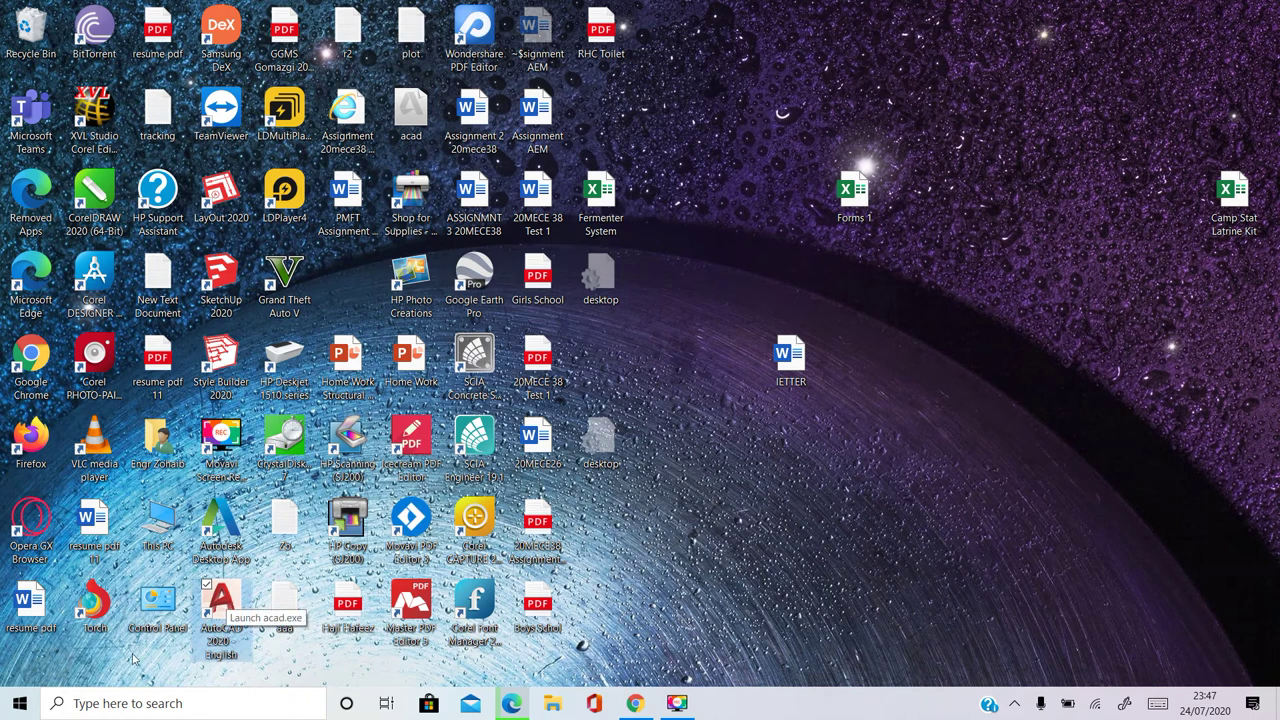
key("super")
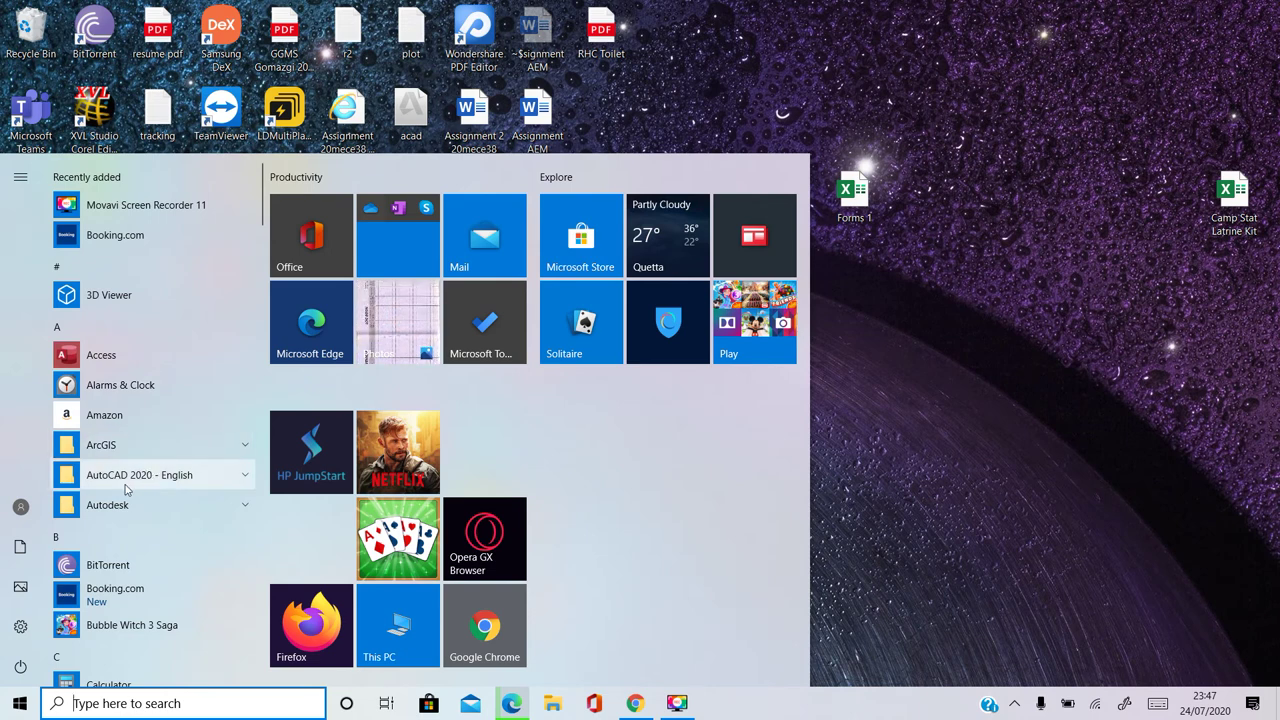
left_click(157, 478)
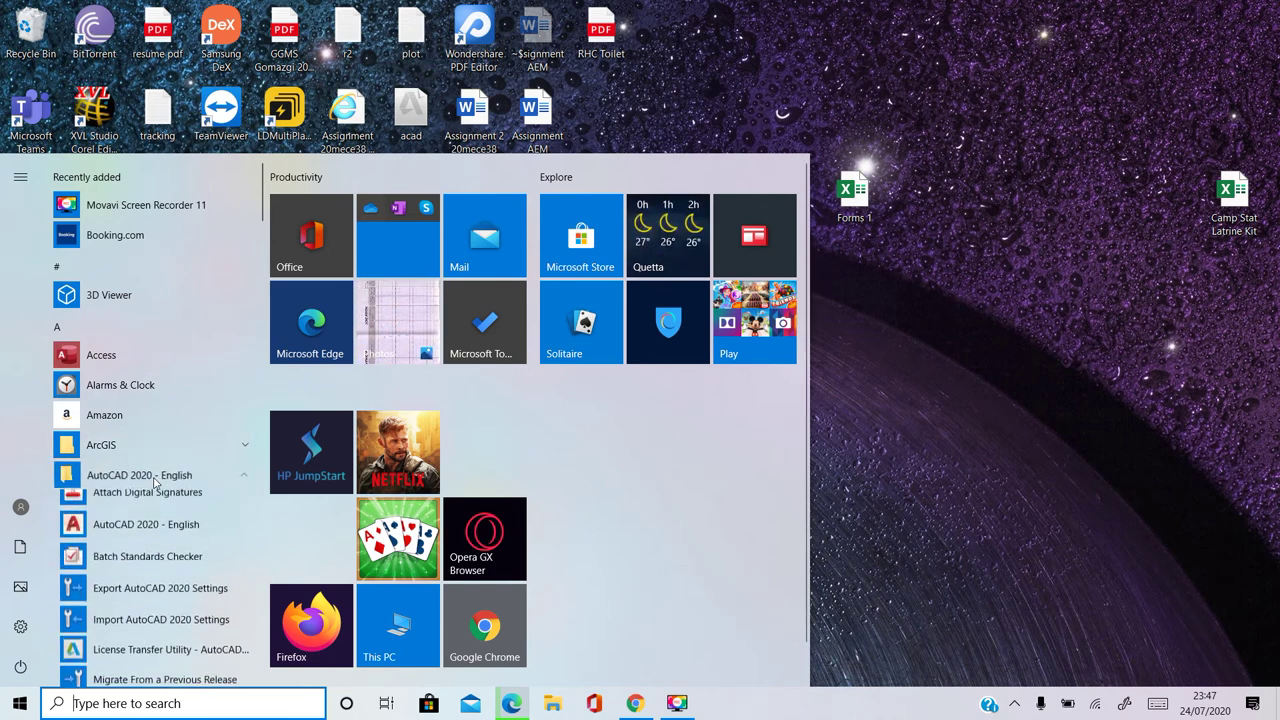
scroll(160, 478, "down", 2)
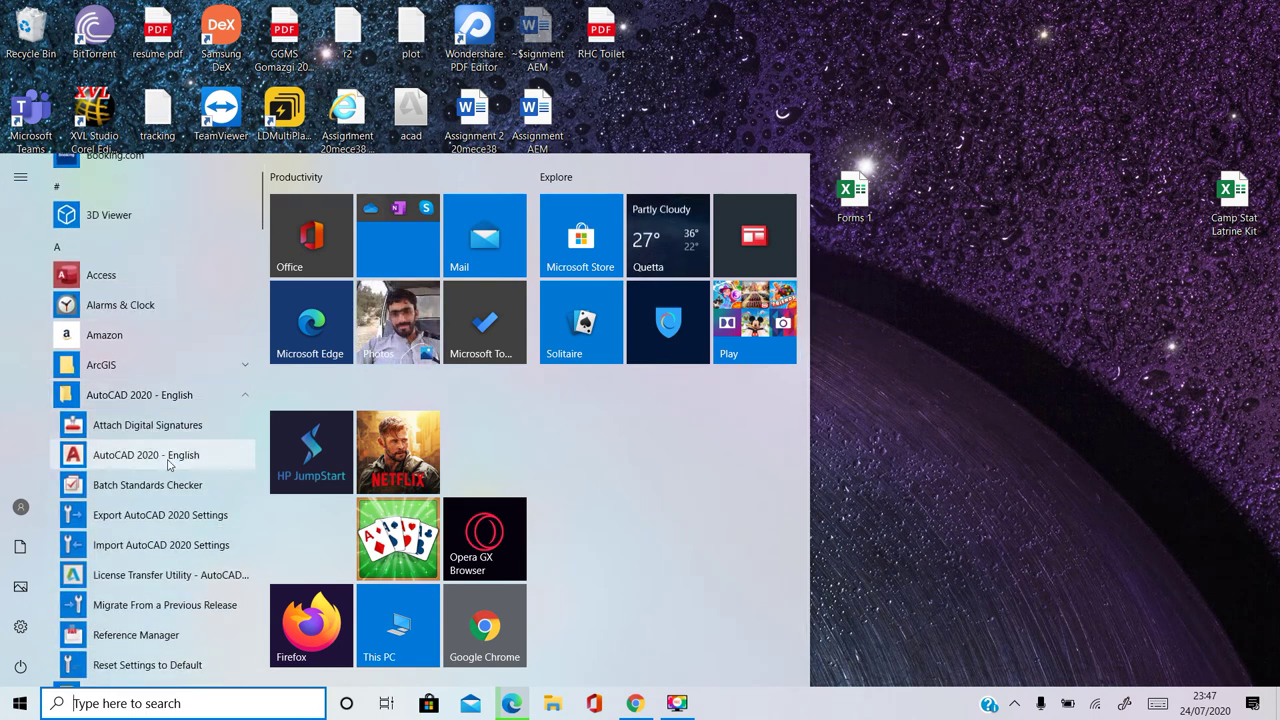
left_click(168, 463)
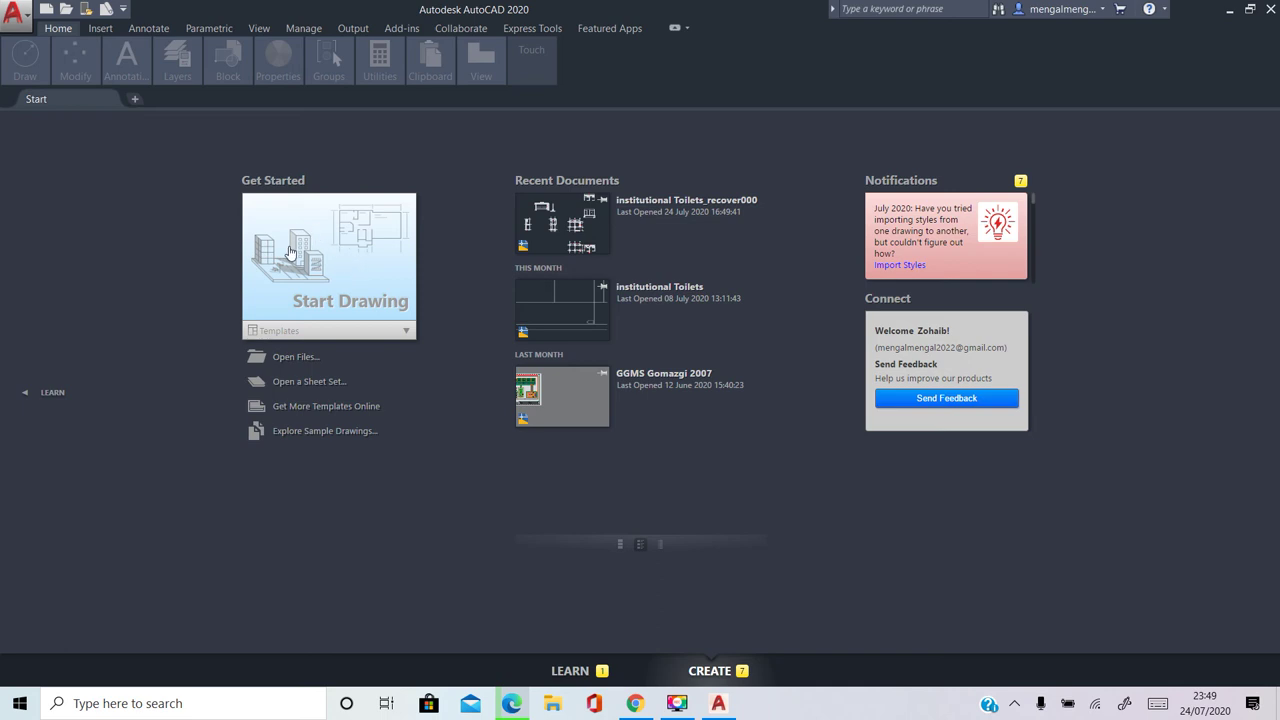
Once AutoCAD finishes loading, start a new blank drawing from the Start tab
left_click(289, 251)
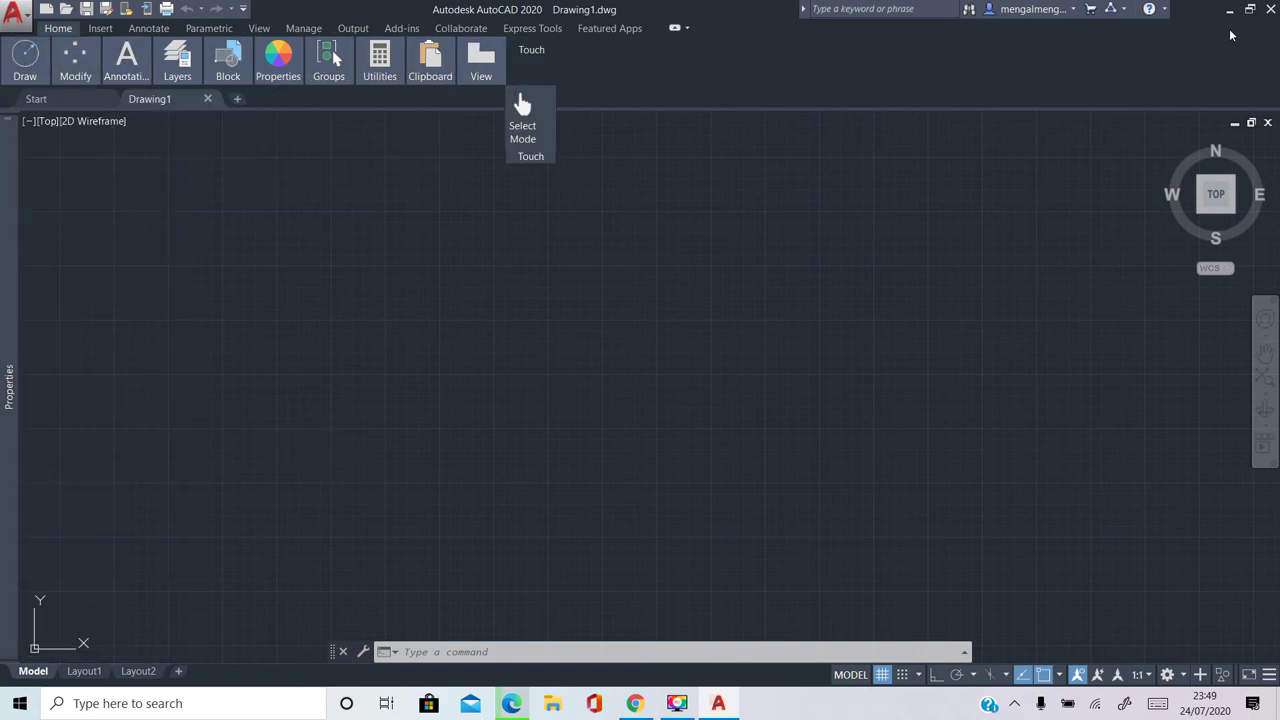
mouse_move(8, 385)
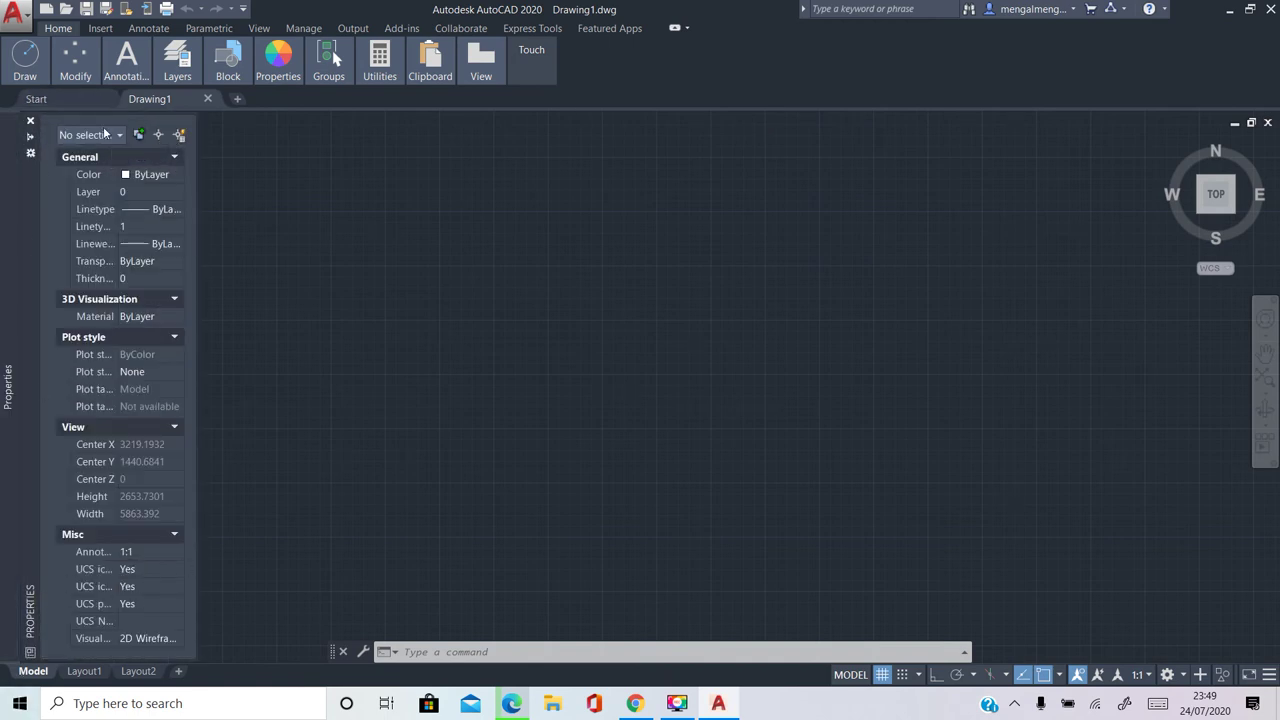
mouse_move(29, 139)
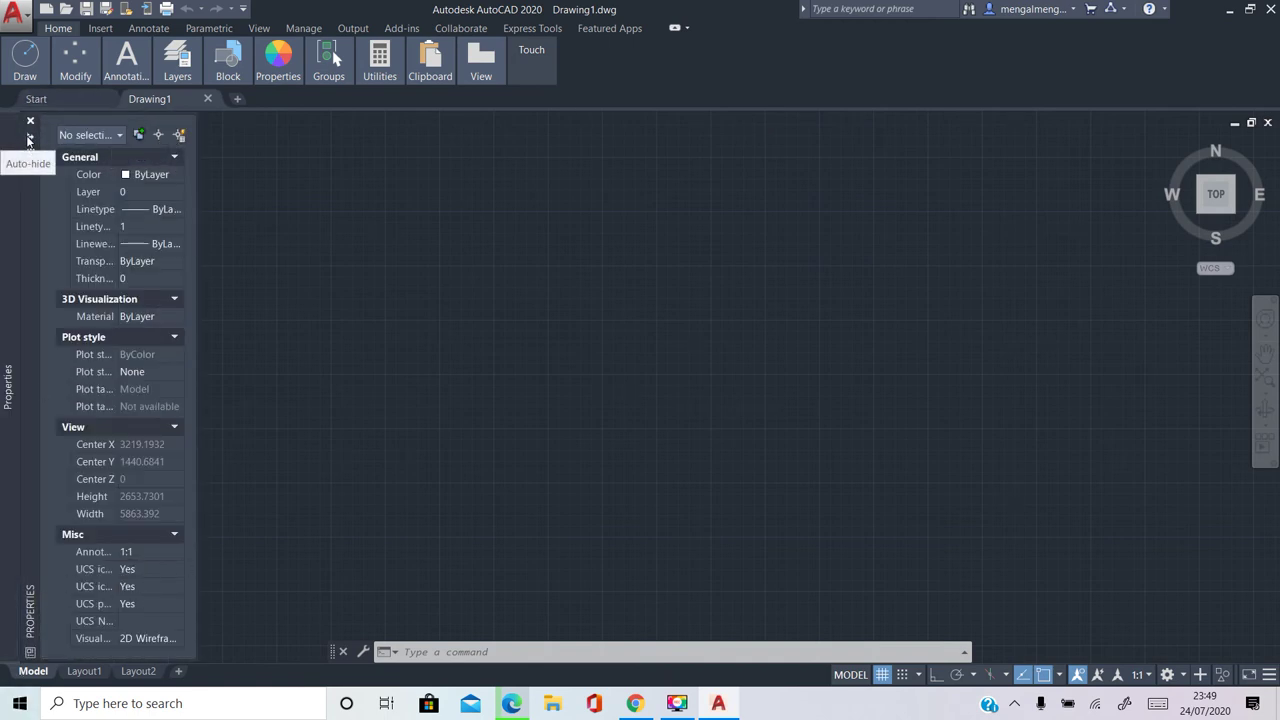
Pin and then close the Properties palette so Drawing1's model space fills the window
left_click(29, 139)
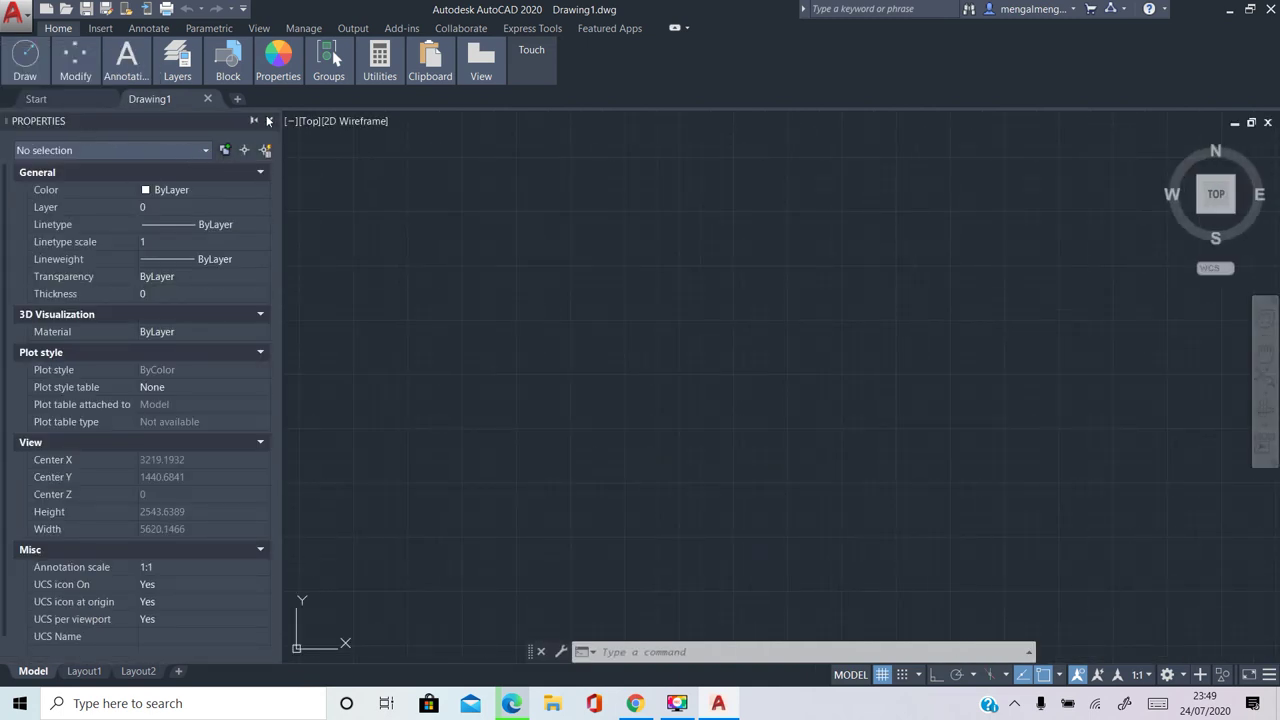
left_click(269, 121)
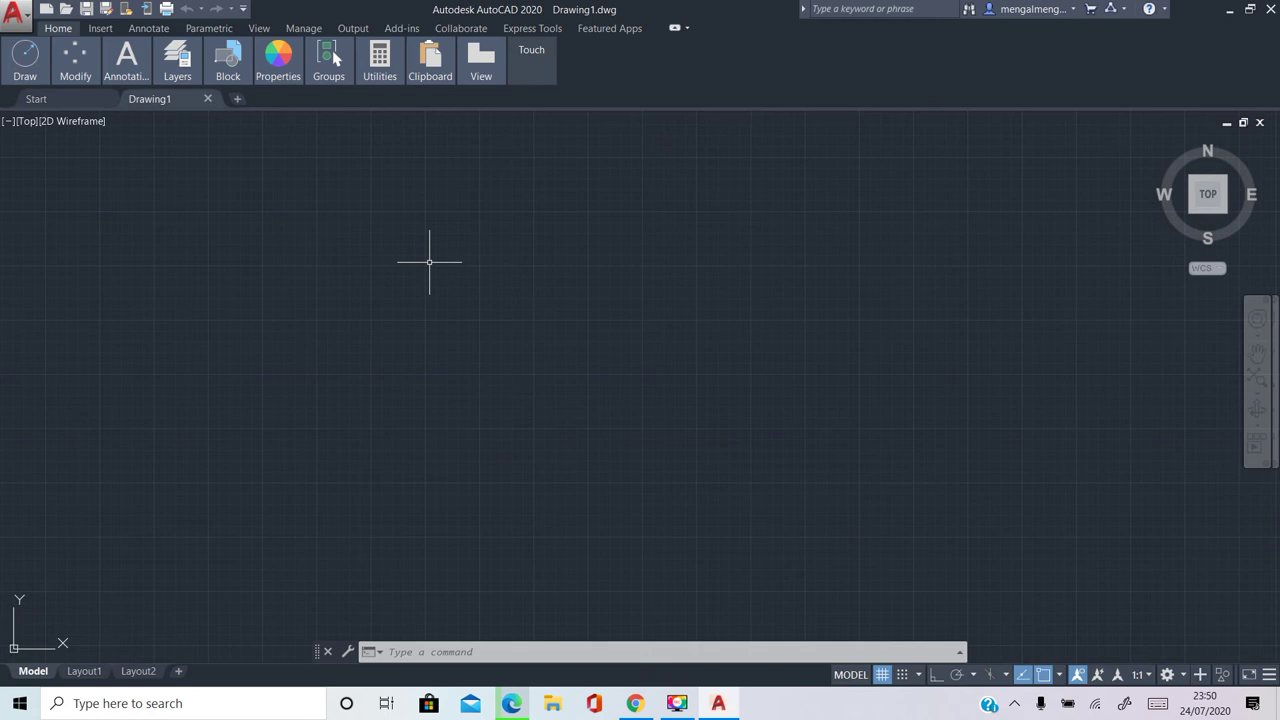
Open the Drawing Units dialog with the UNIT command and expand the length type list
type("unit")
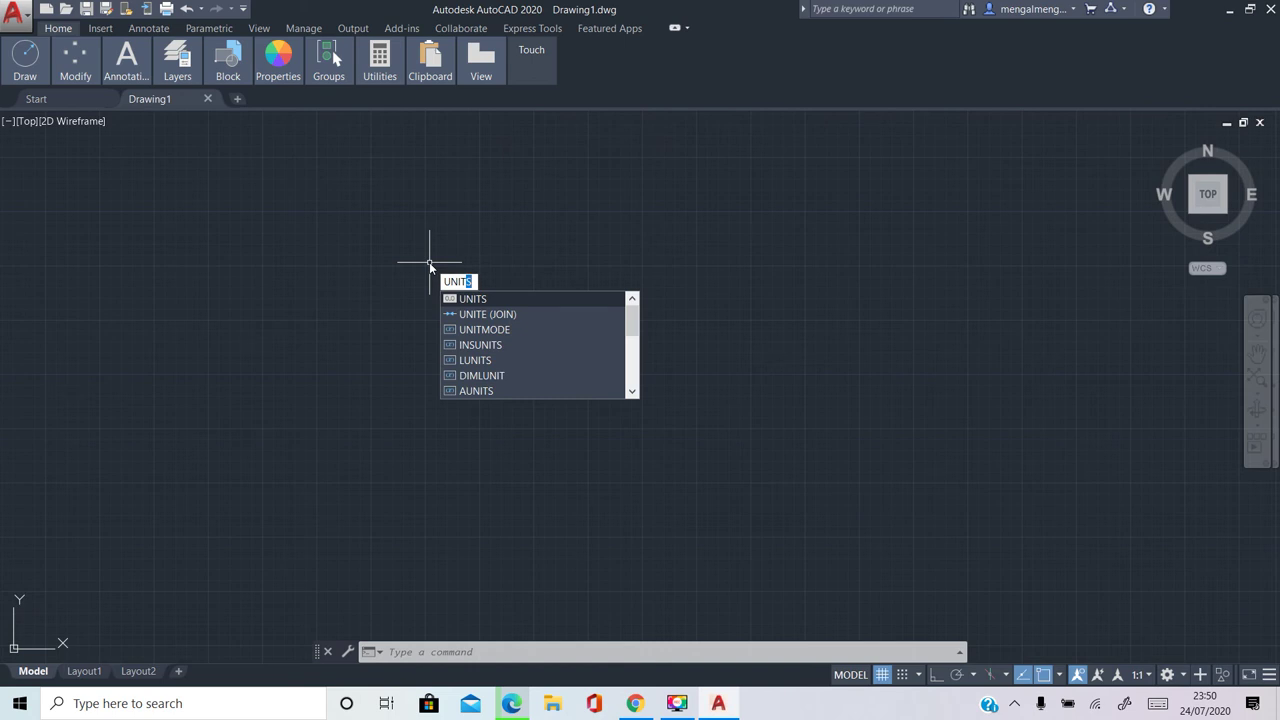
key("Return")
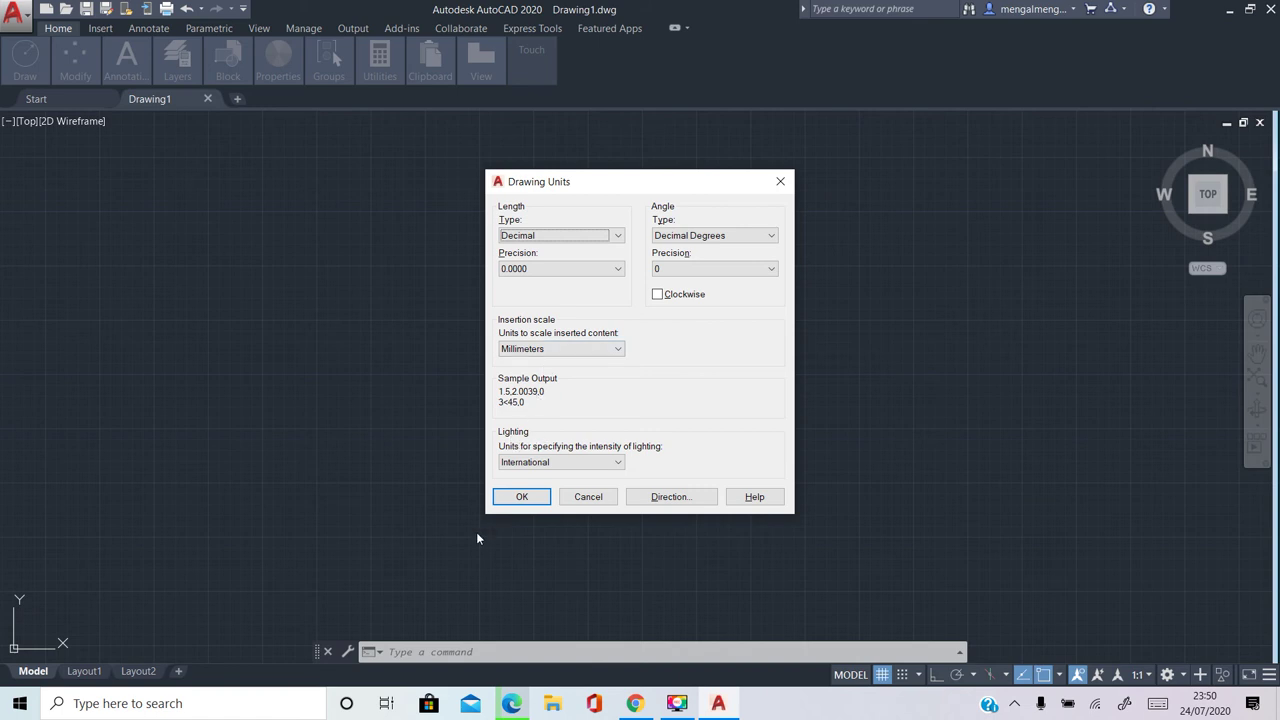
left_click(565, 234)
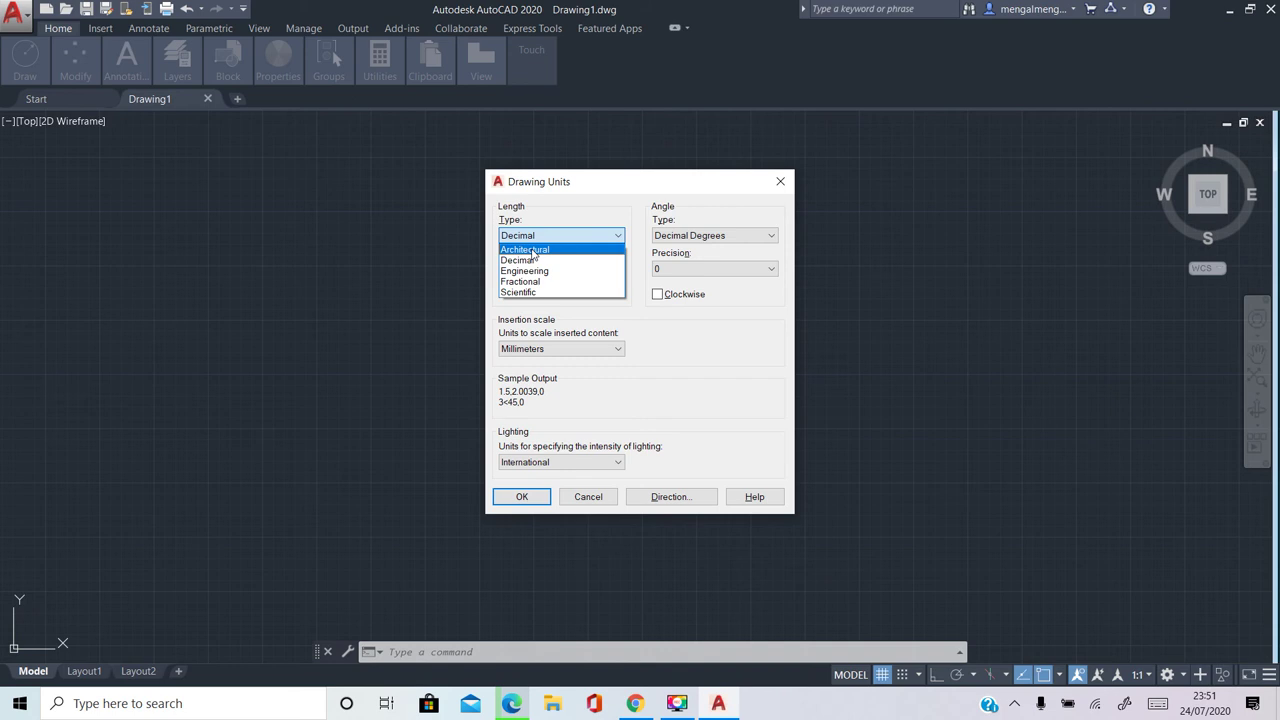
Switch length type from Engineering to Architectural and pick 0'-0 1/8" precision
left_click(535, 271)
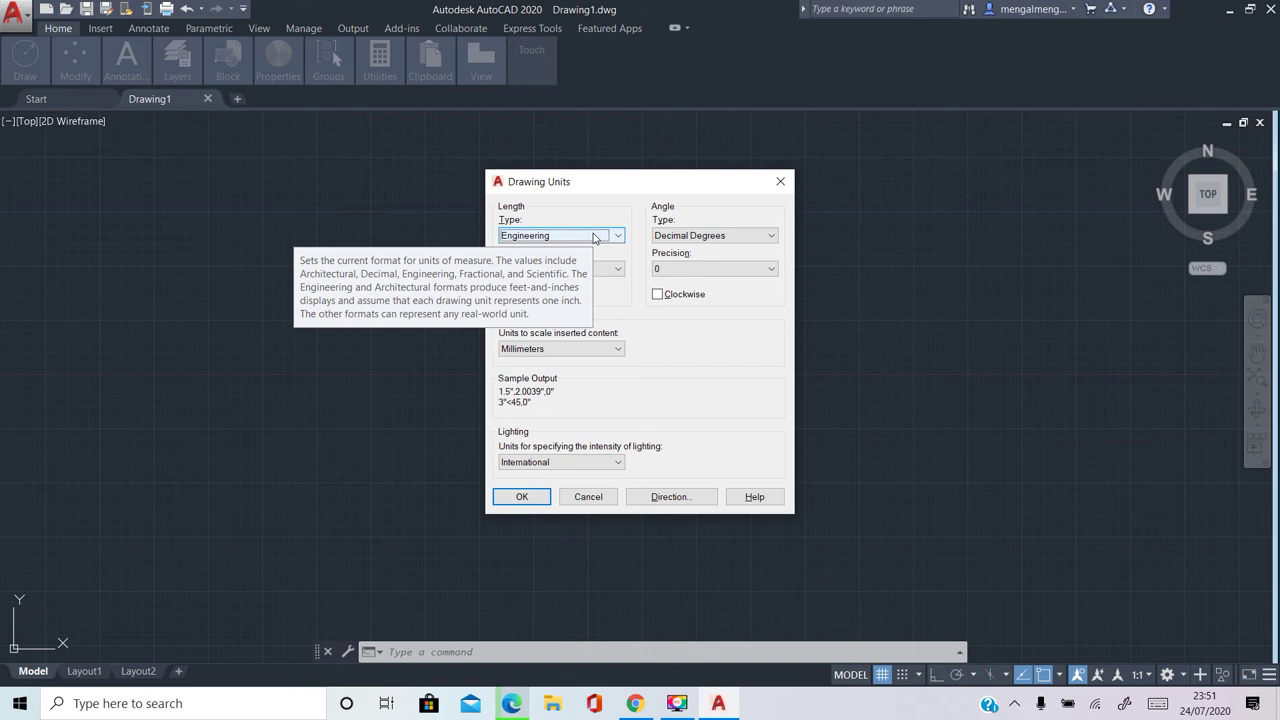
left_click(594, 237)
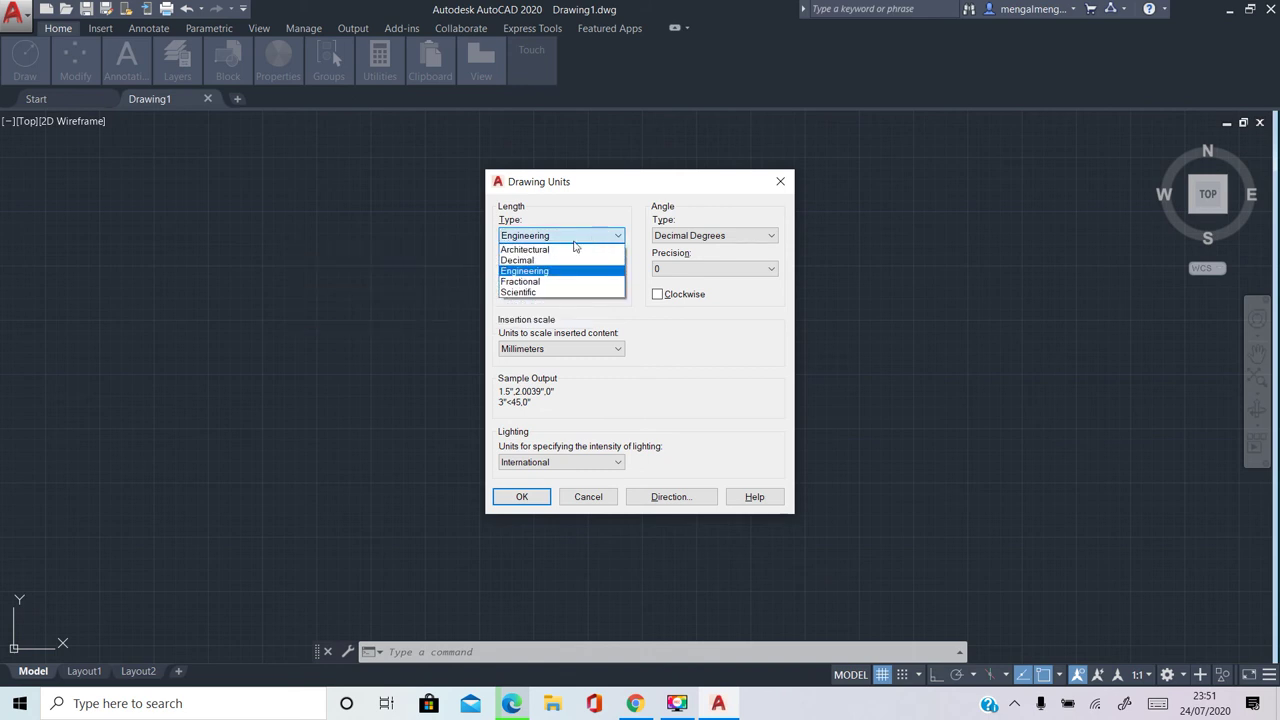
left_click(531, 247)
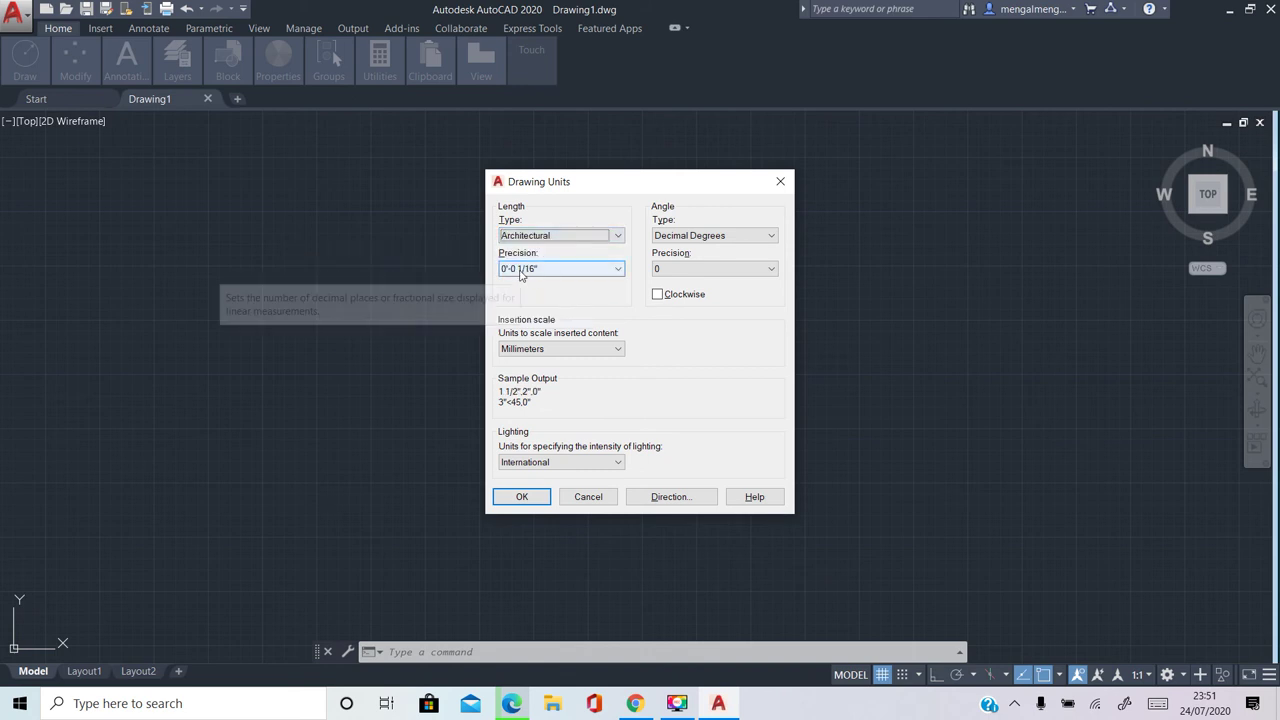
left_click(530, 272)
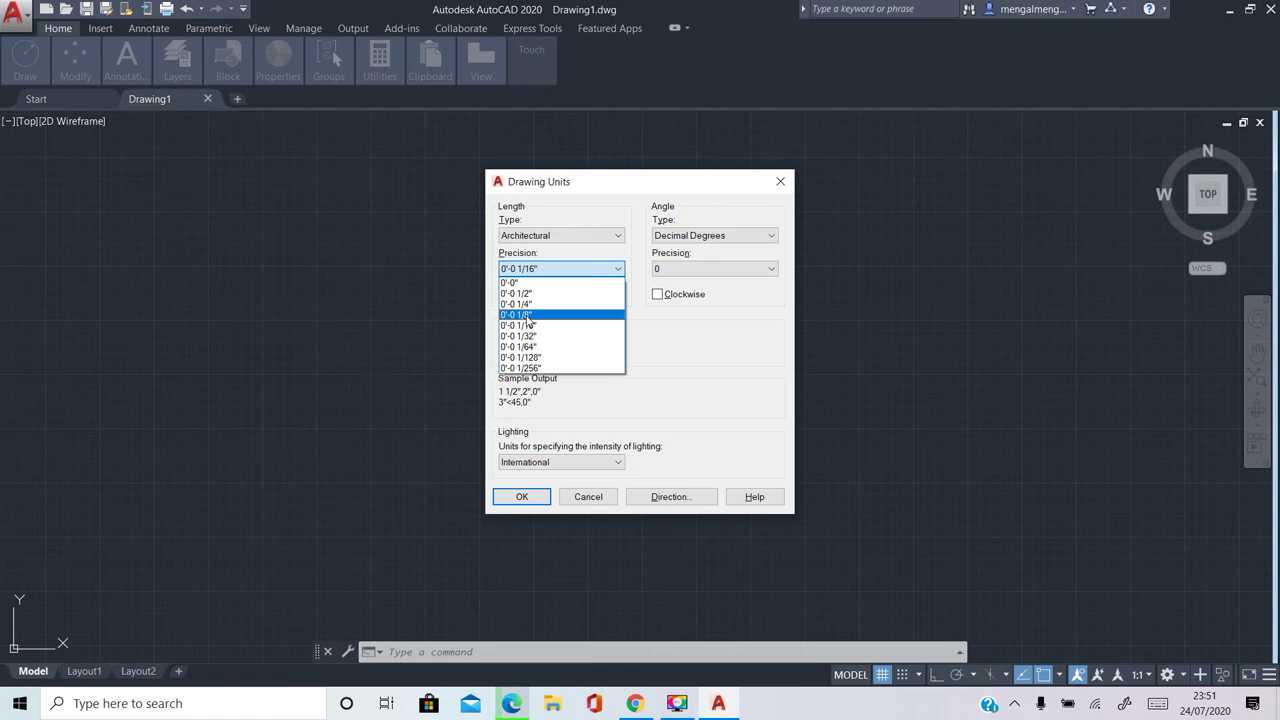
left_click(528, 318)
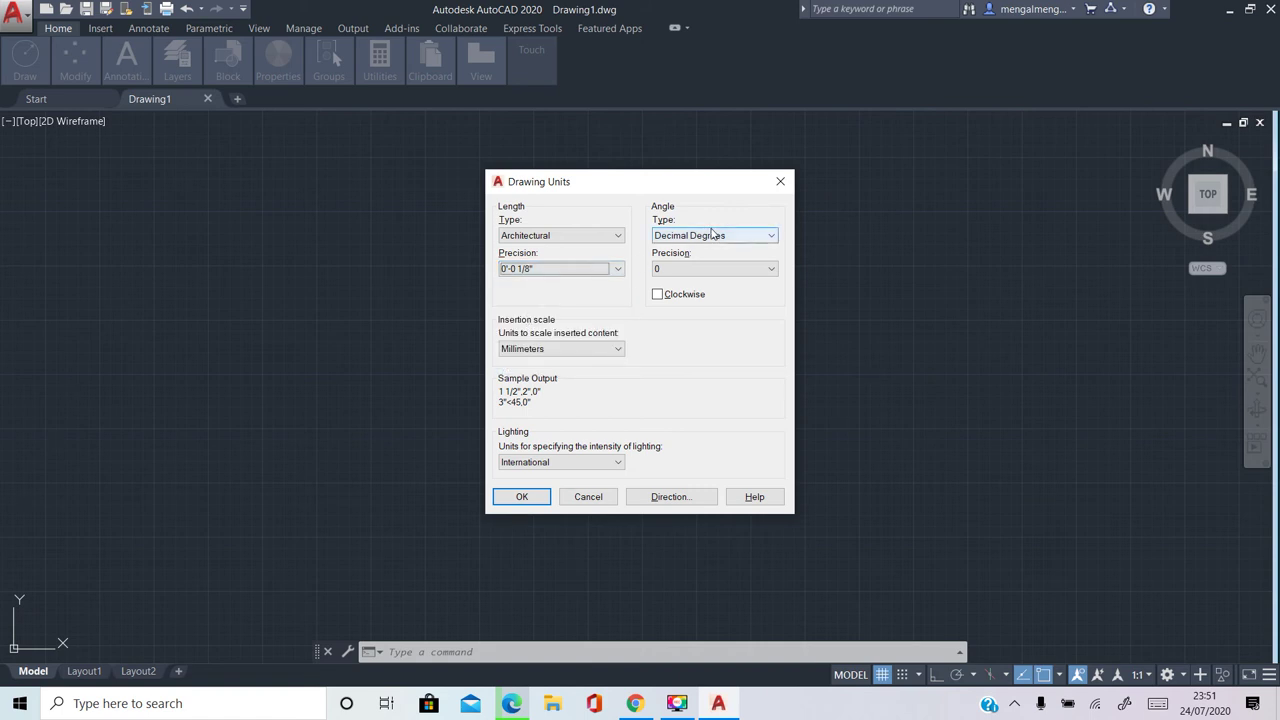
Set the angle type to Deg/Min/Sec and the insertion scale to Inches
left_click(713, 235)
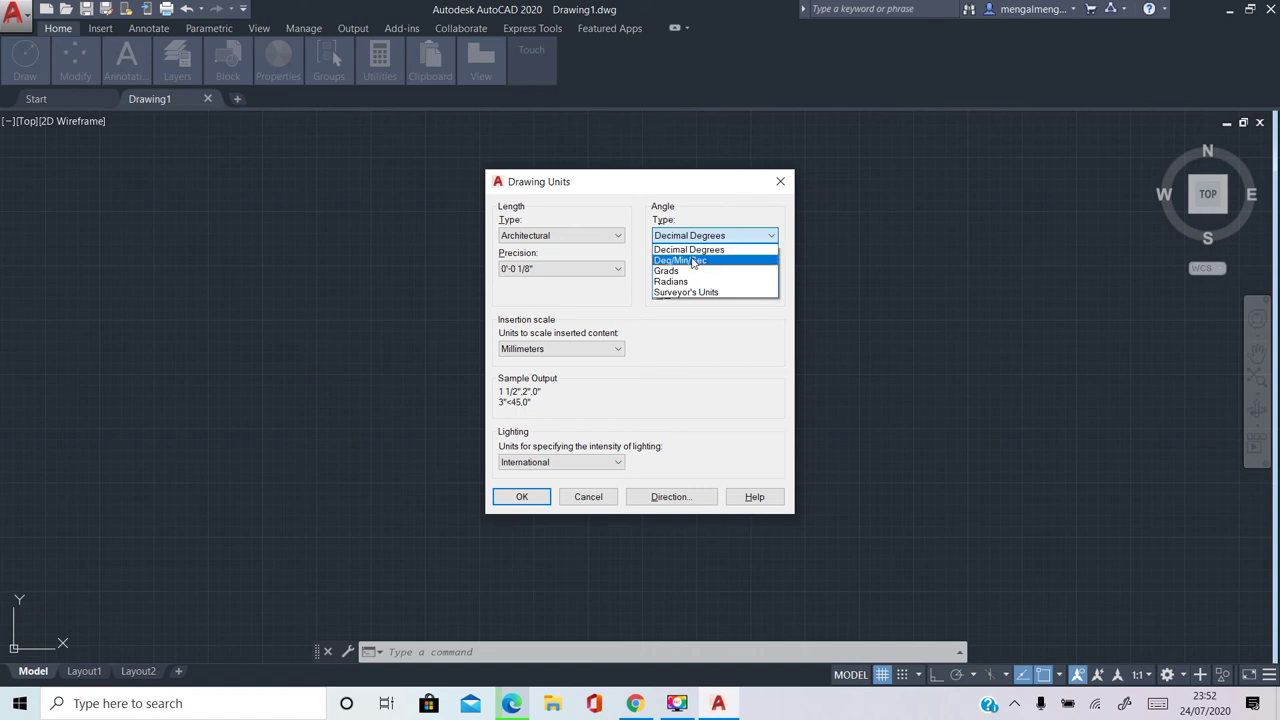
left_click(693, 262)
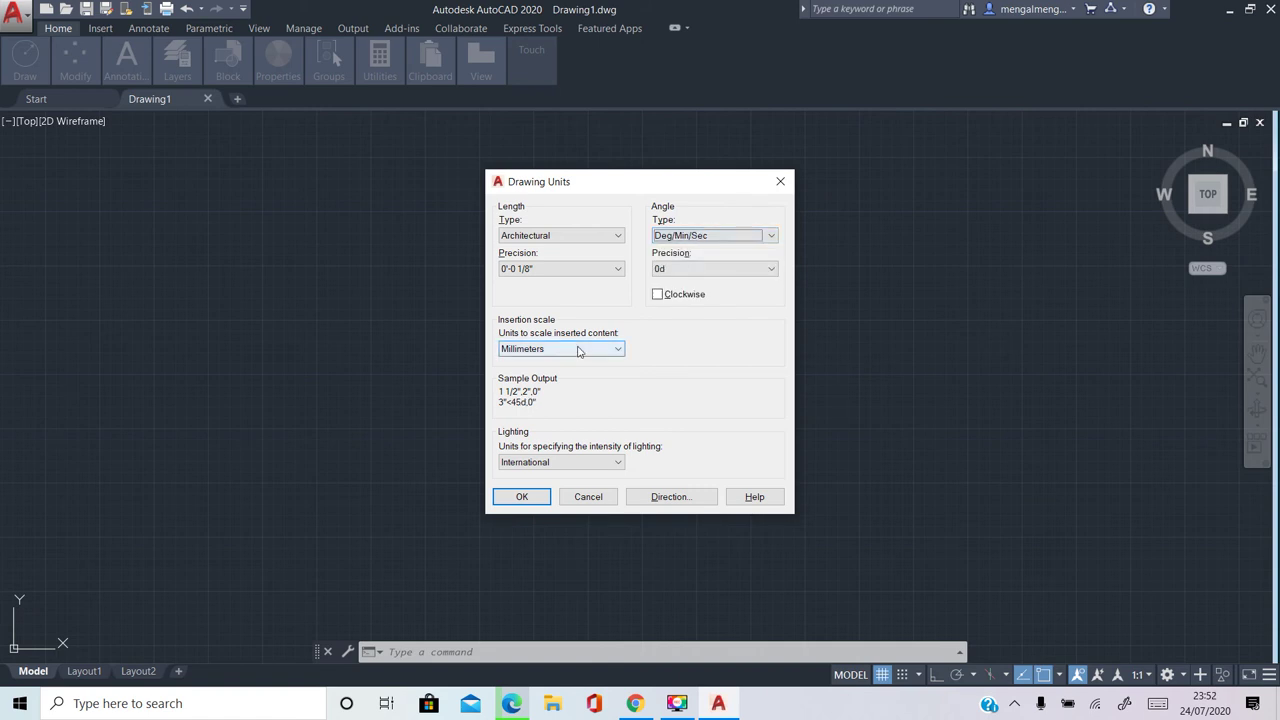
left_click(578, 350)
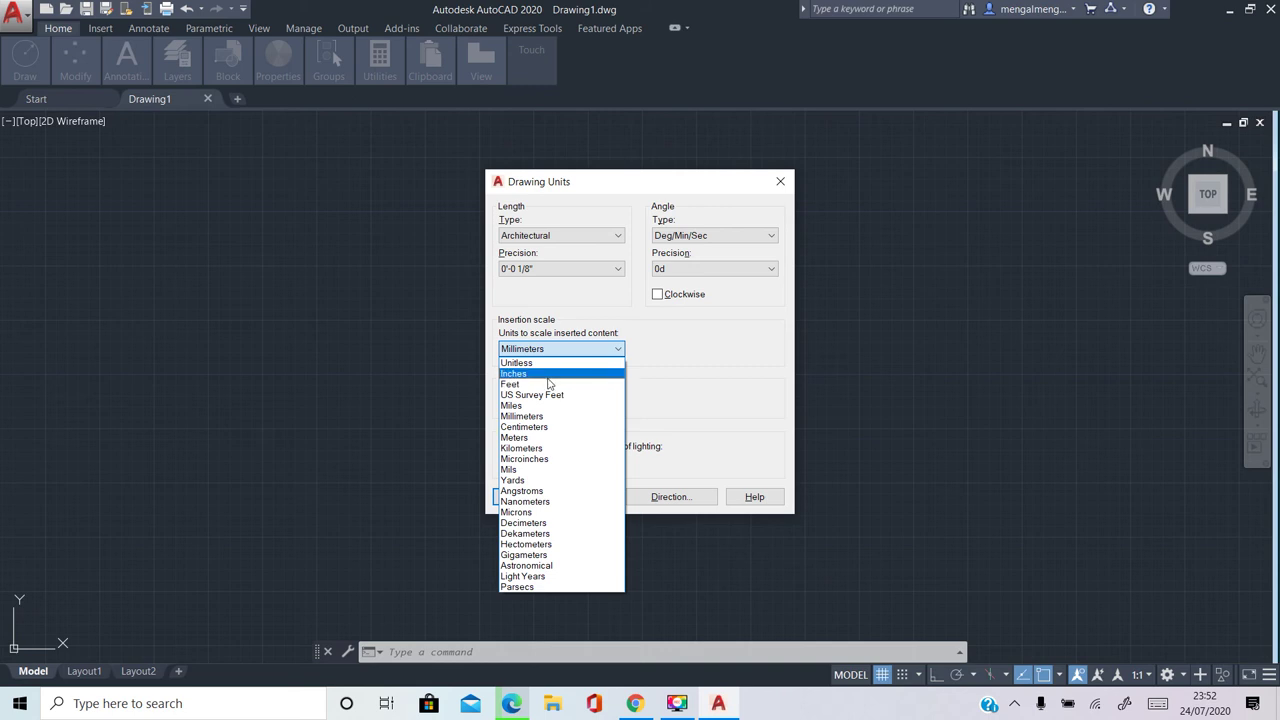
left_click(547, 377)
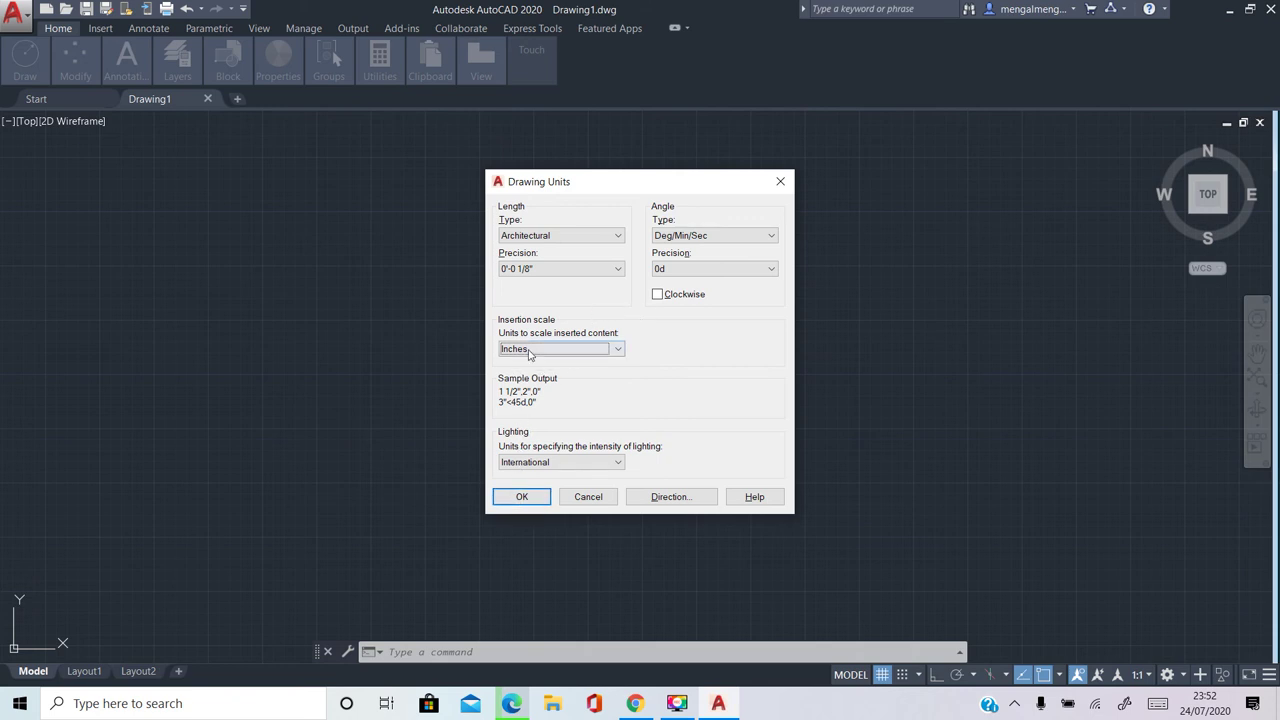
mouse_move(558, 349)
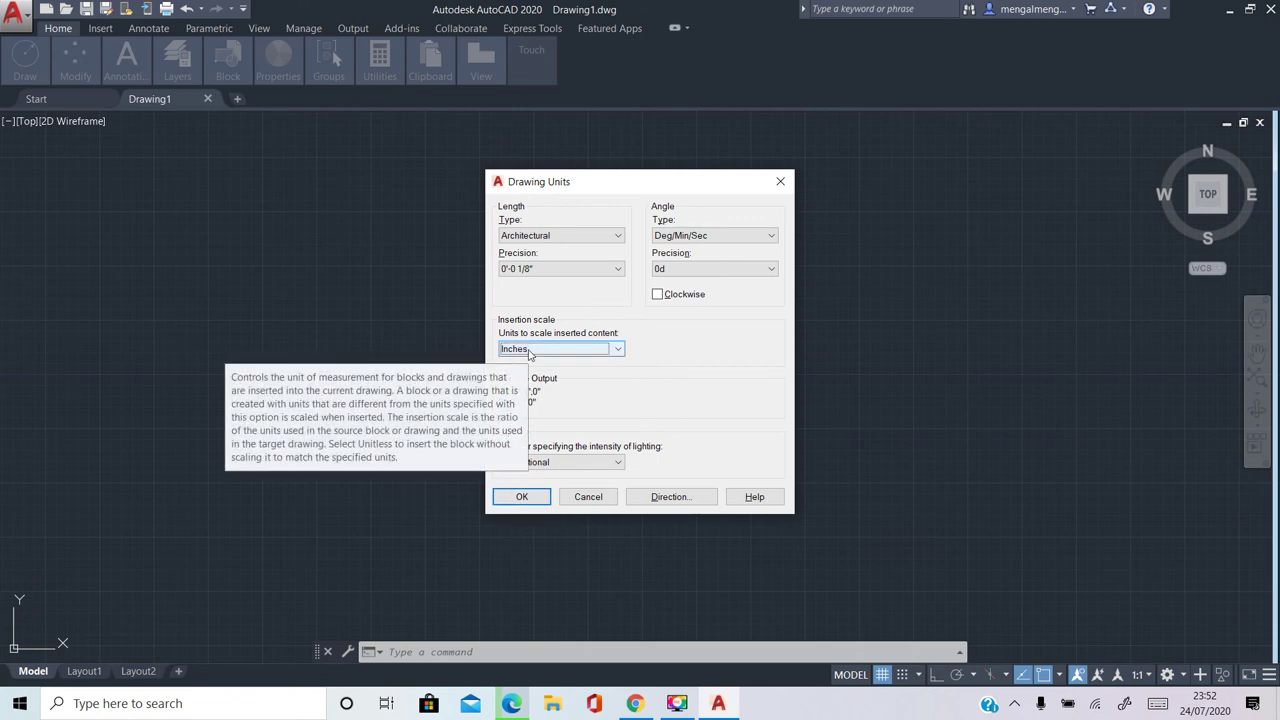
left_click(529, 350)
left_click(530, 350)
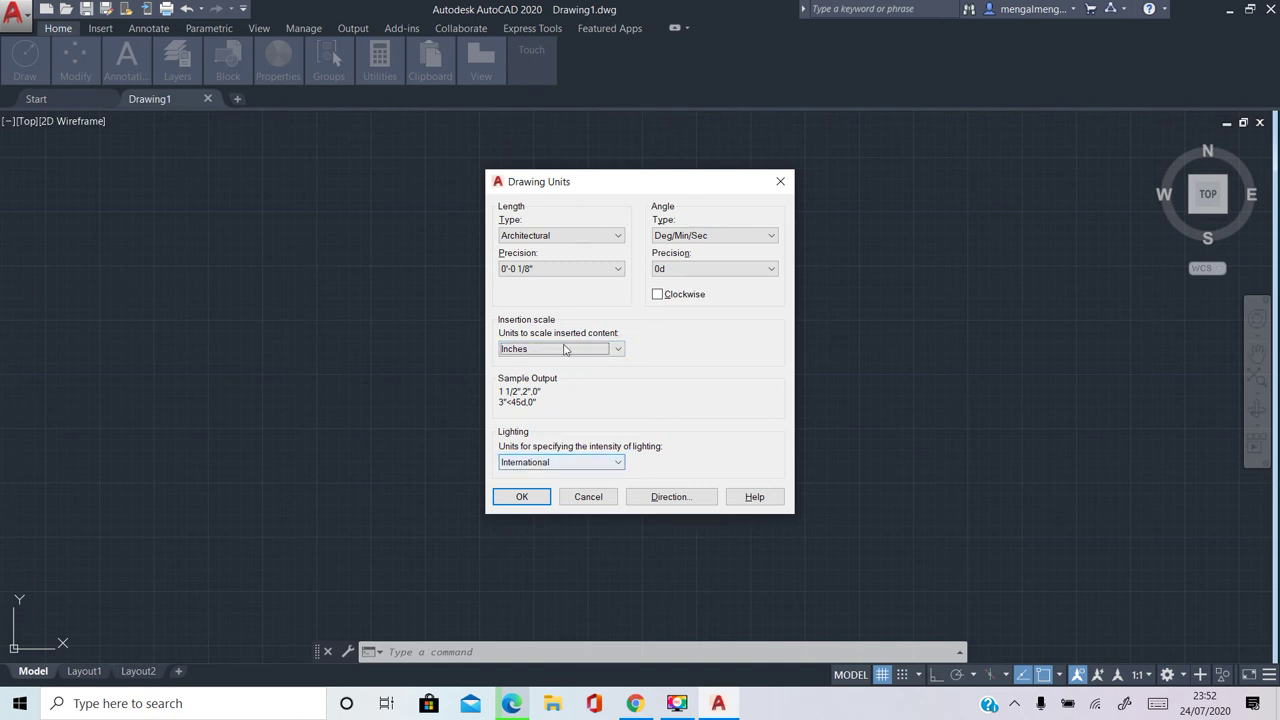
Keep International lighting units and confirm the Drawing Units dialog with OK
left_click(553, 462)
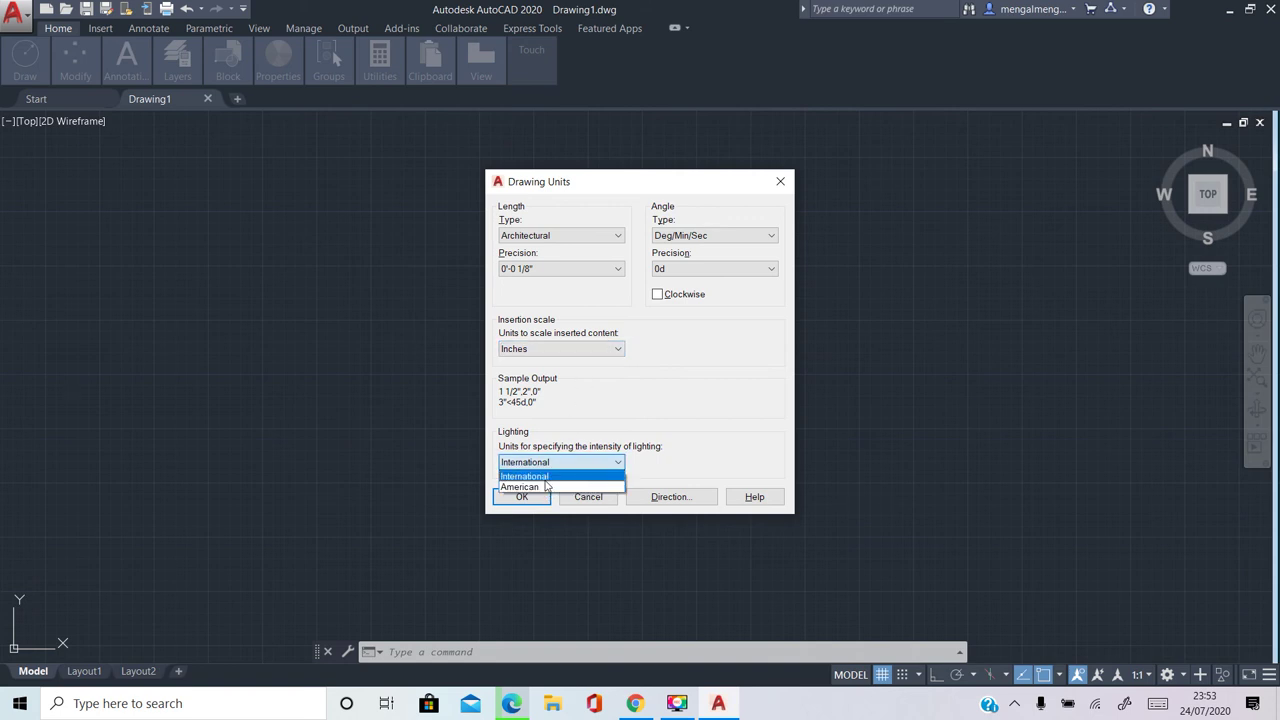
left_click(546, 481)
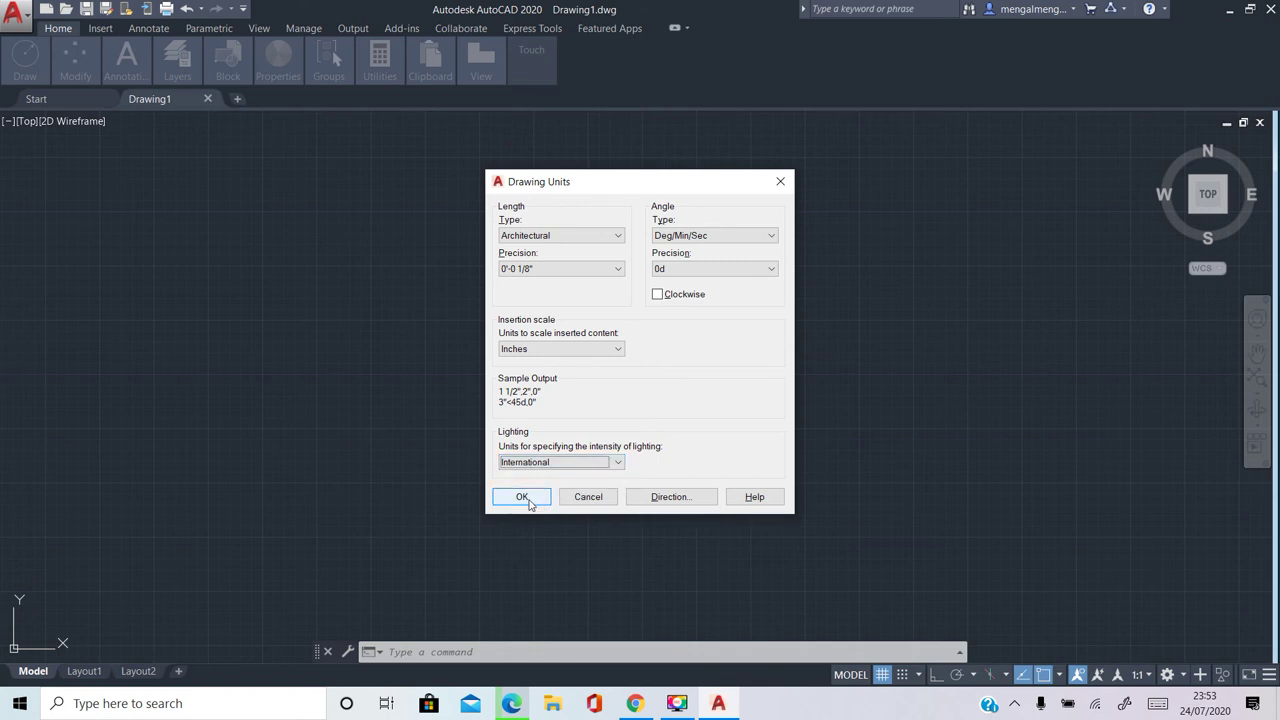
left_click(520, 497)
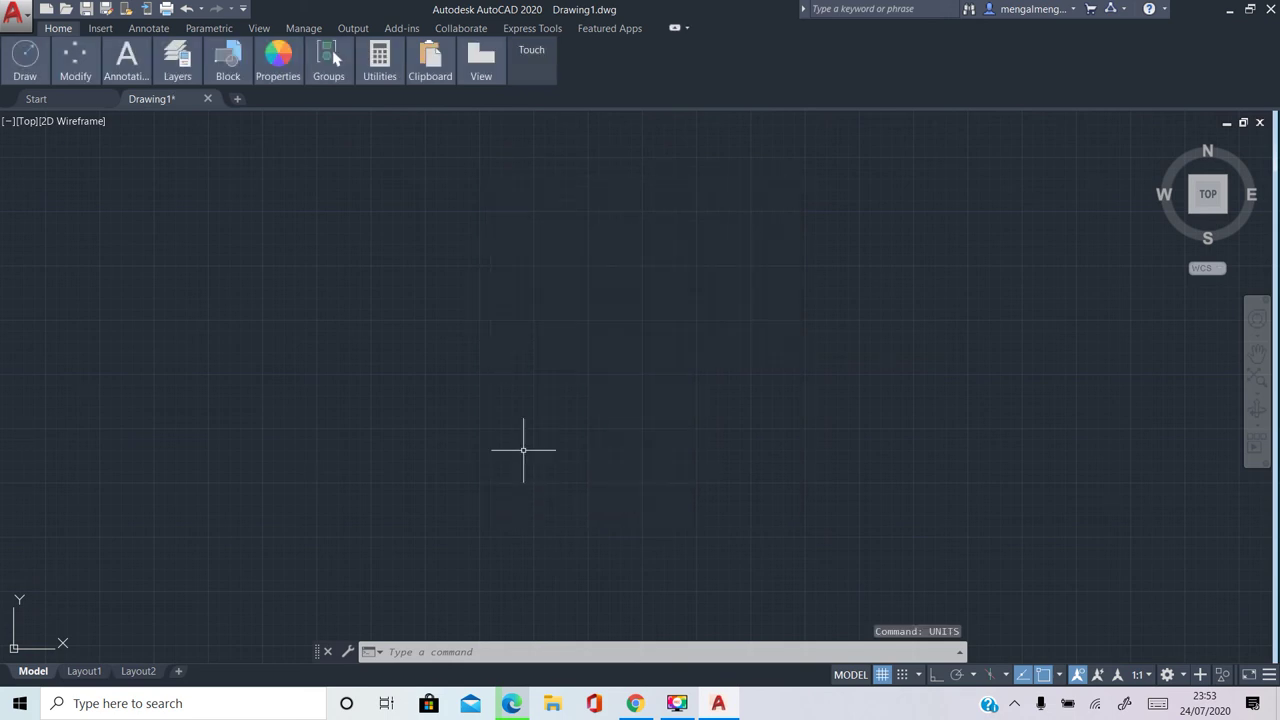
Zoom and pan the empty model space to reposition the origin, then enter LIMI for limits
scroll(309, 266, "down", 5)
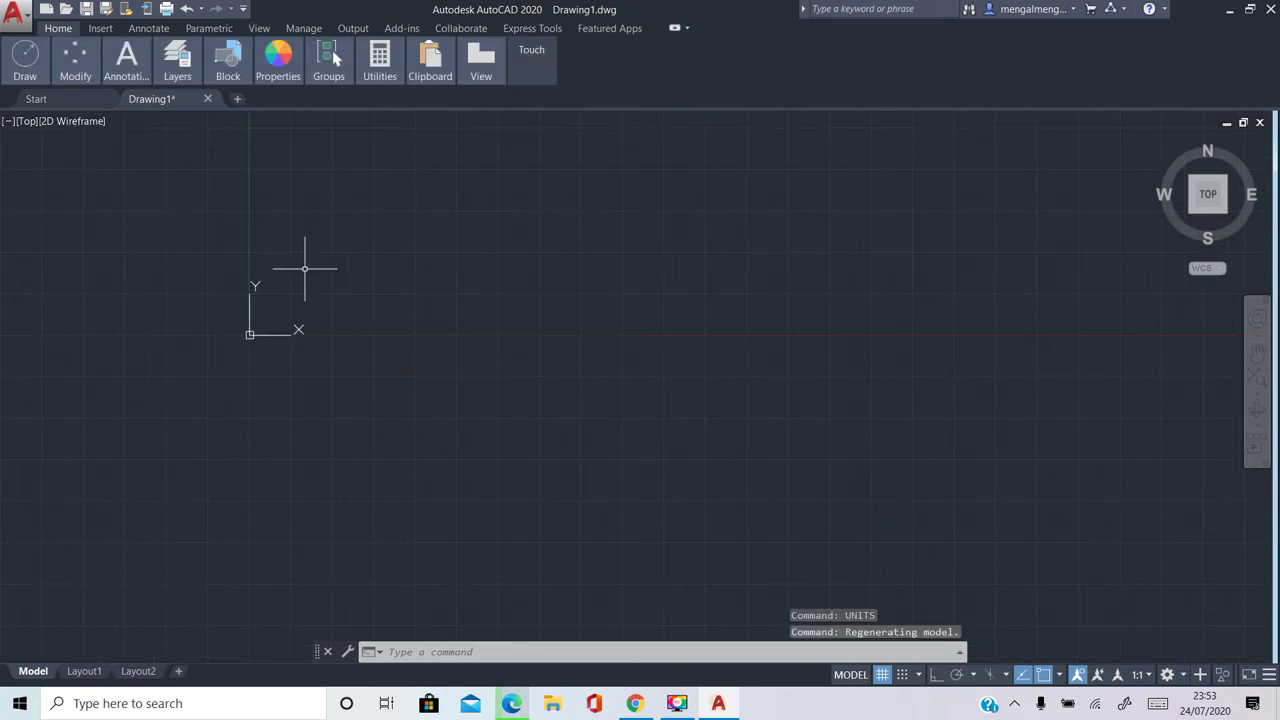
scroll(304, 268, "down", 5)
scroll(280, 388, "down", 5)
scroll(280, 388, "down", 2)
scroll(281, 388, "down", 5)
middle_click_drag(280, 388, 268, 446)
scroll(281, 380, "up", 3)
scroll(303, 391, "down", 2)
scroll(303, 391, "down", 5)
scroll(391, 523, "up", 2)
scroll(366, 509, "down", 5)
middle_click_drag(366, 509, 22, 307)
middle_click_drag(86, 277, 146, 227)
scroll(300, 300, "down", 2)
scroll(211, 146, "up", 3)
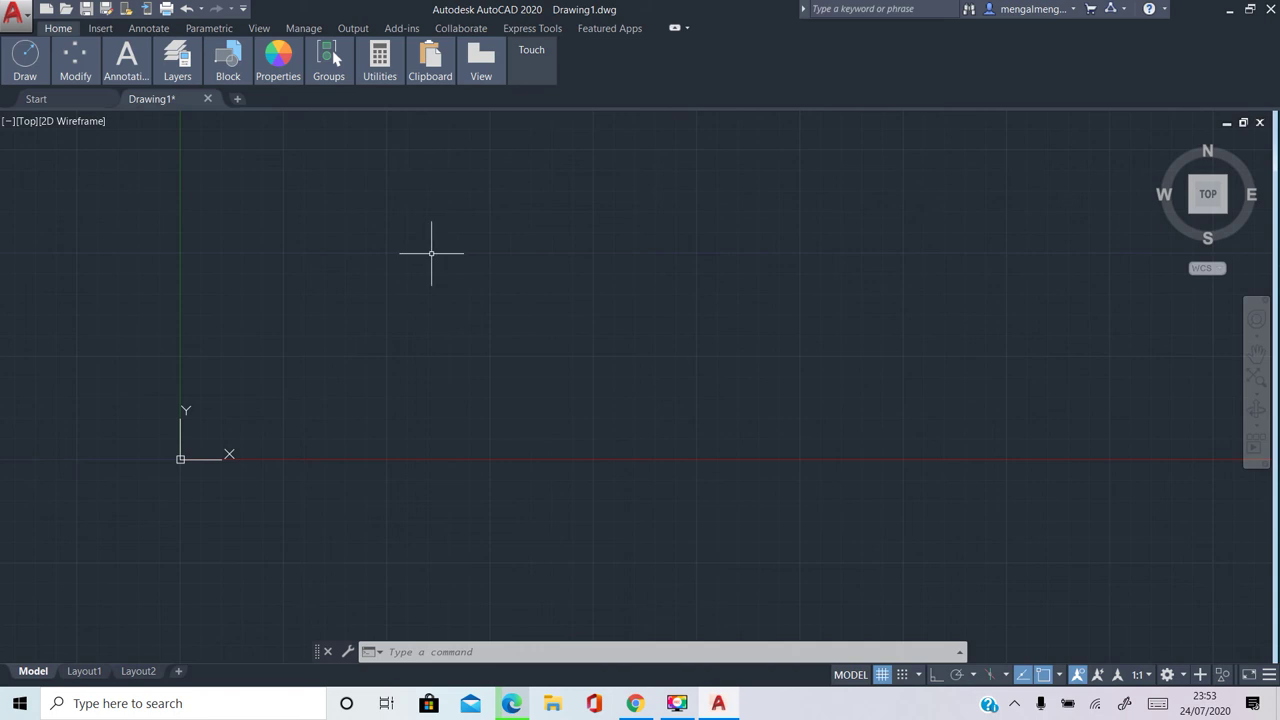
type("LI")
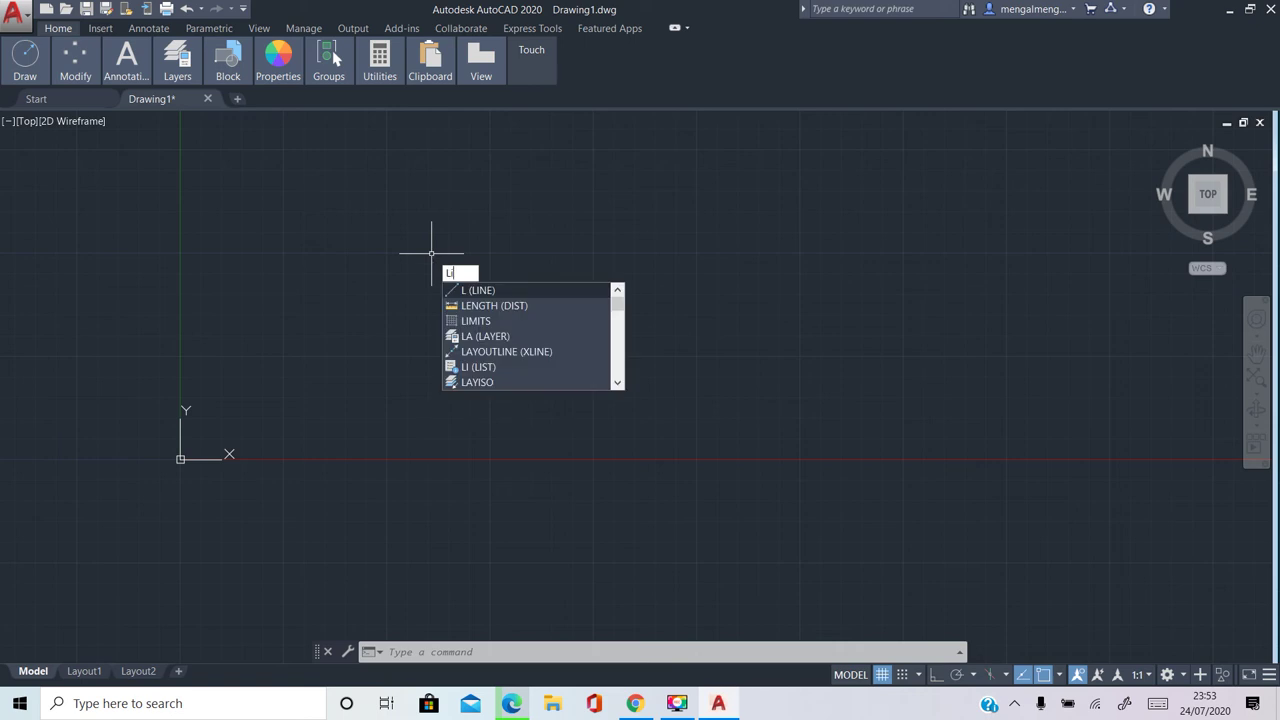
type("mi")
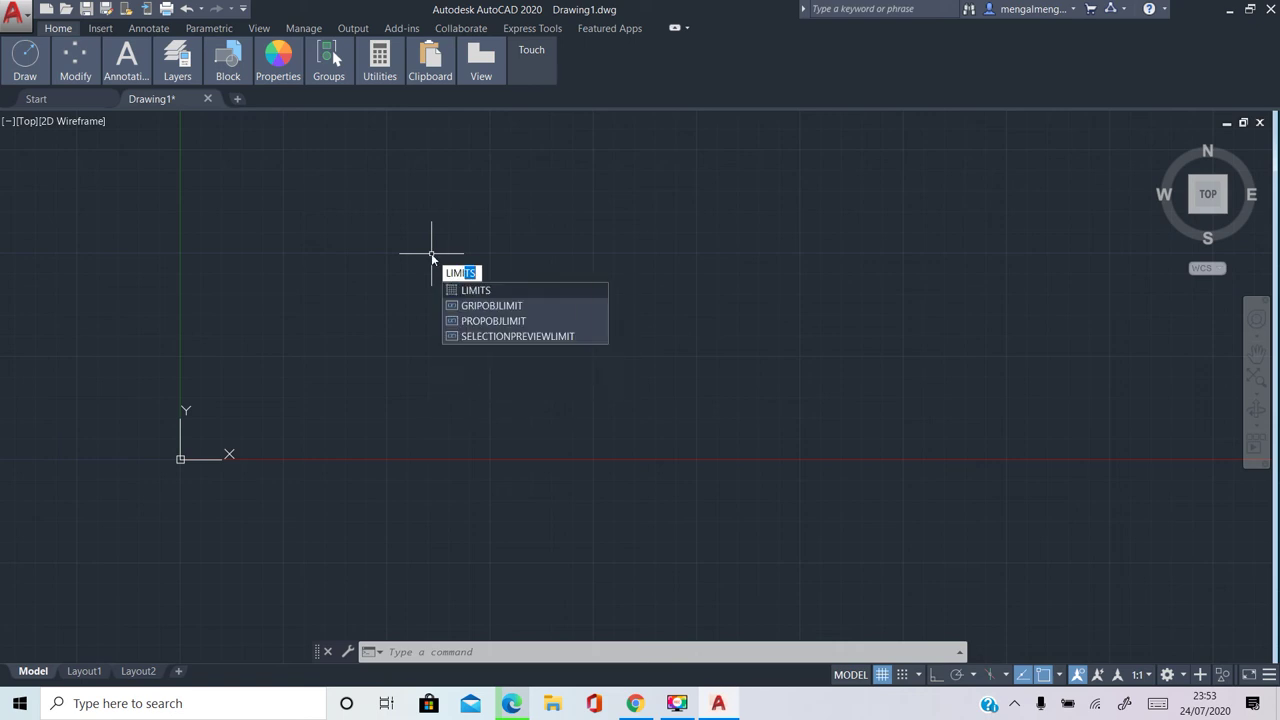
Give LIMITS a lower-left corner of 200',200', then accept the defaults after Invalid limits appears
key("Return")
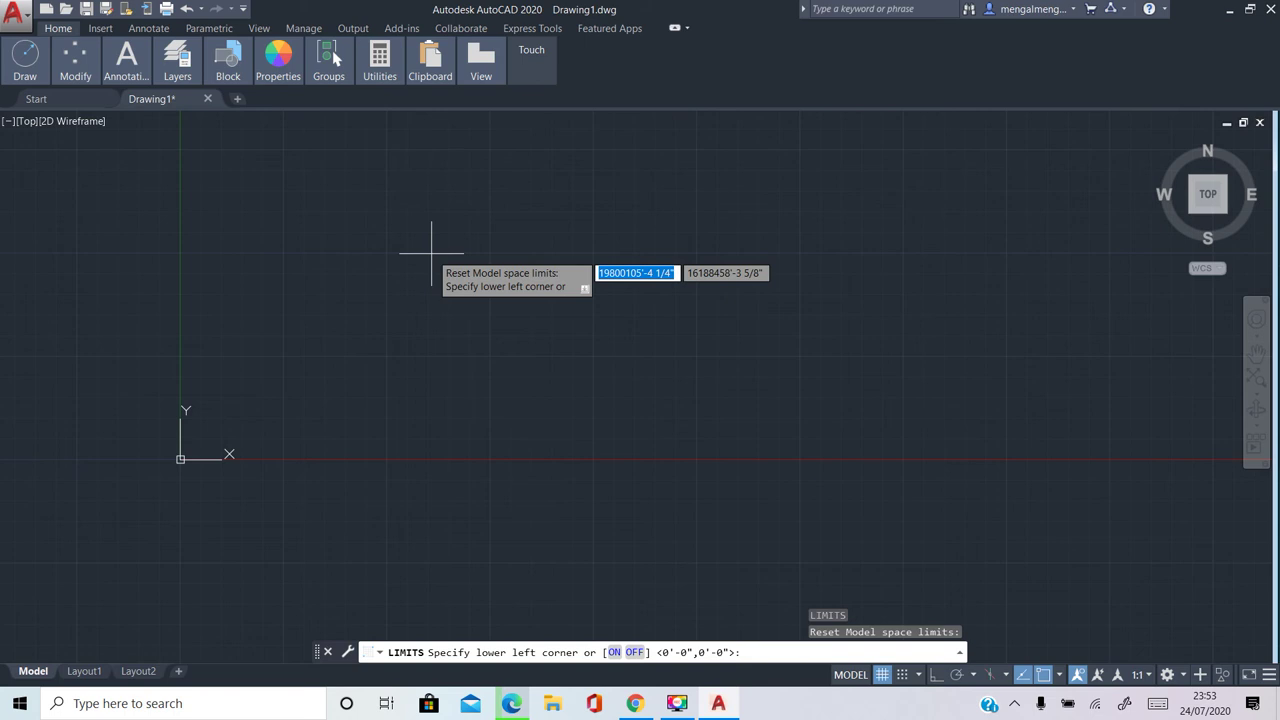
type("on")
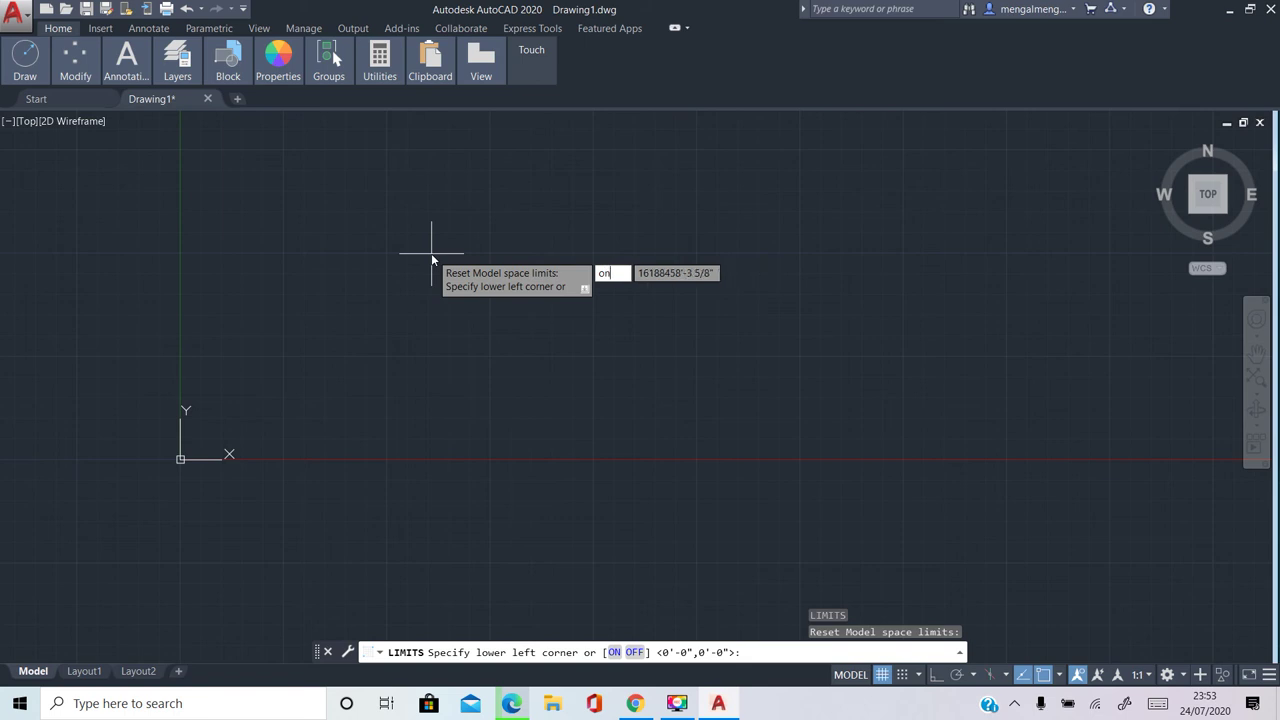
key("BackSpace")
key("BackSpace")
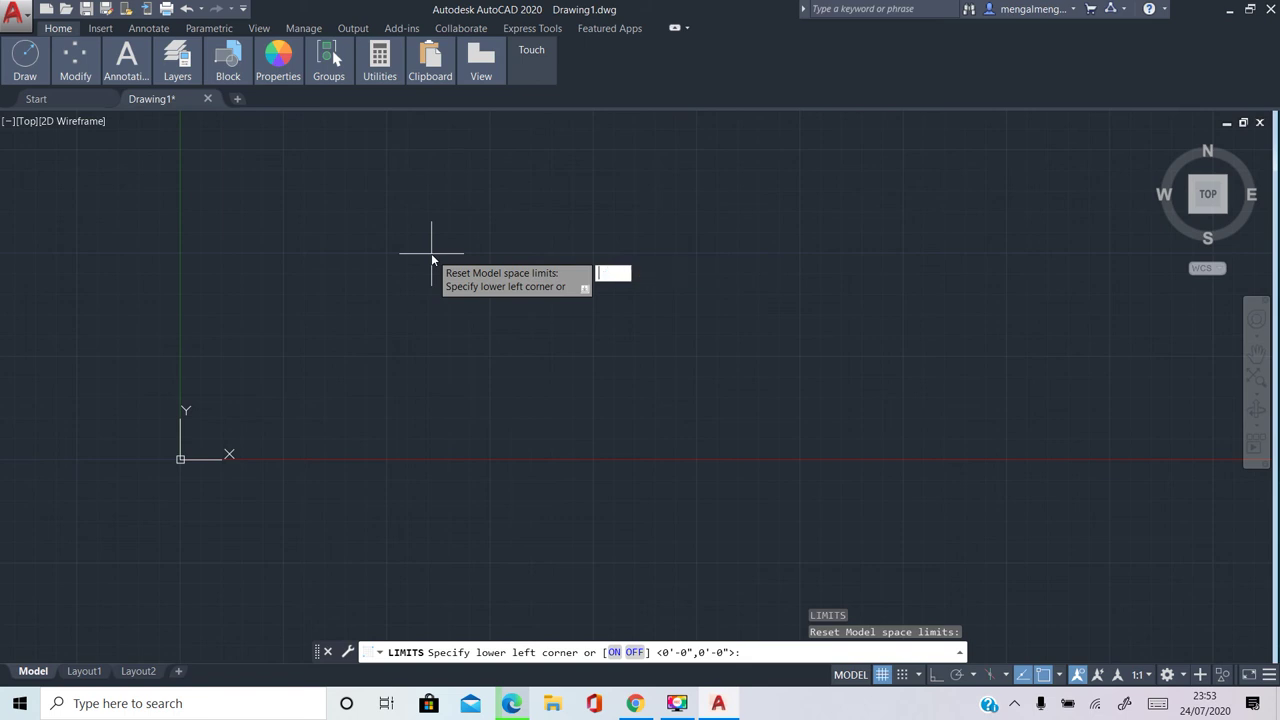
type("200")
key("Tab")
type("200")
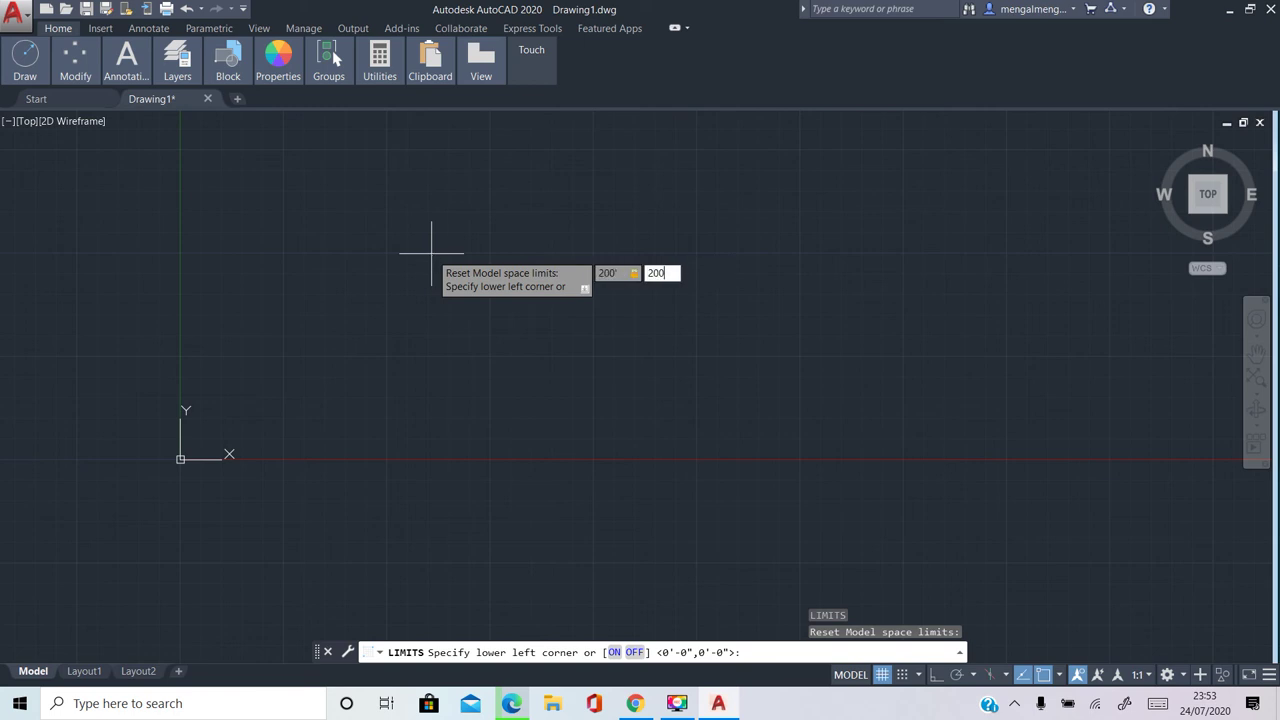
key("Return")
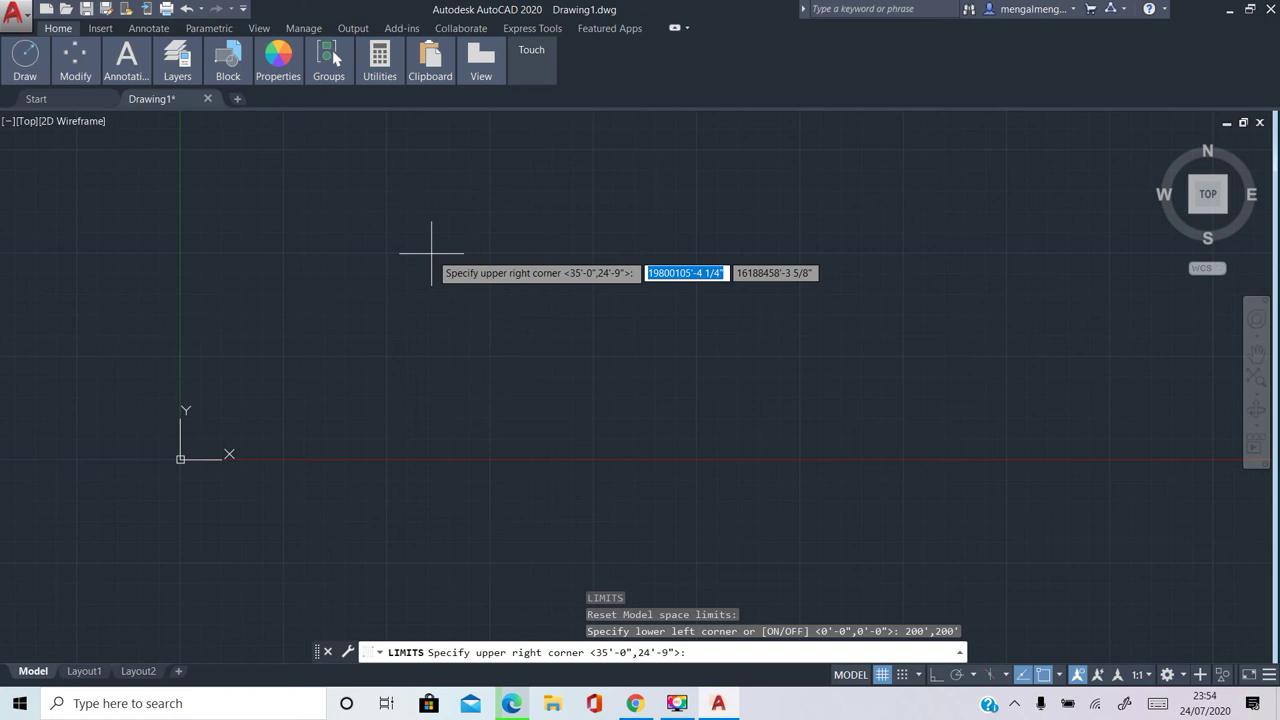
key("Return")
key("Return")
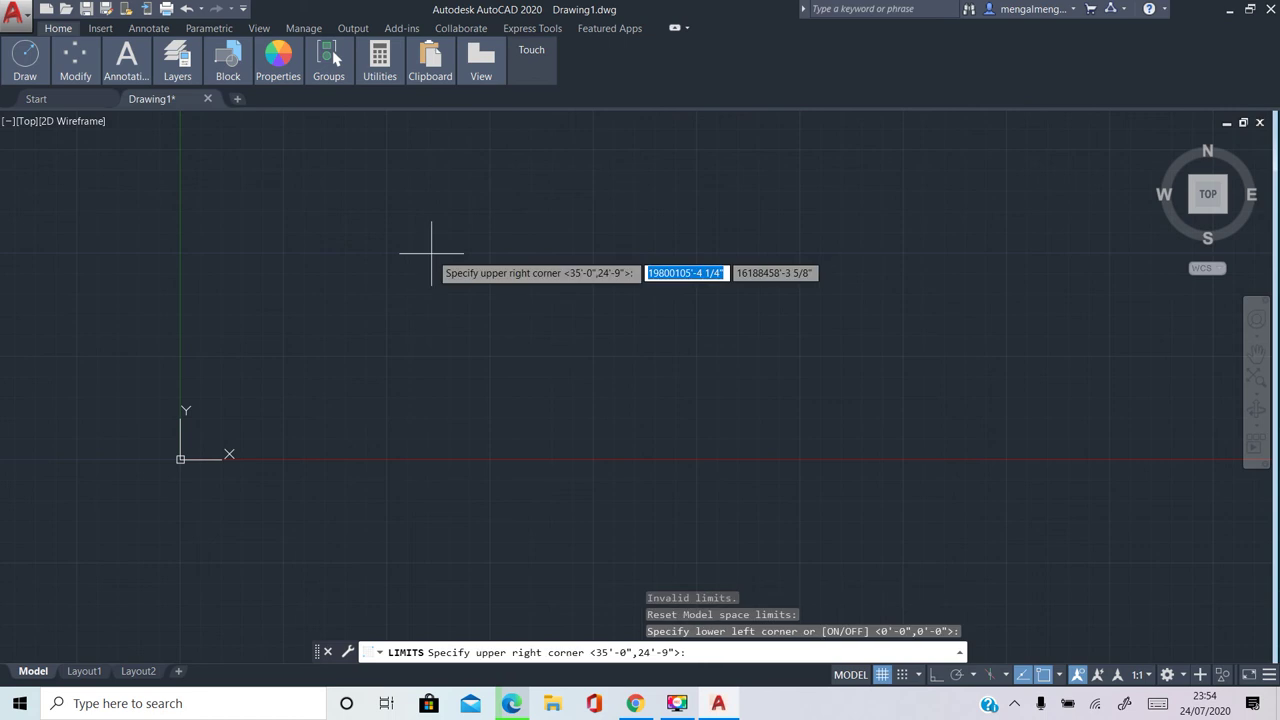
key("Return")
scroll(363, 300, "up", 3)
scroll(440, 340, "down", 3)
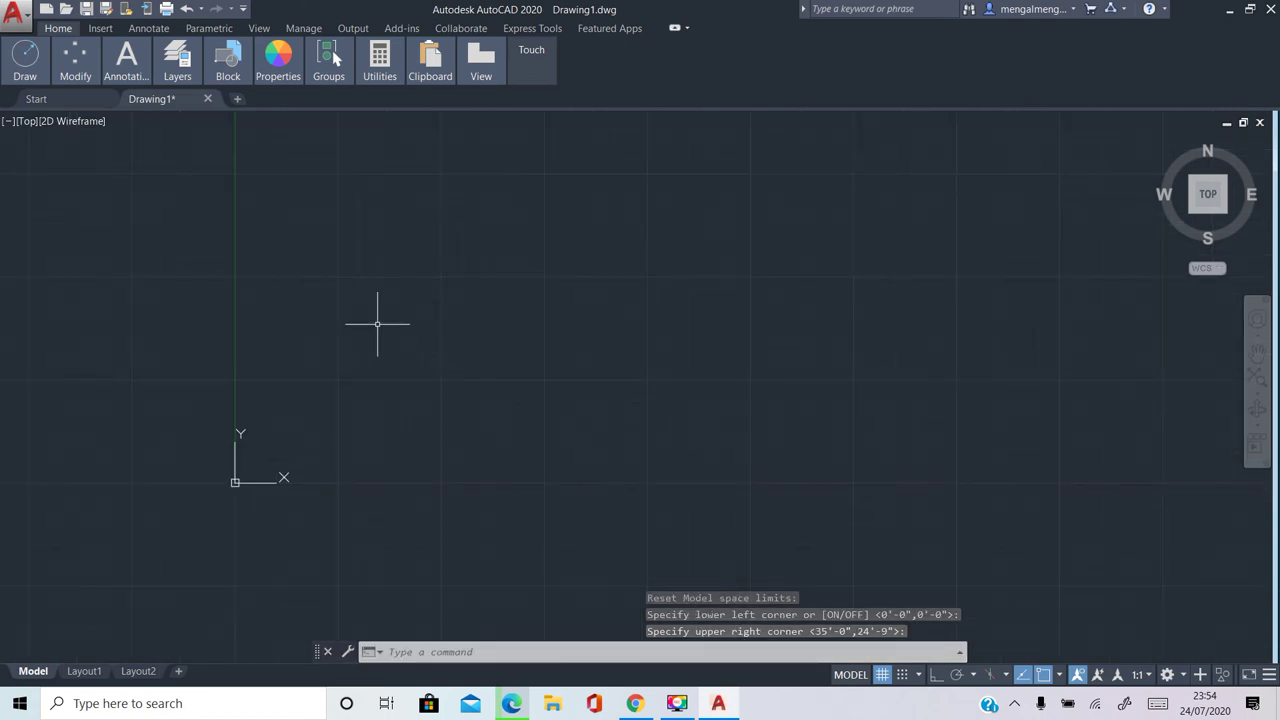
middle_click(310, 358)
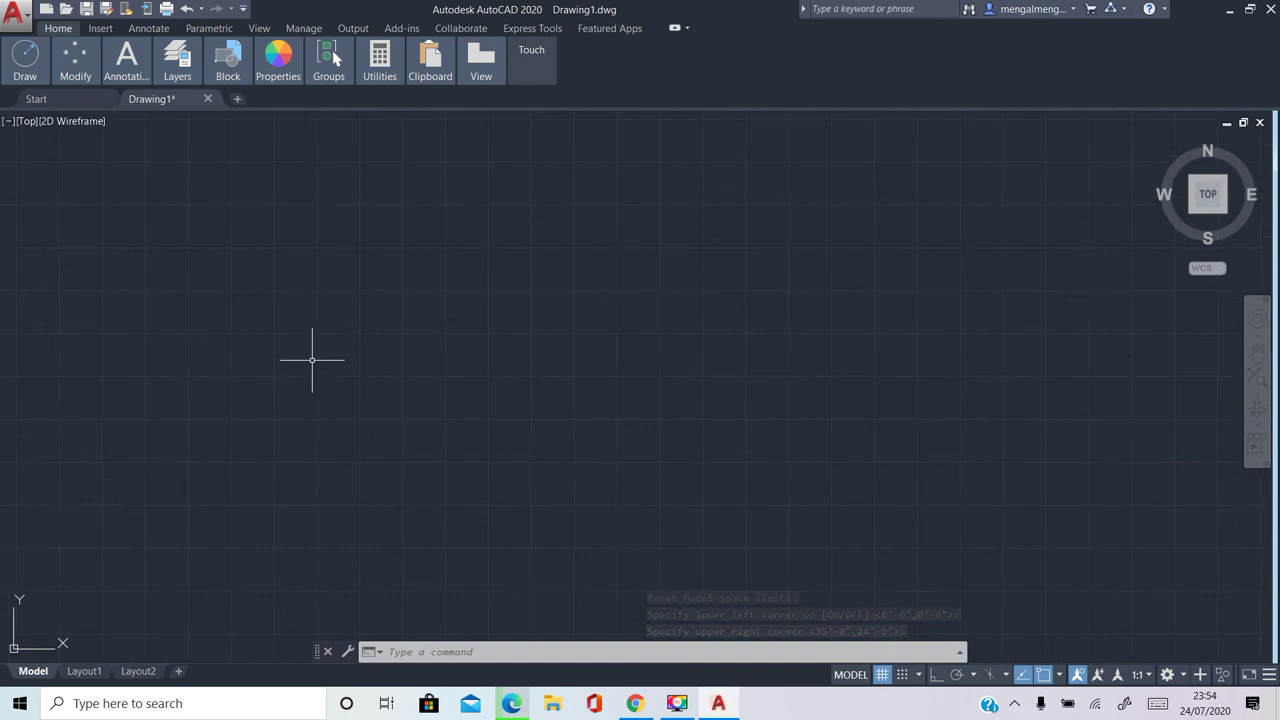
scroll(229, 371, "up", 1)
scroll(254, 434, "down", 1)
scroll(248, 442, "up", 2)
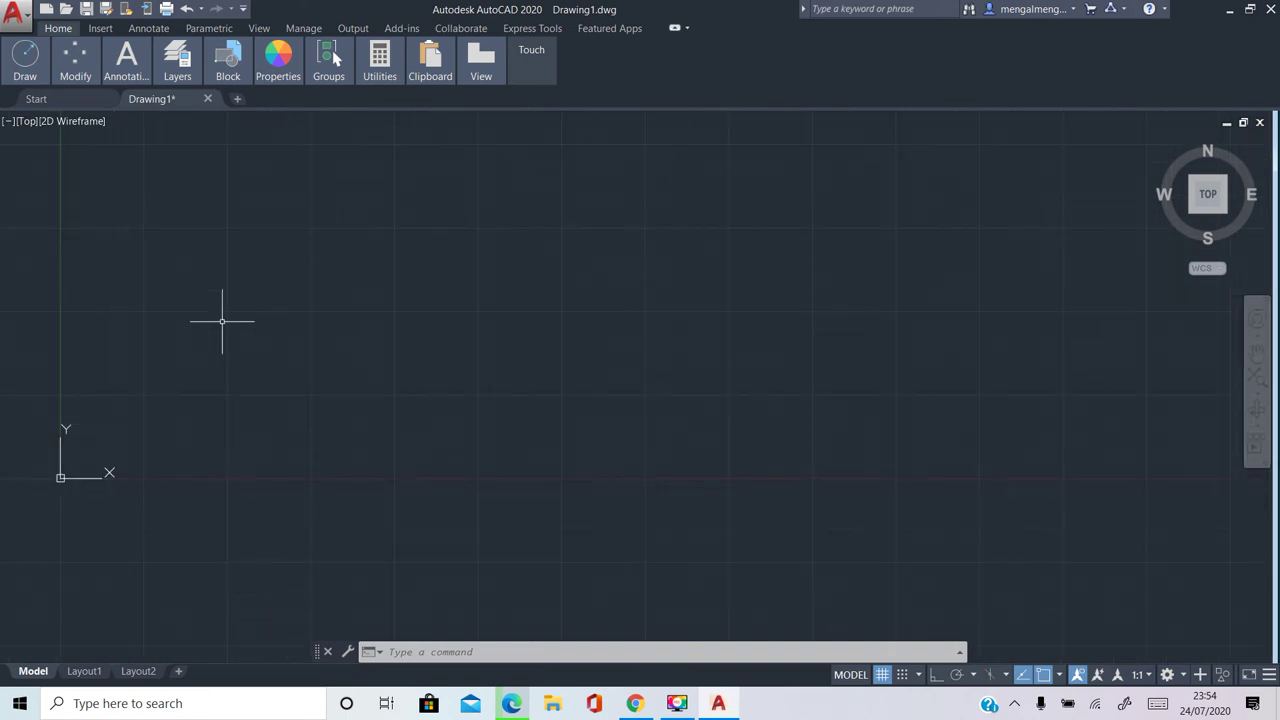
key("Escape")
key("Escape")
key("Escape")
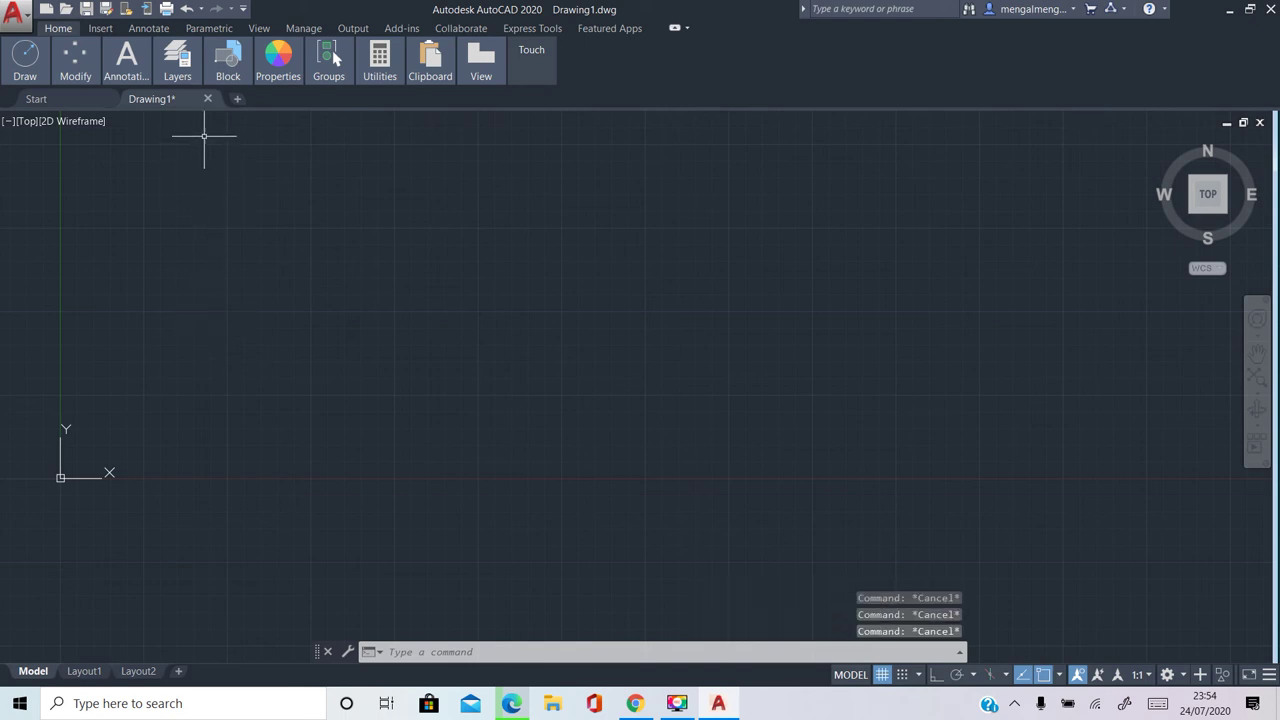
left_click(24, 67)
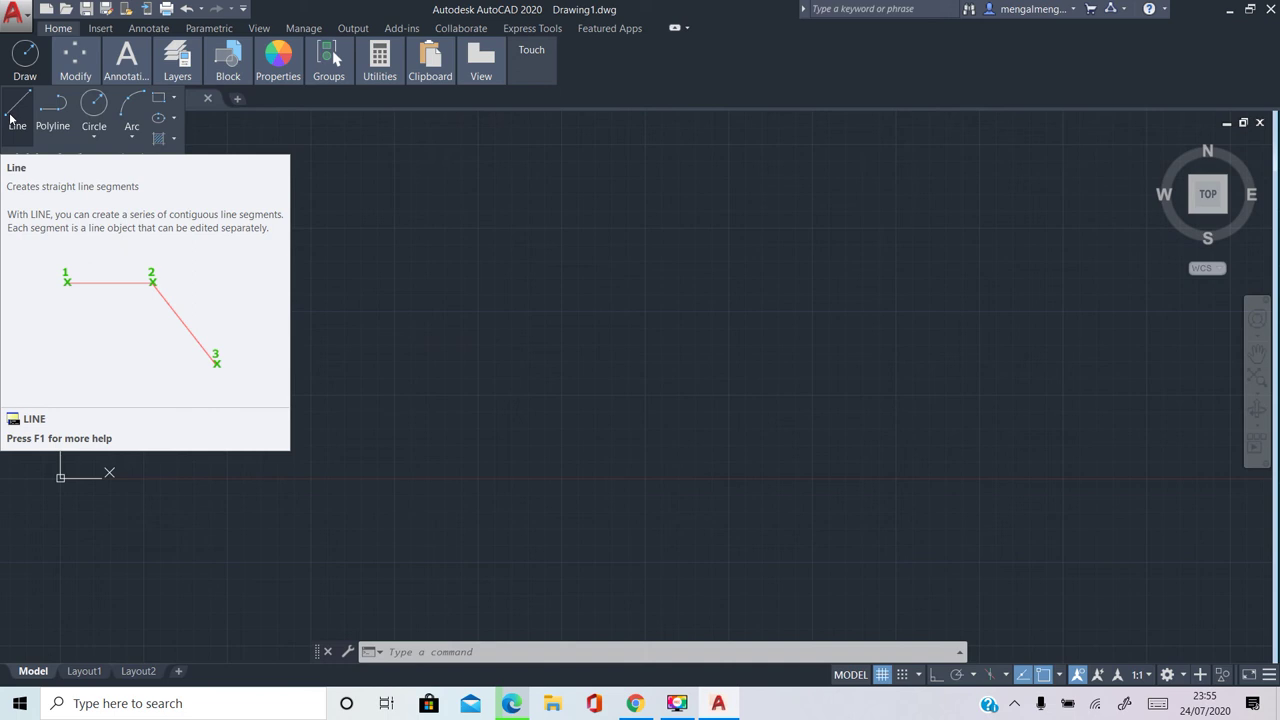
Start the LINE command from the Draw panel
left_click(10, 118)
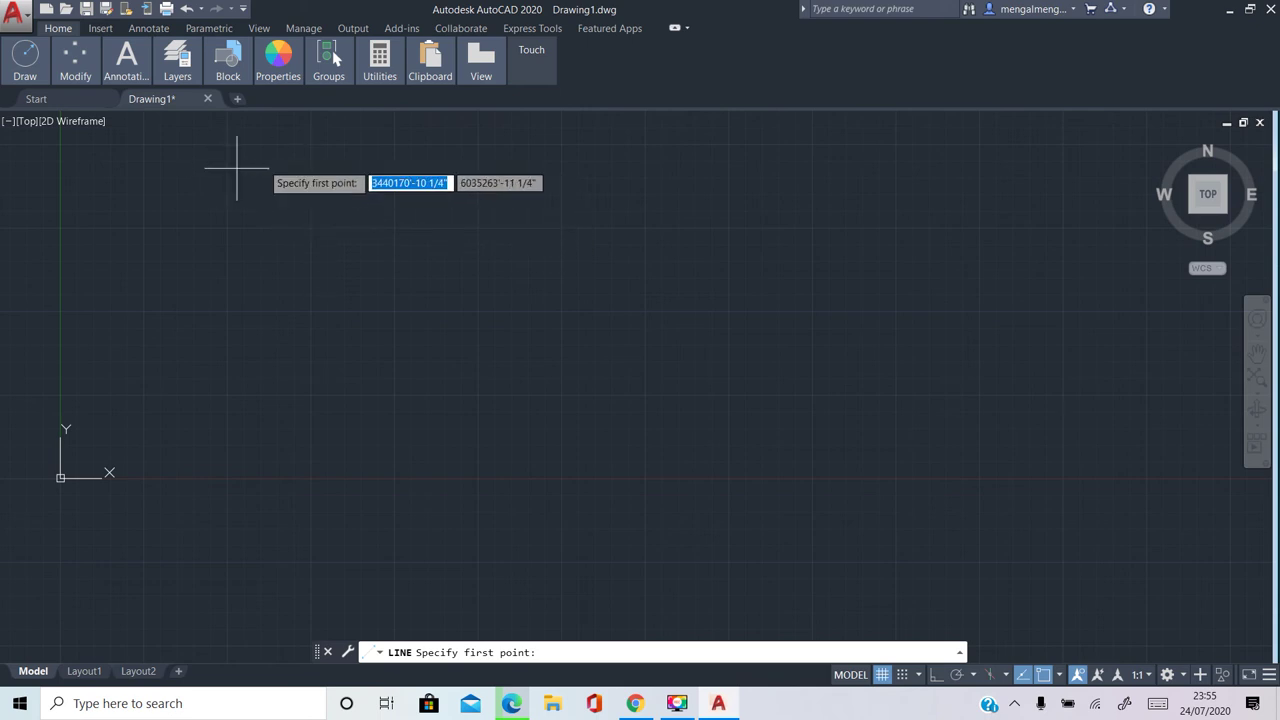
Place the first line point at the top-left and turn Ortho mode on
left_click(315, 196)
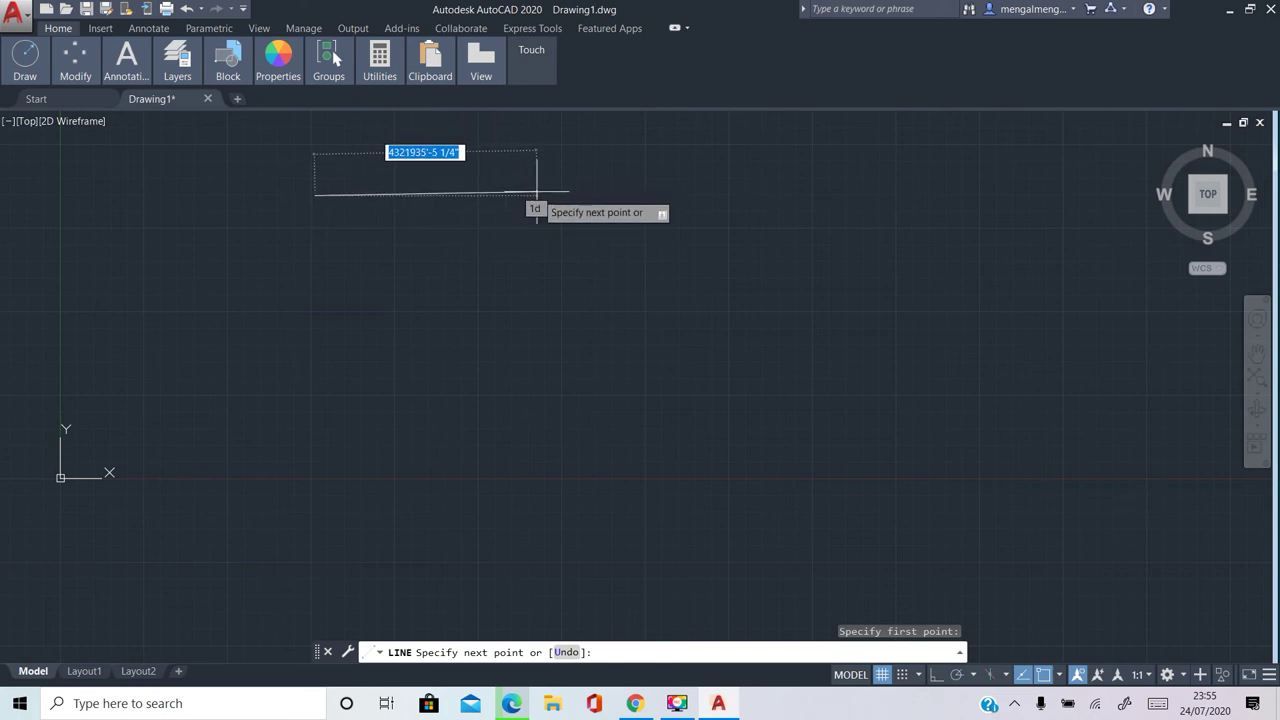
left_click(933, 677)
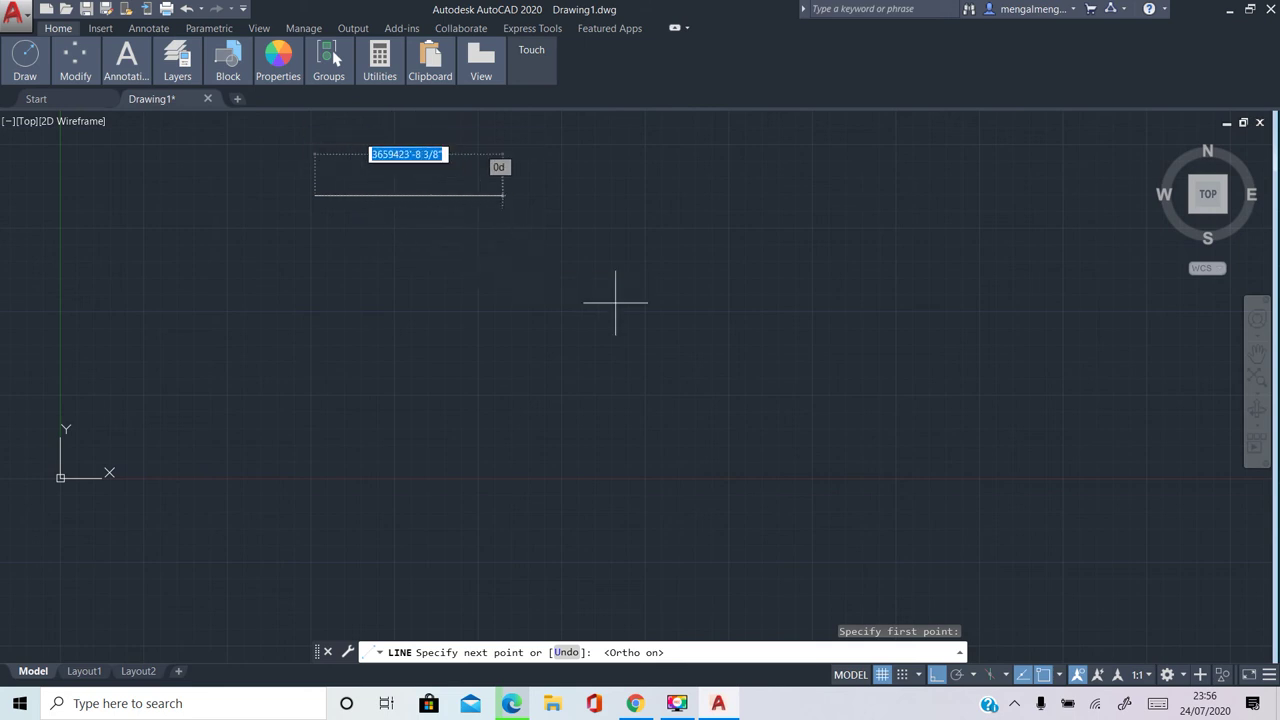
left_click(937, 677)
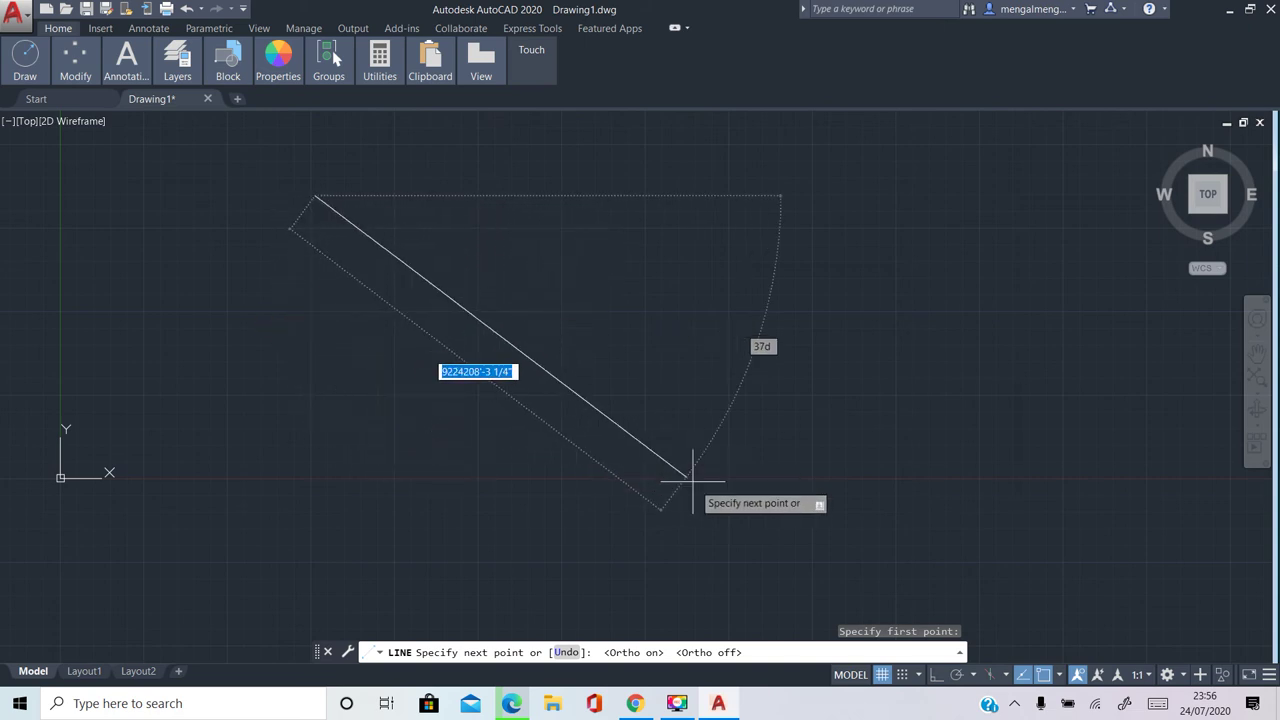
left_click(933, 674)
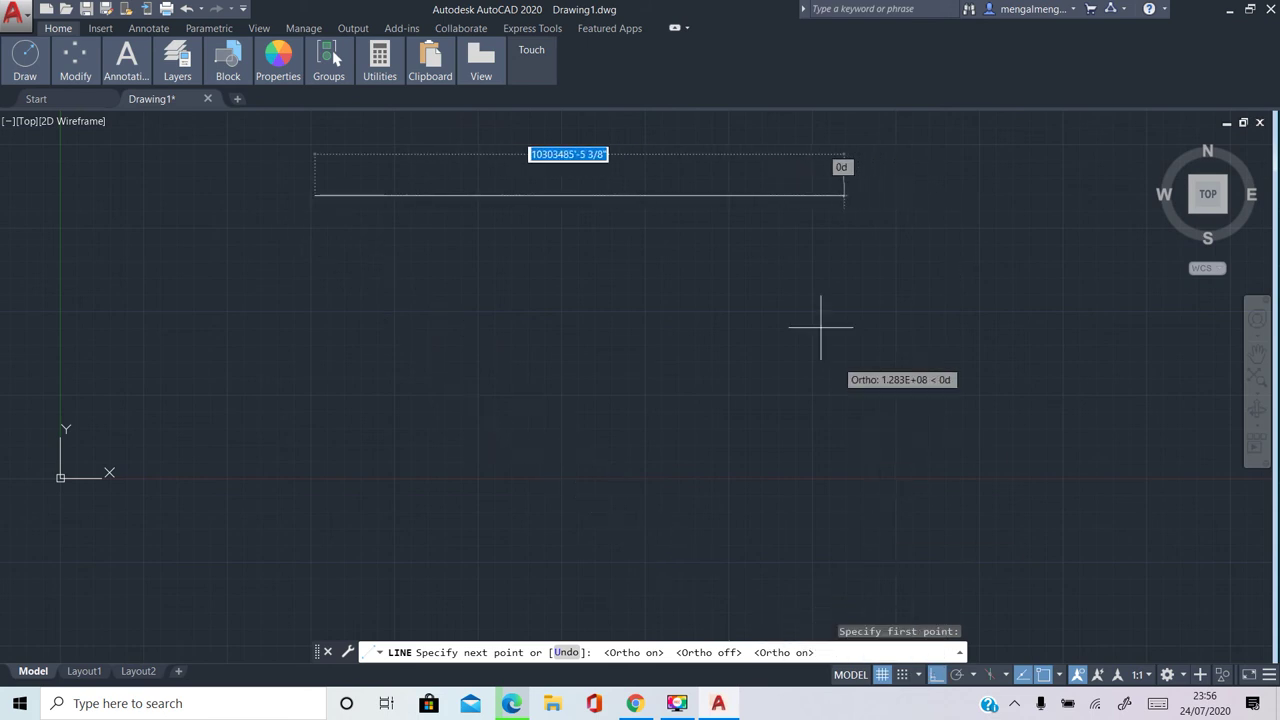
Draw the top, right, bottom and left edges back to the start, then select the slanted left edge
left_click(729, 200)
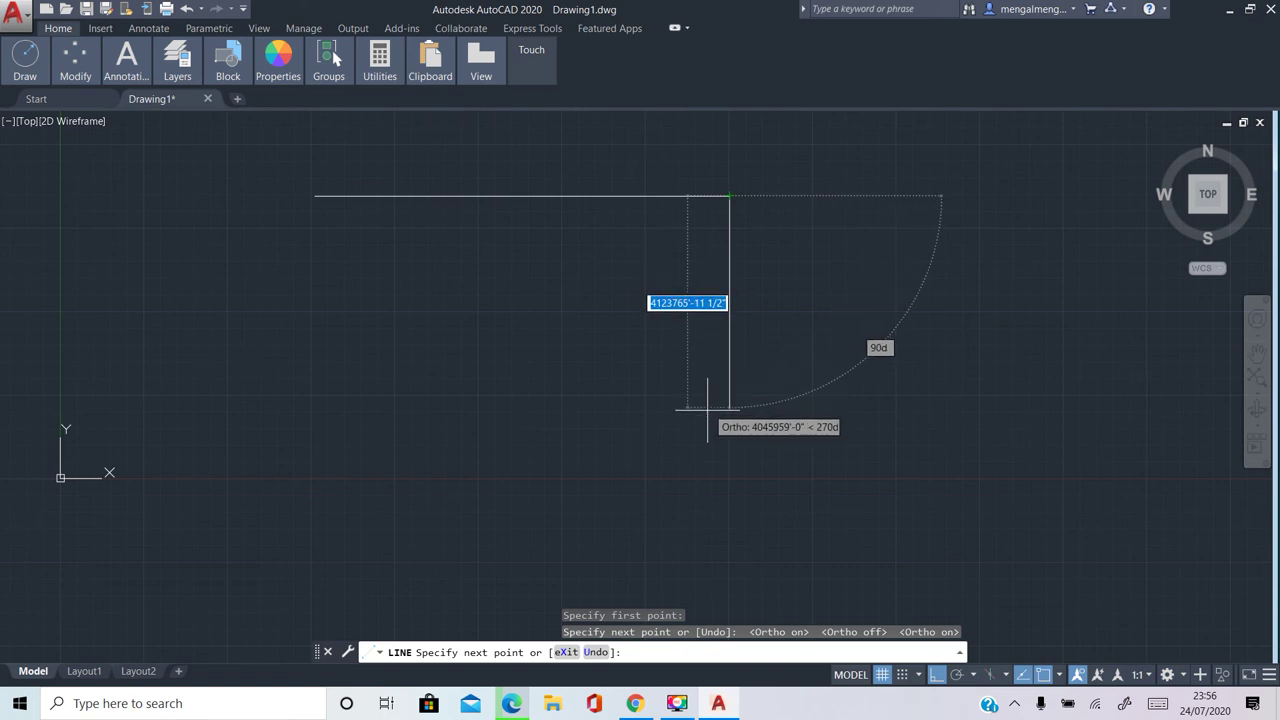
left_click(707, 452)
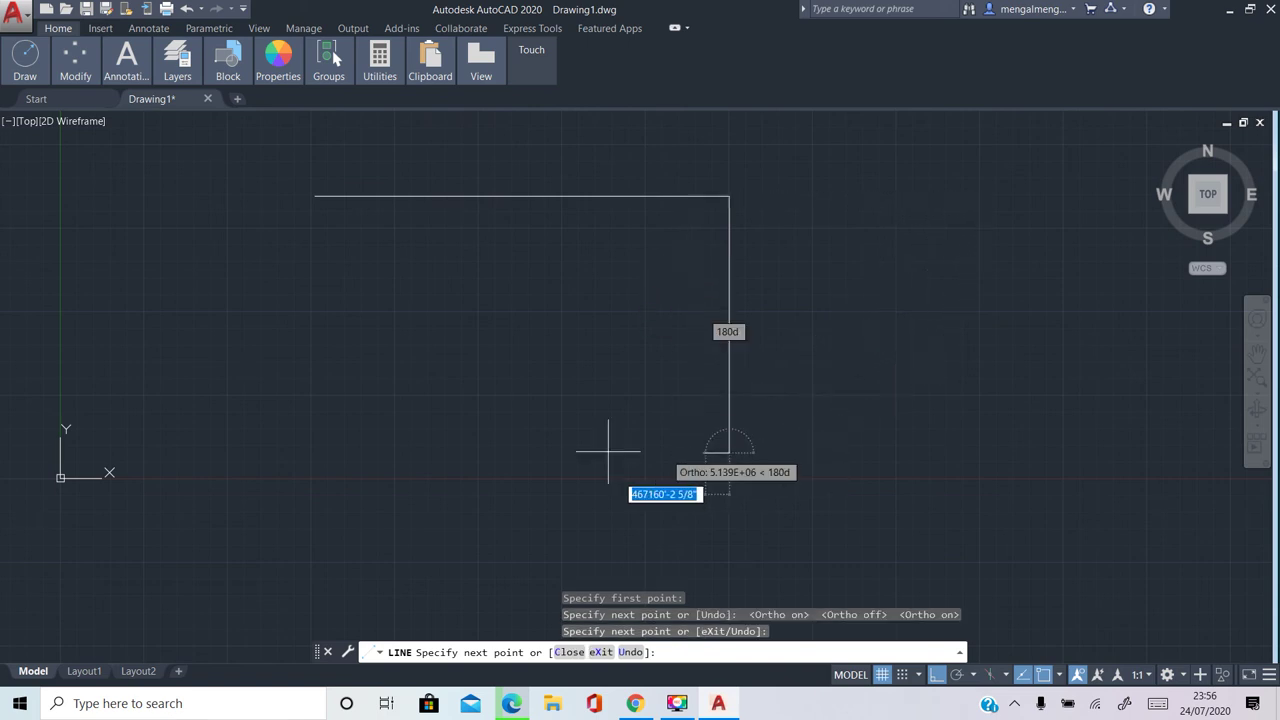
left_click(309, 452)
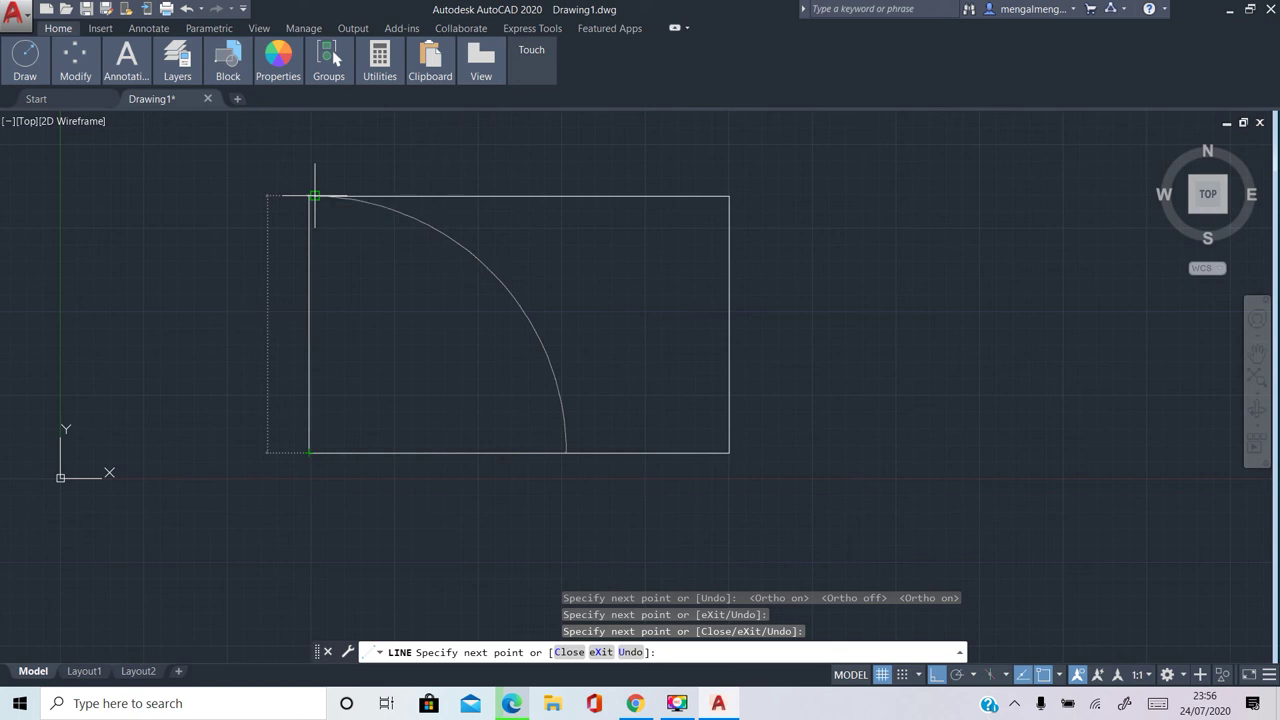
left_click(309, 197)
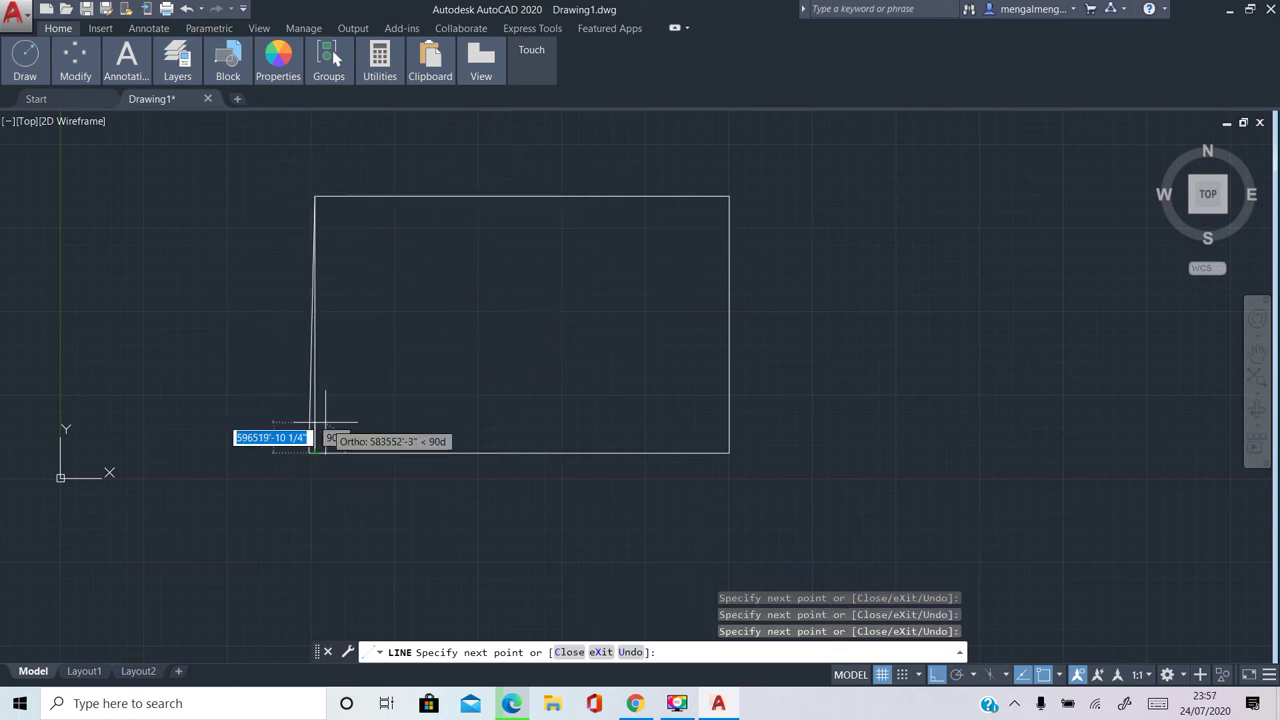
key("Escape")
left_click(311, 427)
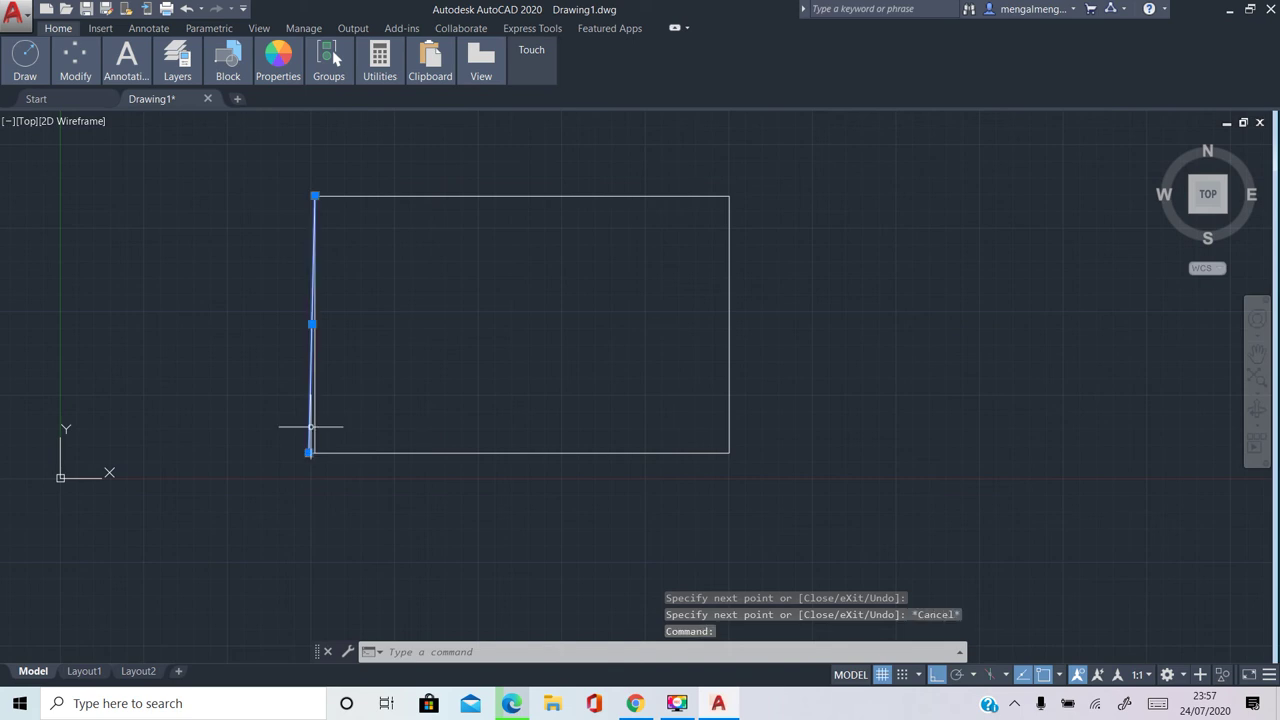
Erase the slanted left edge, then start stretching the bottom line and cancel it
key("Delete")
scroll(310, 449, "up", 2)
scroll(310, 449, "up", 2)
left_click(310, 449)
left_click(305, 448)
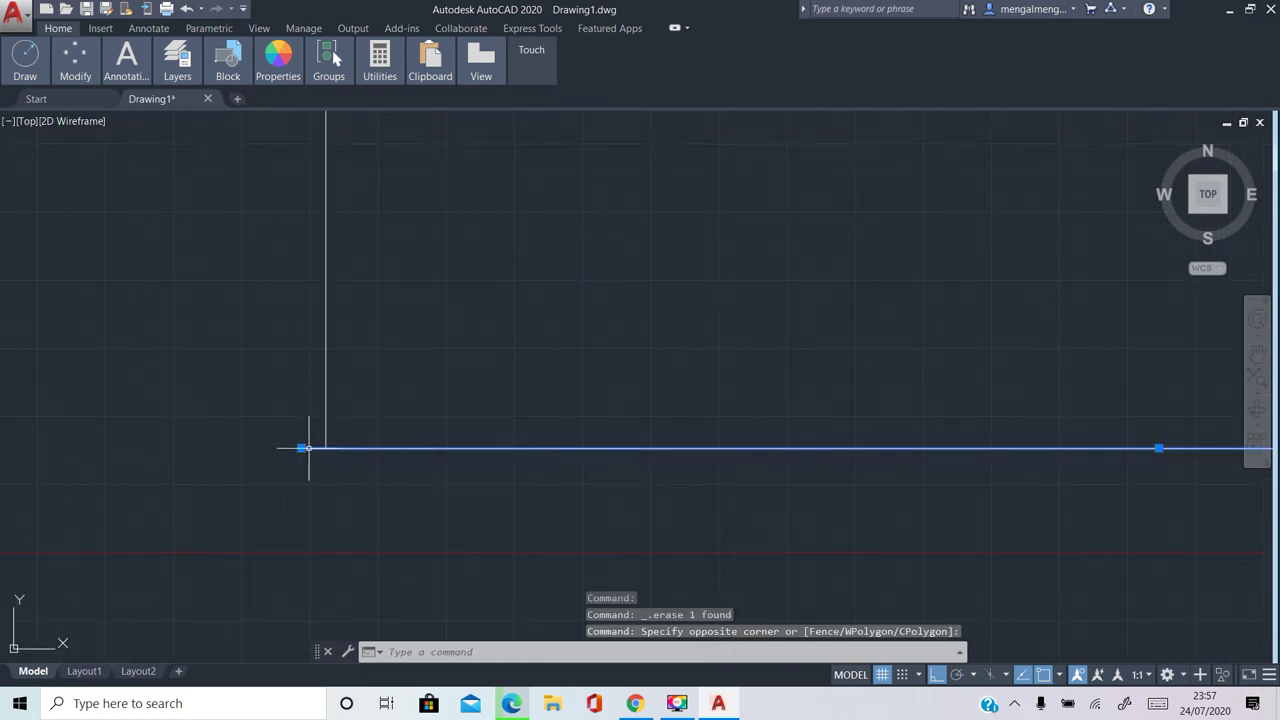
left_click(301, 448)
left_click(325, 448)
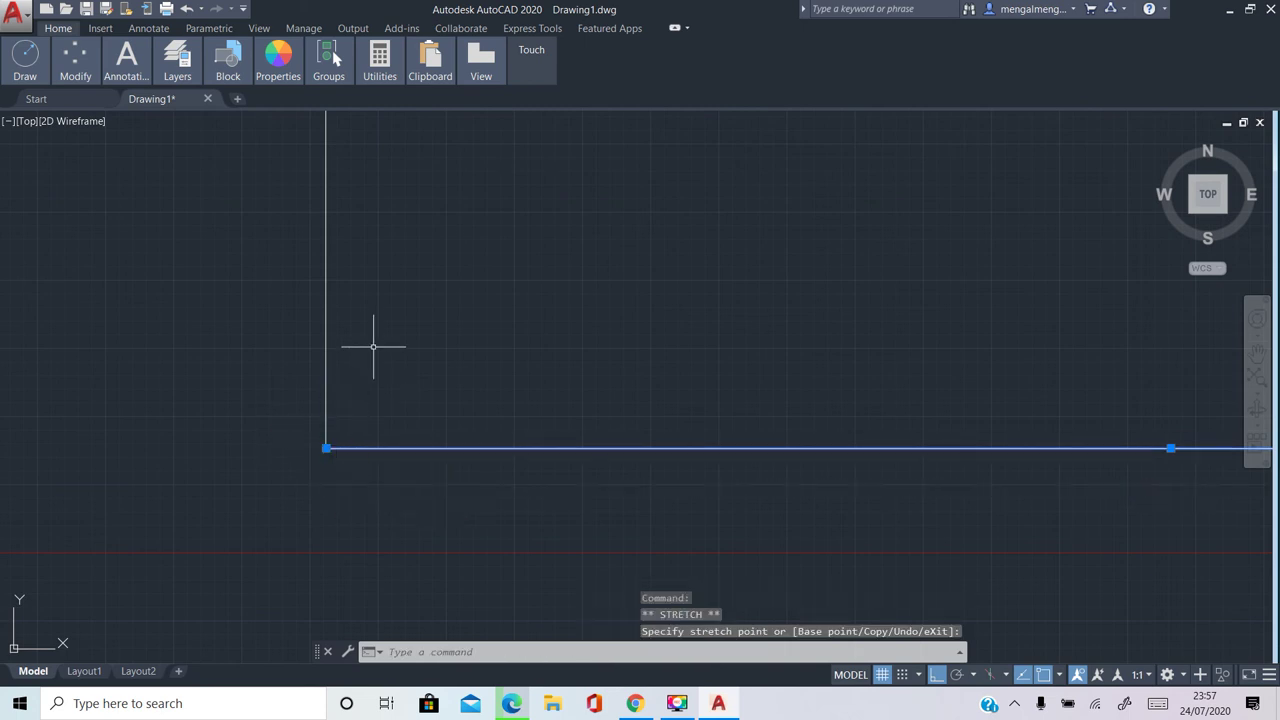
key("Escape")
scroll(373, 344, "down", 2)
scroll(371, 349, "down", 1)
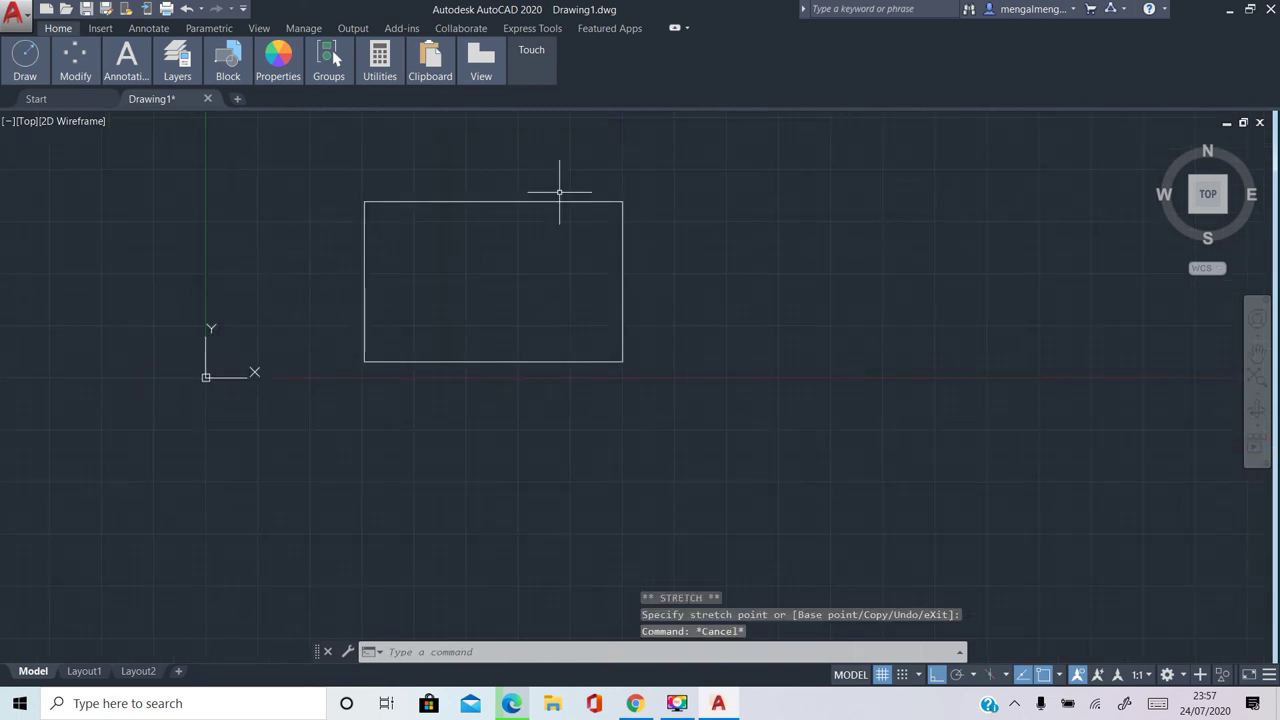
Select all of the rectangle's edges with crossing windows and delete them
left_click(700, 130)
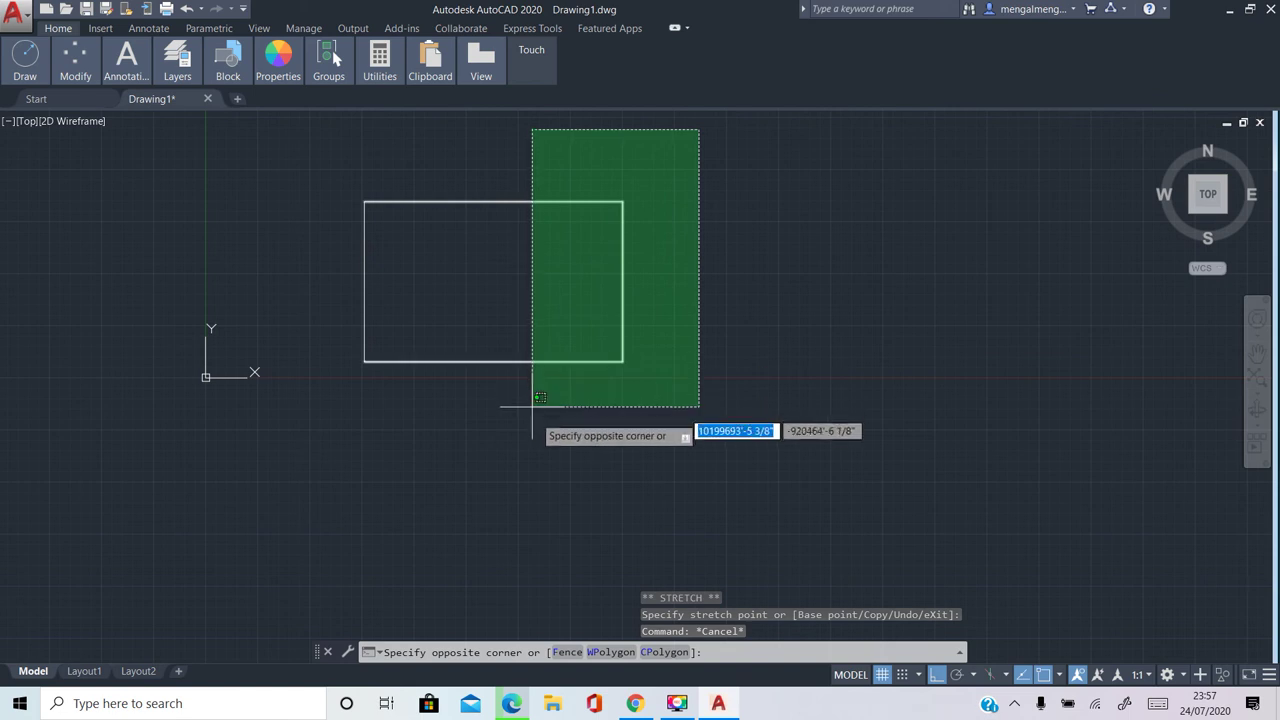
left_click(563, 425)
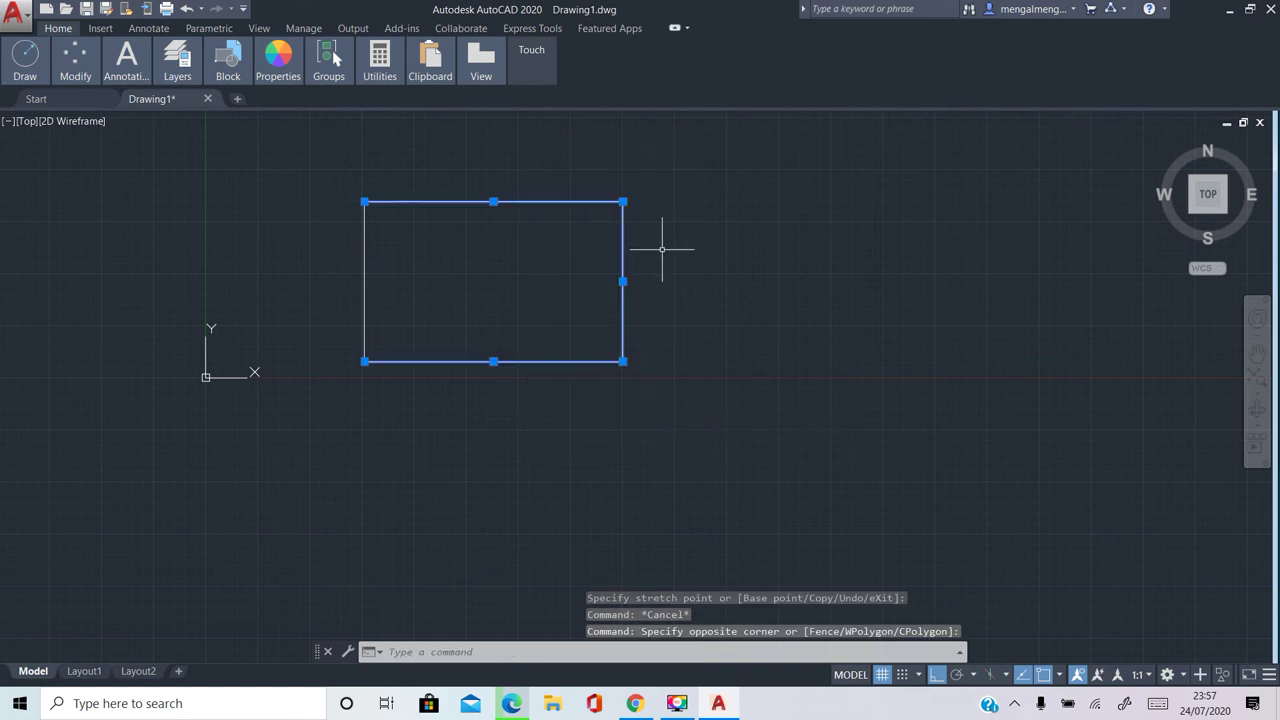
left_click(704, 141)
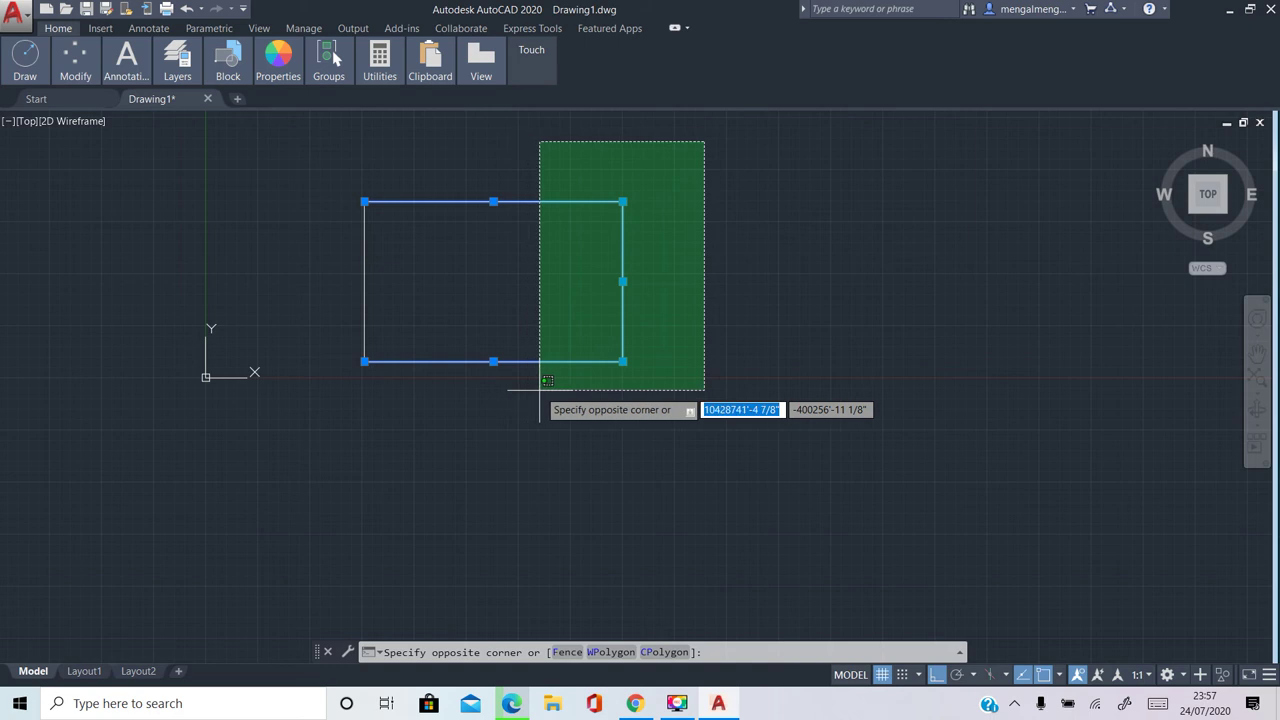
left_click(540, 390)
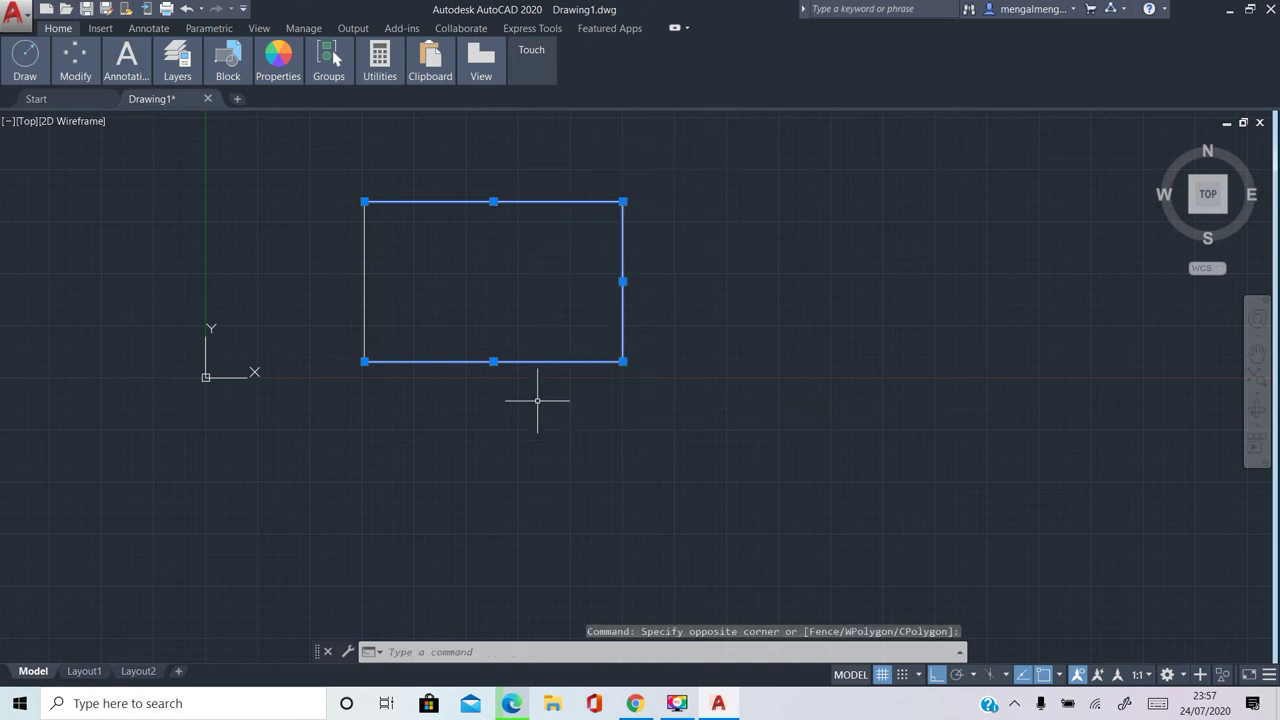
key("Escape")
key("Escape")
left_click(323, 157)
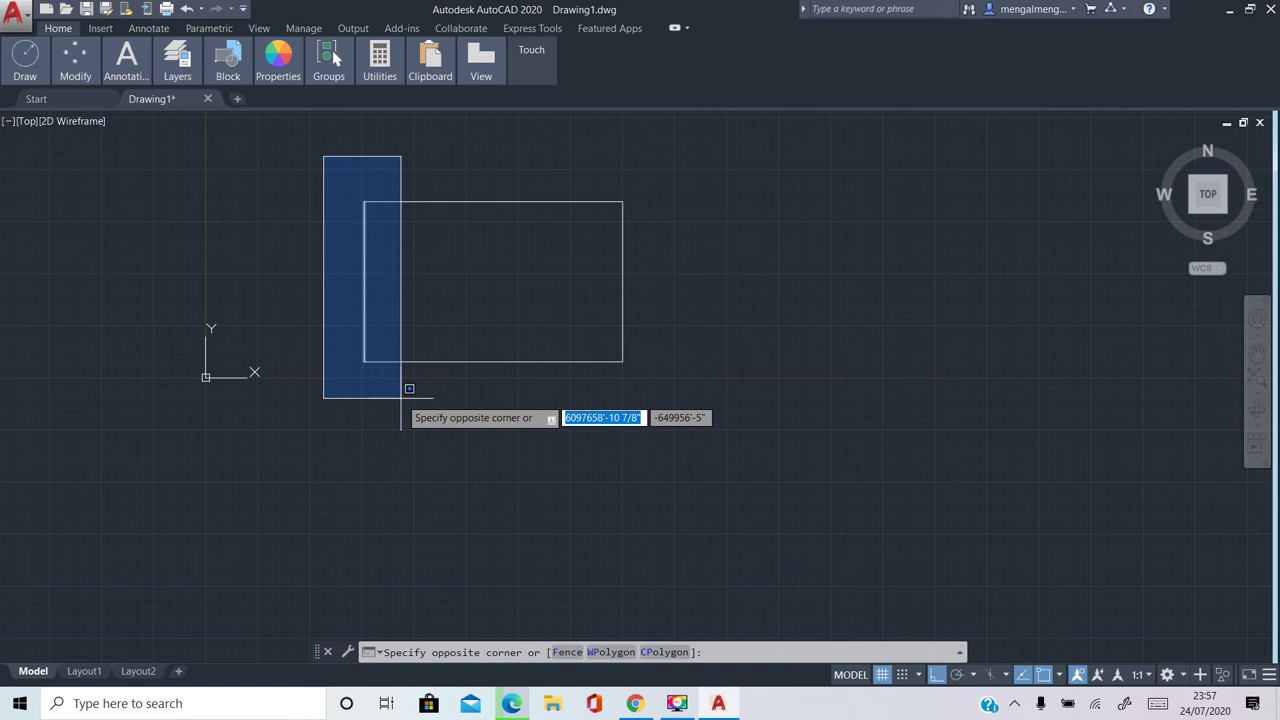
left_click(401, 397)
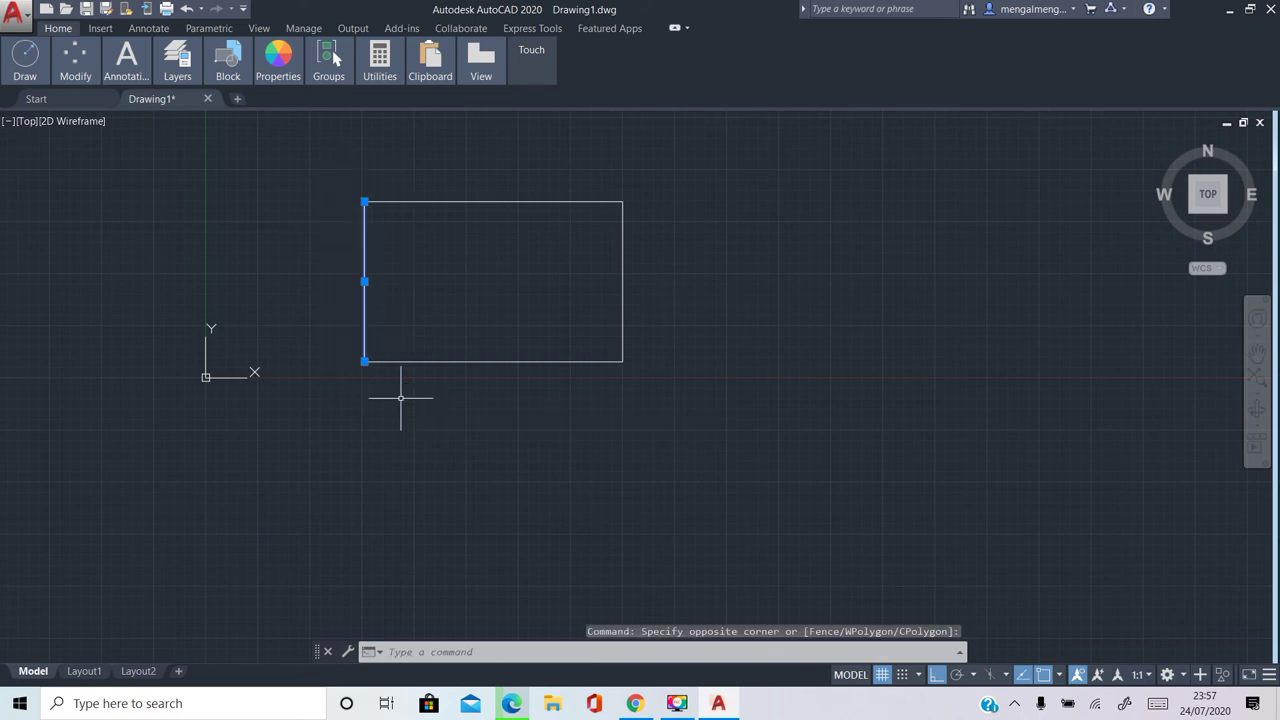
left_click(745, 158)
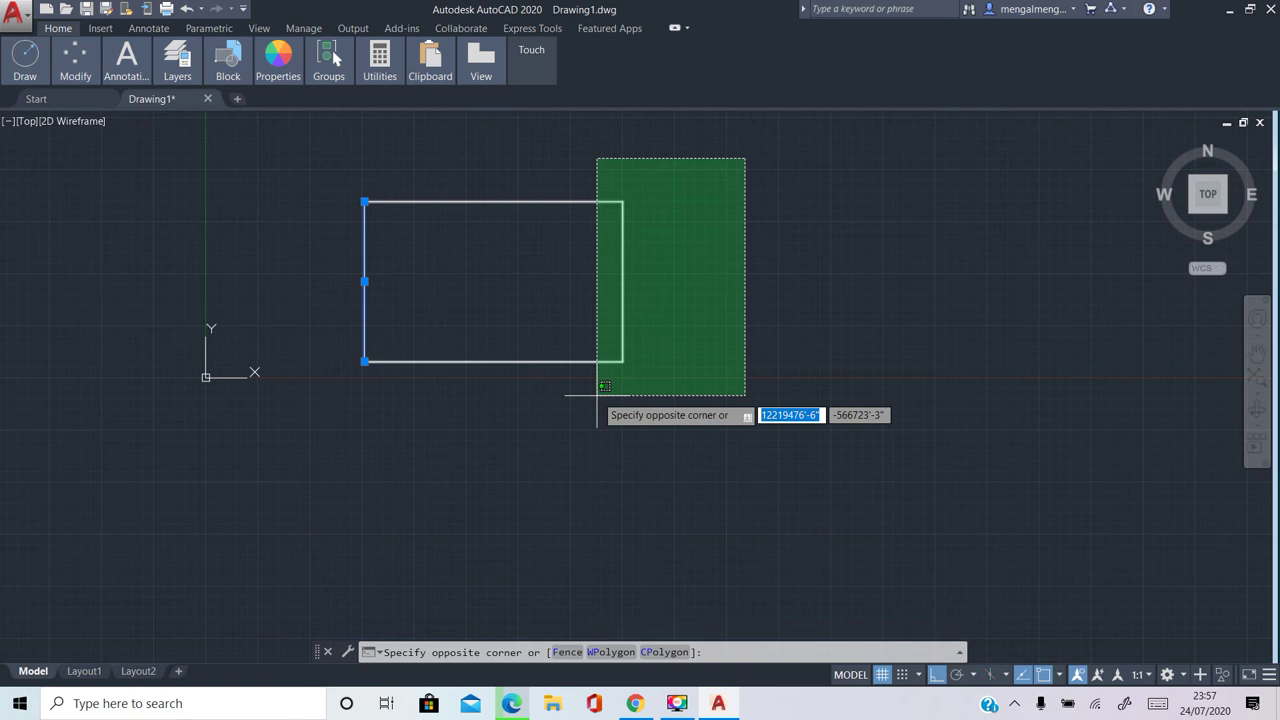
left_click(597, 395)
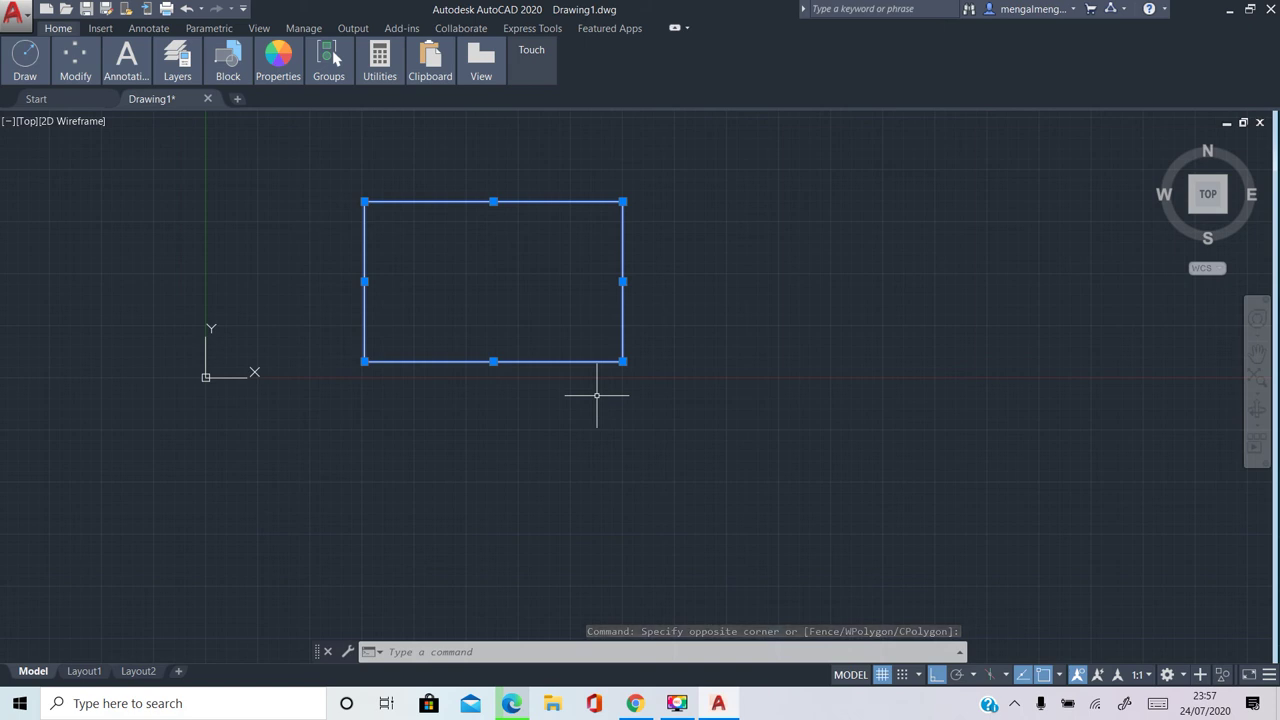
key("Delete")
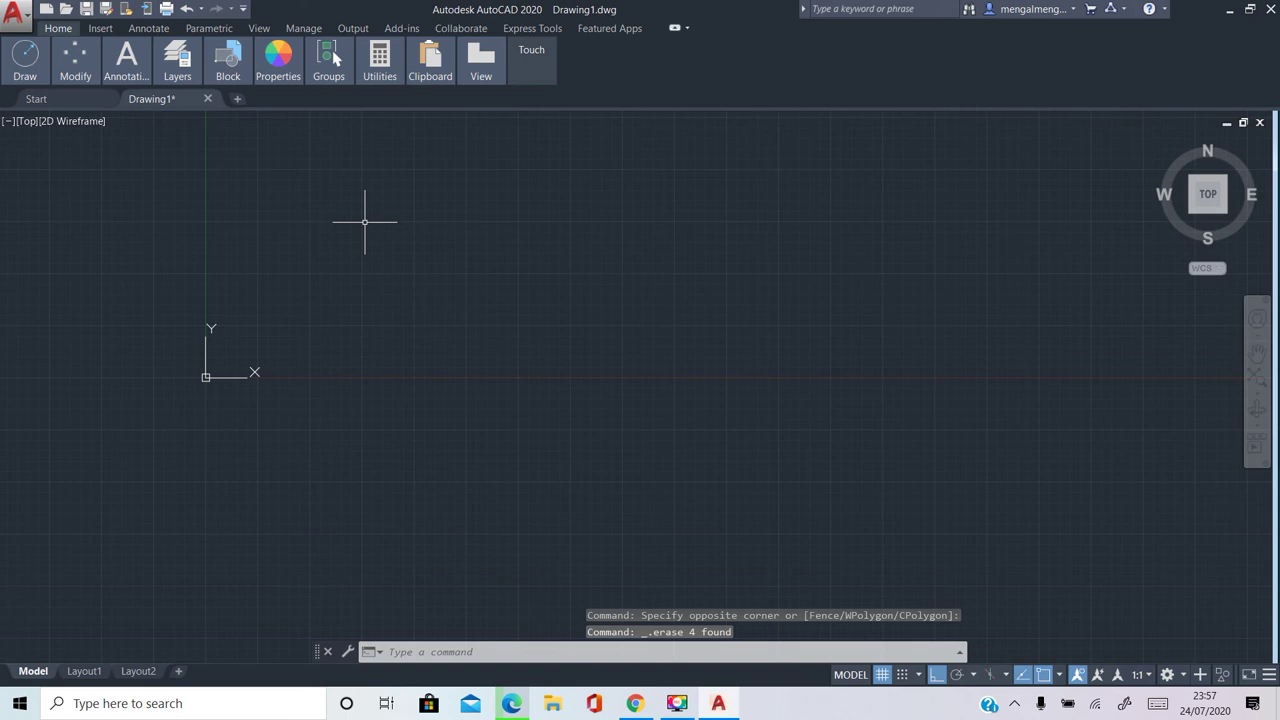
Set the drawing limits' upper-right corner to 200',200' with LIMITS
type("limits")
key("Return")
key("Return")
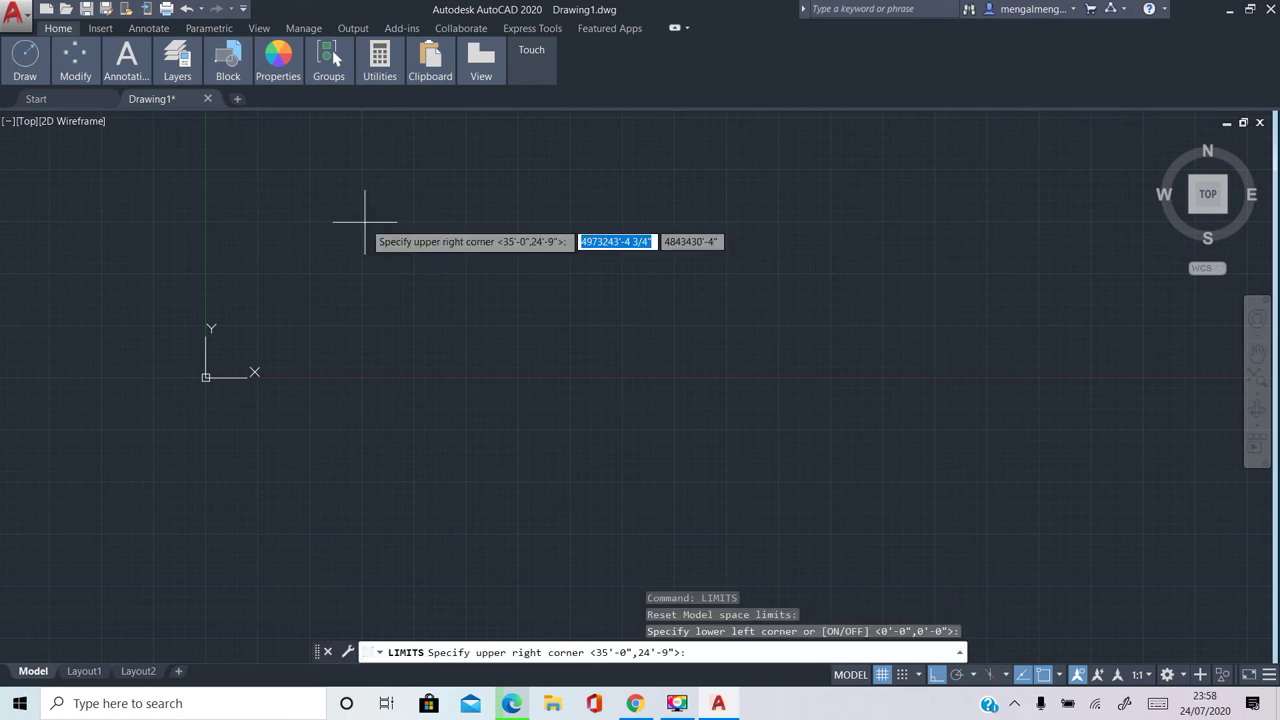
type("200")
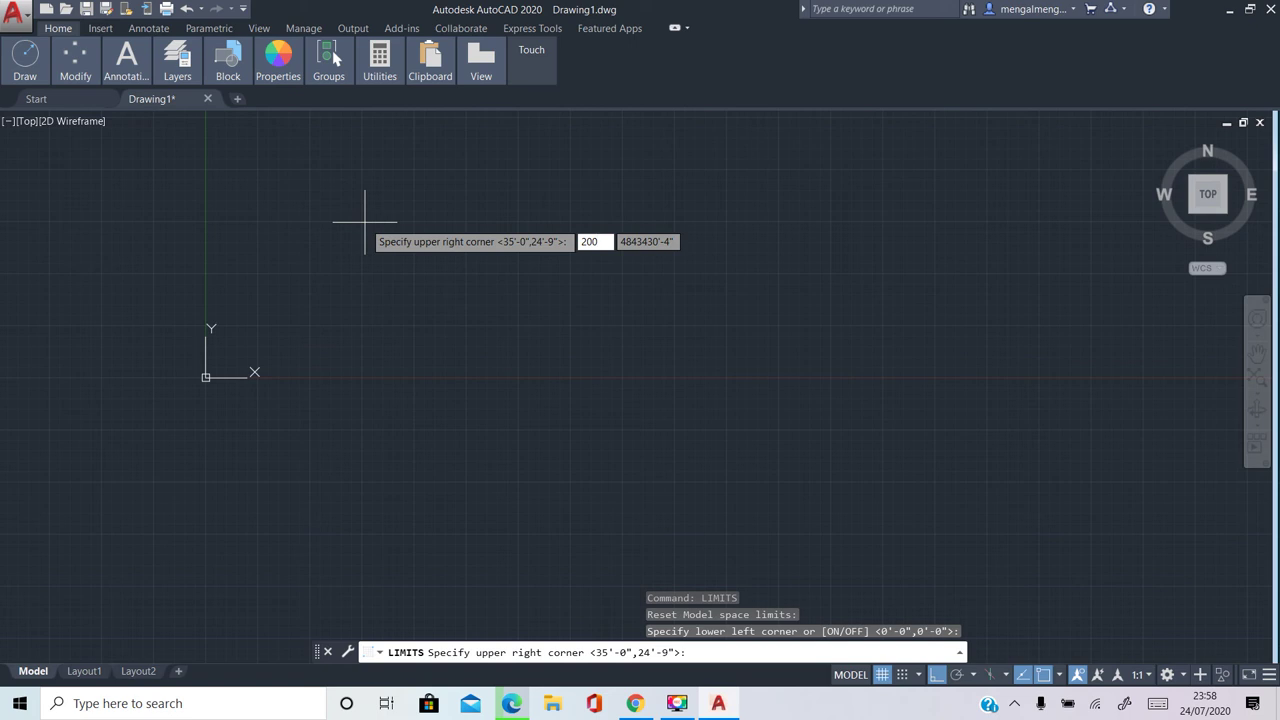
key("Tab")
type("200")
key("Return")
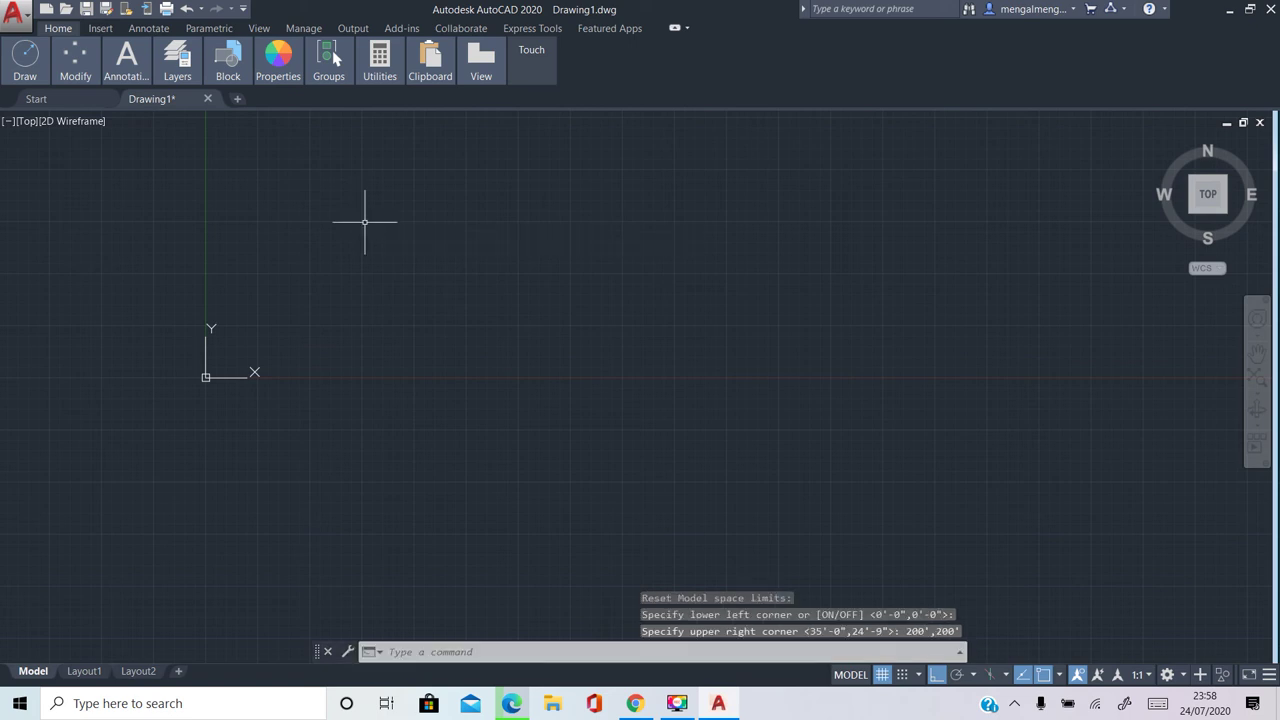
key("Return")
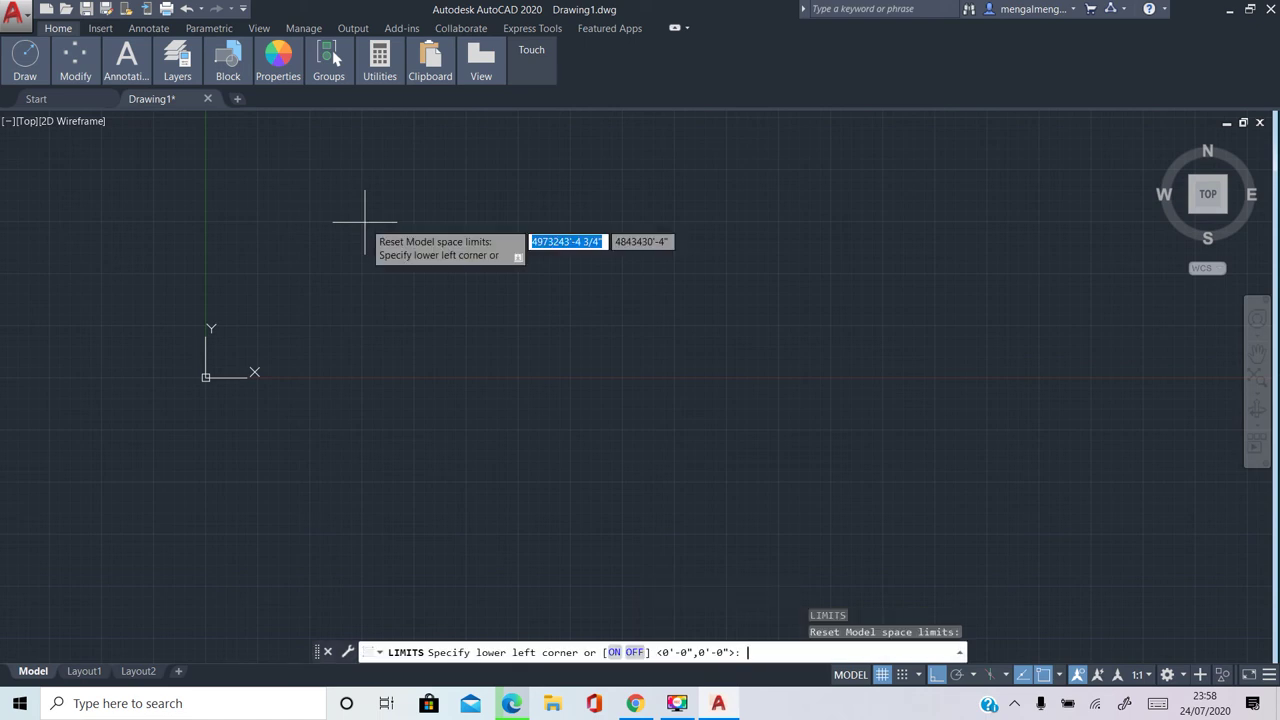
key("Escape")
key("Escape")
key("Escape")
key("Escape")
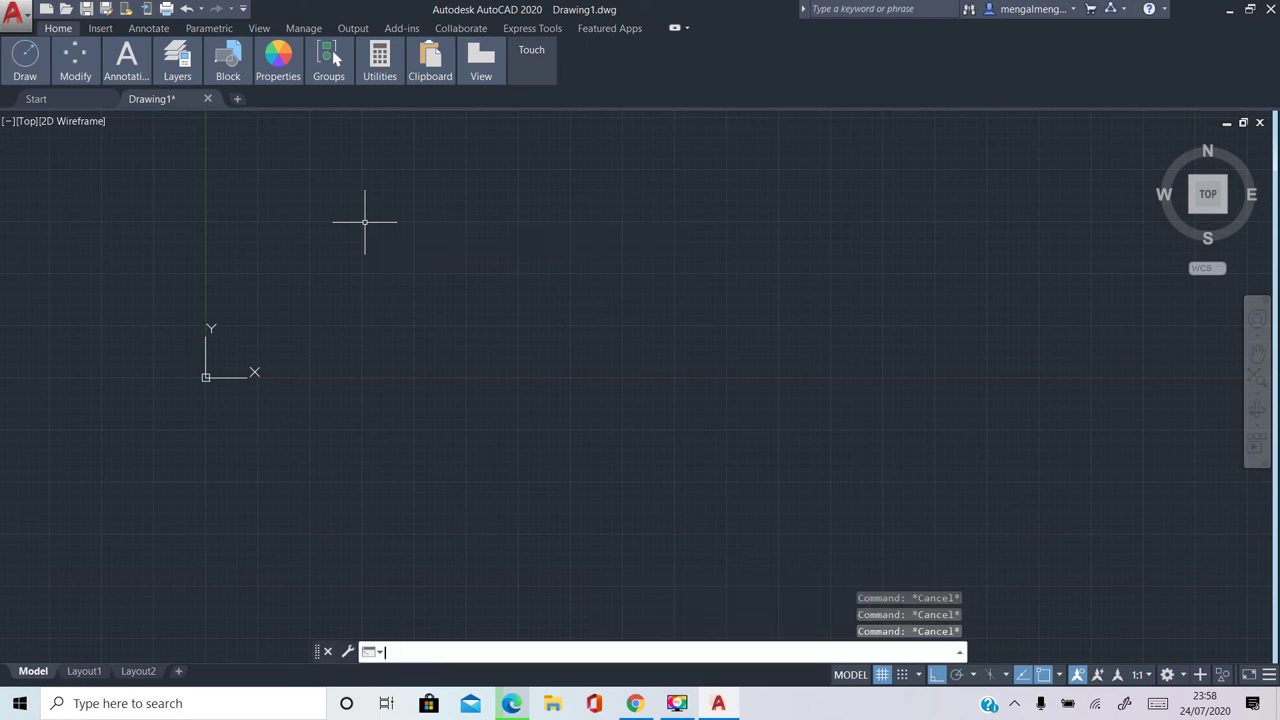
Zoom out to the drawing extents
type("z")
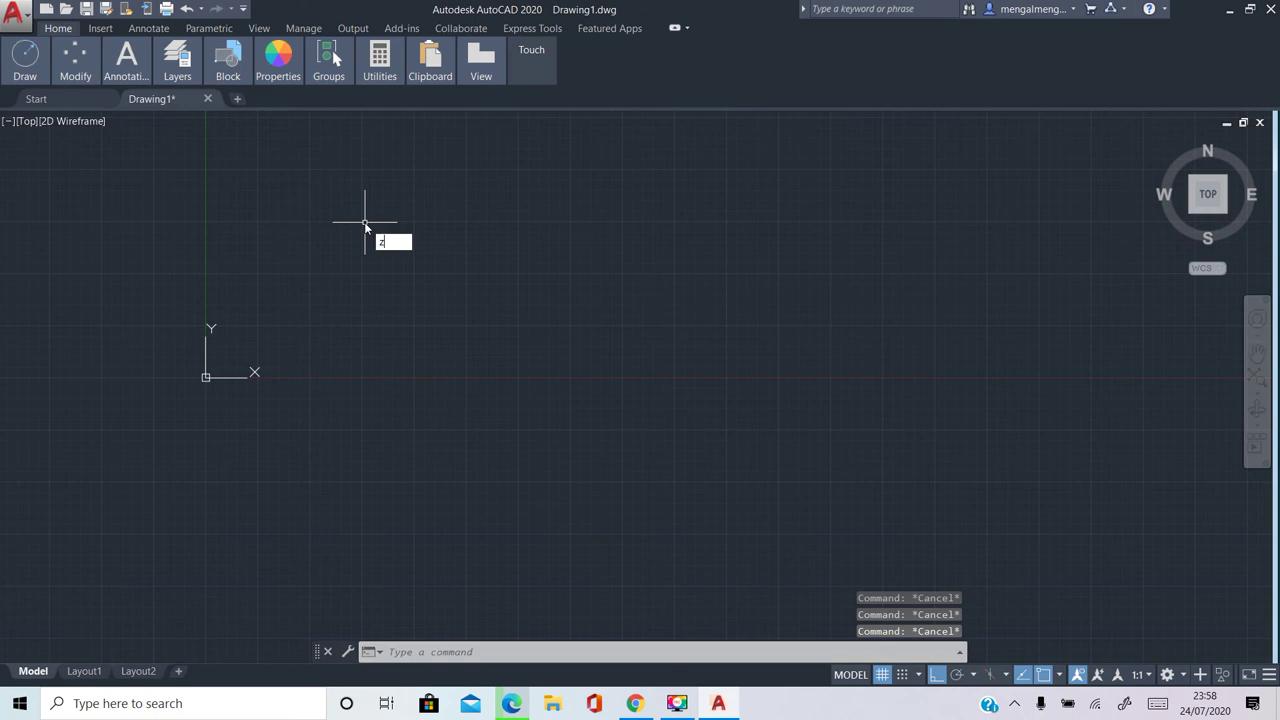
key("Return")
type("e")
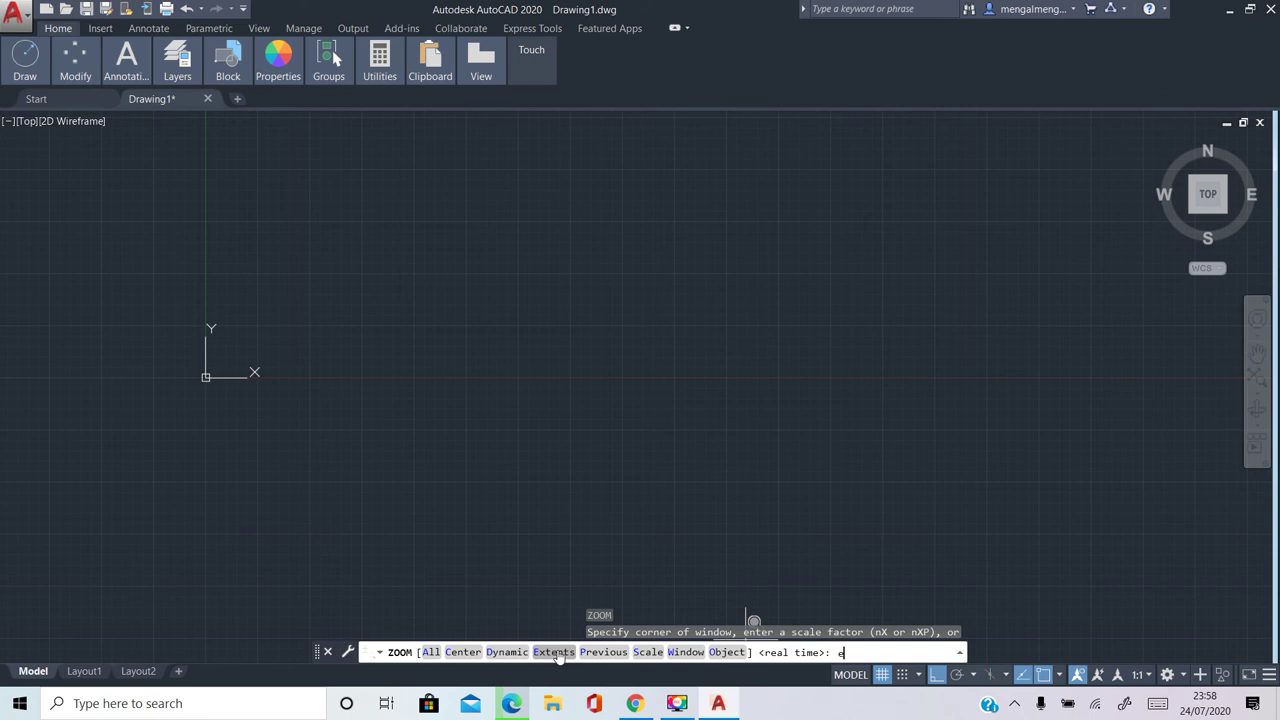
key("Return")
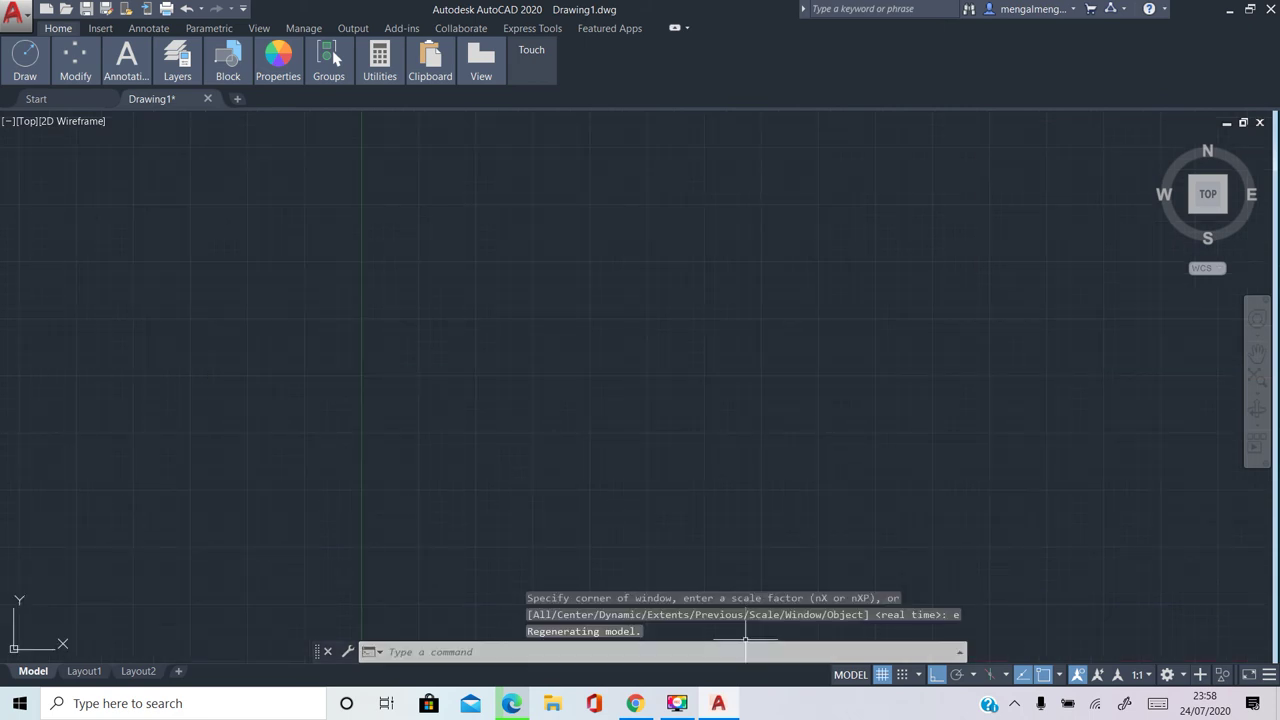
Adjust the view with the mouse wheel, clear a stray selection, and enter L for LINE
scroll(403, 280, "down", 2)
scroll(403, 280, "down", 2)
scroll(533, 325, "up", 3)
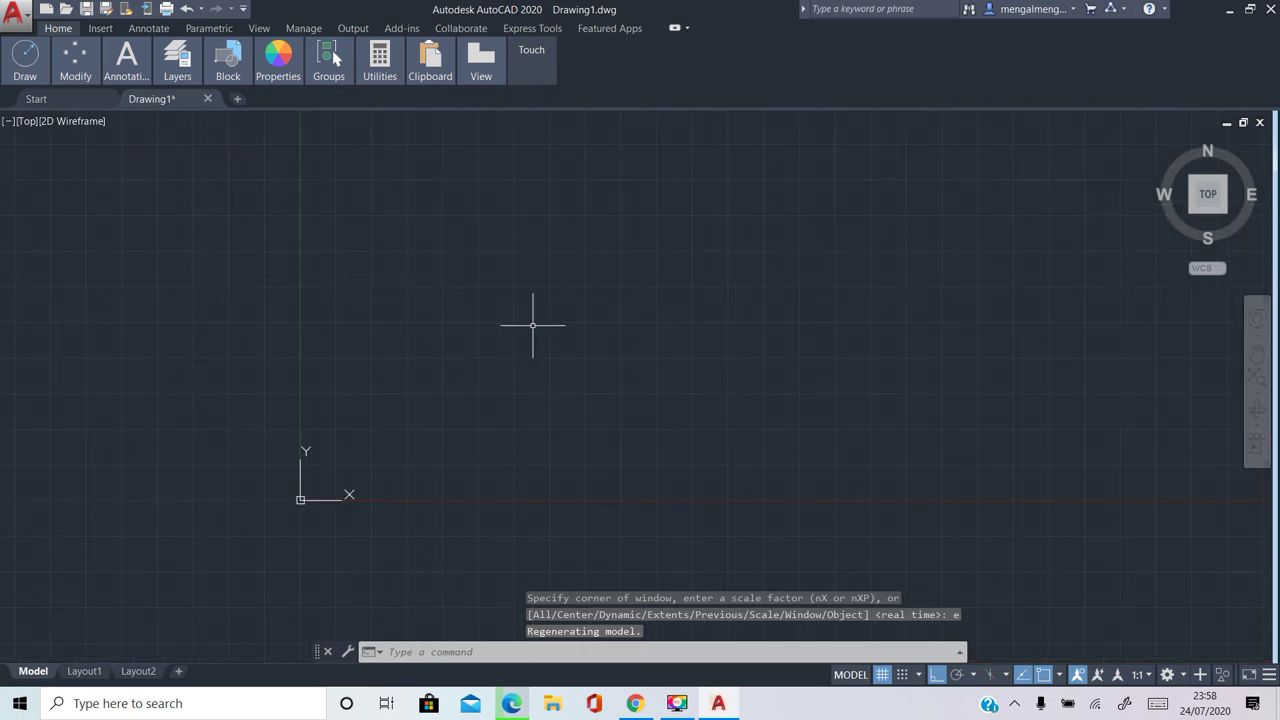
scroll(450, 308, "up", 2)
scroll(305, 390, "up", 2)
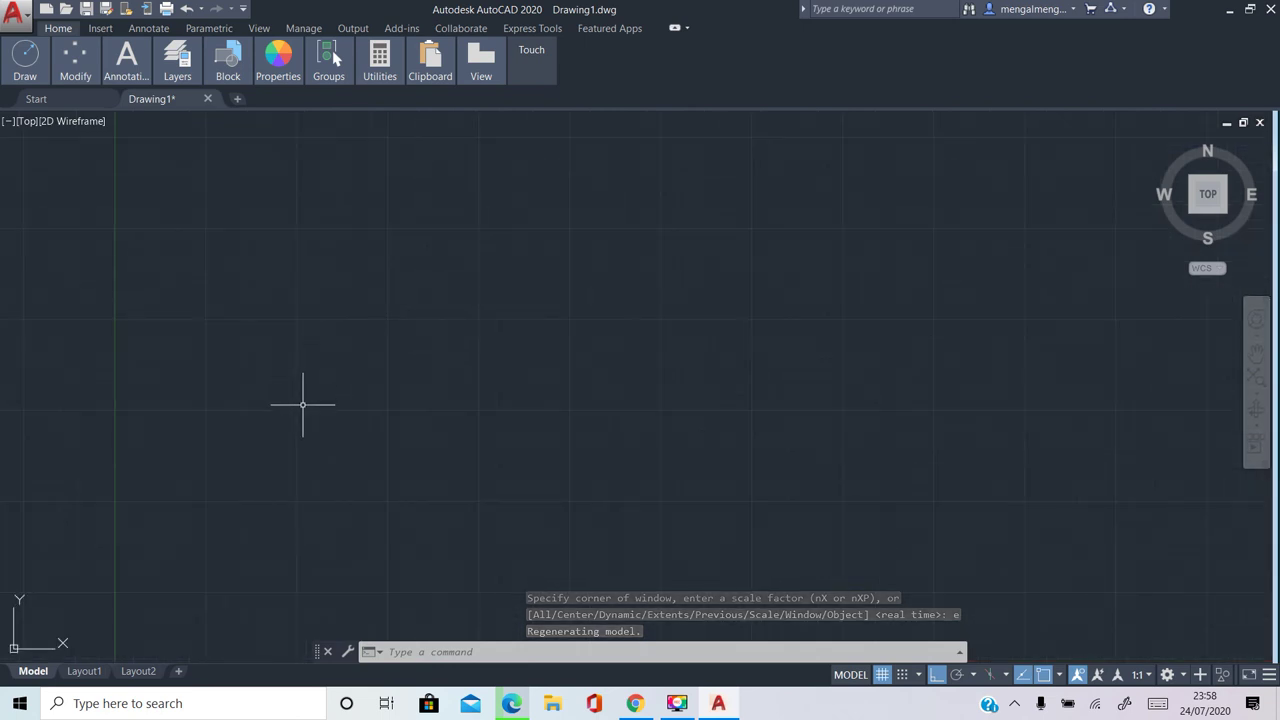
scroll(277, 540, "down", 3)
left_click(294, 579)
left_click(297, 554)
key("Escape")
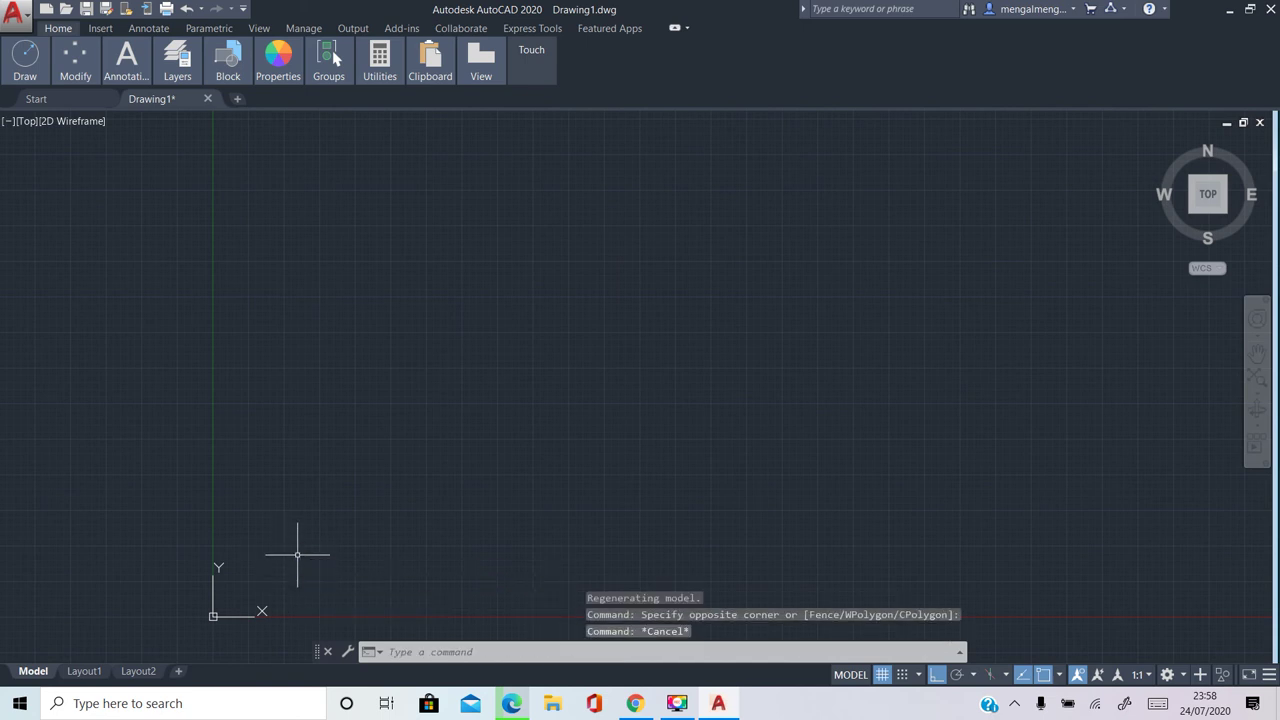
key("Escape")
key("Escape")
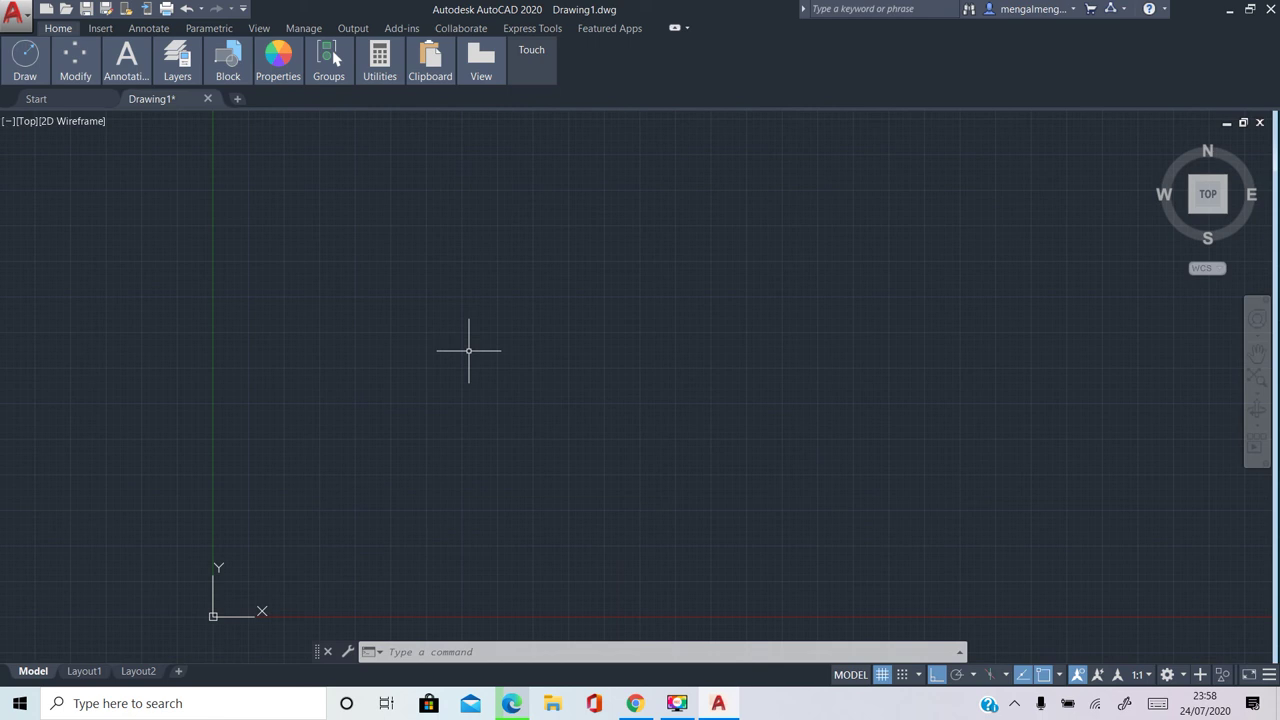
type("L")
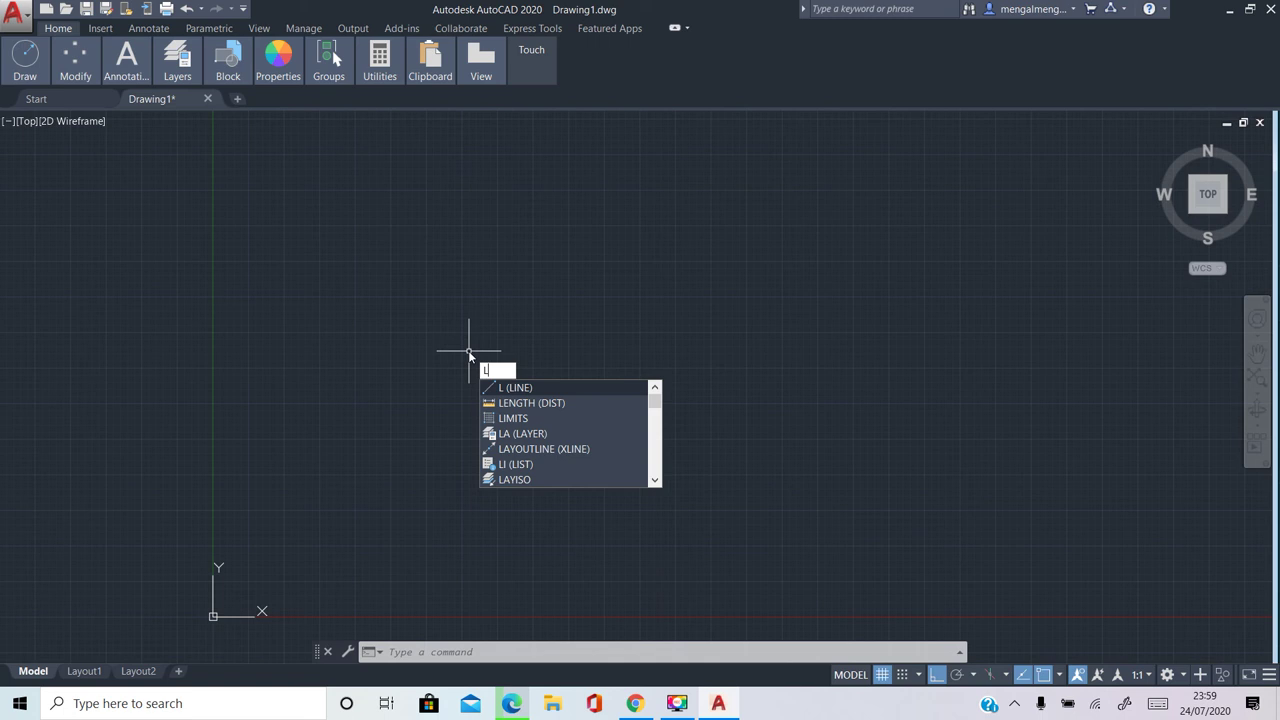
Start the line rectangle with a 5' horizontal edge and a 6' vertical edge
key("Return")
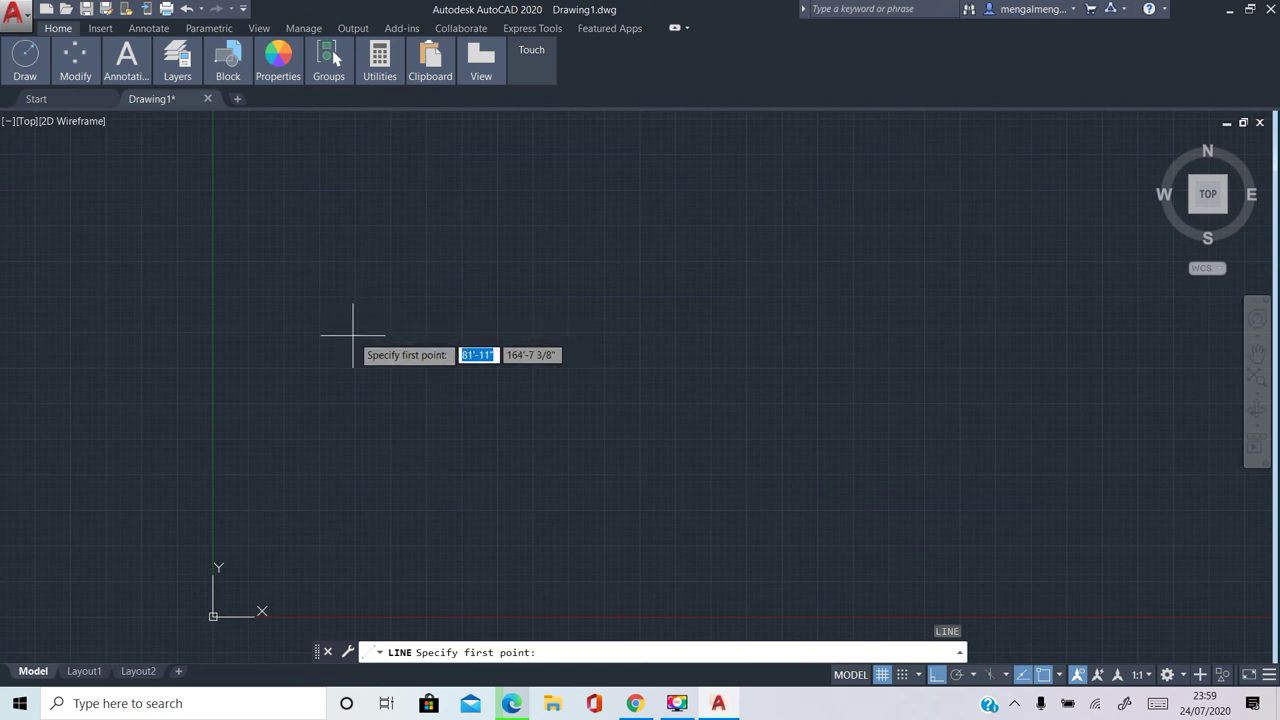
left_click(352, 336)
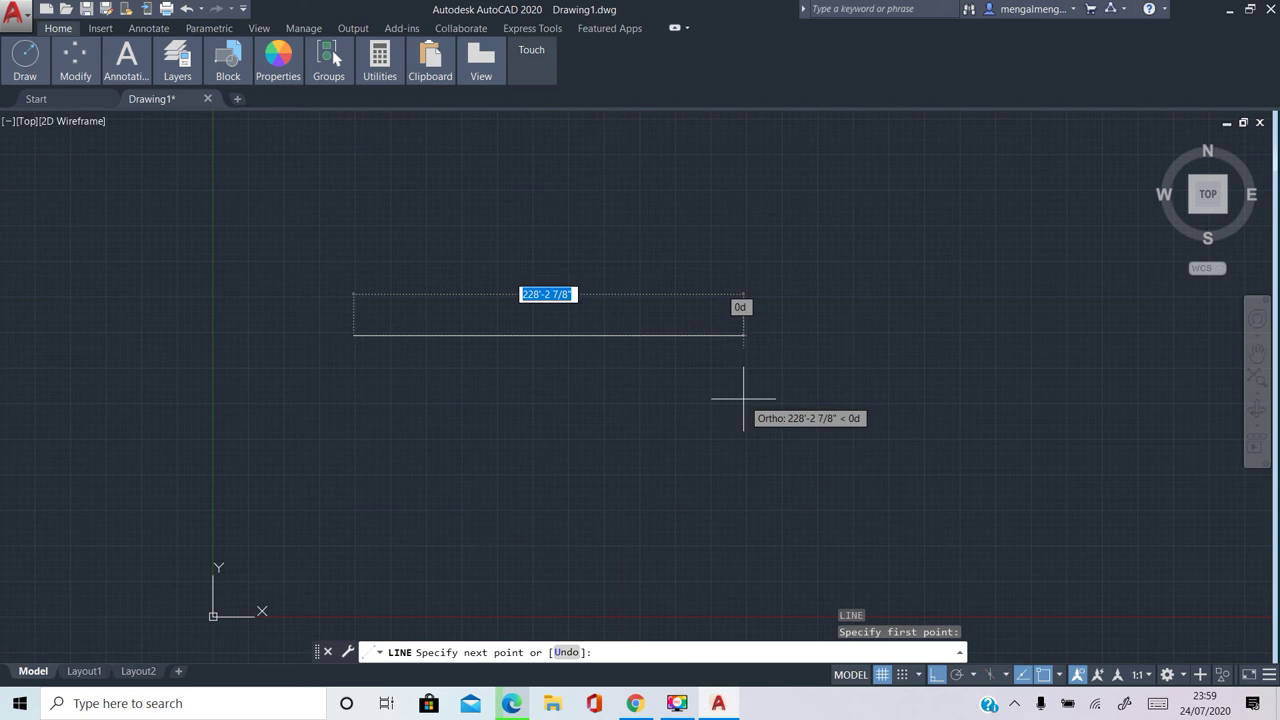
type("5")
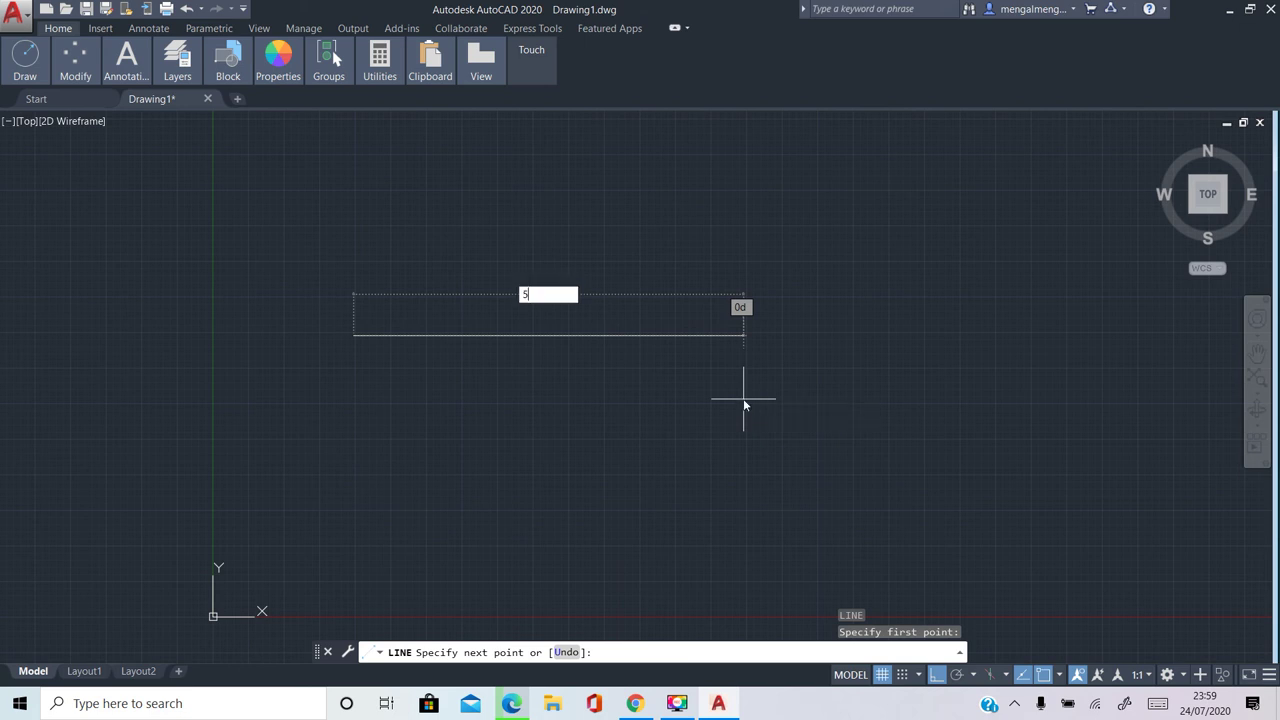
type("'")
key("Return")
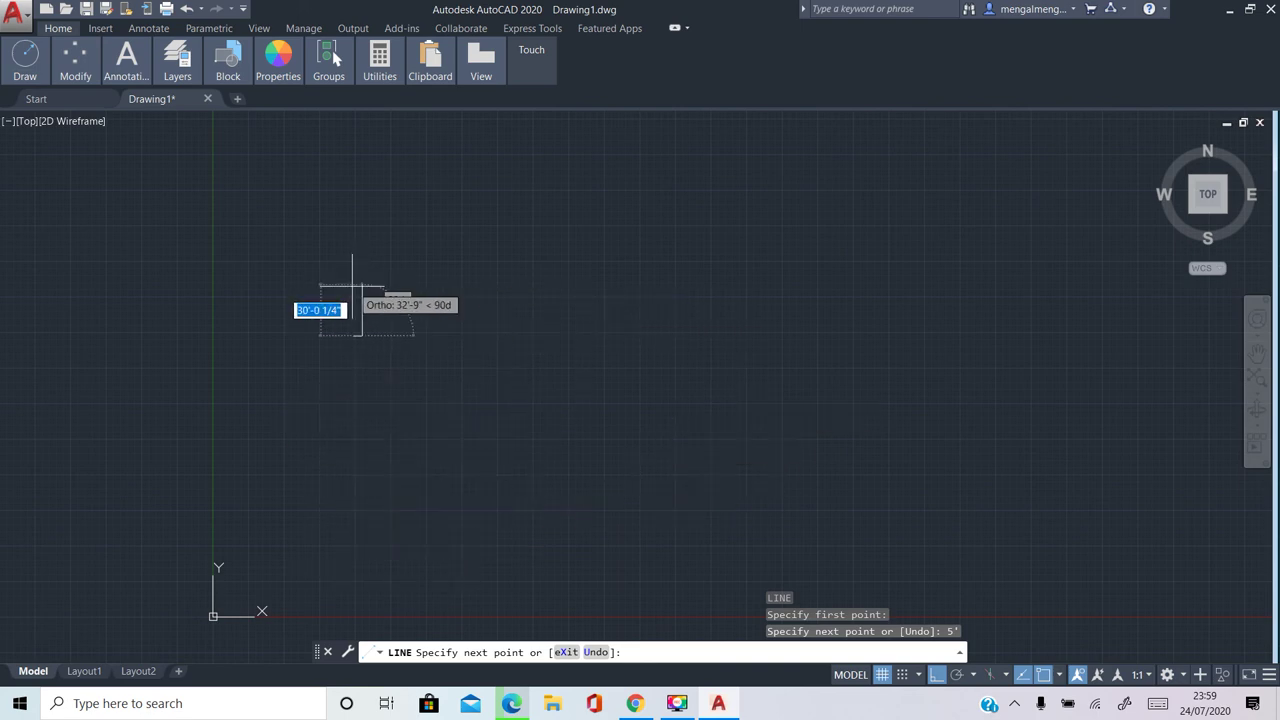
scroll(340, 300, "up", 3)
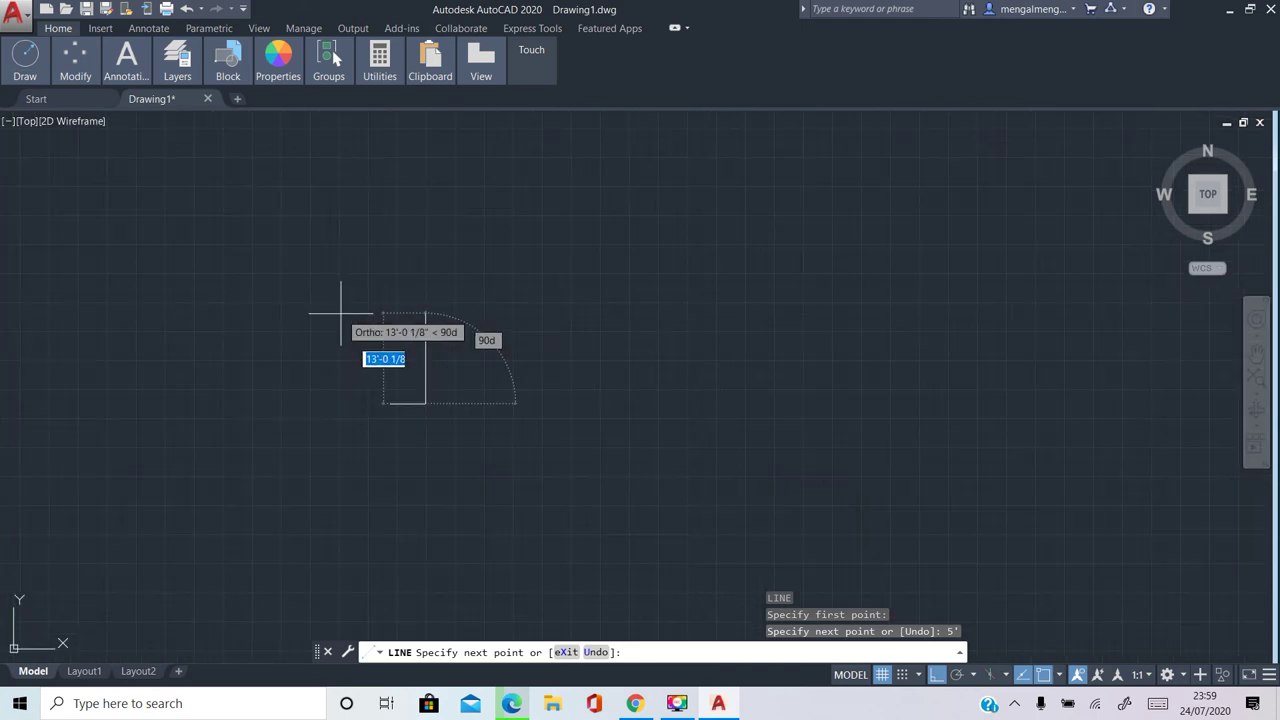
scroll(390, 438, "up", 2)
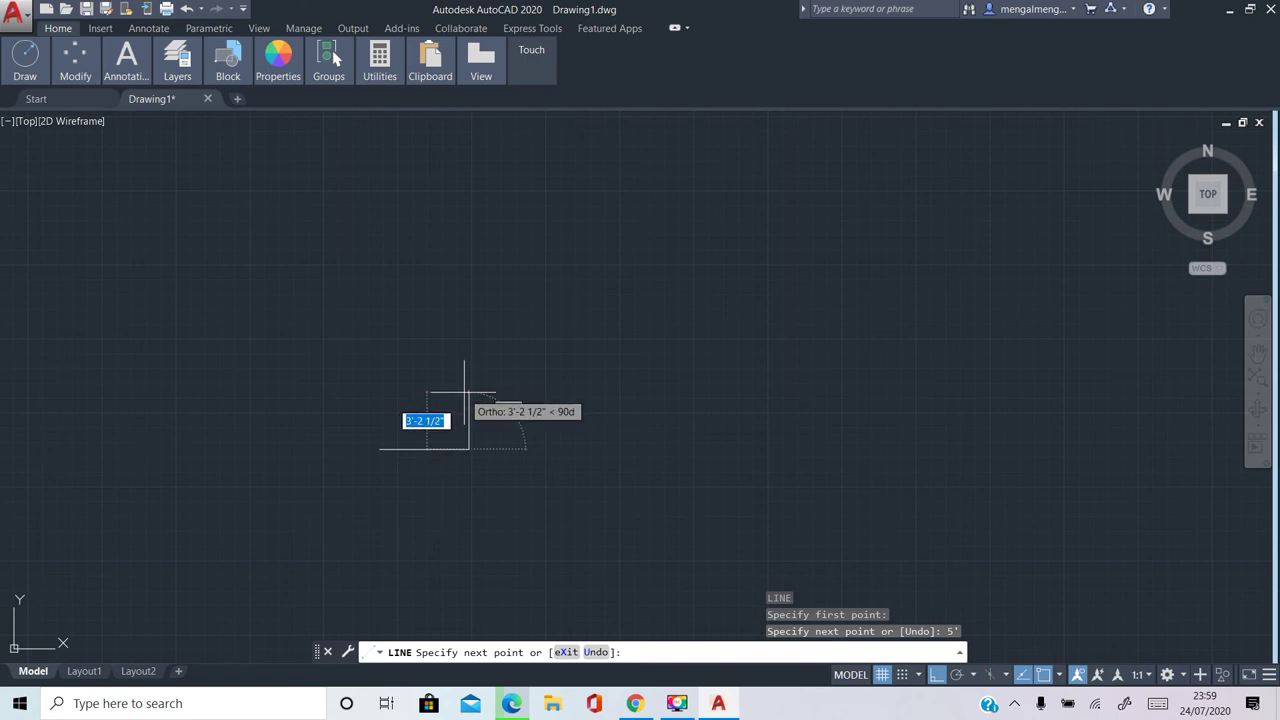
type("6")
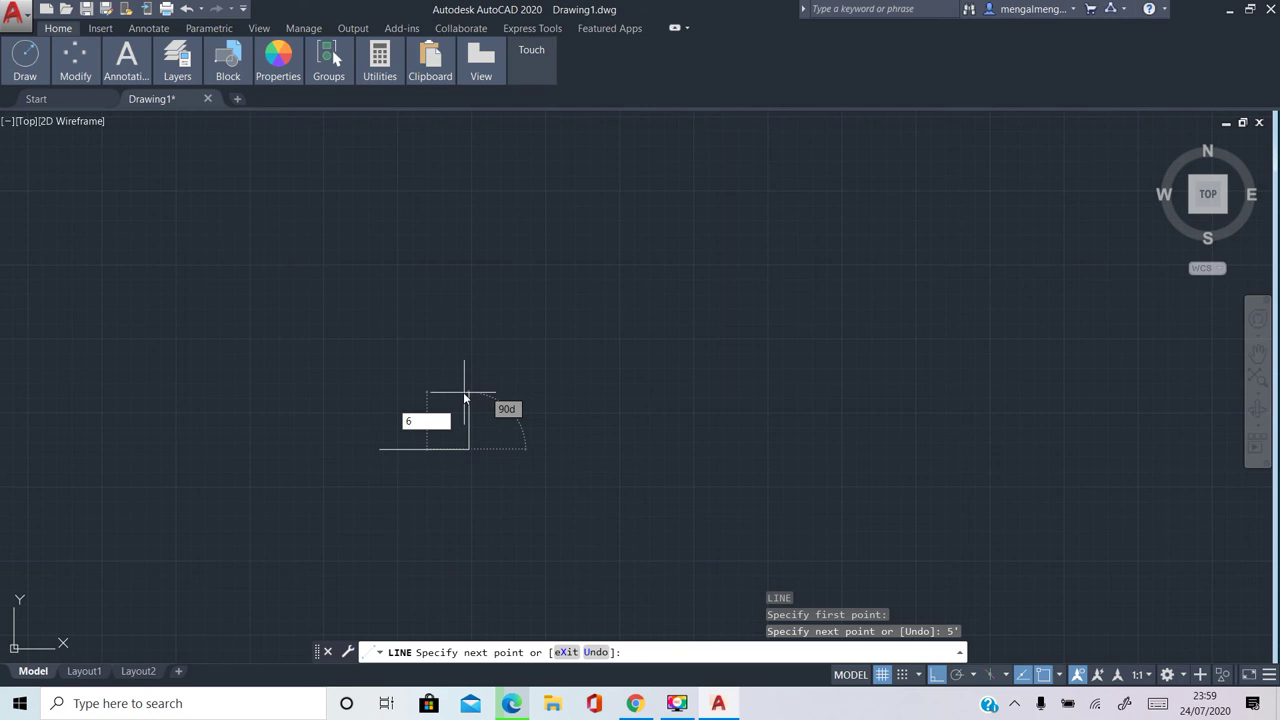
type("'")
key("Return")
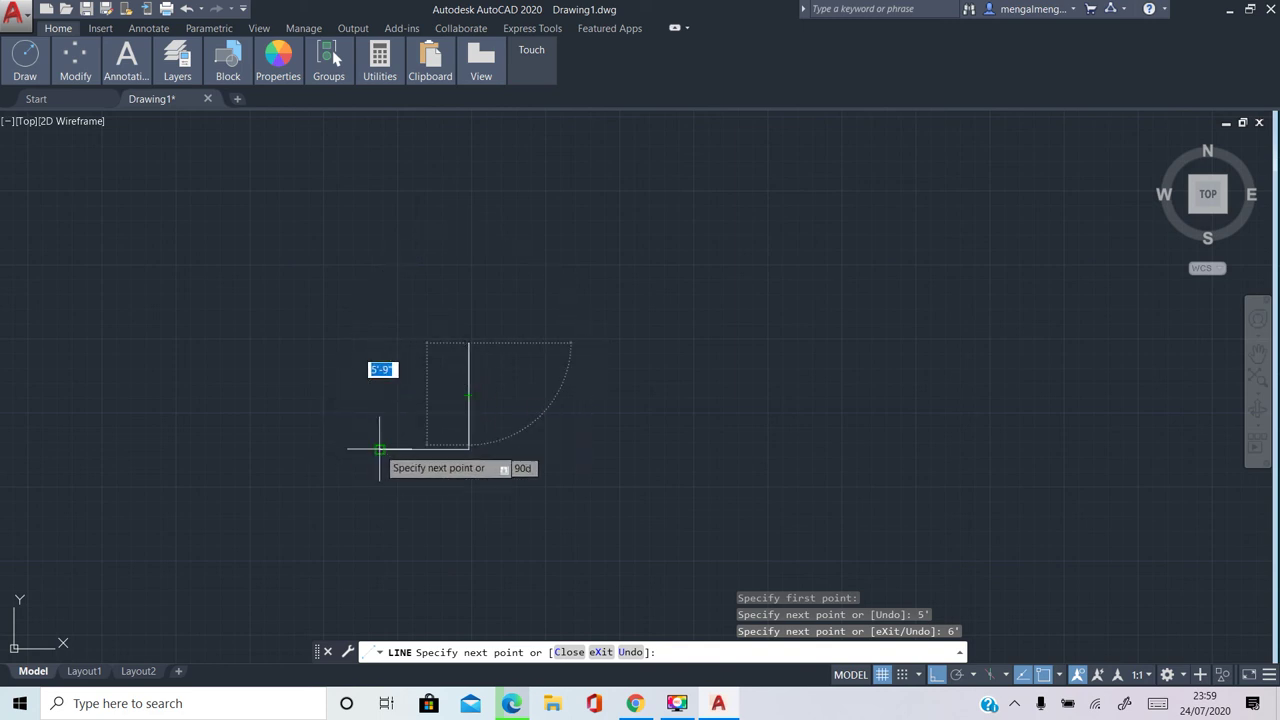
Click the remaining corners to close the rectangle, then end LINE
type("5")
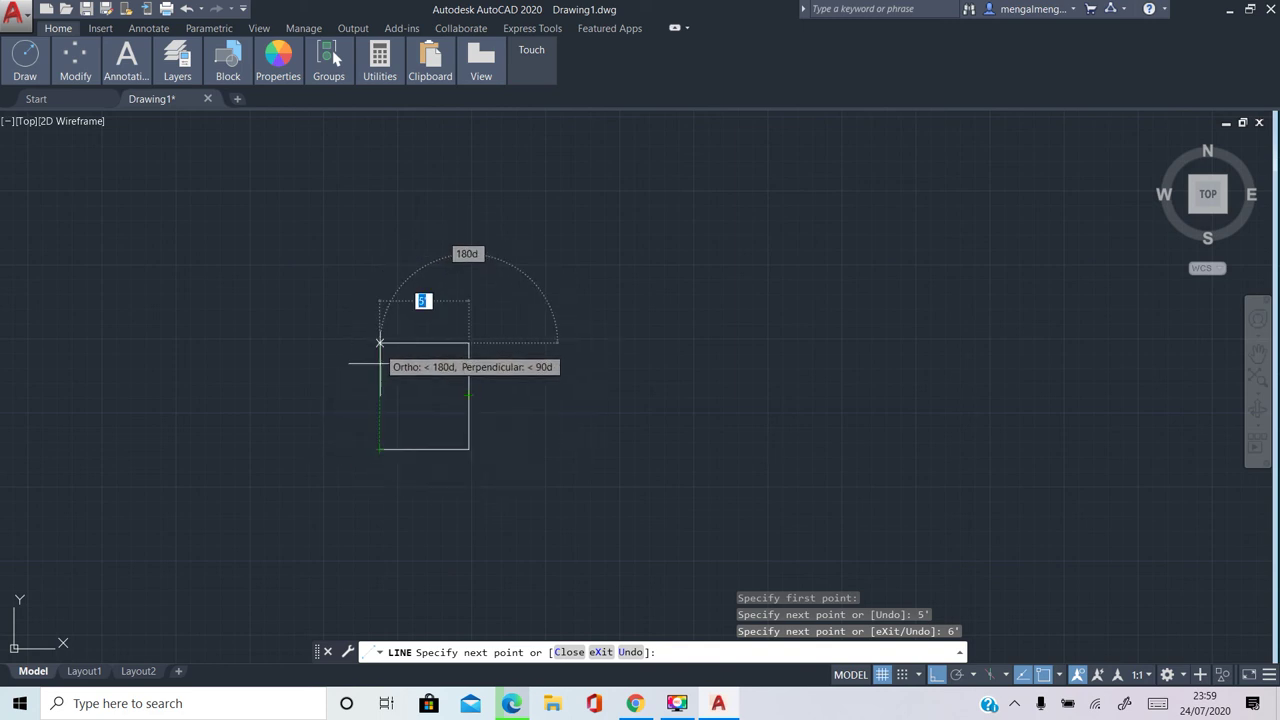
scroll(380, 449, "down", 1)
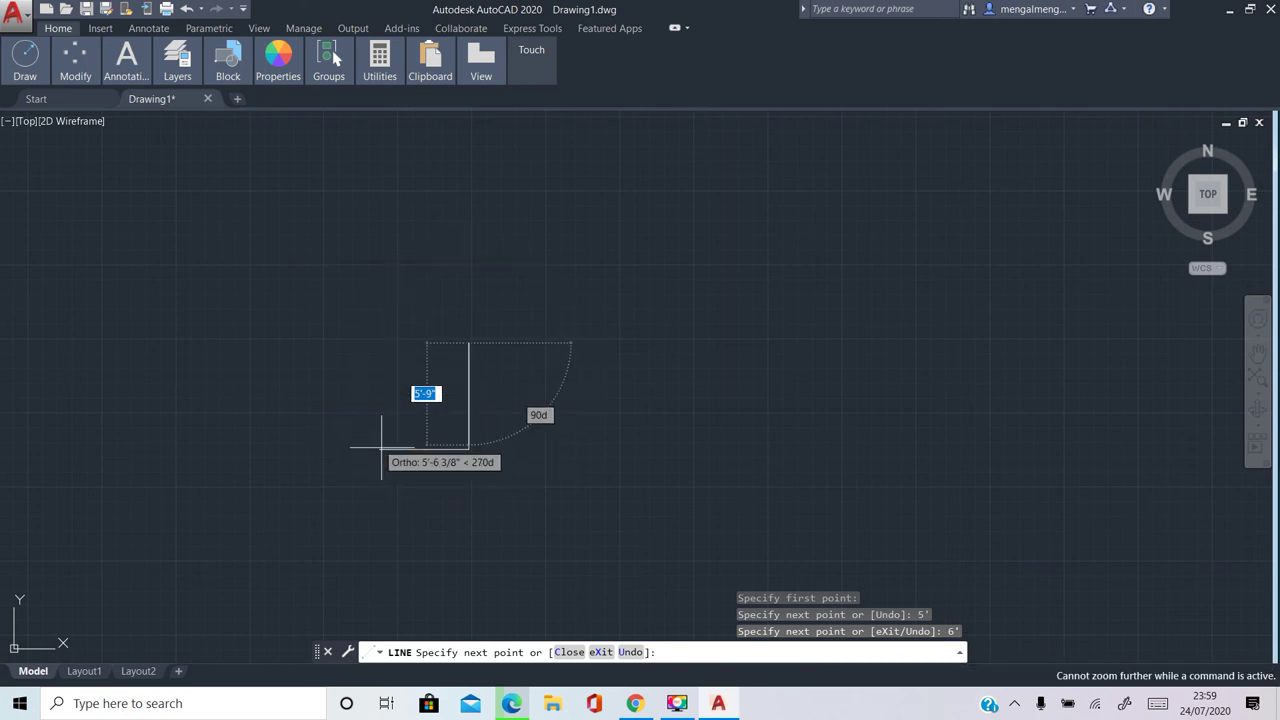
left_click(381, 449)
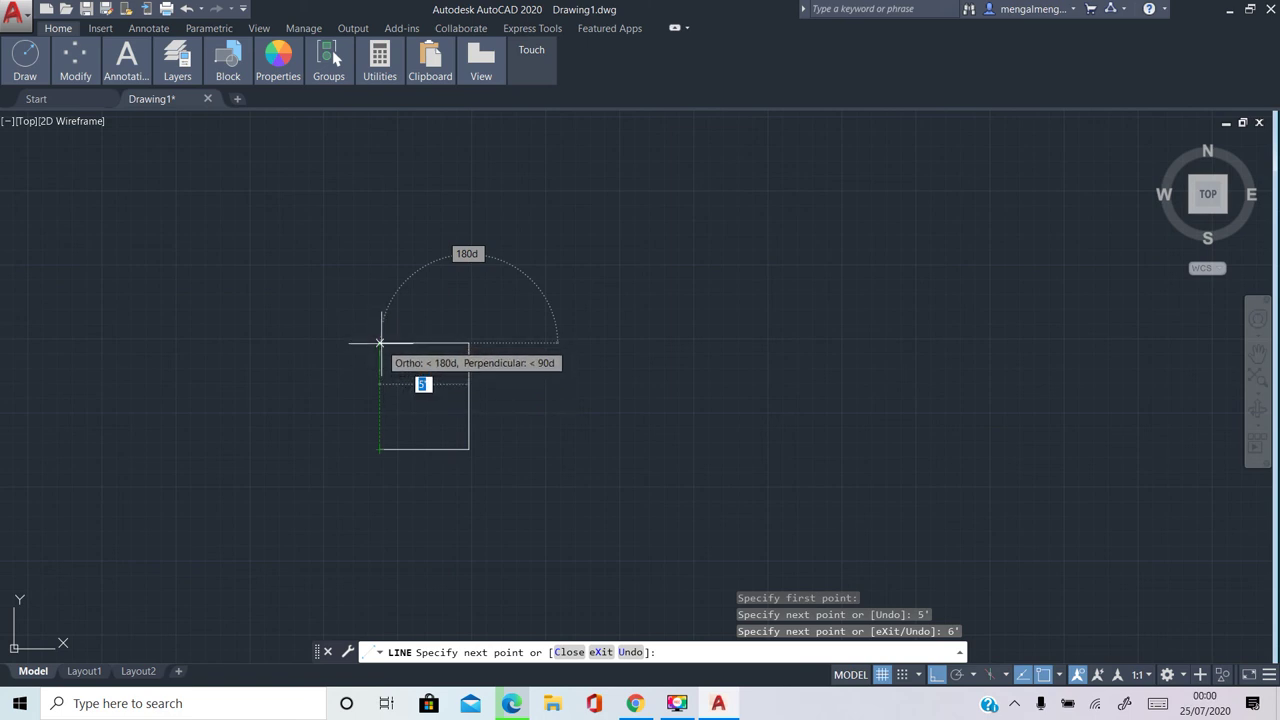
left_click(380, 343)
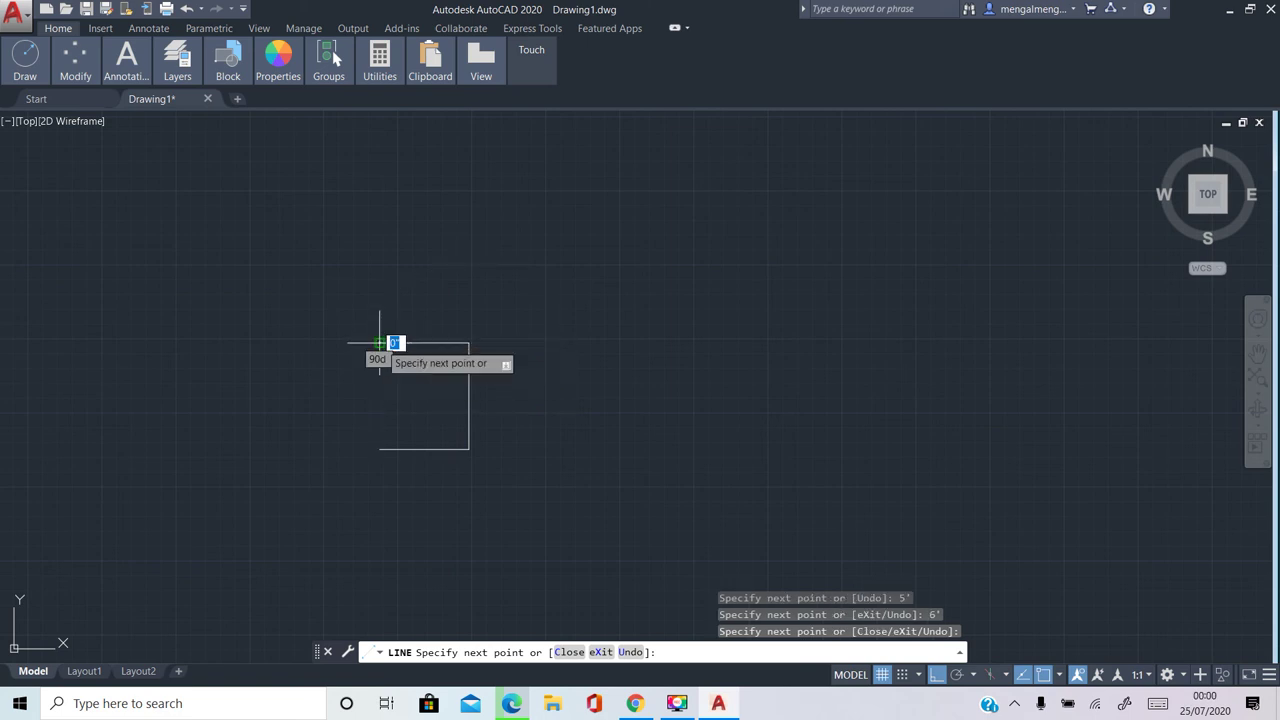
left_click(380, 449)
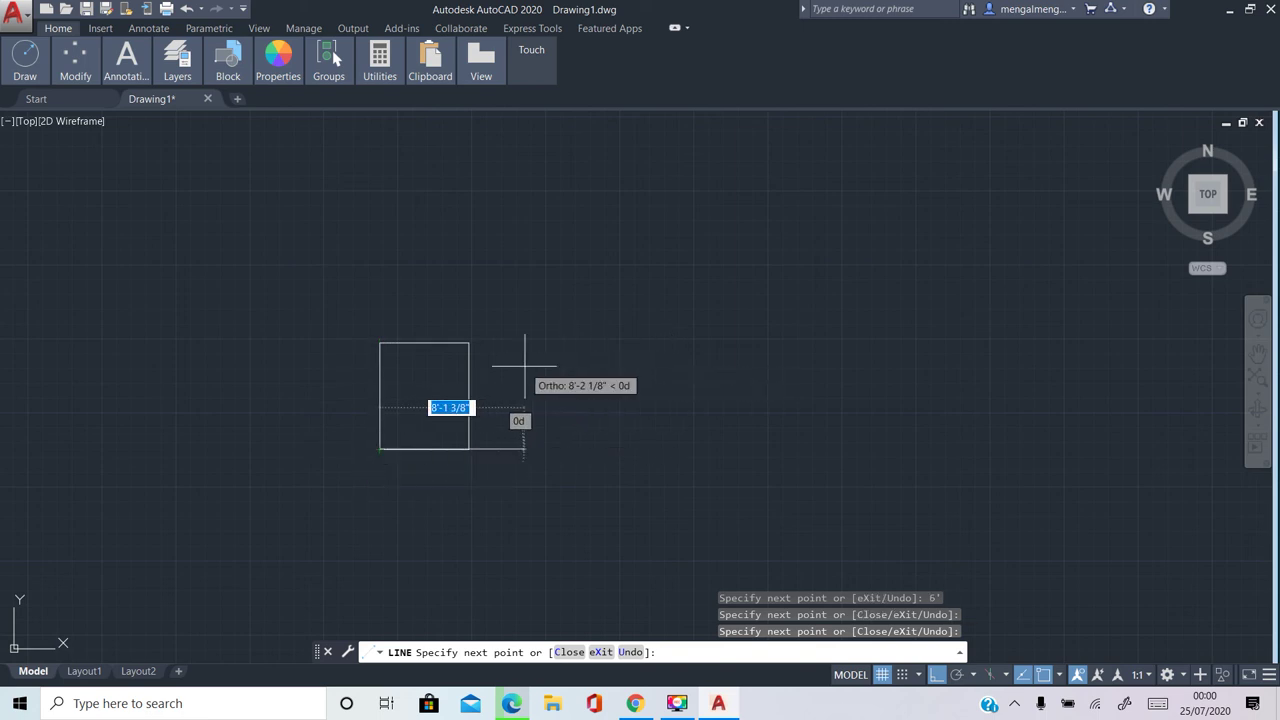
key("Escape")
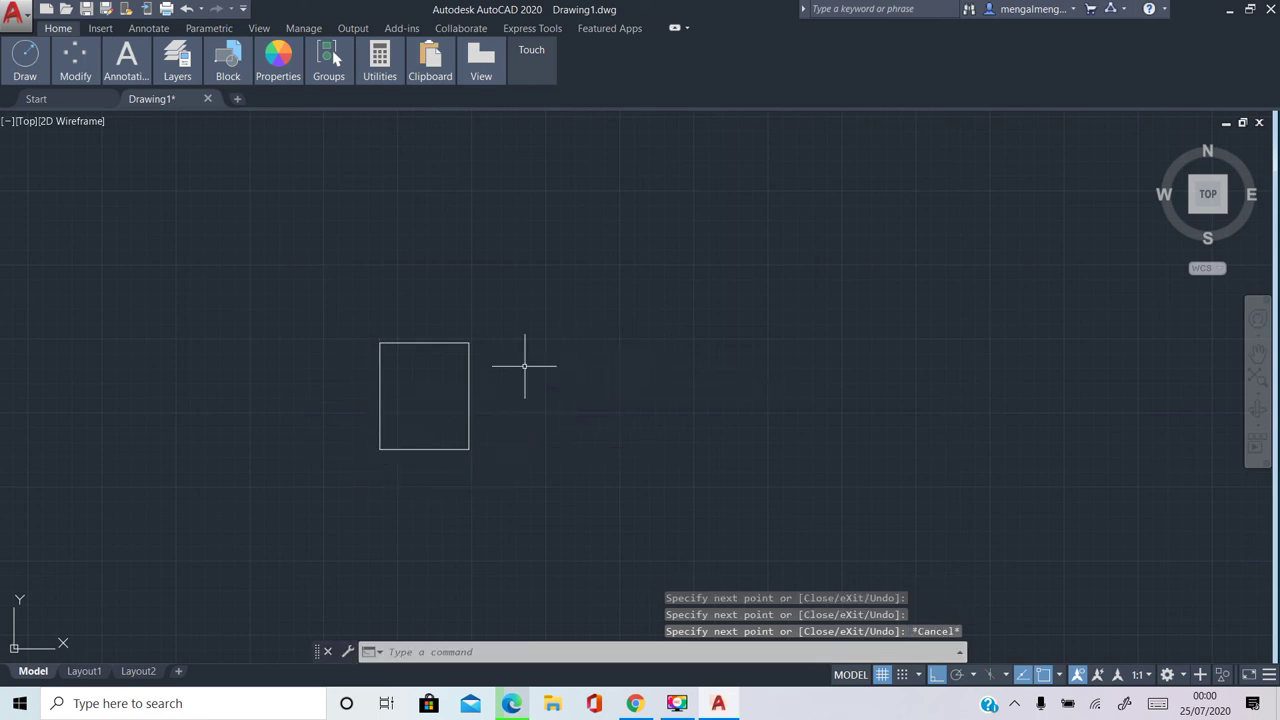
Draw a 15' horizontal line and 10' vertical line right of the square, closing them into a triangle
type("RE")
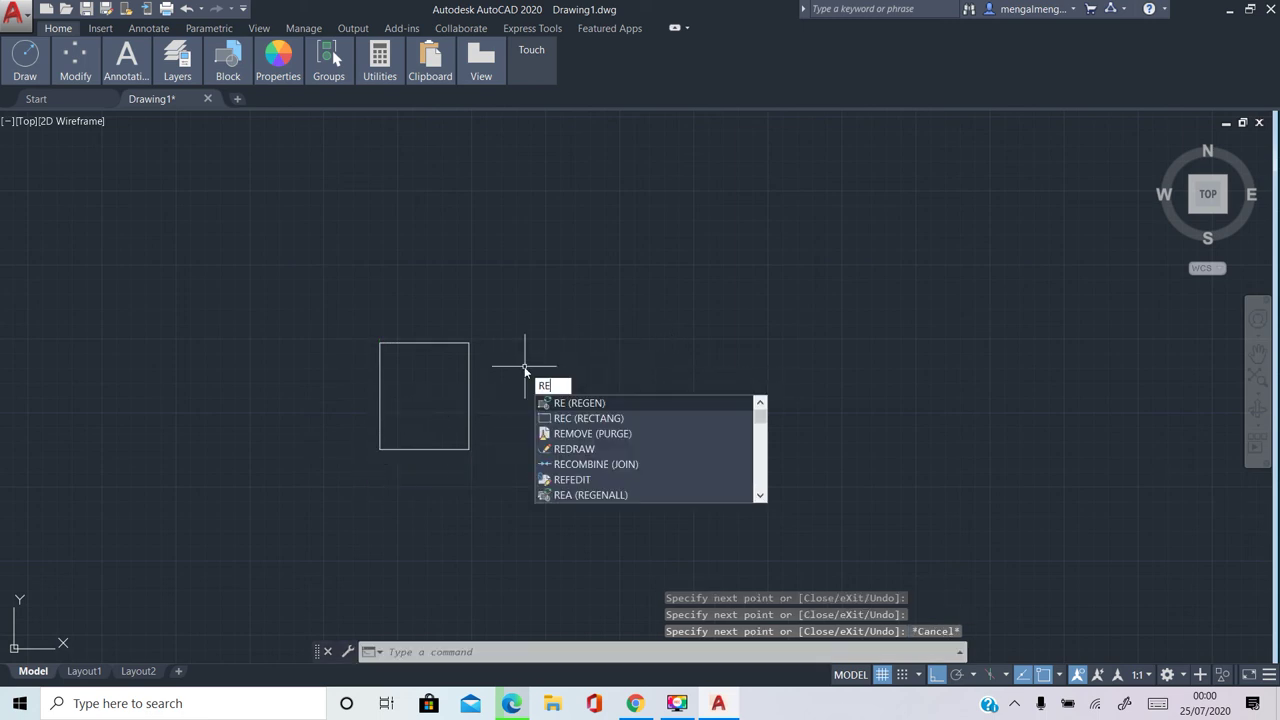
key("BackSpace")
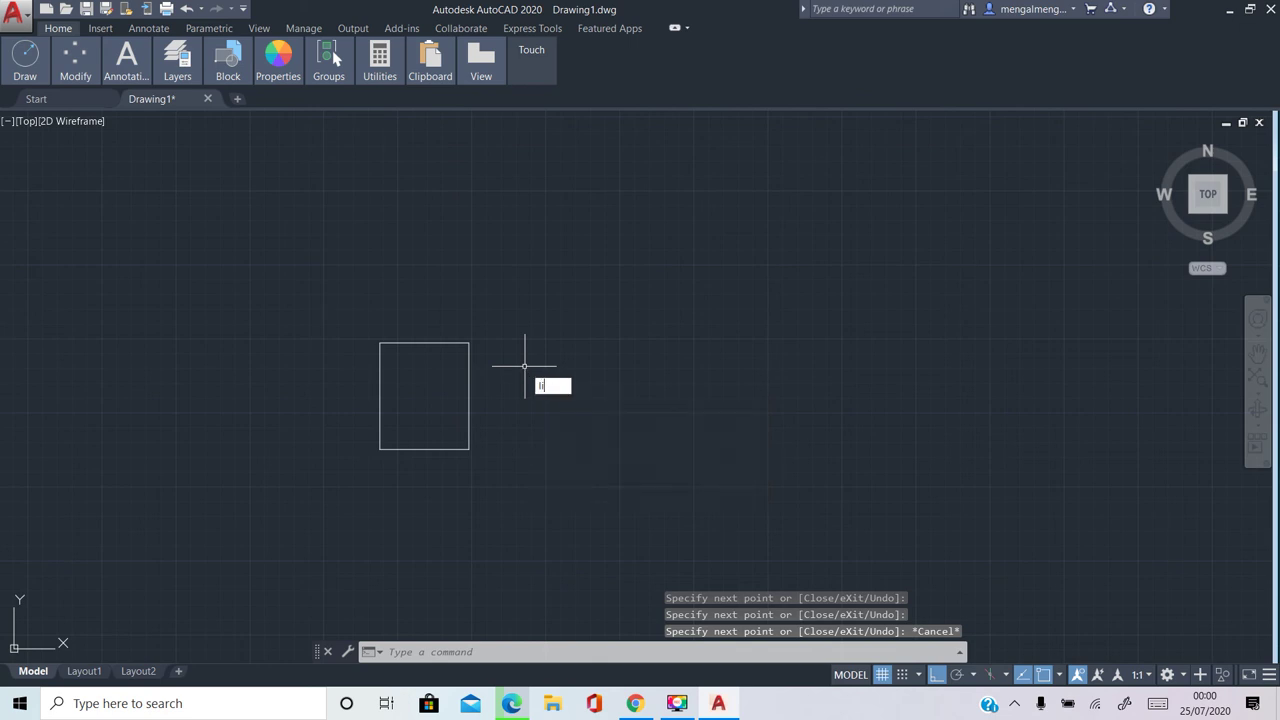
key("Return")
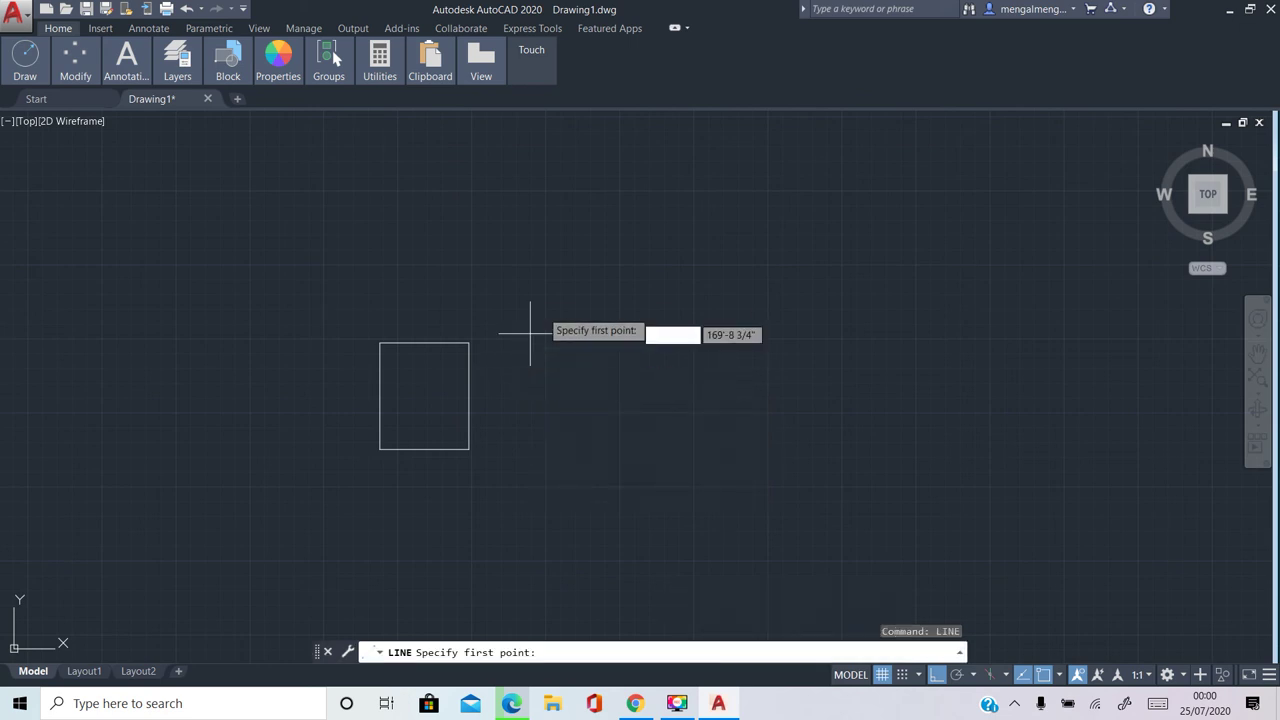
left_click(565, 264)
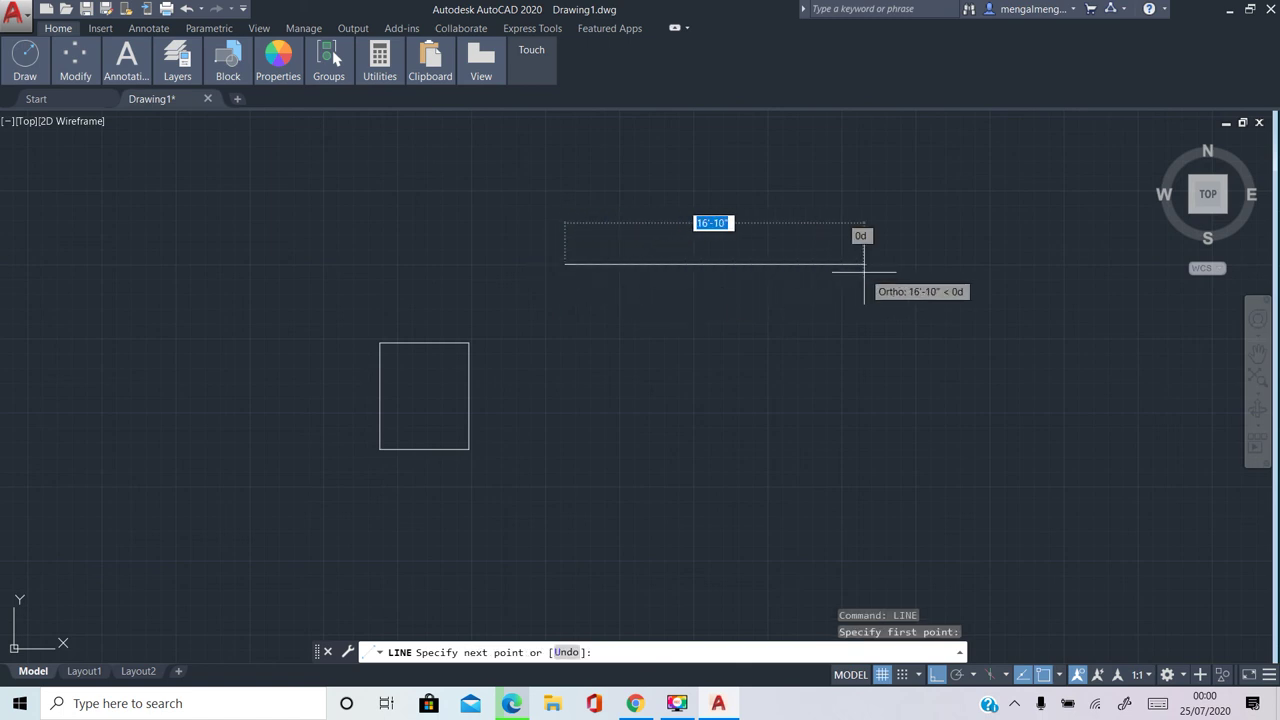
type("15'")
key("Return")
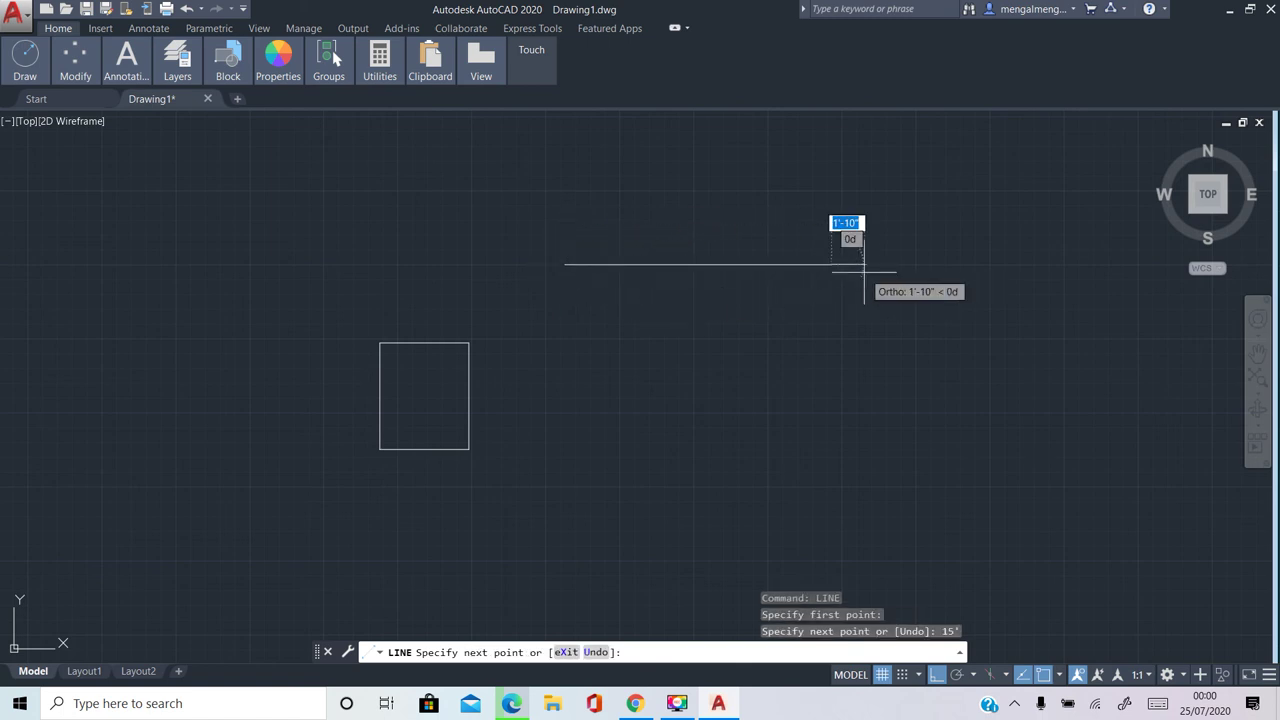
type("10'")
key("Return")
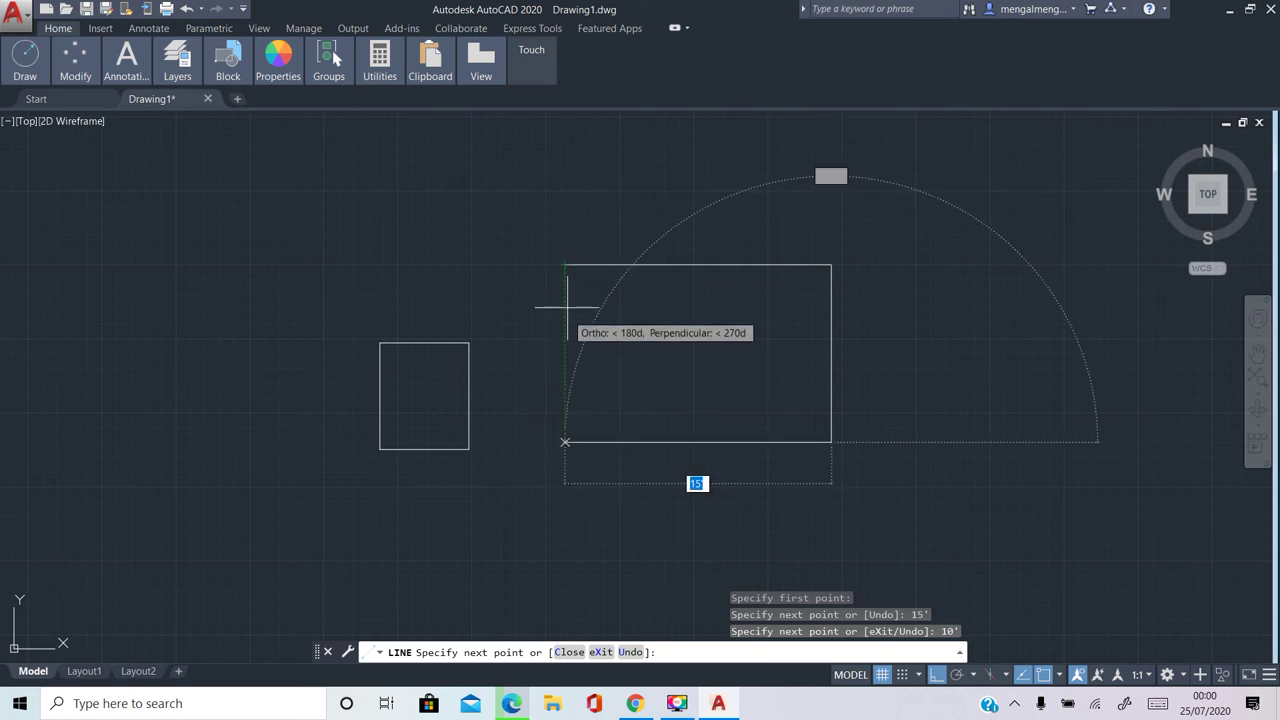
type("c")
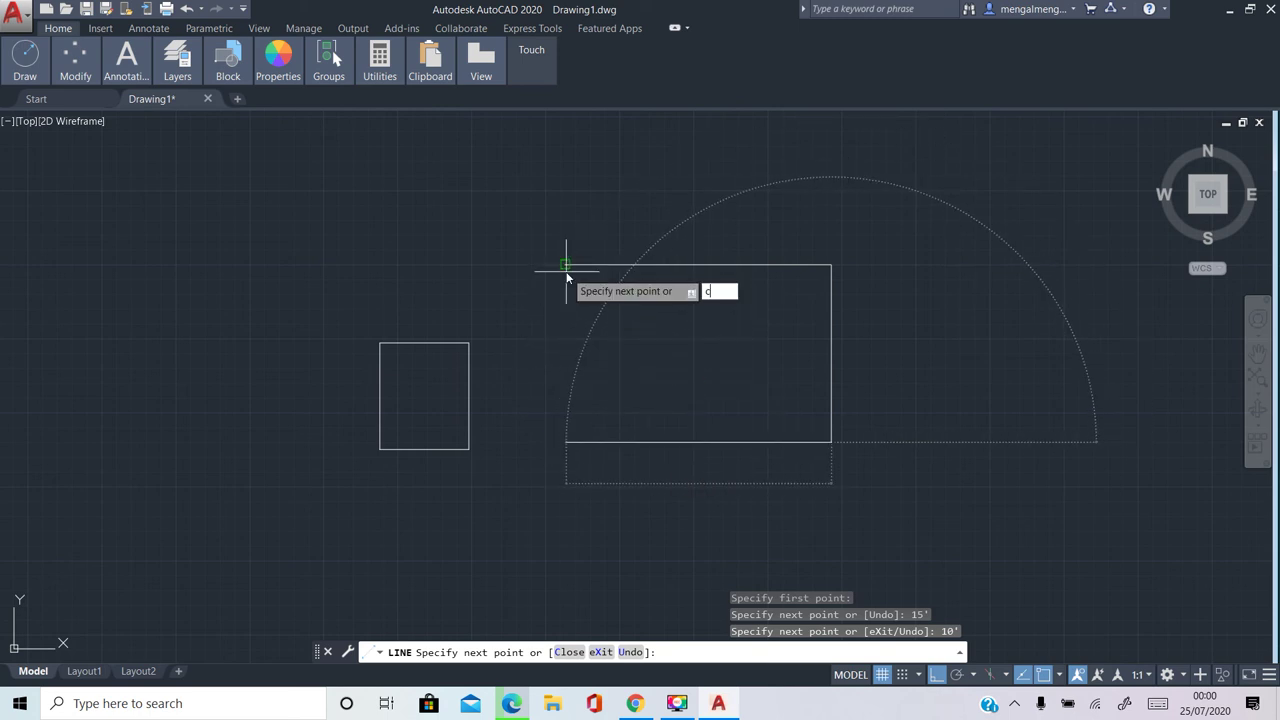
key("Return")
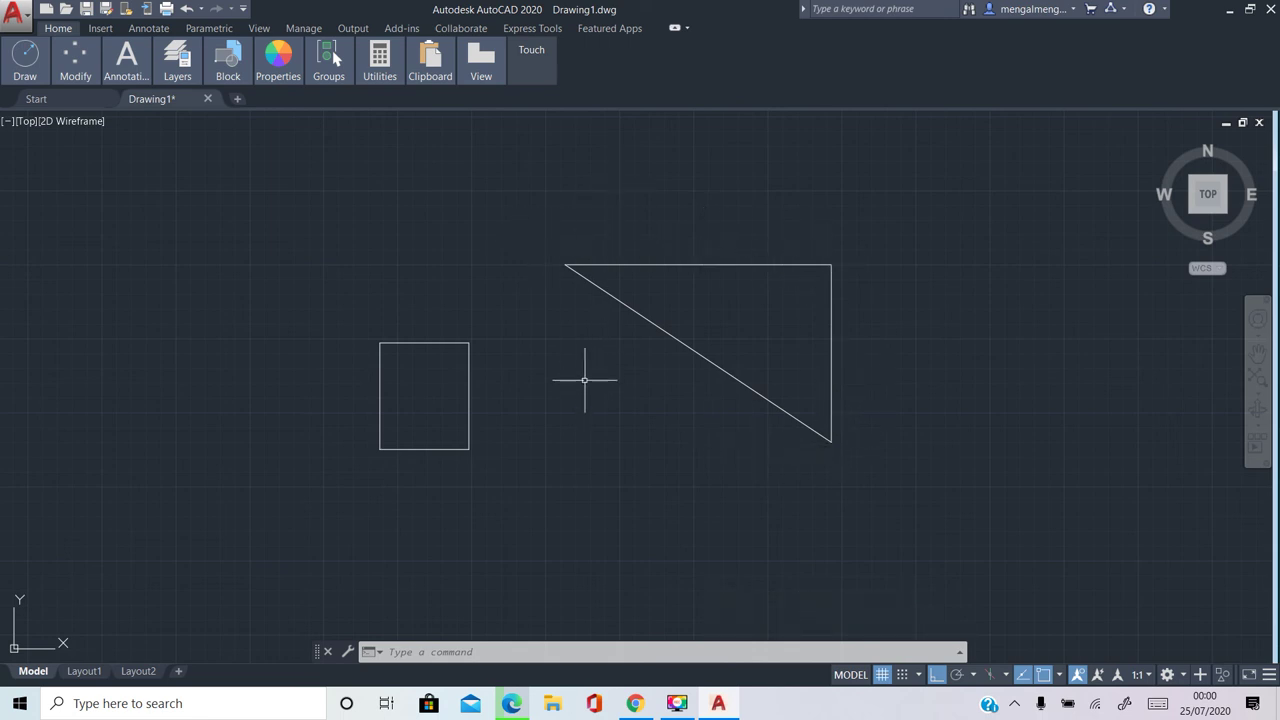
Draw a circle of radius 5' centred left of the square
type("c")
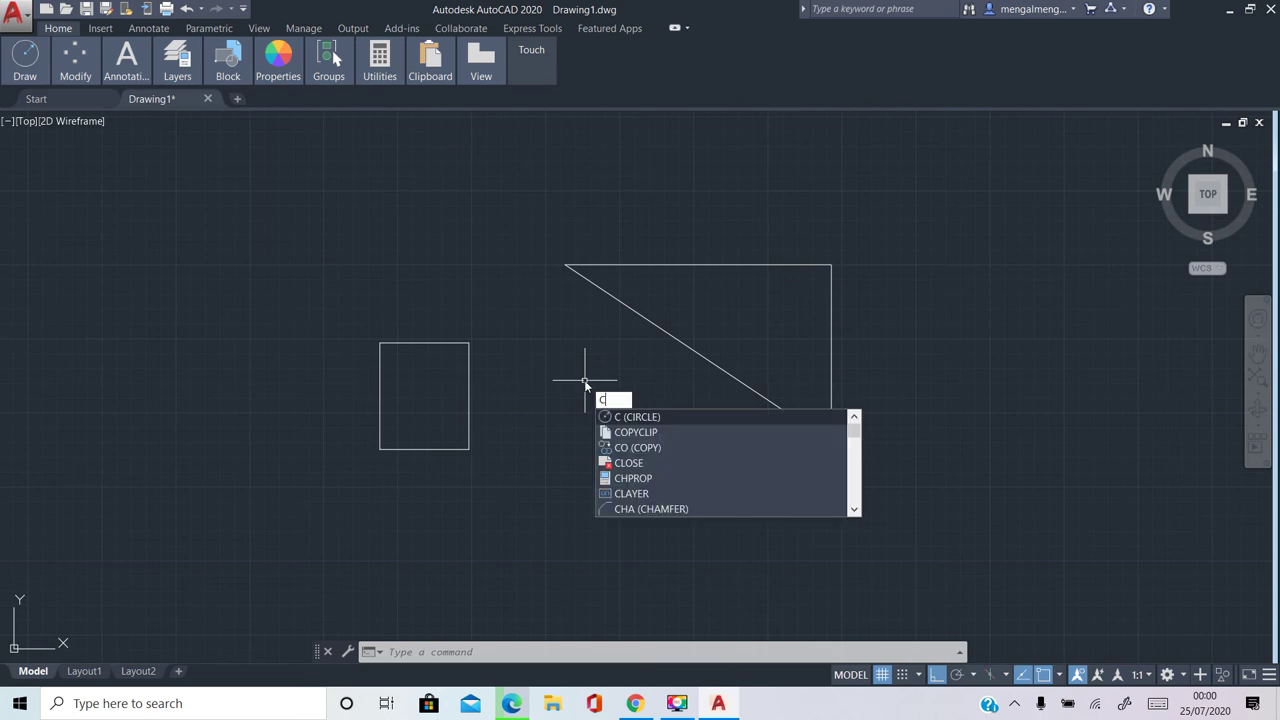
key("Return")
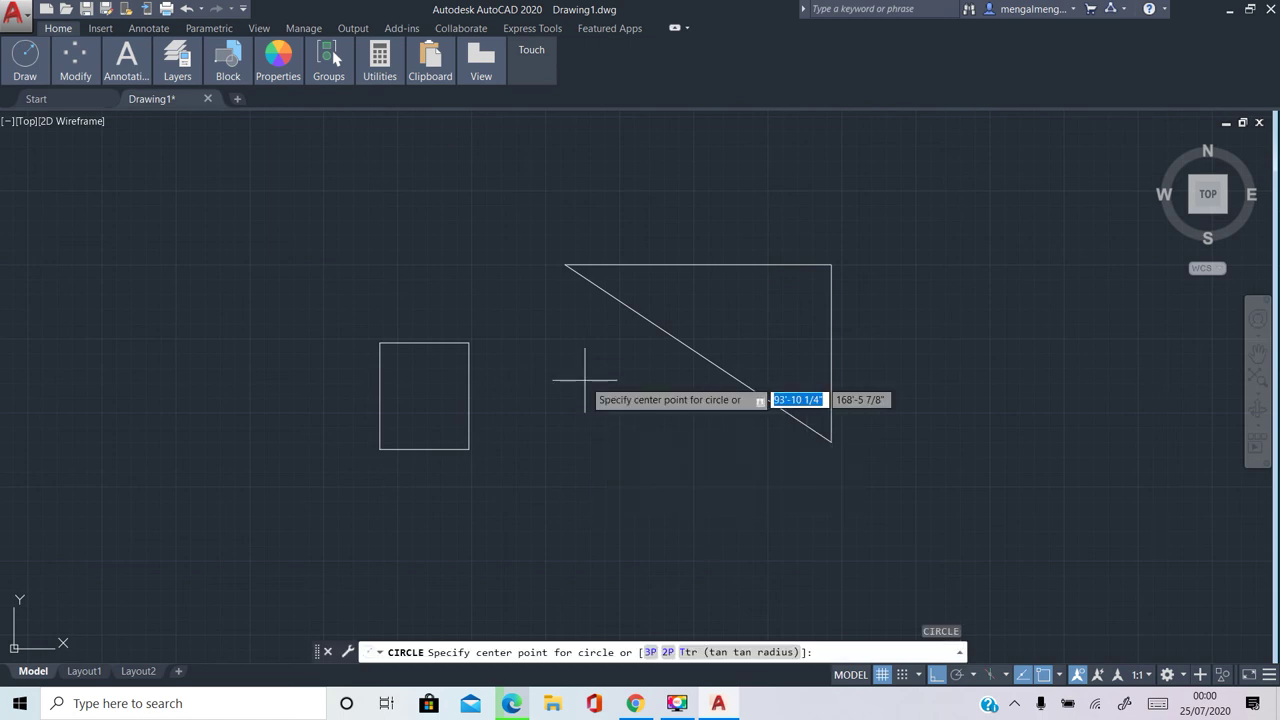
left_click(213, 341)
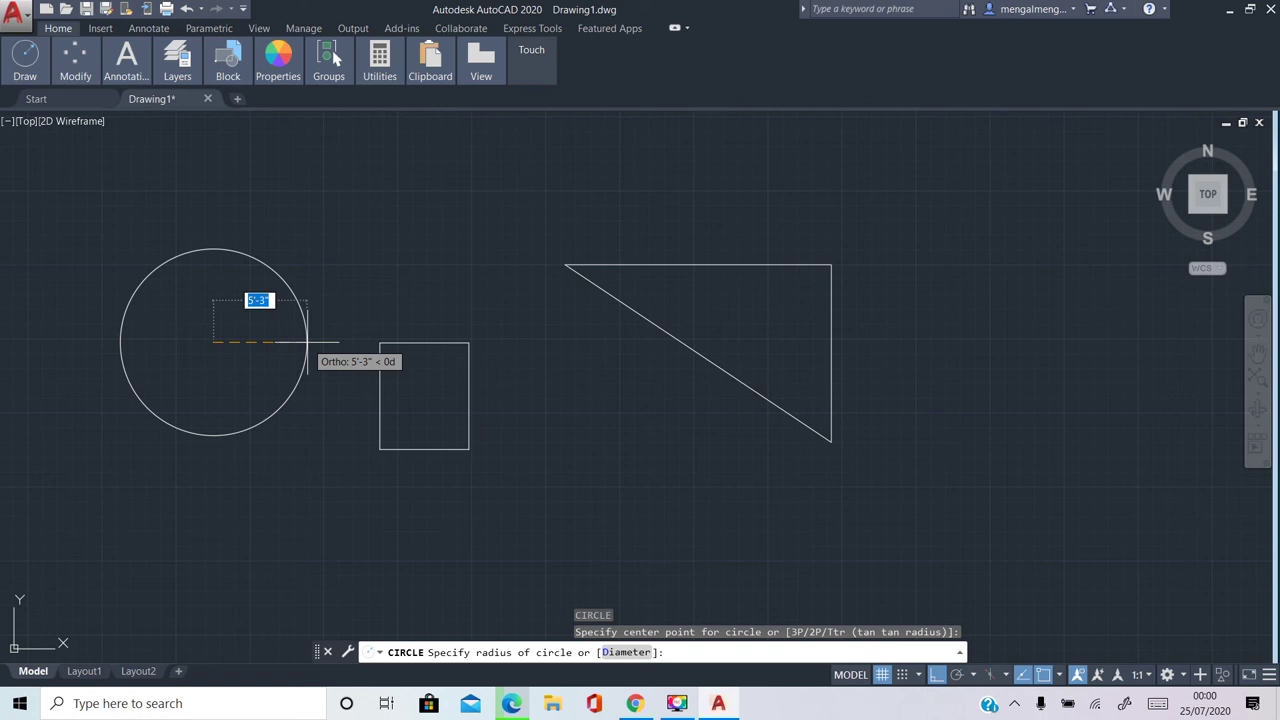
type("5")
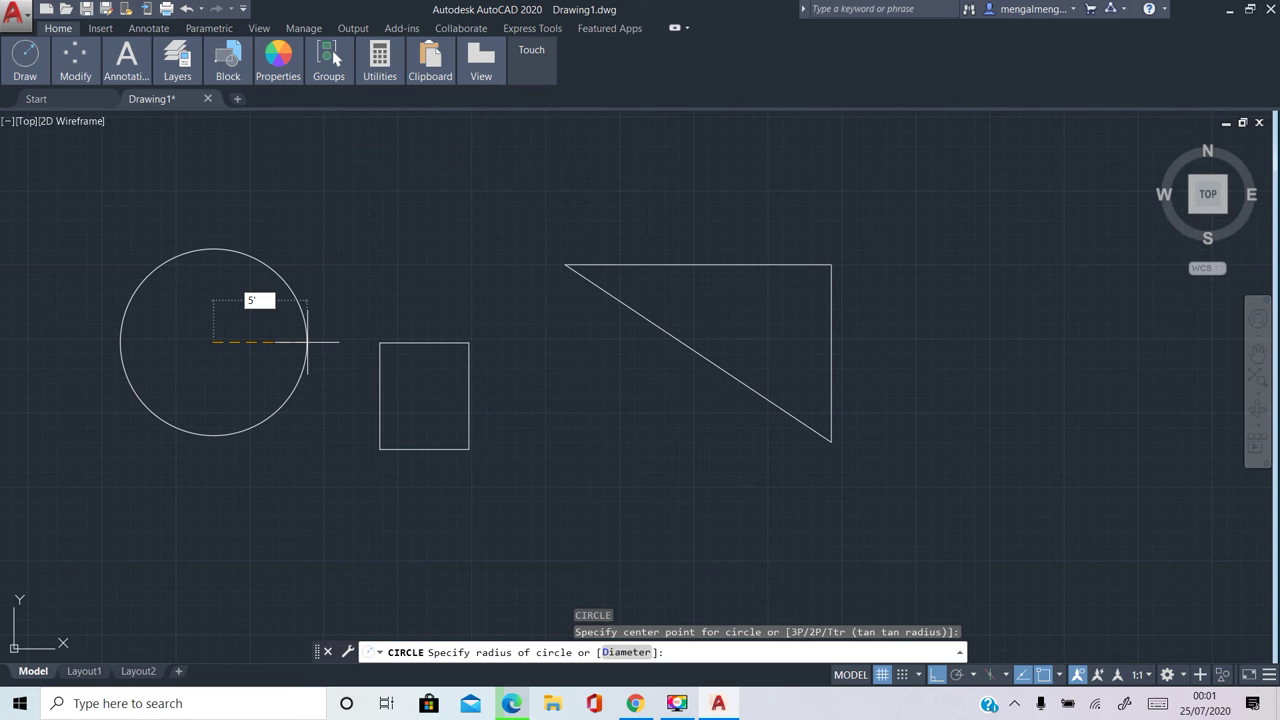
key("Return")
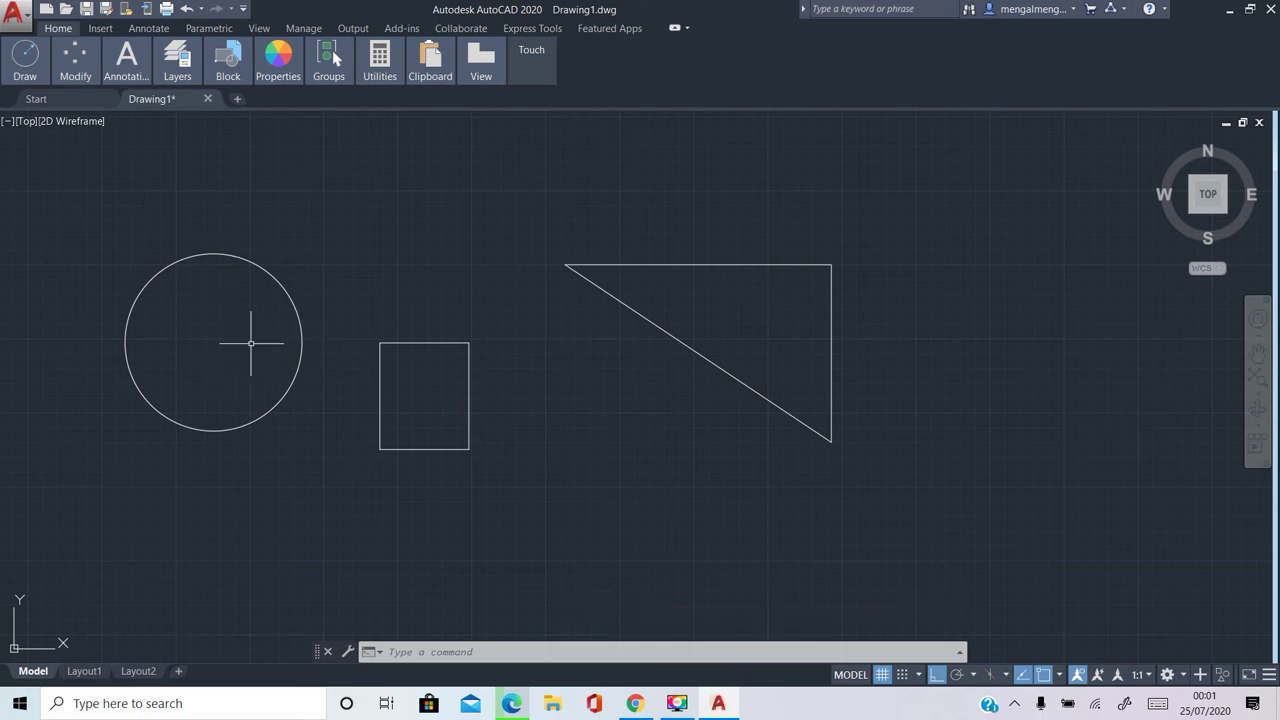
Measure from the circle's centre to its edge to check the 5' radius
type("D")
type("I")
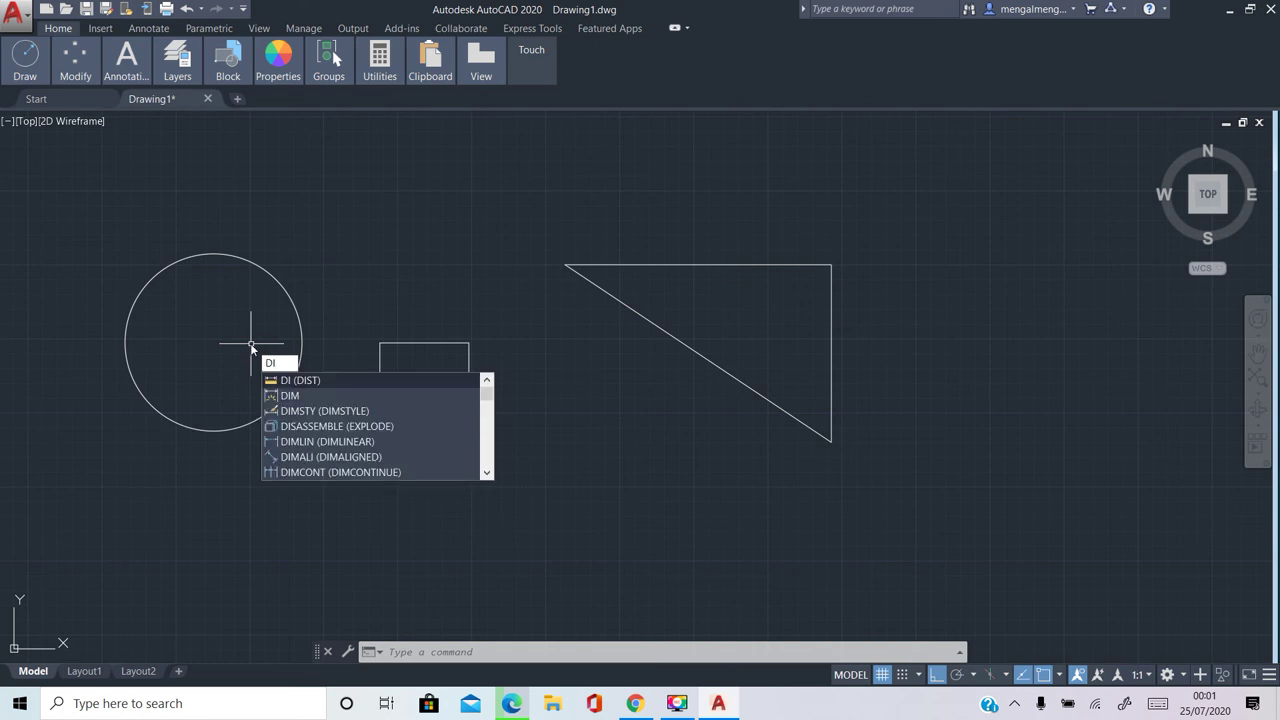
key("Return")
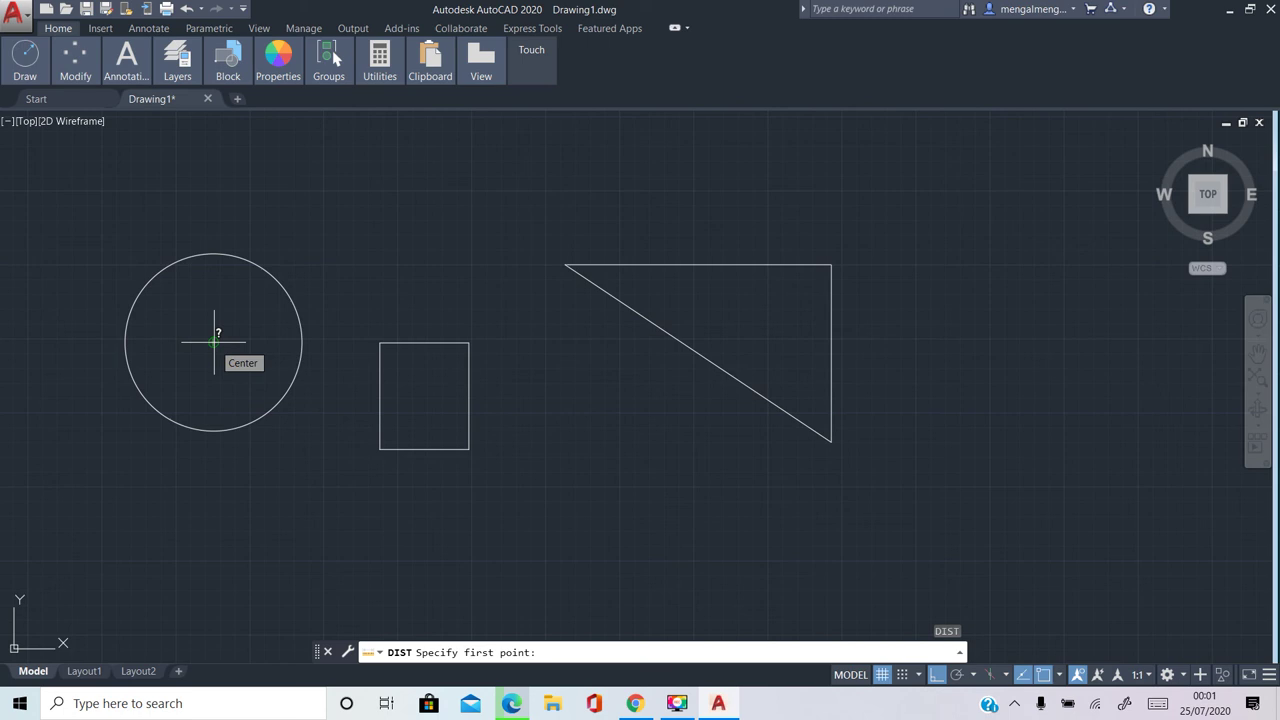
left_click(213, 342)
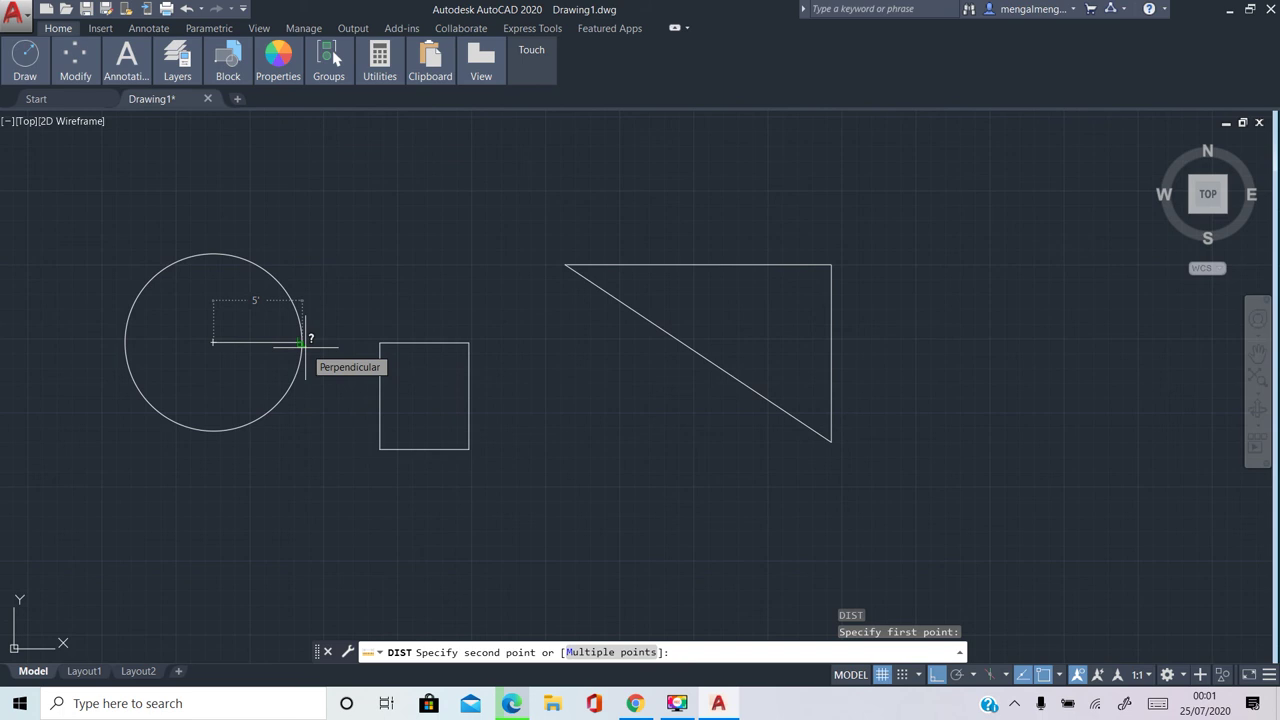
left_click(305, 347)
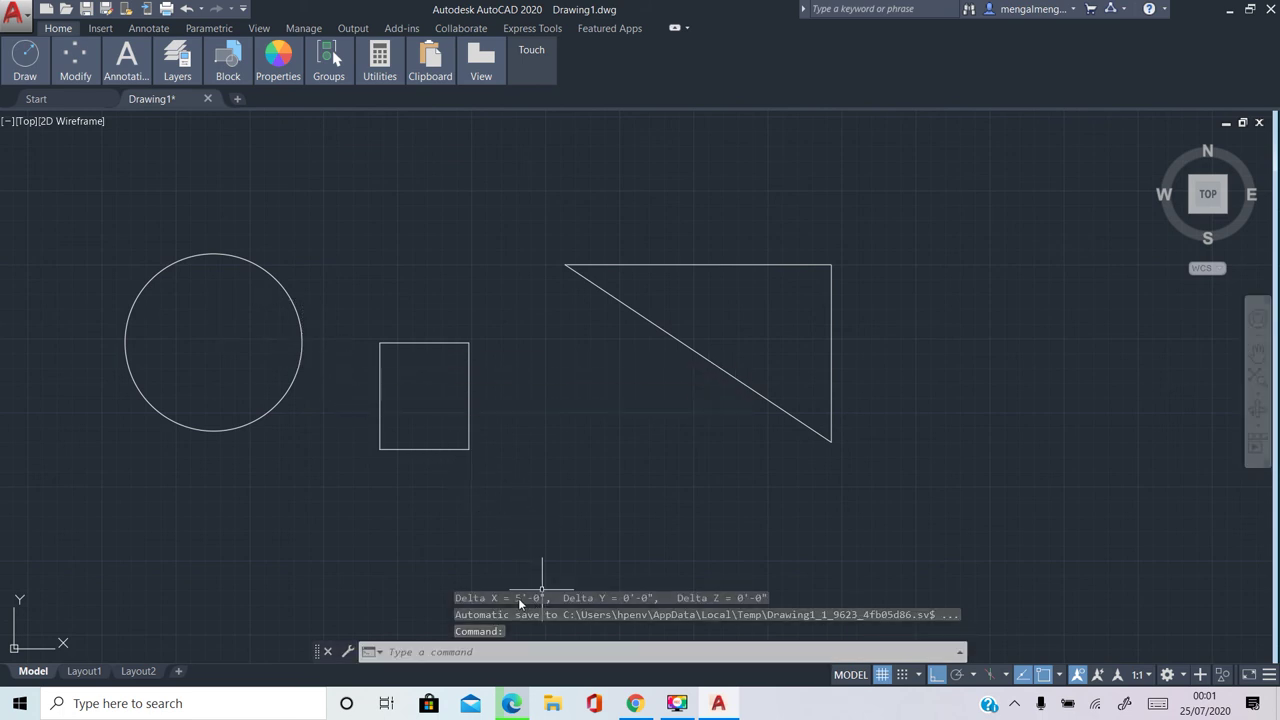
Measure across the circle from left to right edge, confirming a 10' diameter
type("dist")
key("Return")
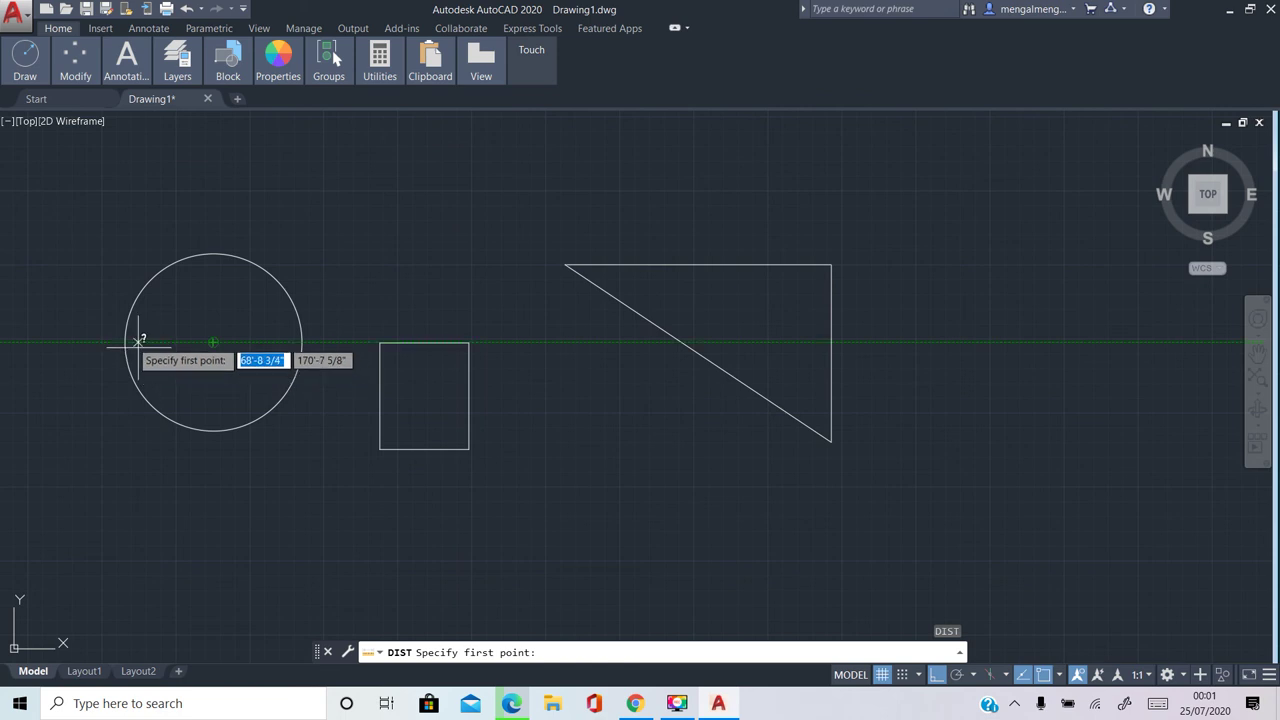
scroll(121, 338, "down", 1)
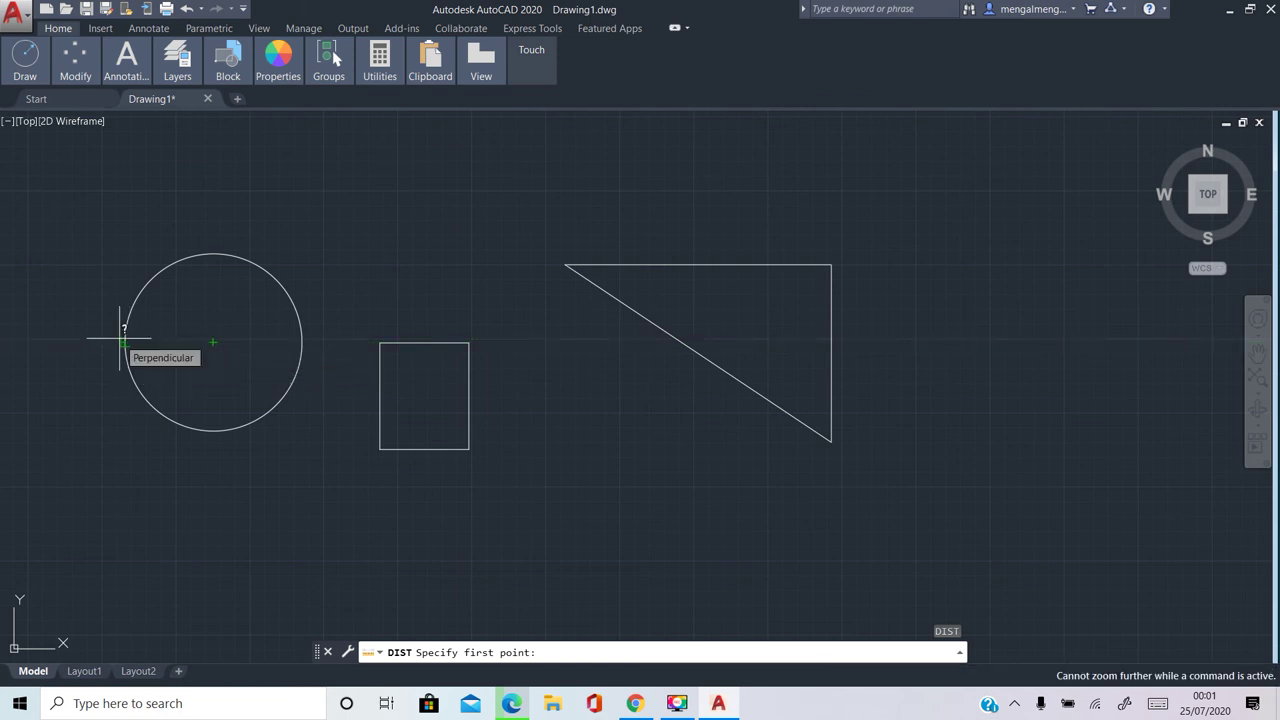
left_click(123, 341)
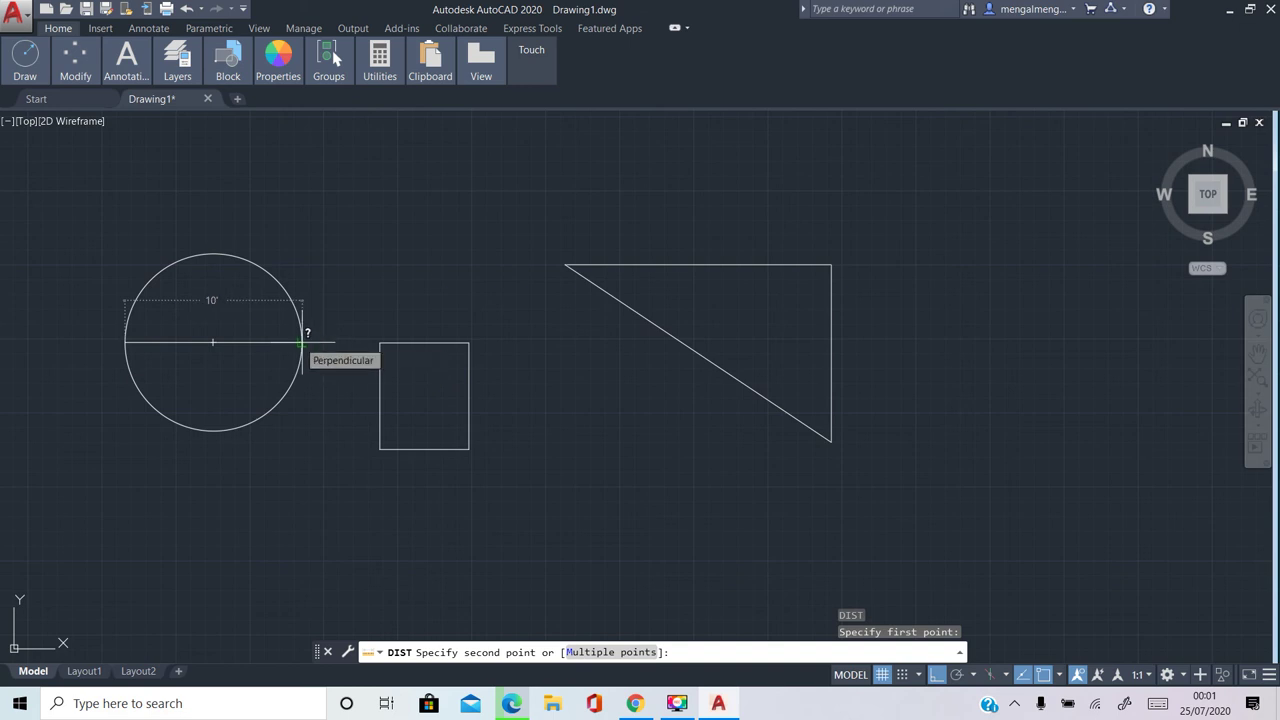
left_click(300, 343)
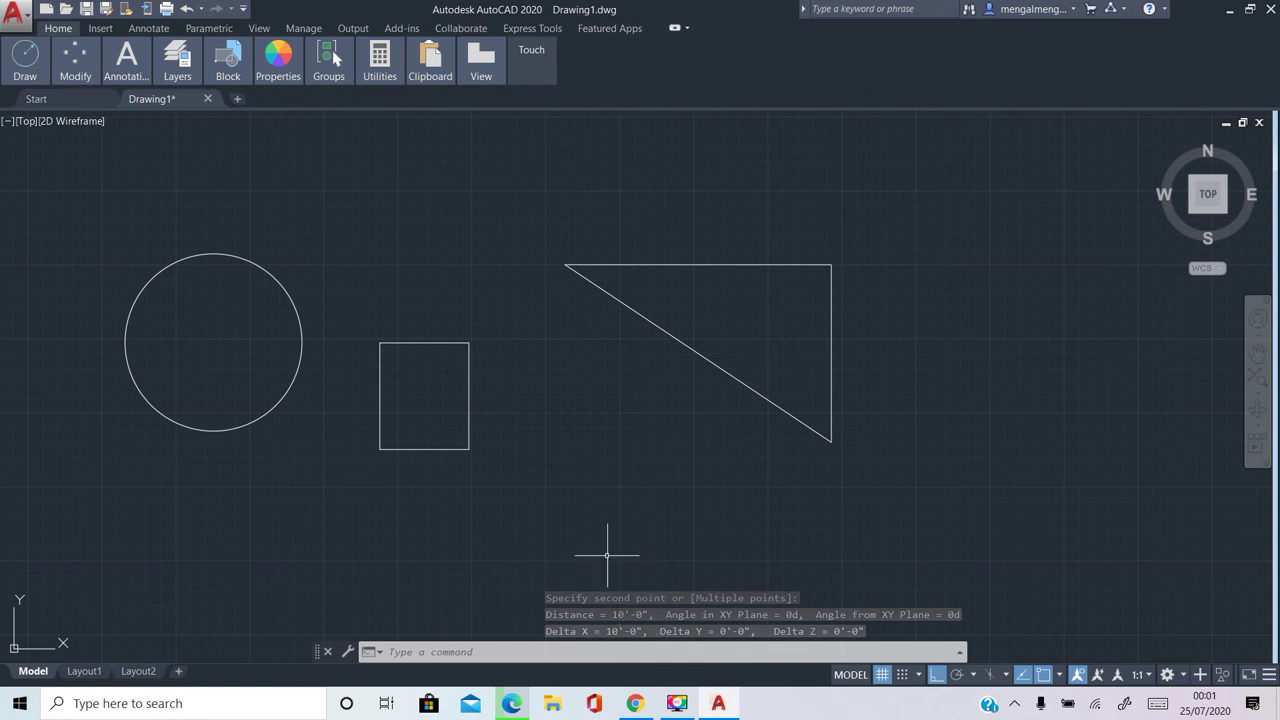
Measure the square's diagonal with DI from lower-left to upper-right corner, about 7'-9 3/4"
type("di")
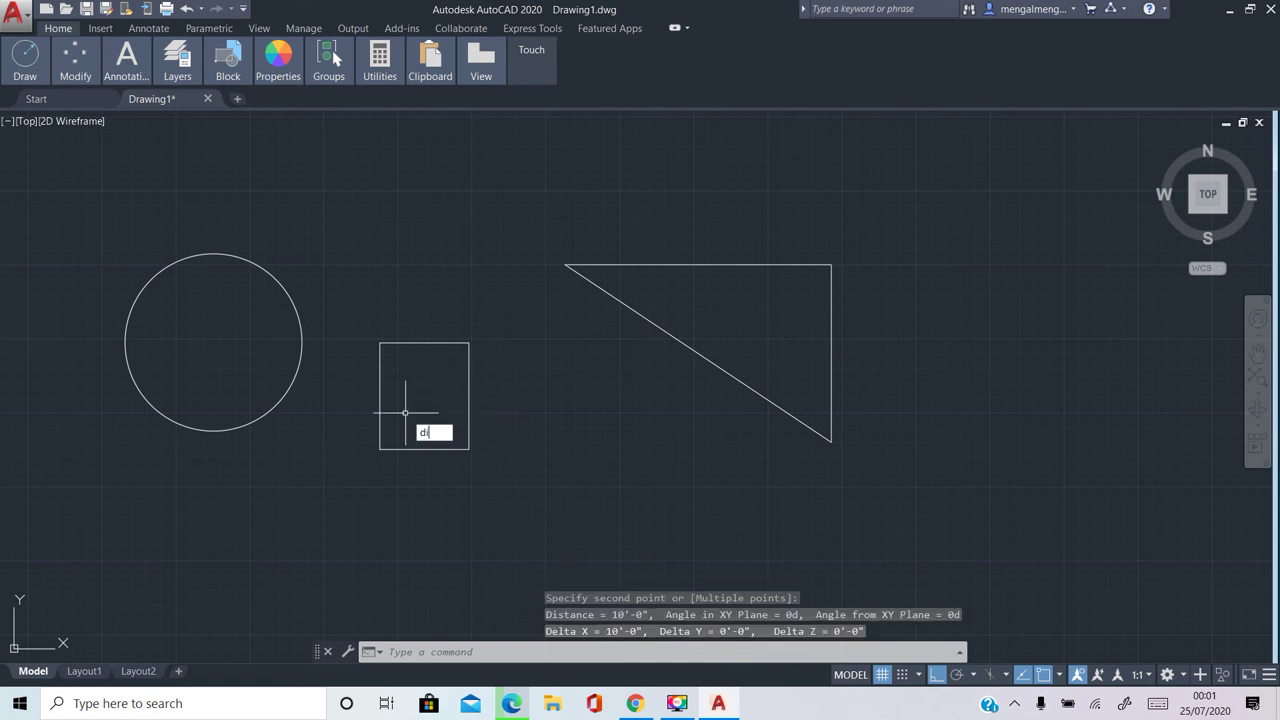
key("Return")
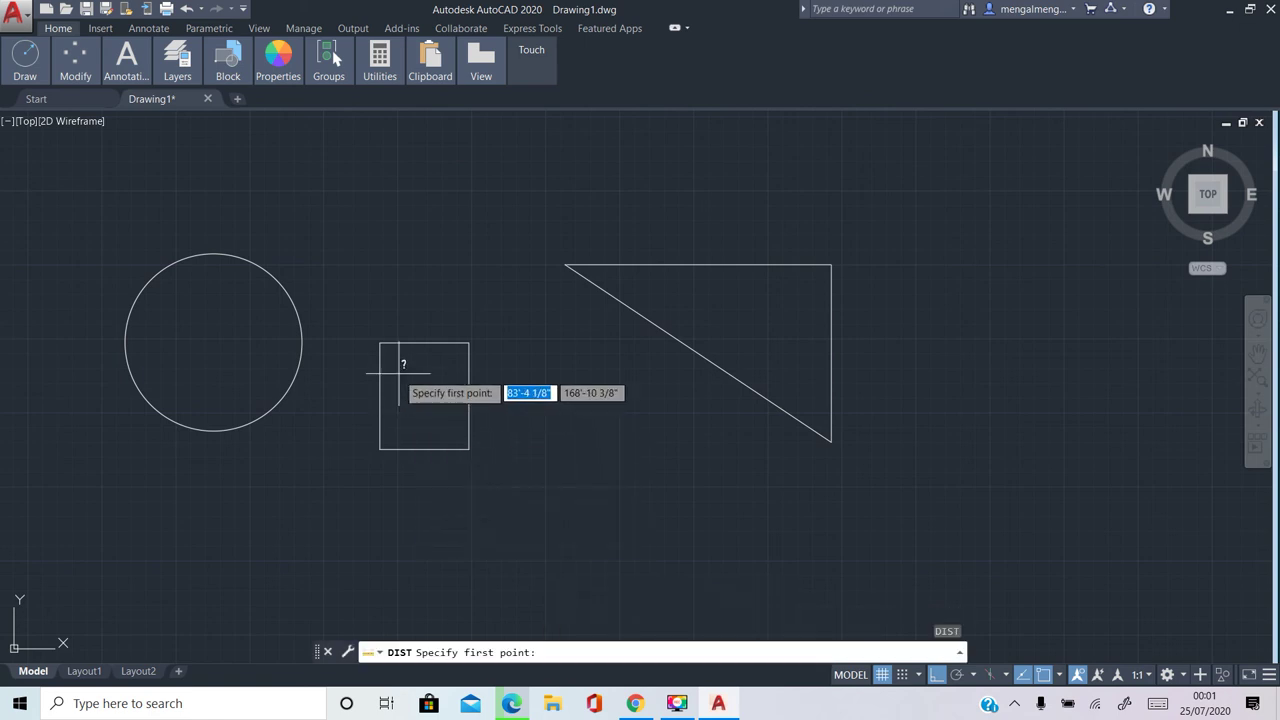
left_click(380, 449)
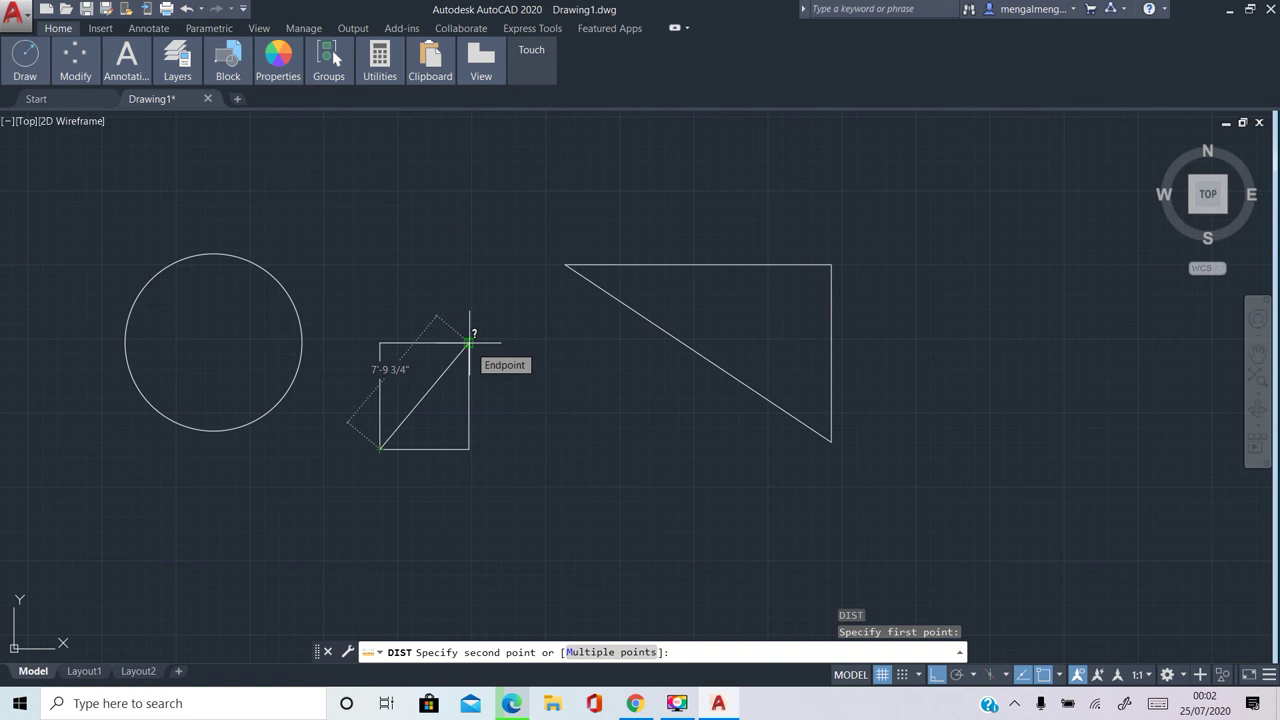
left_click(469, 342)
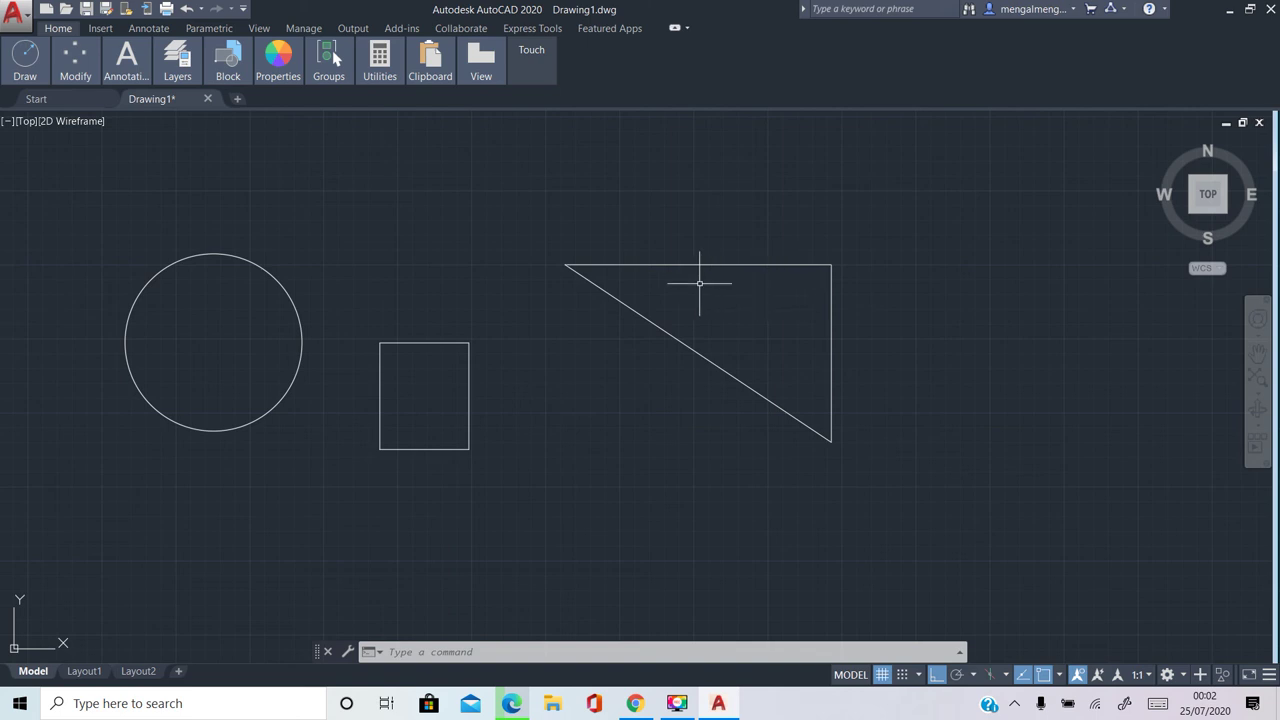
Measure the triangle's hypotenuse with DI from top-left to bottom-right vertex, reading 18'-0 3/8"
type("di")
key("Return")
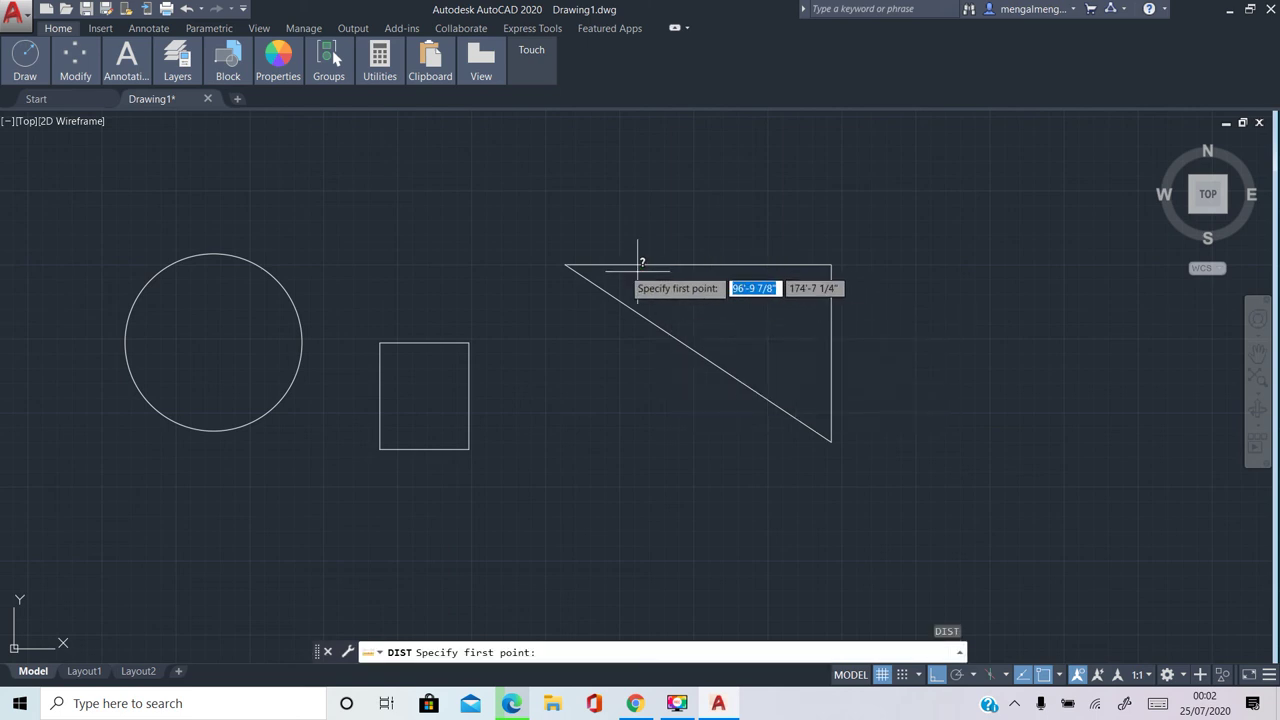
left_click(566, 265)
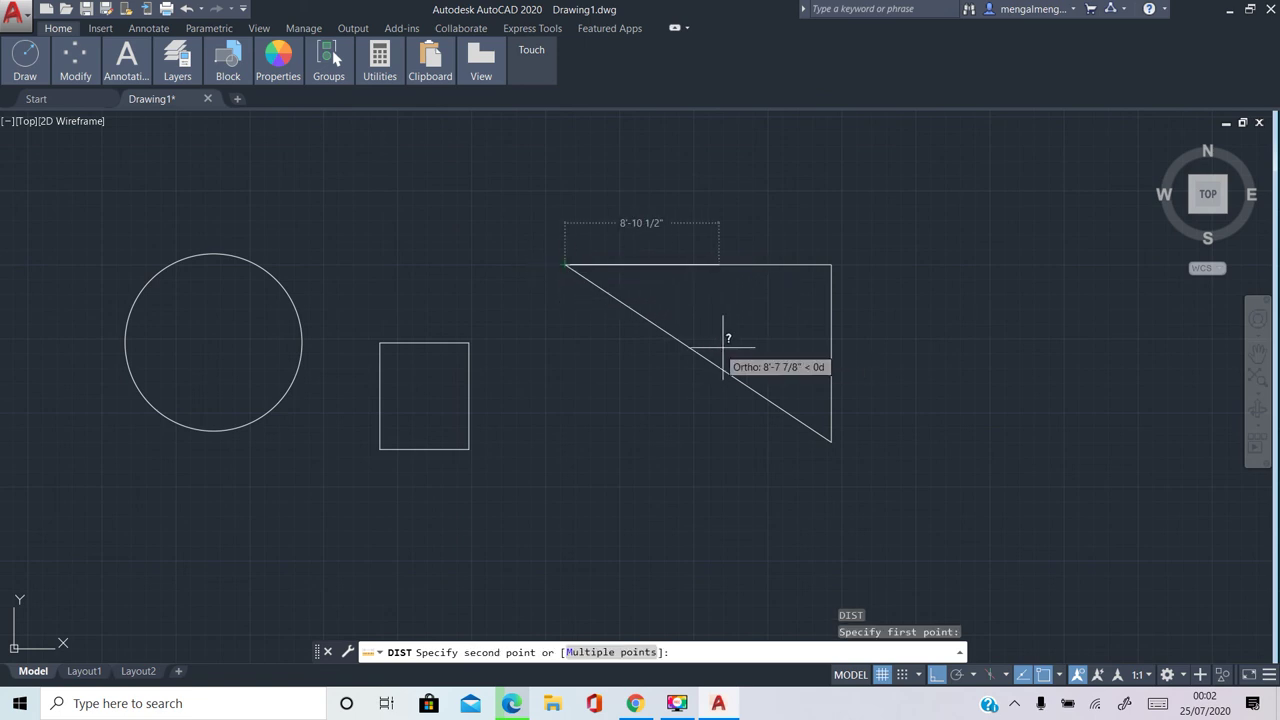
left_click(831, 440)
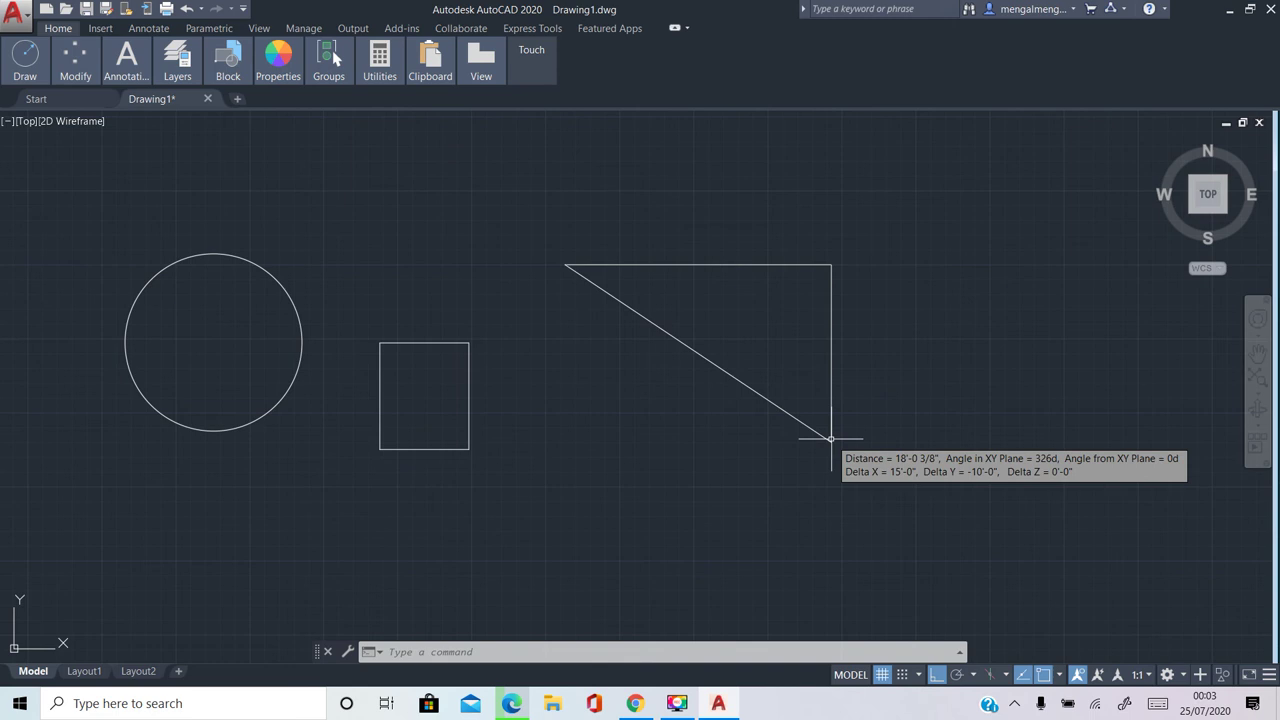
left_click(831, 438)
key("Return")
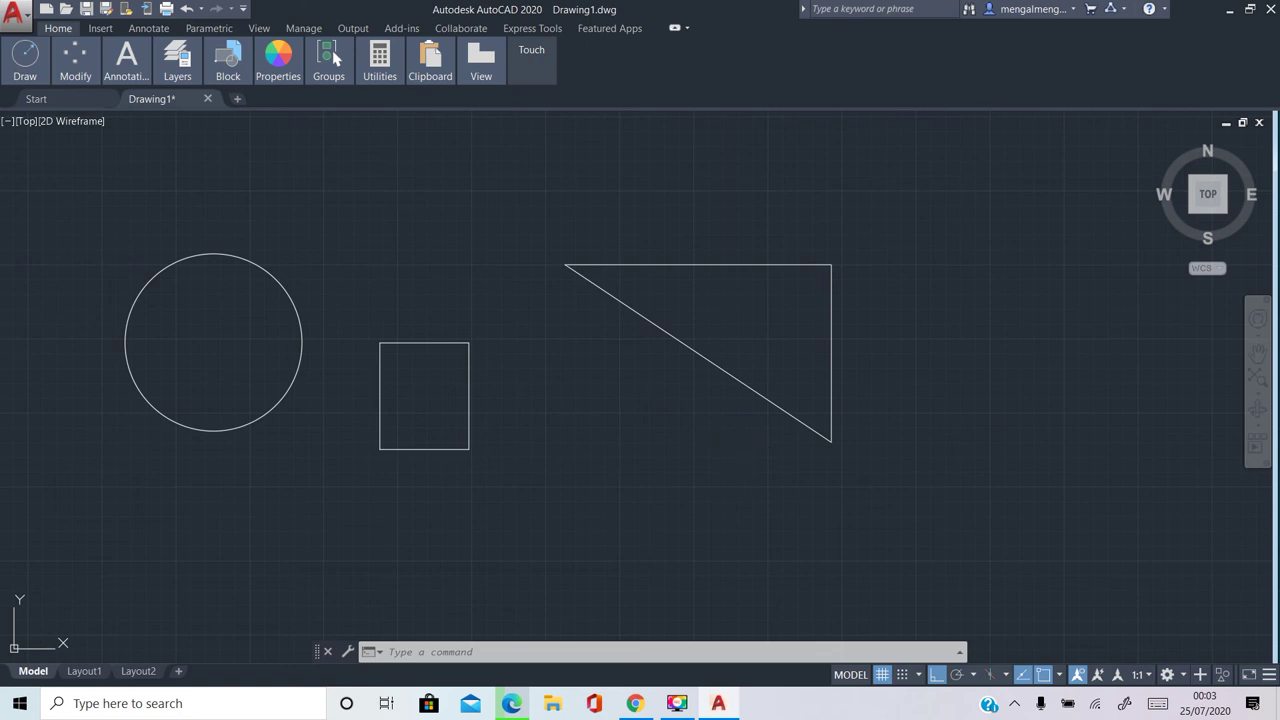
Draw a 3.5' by 2 rectangle with RECTANG above the shapes and zoom in on it
key("Escape")
key("Escape")
type("re")
key("Return")
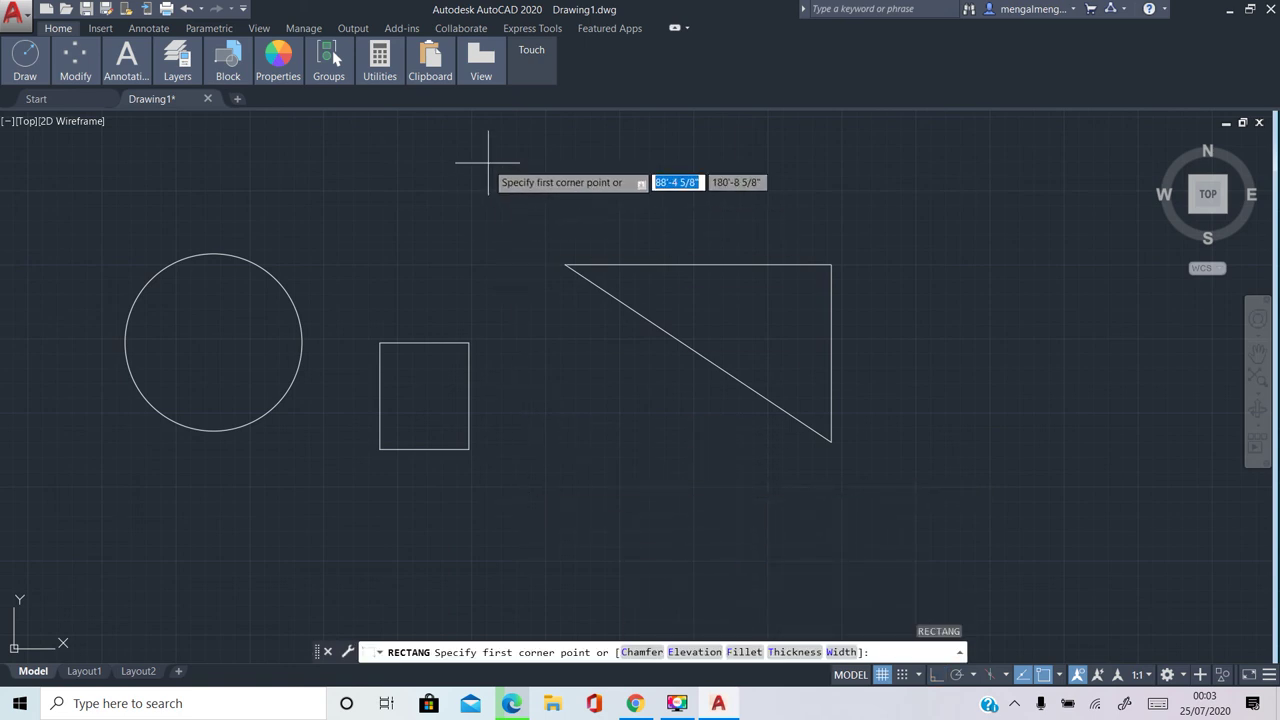
left_click(390, 196)
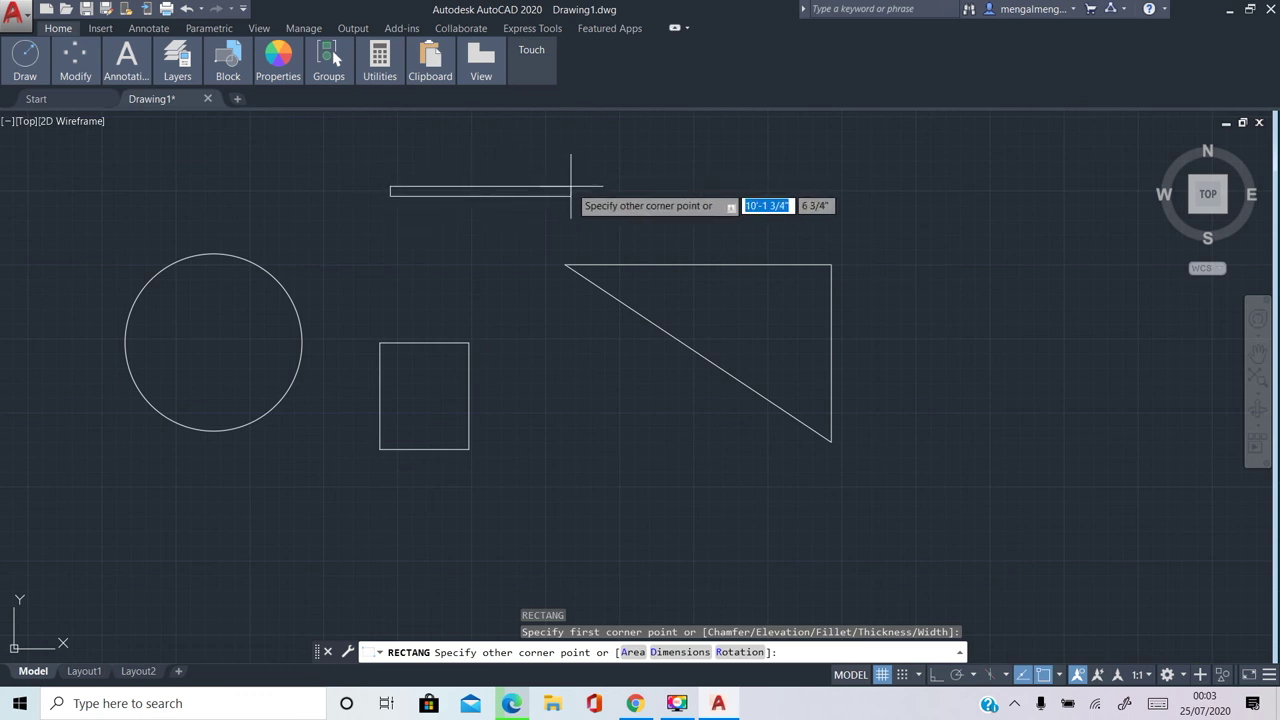
key("BackSpace")
key("BackSpace")
type("3.5'")
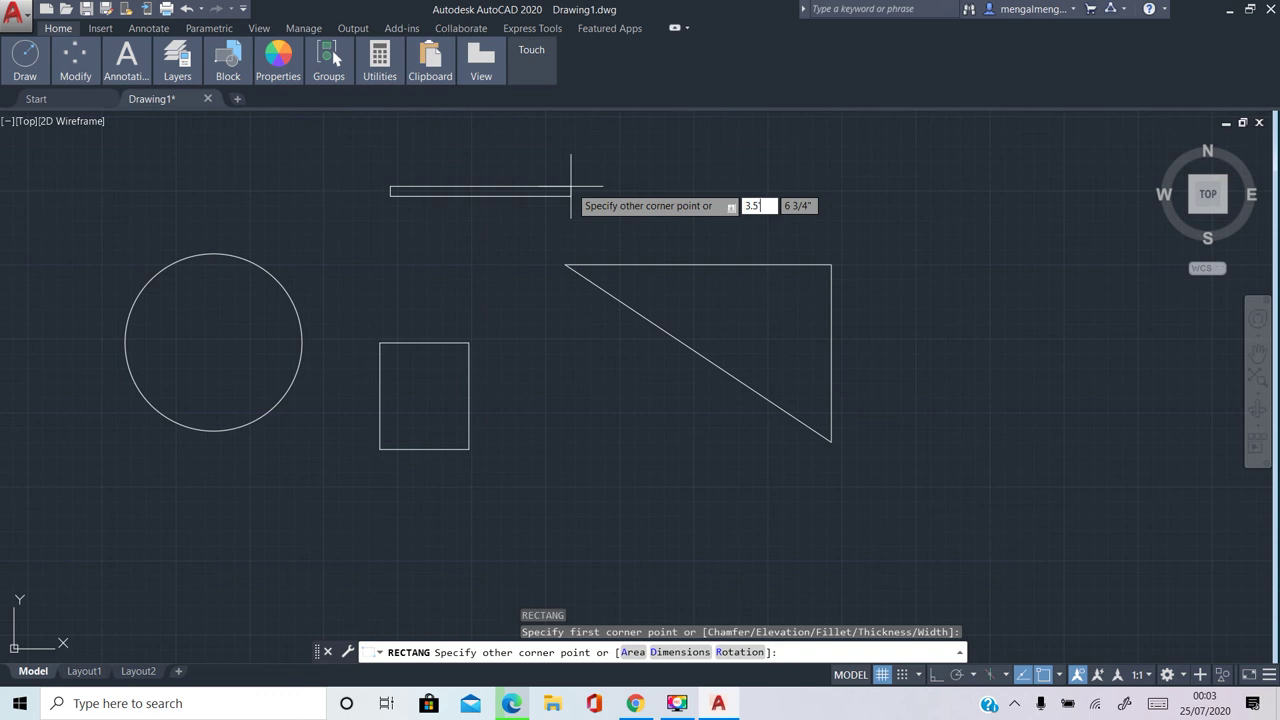
key("Tab")
type("2")
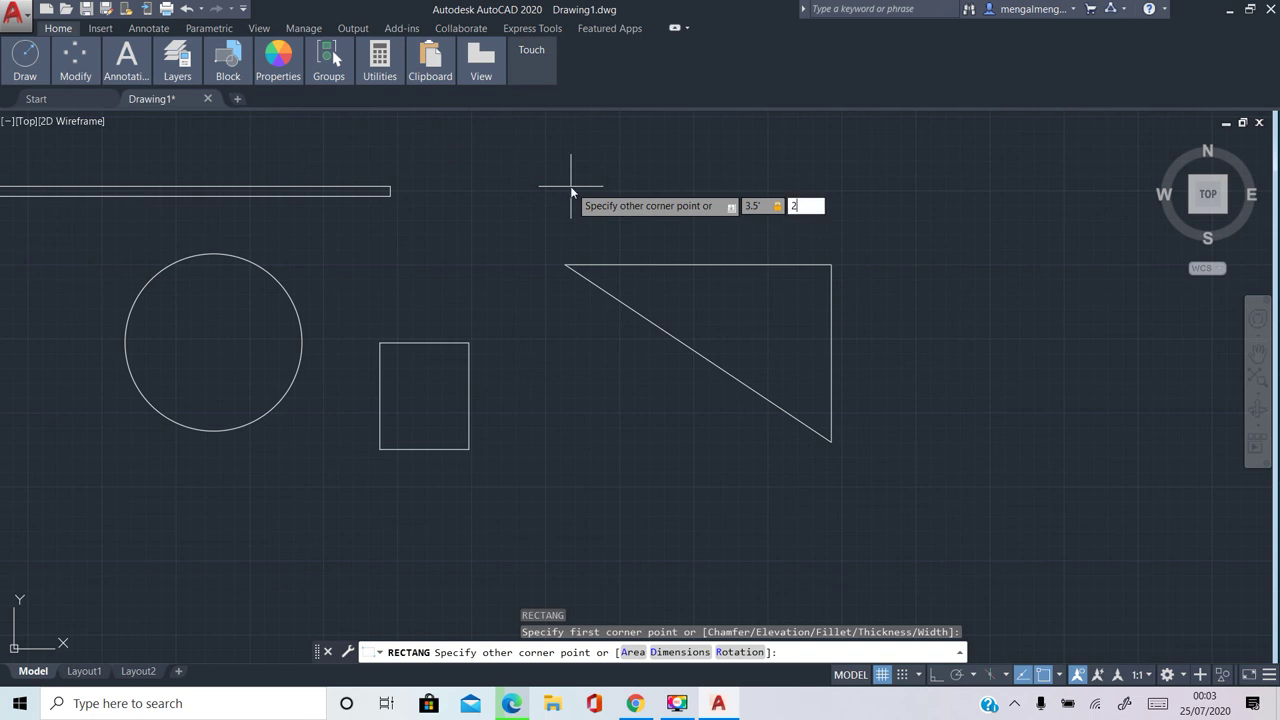
key("Return")
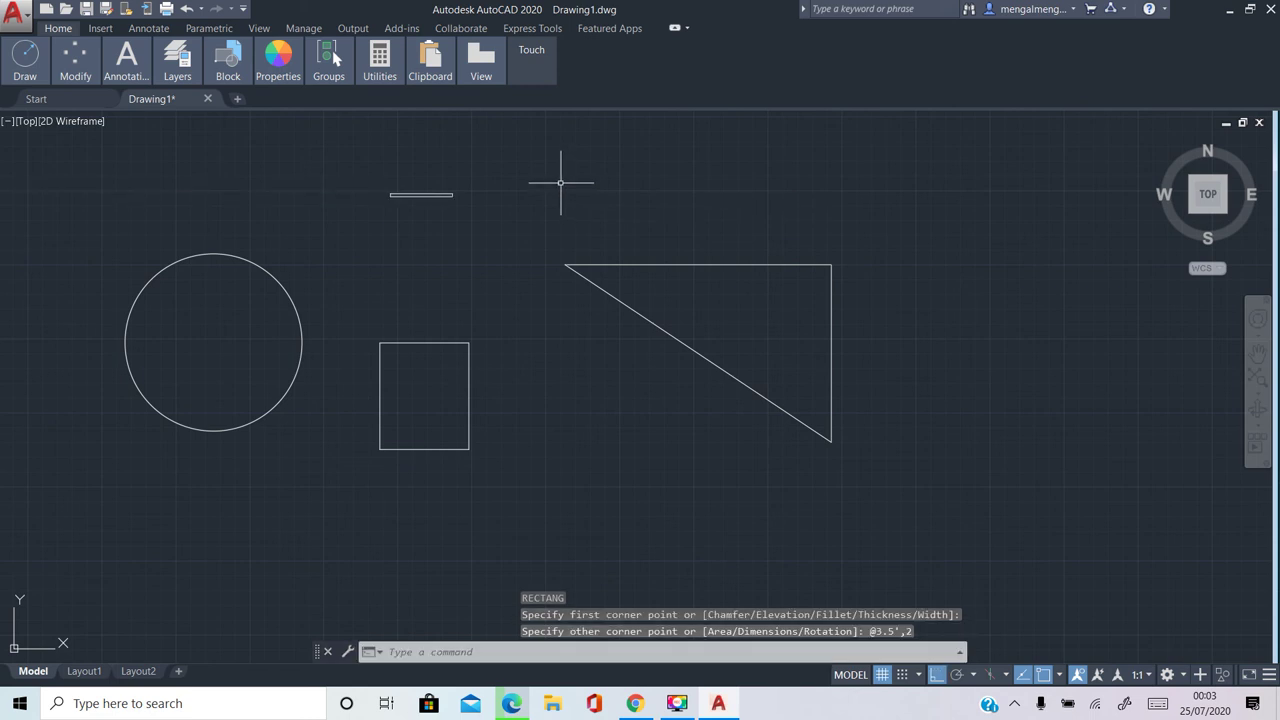
scroll(429, 171, "up", 3)
scroll(386, 206, "up", 5)
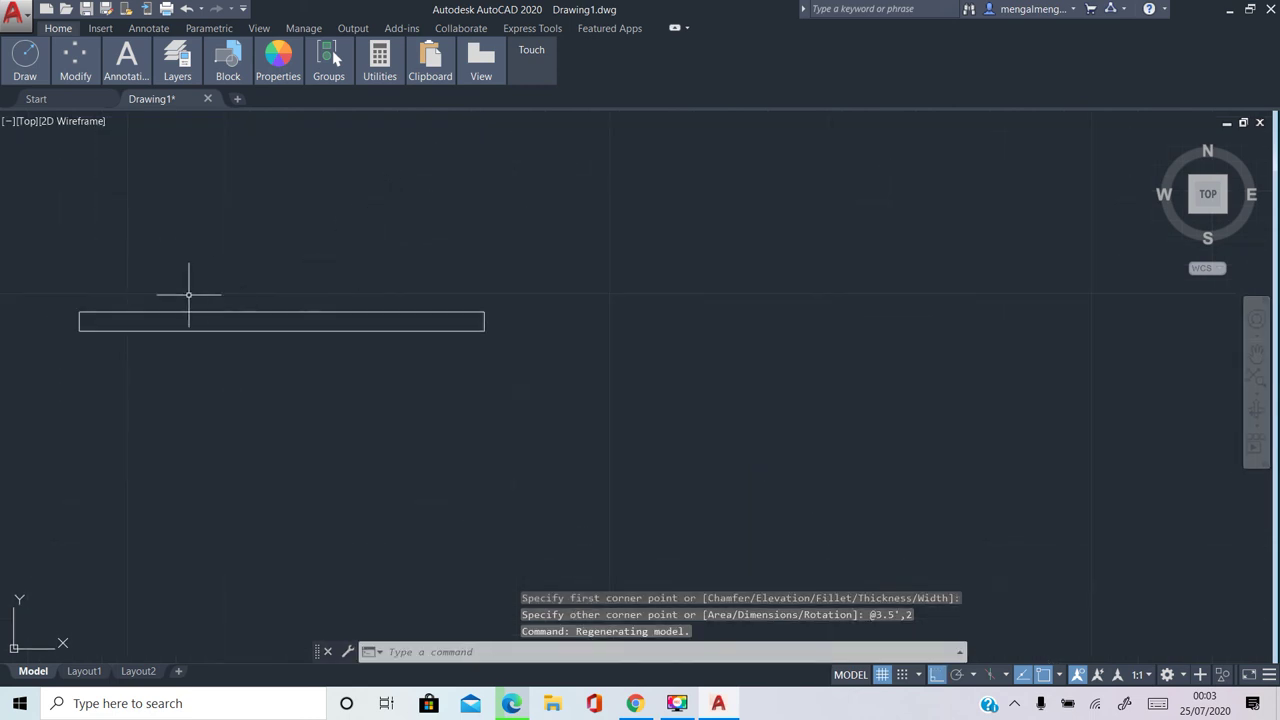
type("d")
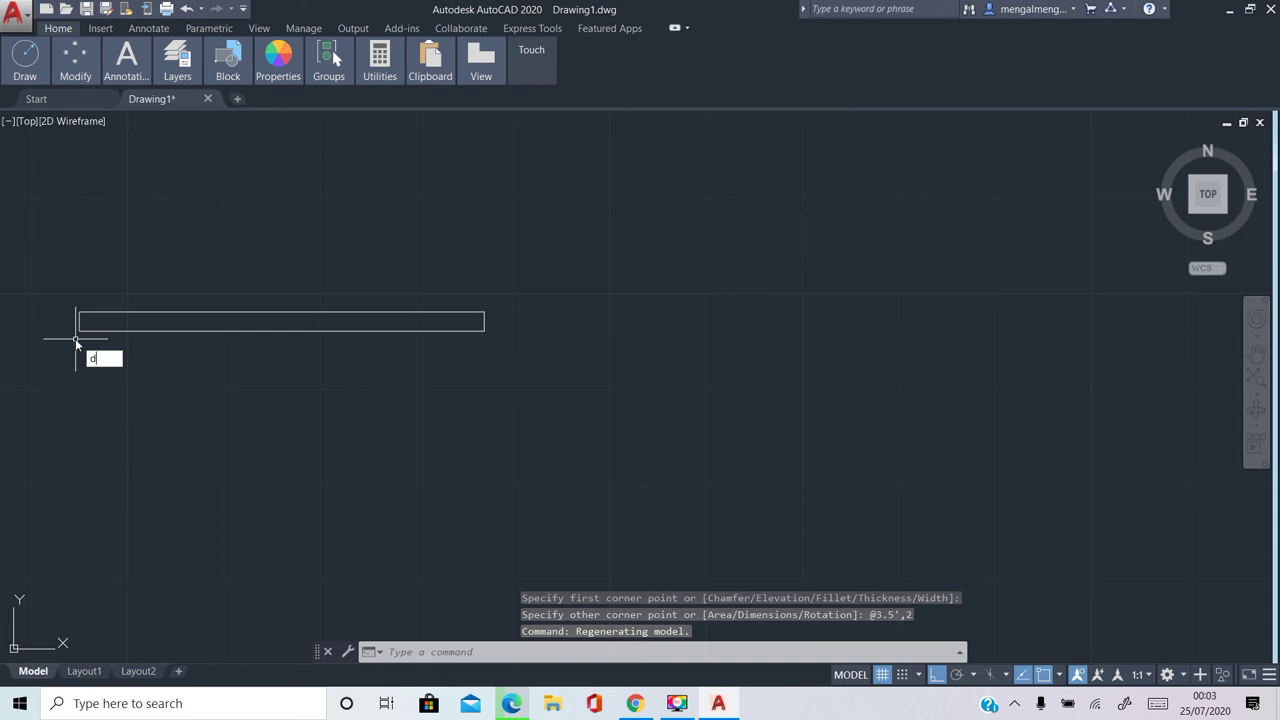
key("Return")
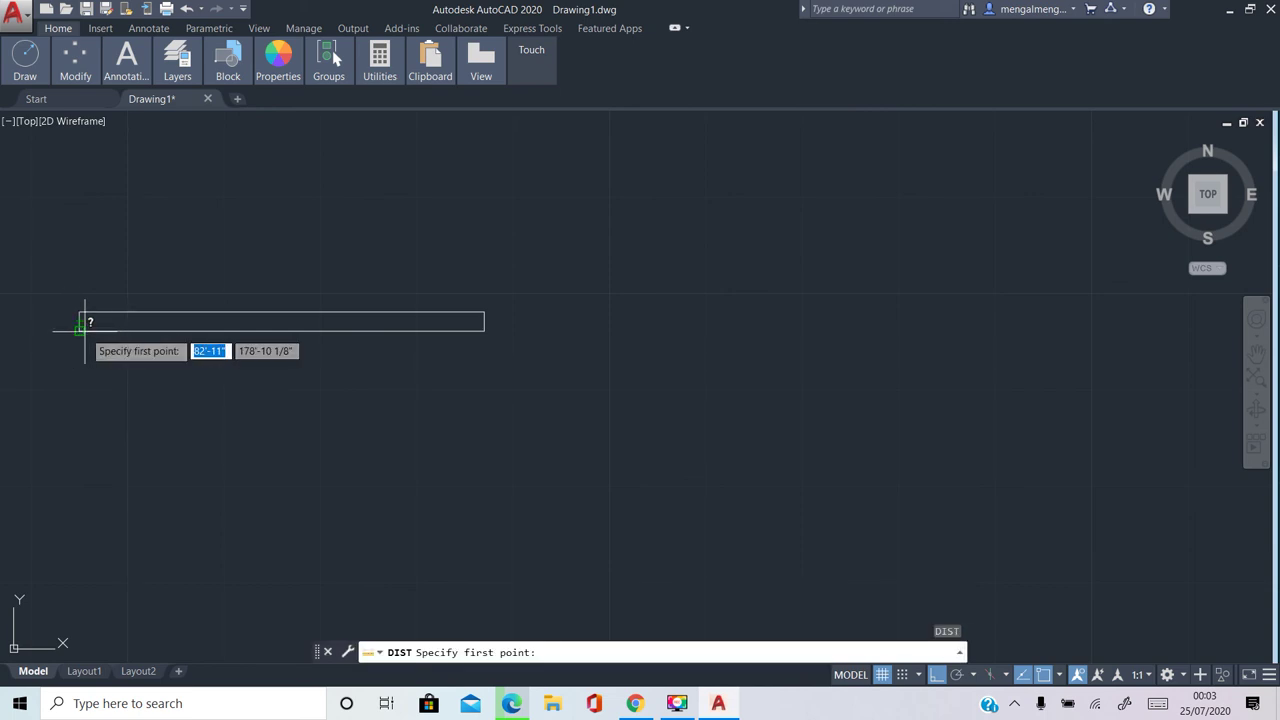
left_click(80, 329)
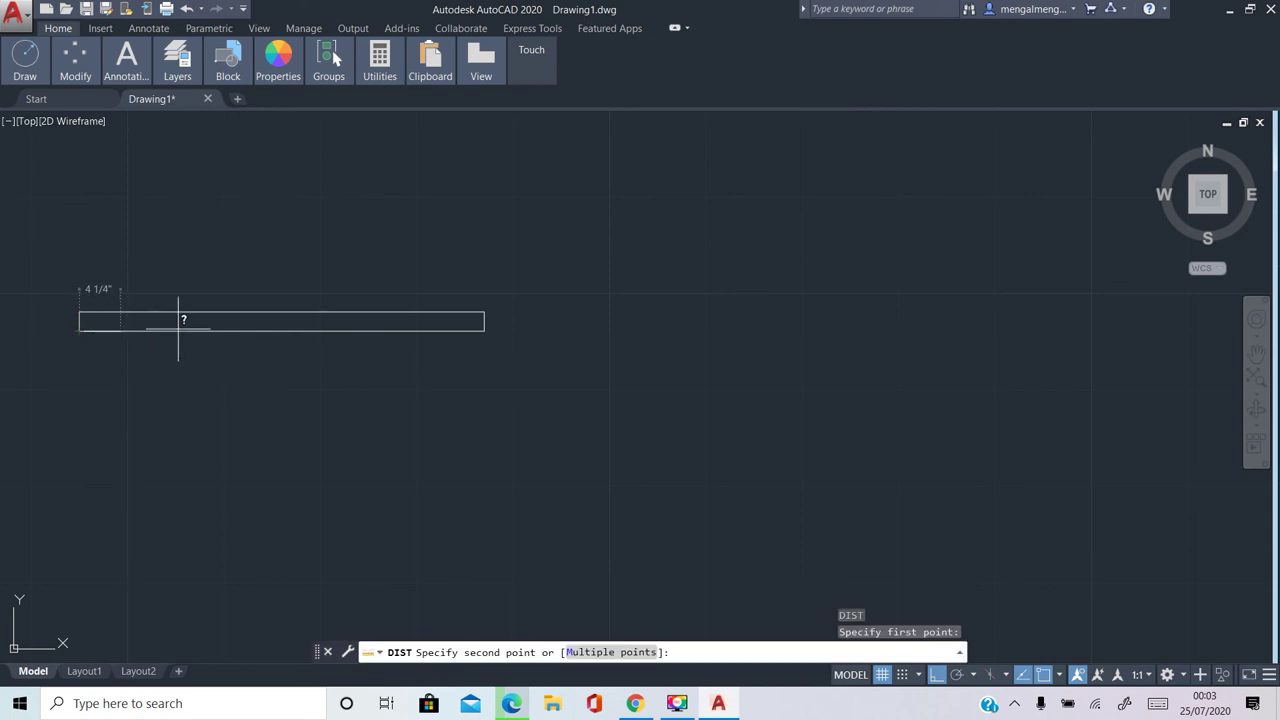
left_click(484, 329)
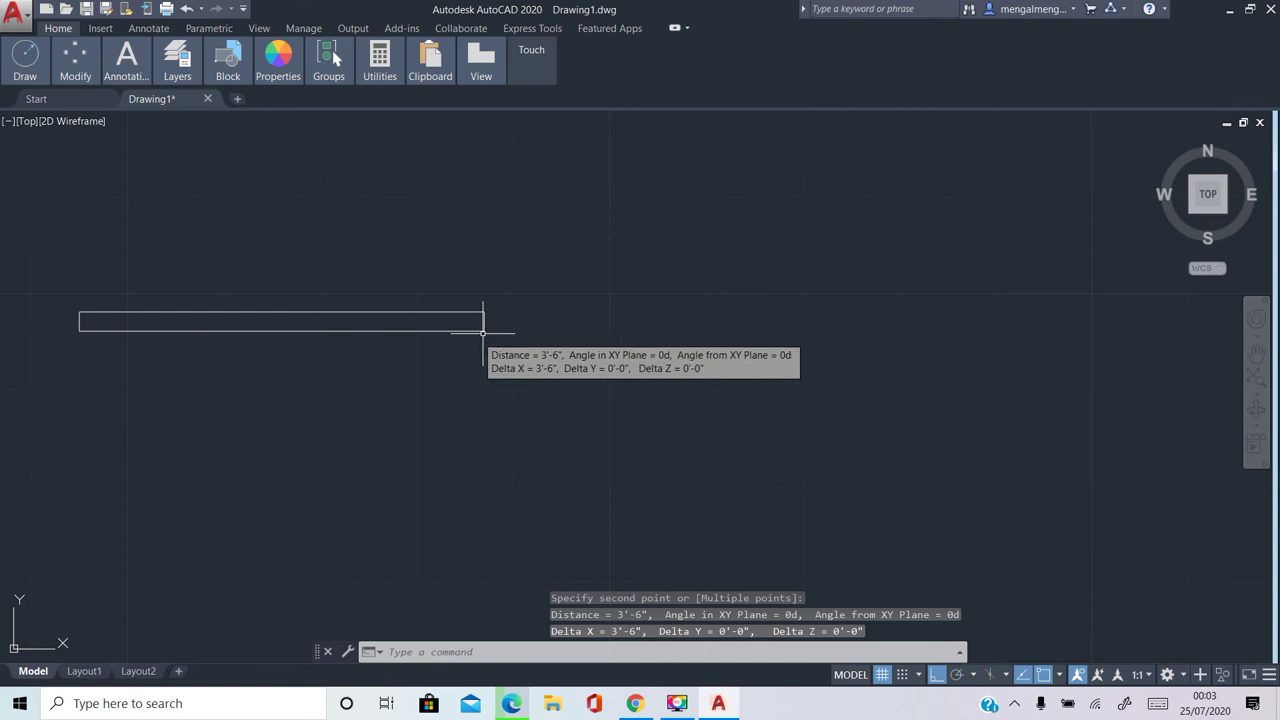
type("di")
key("Return")
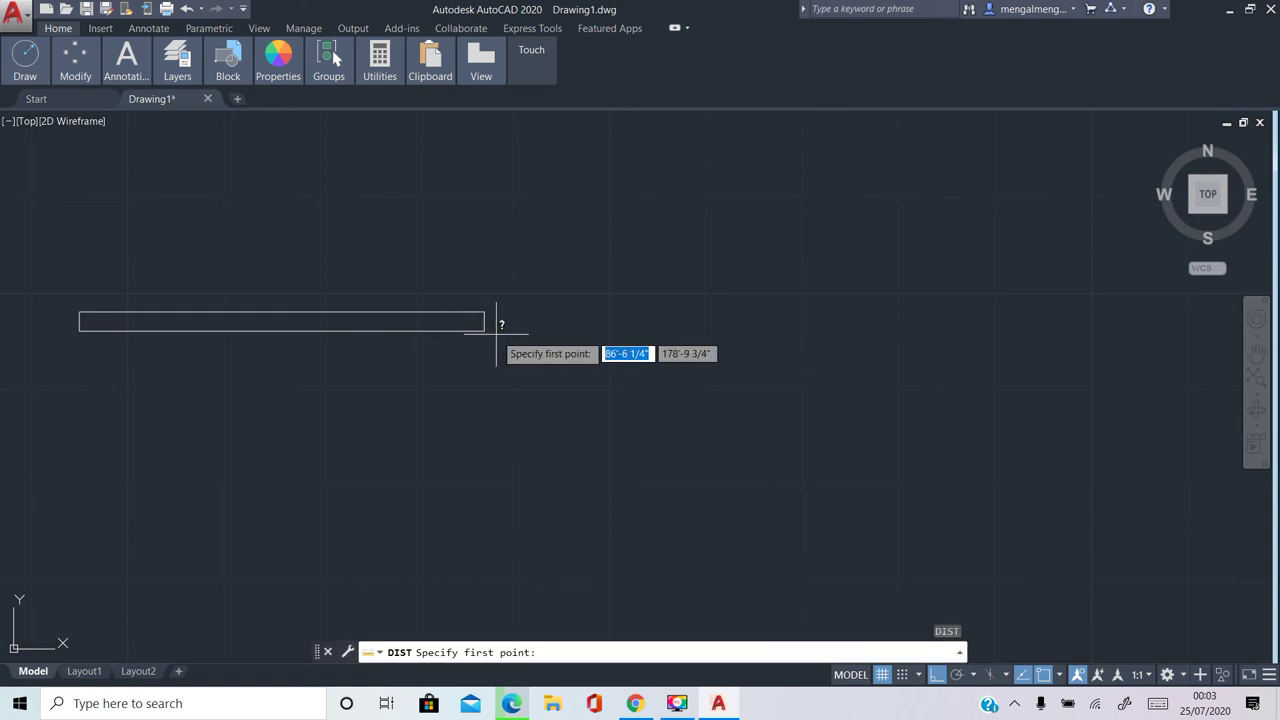
left_click(485, 324)
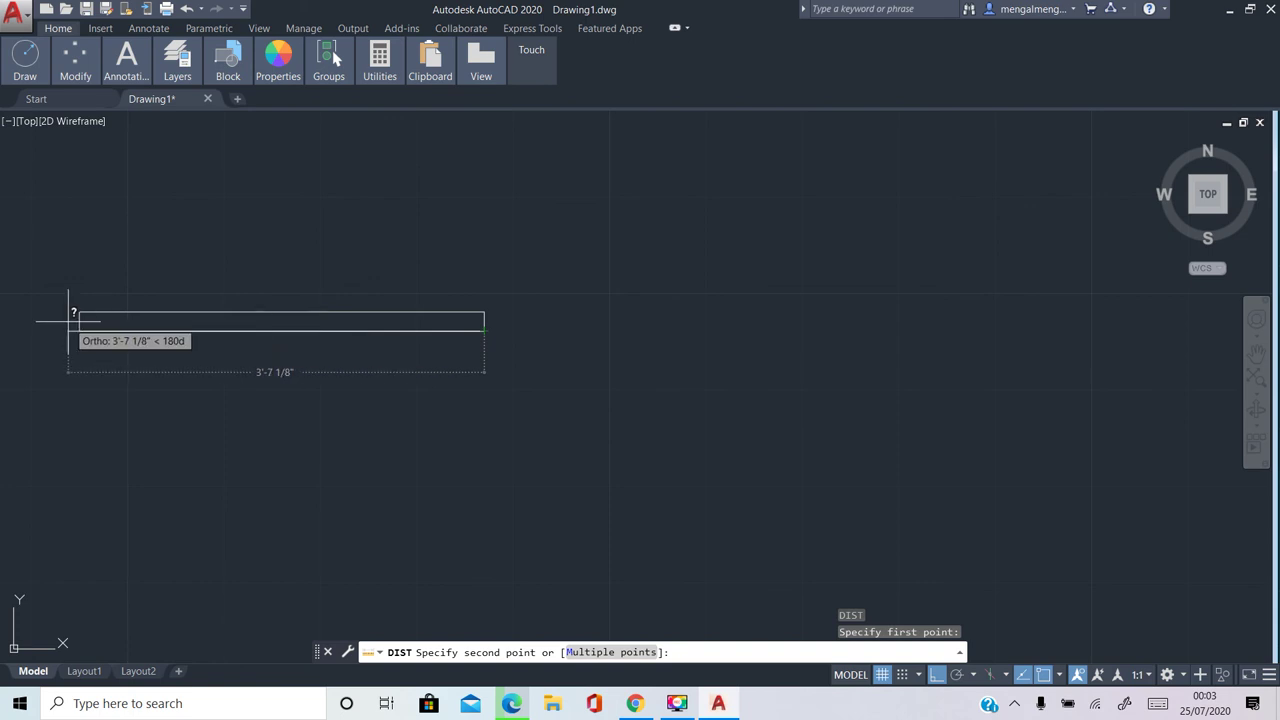
scroll(80, 318, "up", 5)
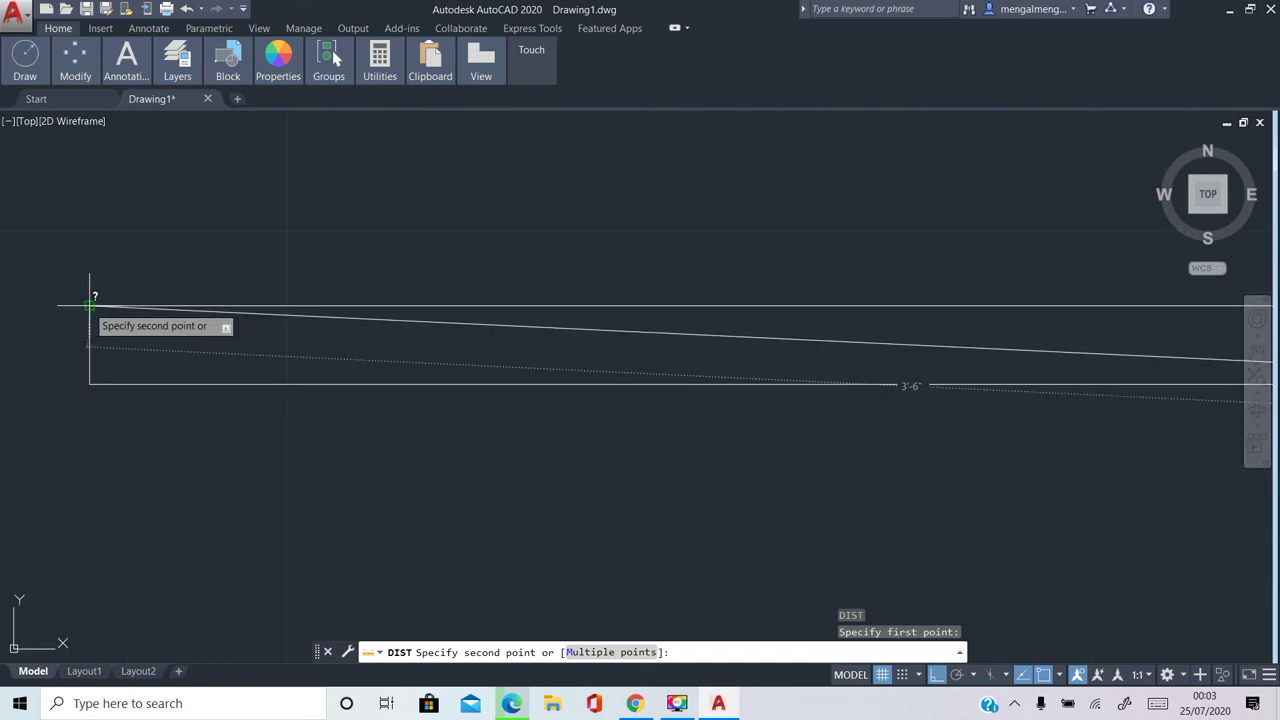
left_click(88, 306)
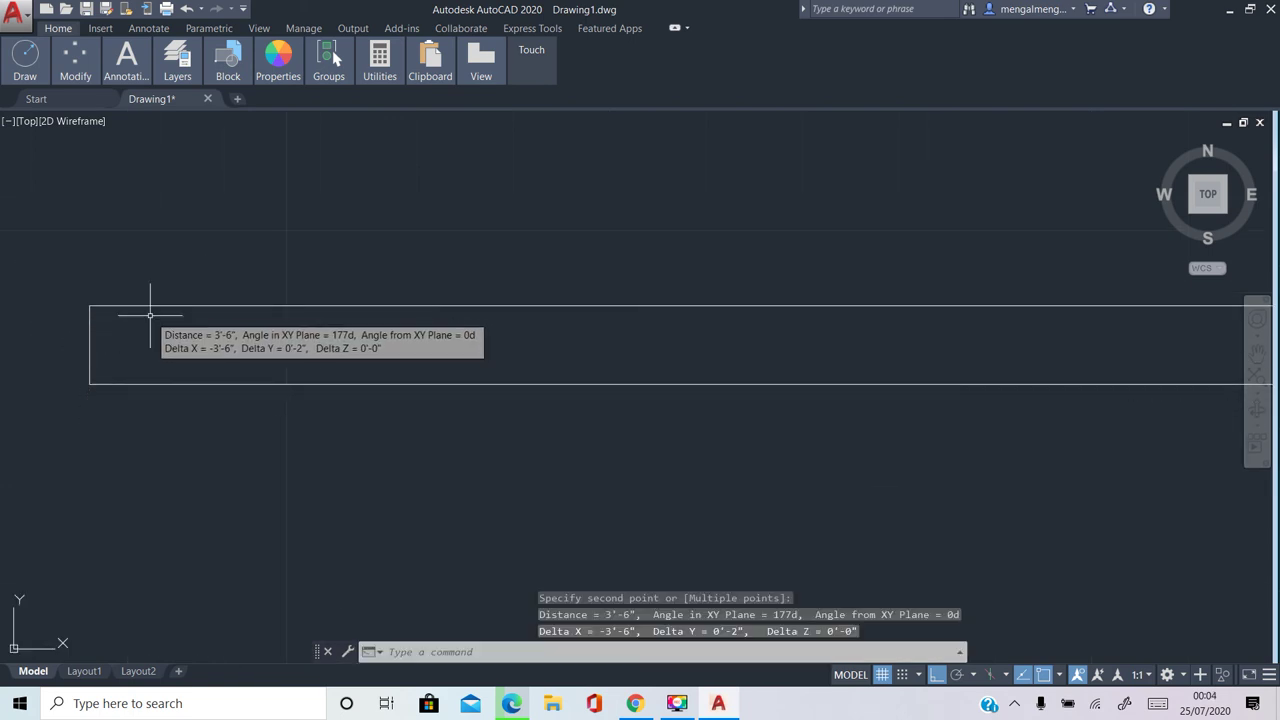
scroll(145, 316, "down", 5)
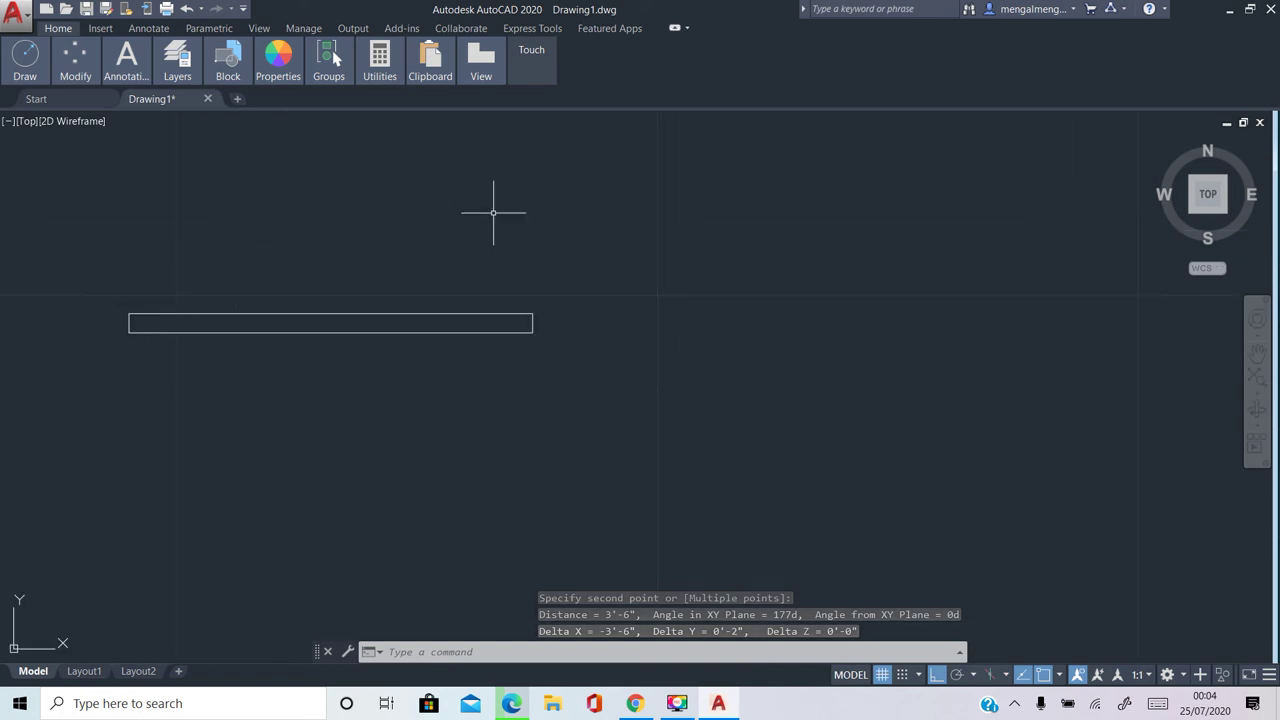
scroll(494, 212, "down", 2)
scroll(229, 275, "down", 2)
scroll(229, 240, "down", 2)
scroll(229, 214, "up", 2)
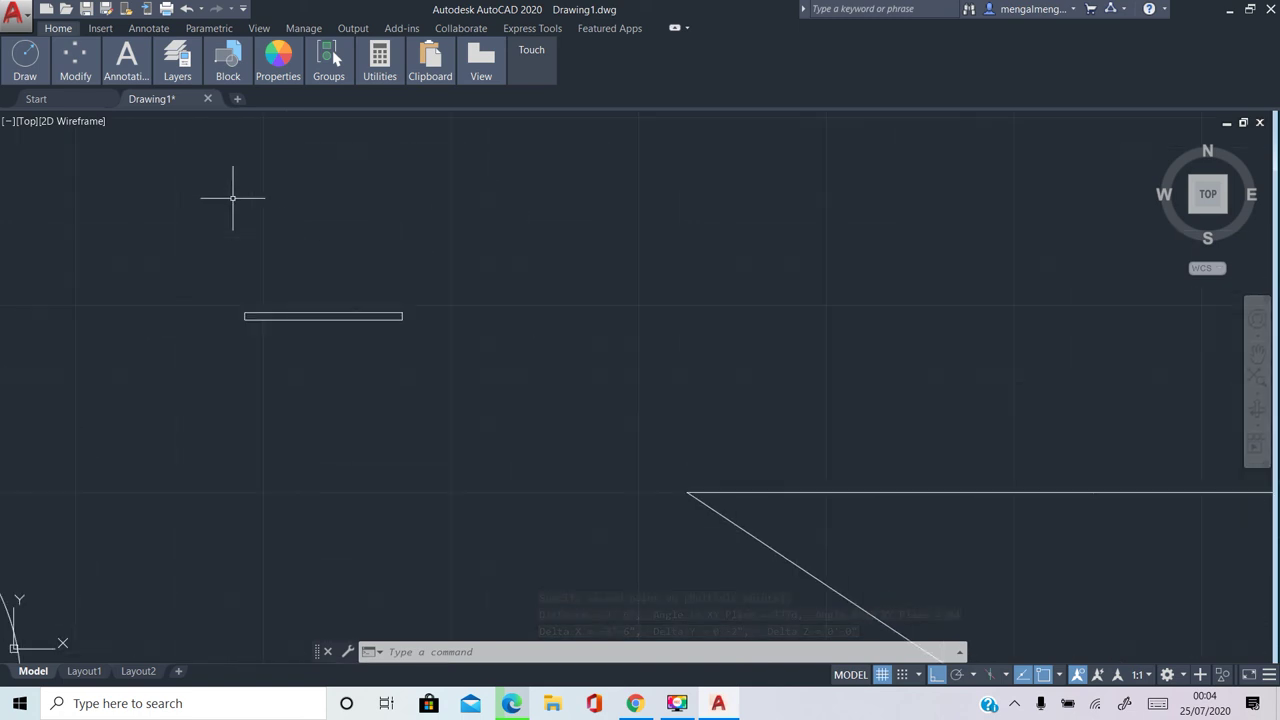
scroll(248, 169, "up", 2)
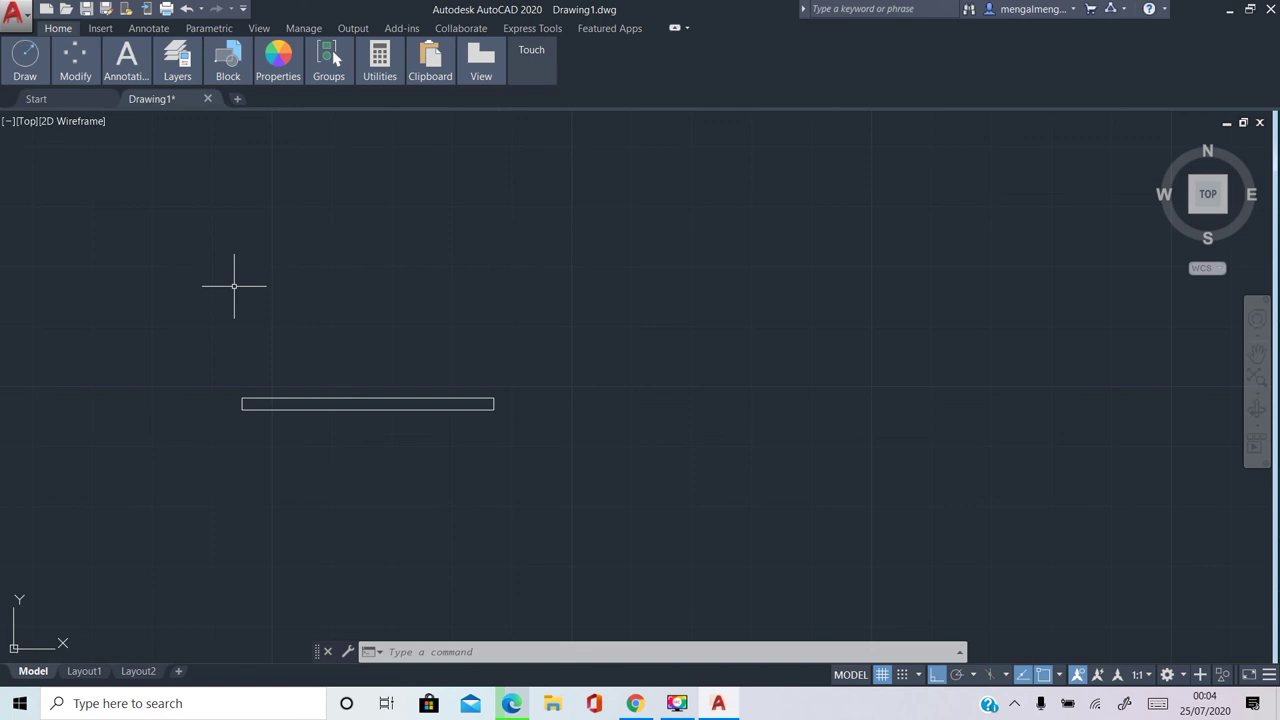
type("c")
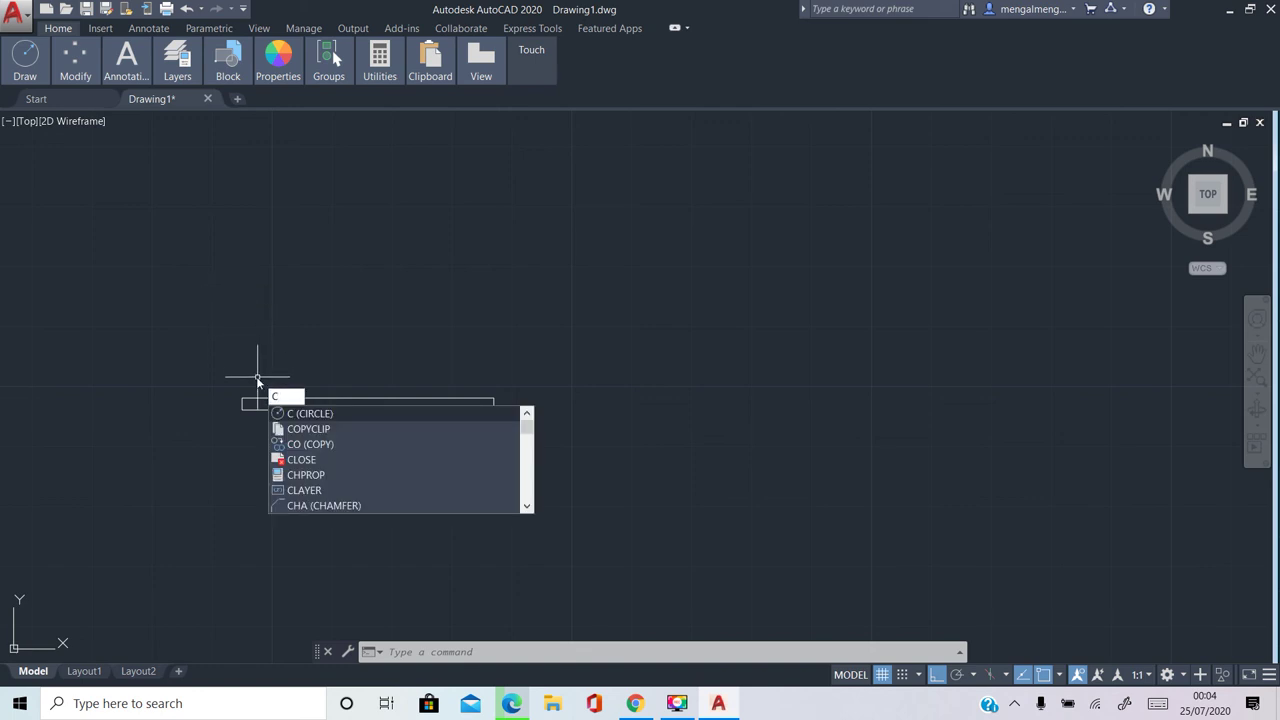
Draw a circle centred on the rectangle's left end, with a 3'-6" radius reaching its right end
key("Return")
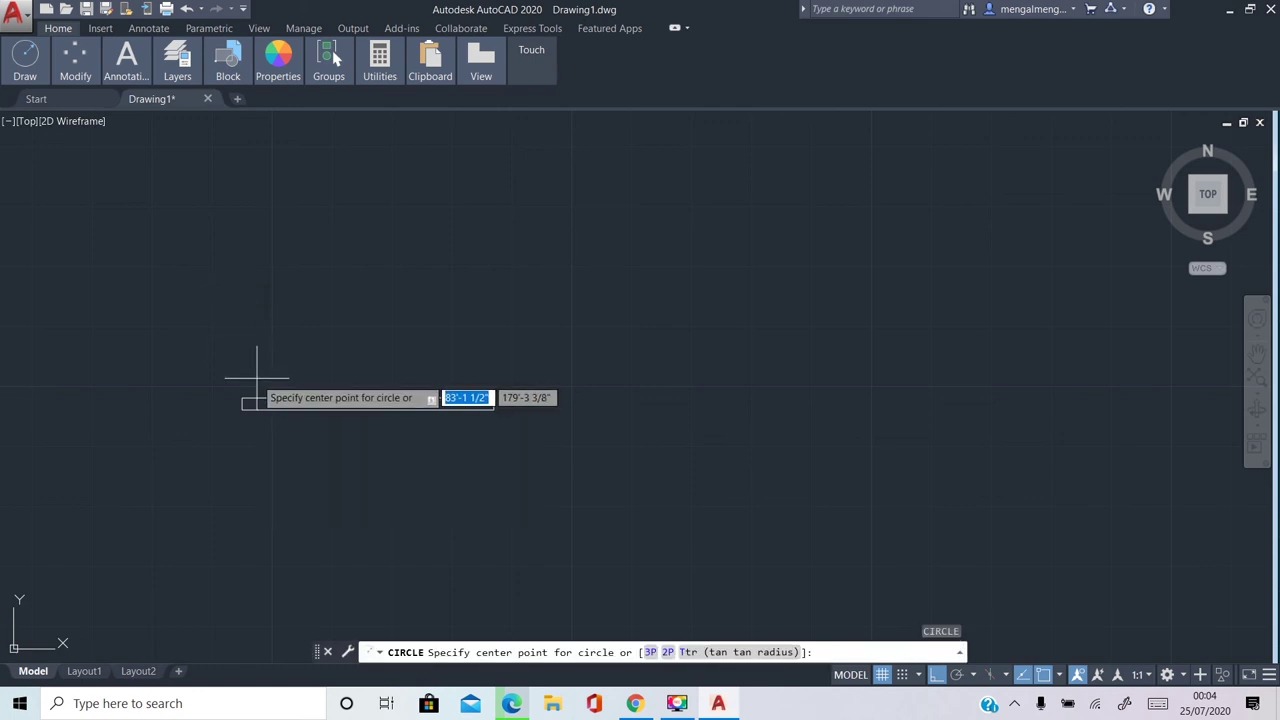
left_click(242, 398)
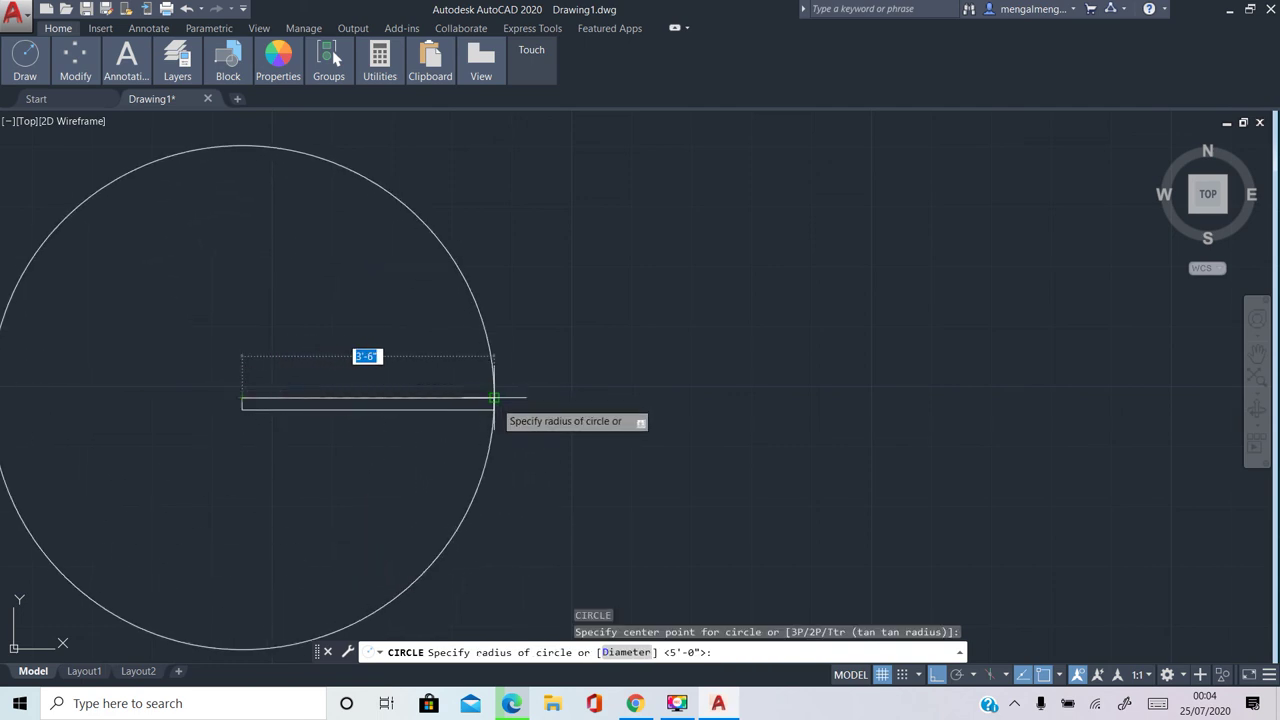
left_click(493, 398)
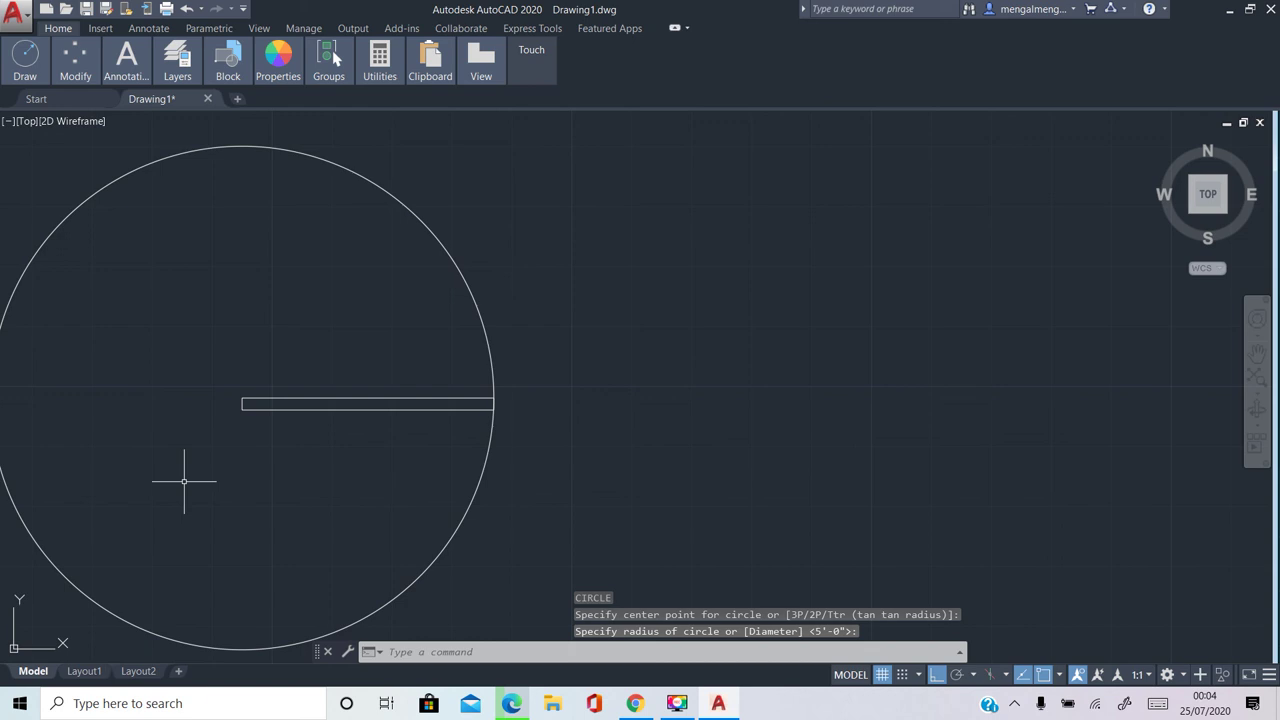
Draw a vertical line from the rectangle's left corner up to the circle's top quadrant
type("l")
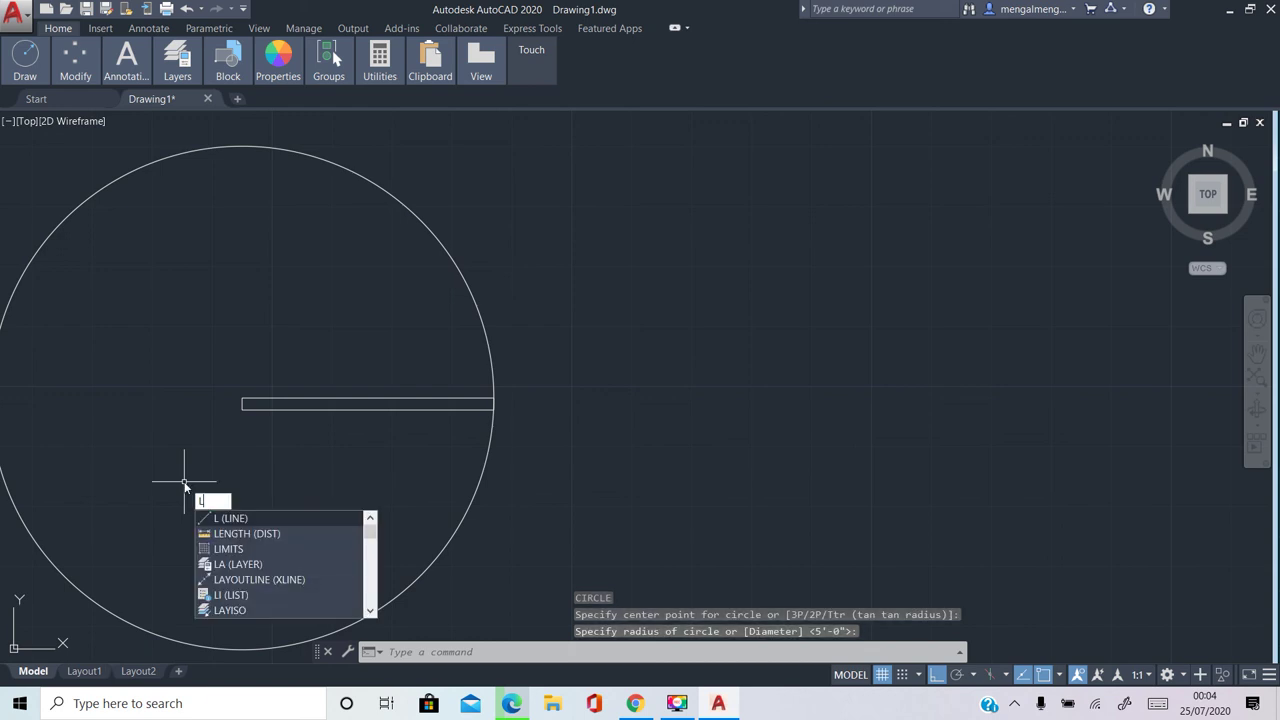
key("Return")
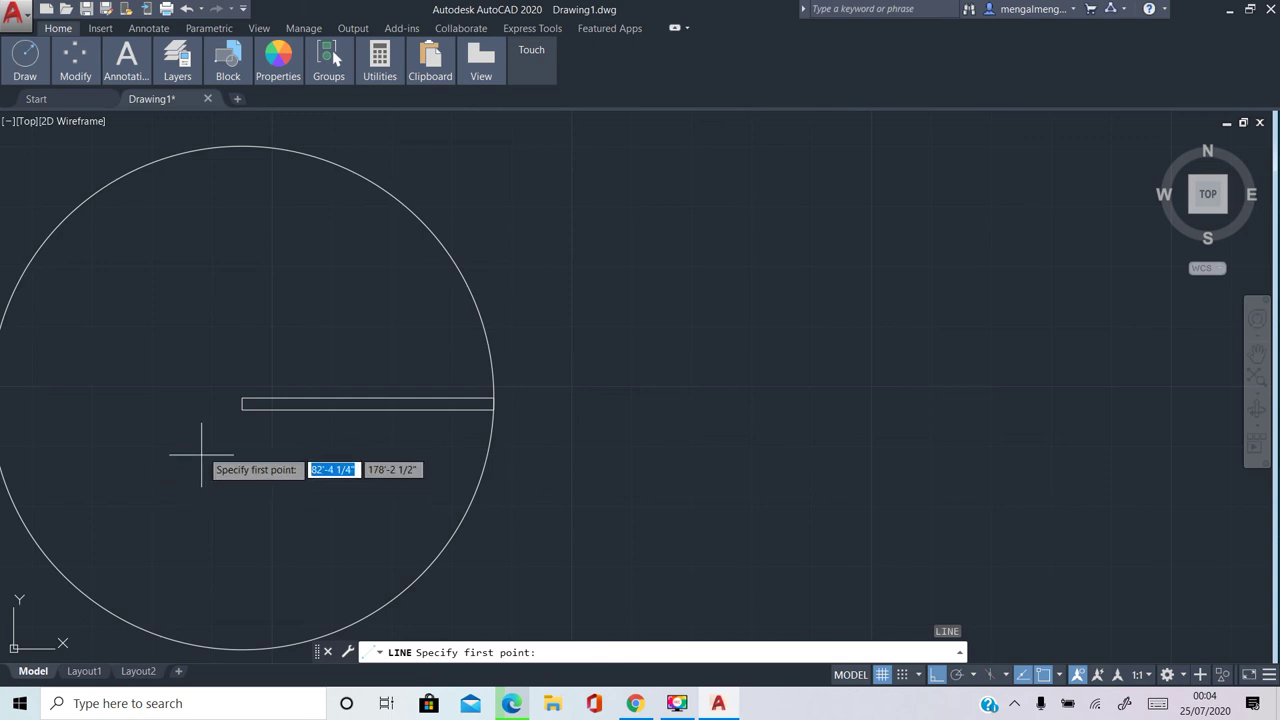
left_click(242, 398)
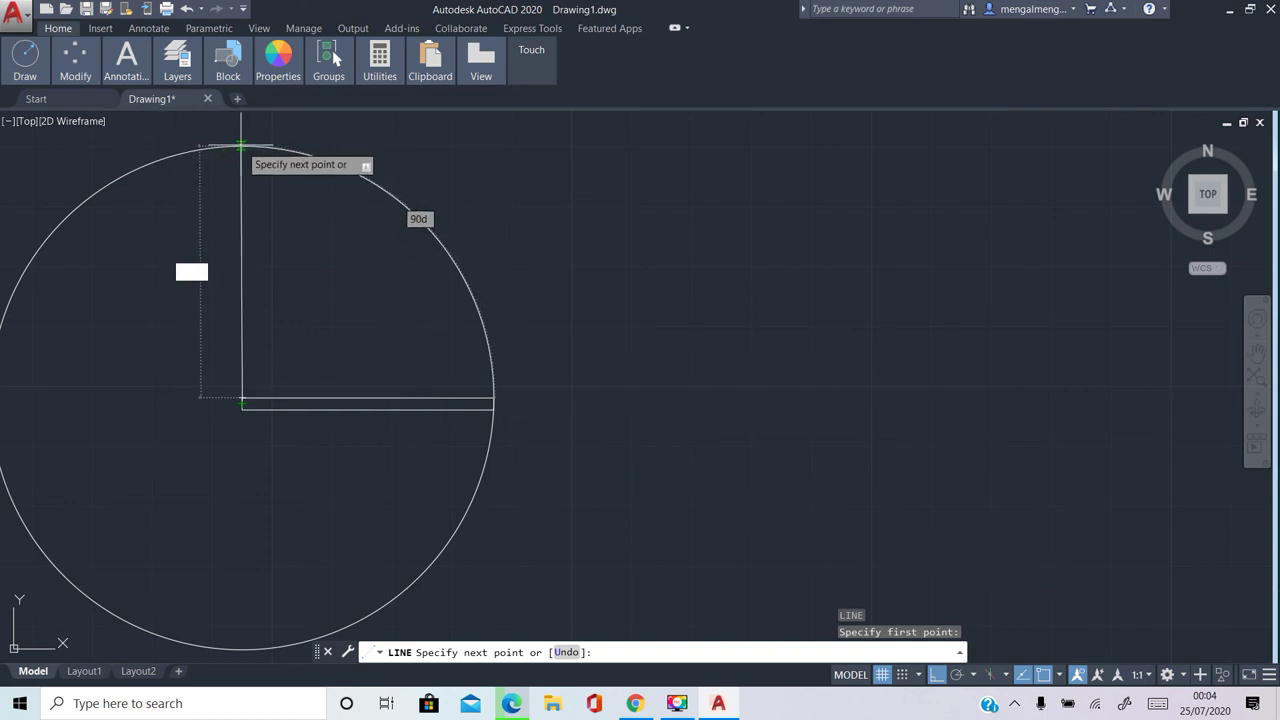
scroll(241, 146, "up", 2)
scroll(245, 152, "up", 2)
scroll(241, 152, "up", 2)
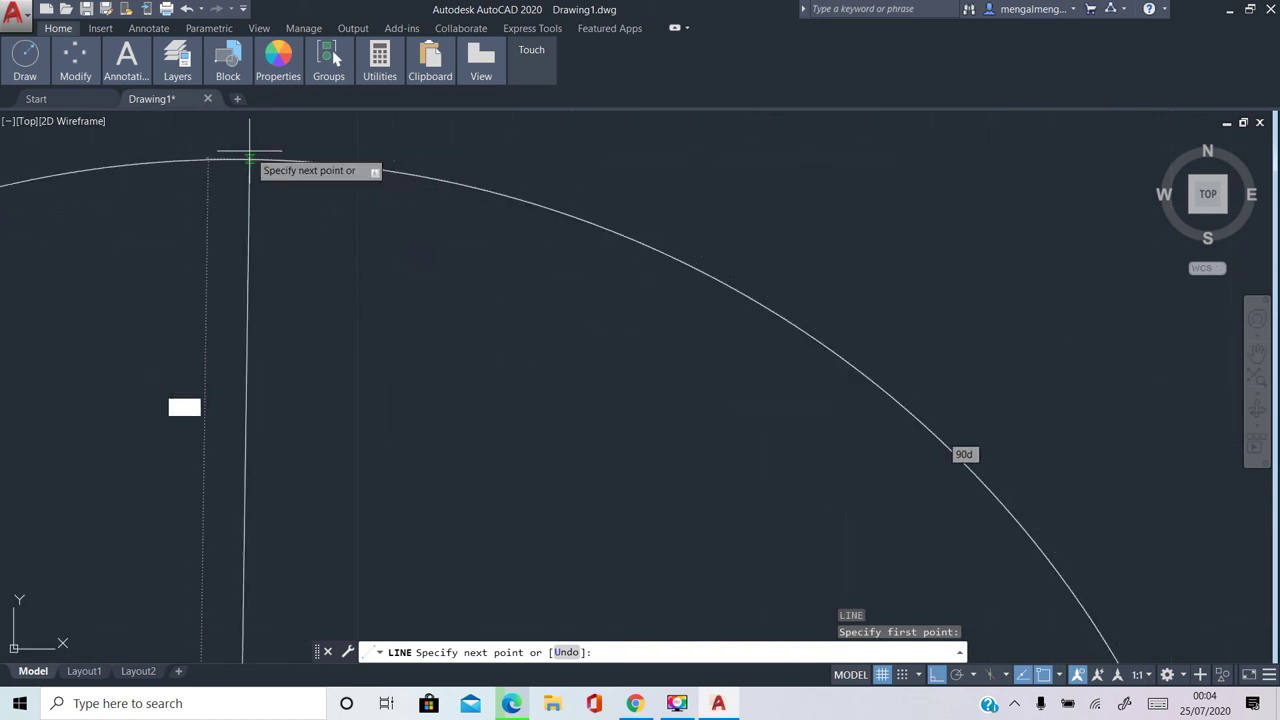
scroll(250, 158, "up", 1)
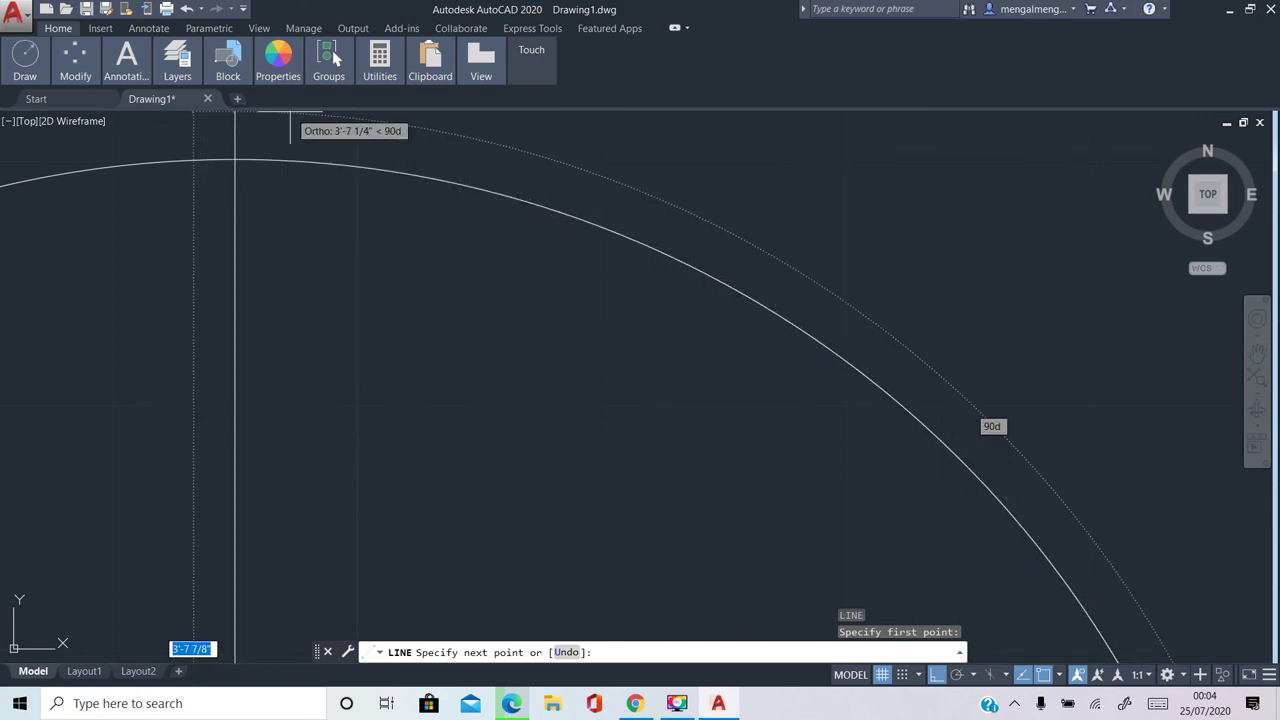
scroll(245, 158, "down", 1)
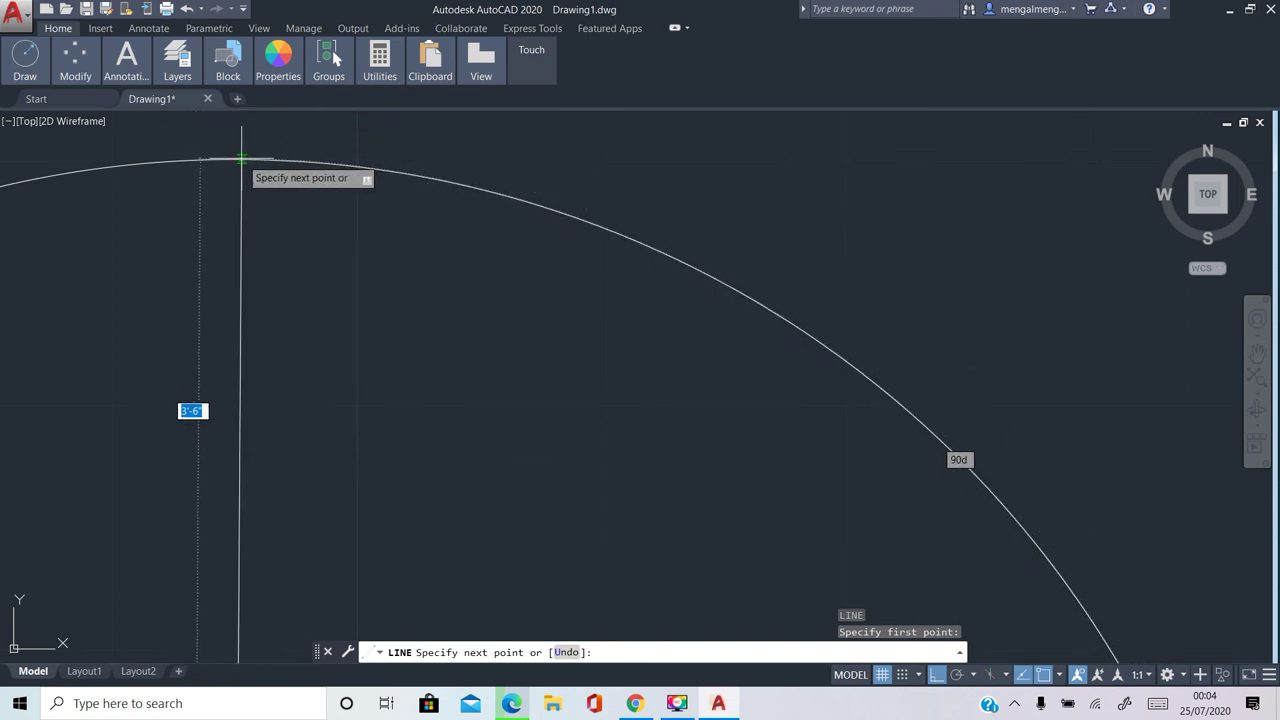
left_click(236, 159)
scroll(300, 140, "down", 3)
scroll(320, 190, "down", 5)
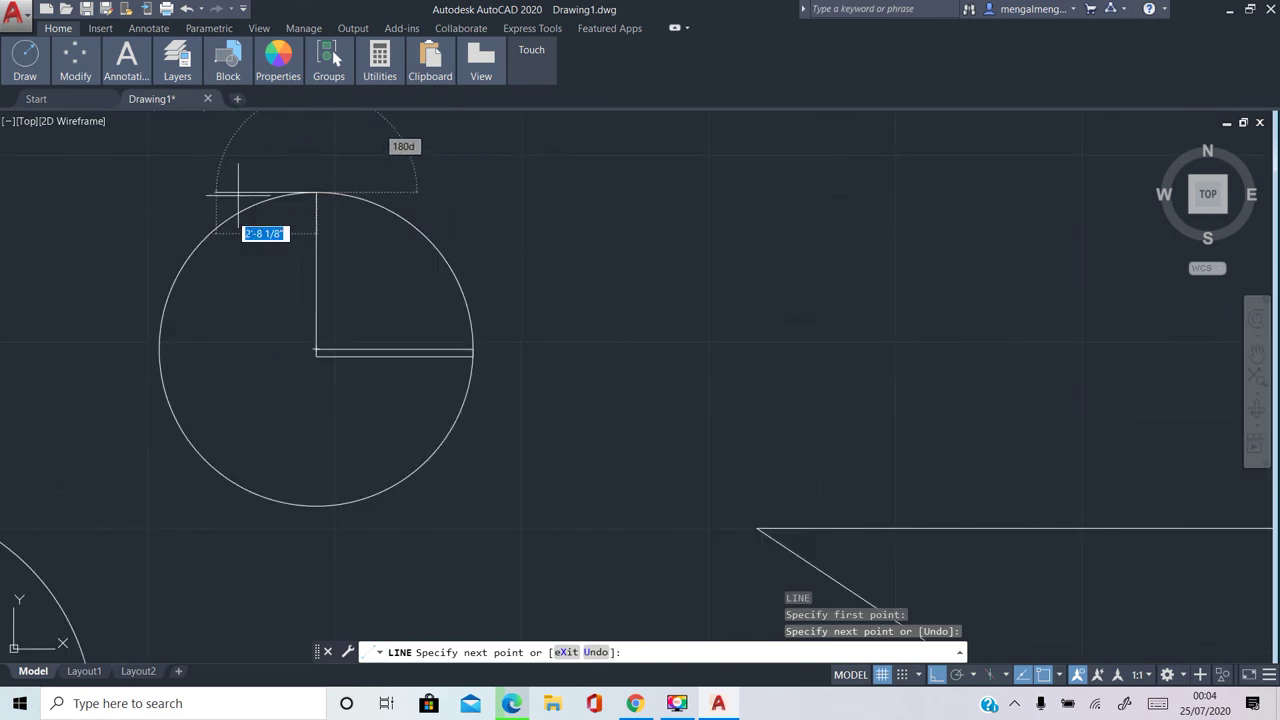
key("Escape")
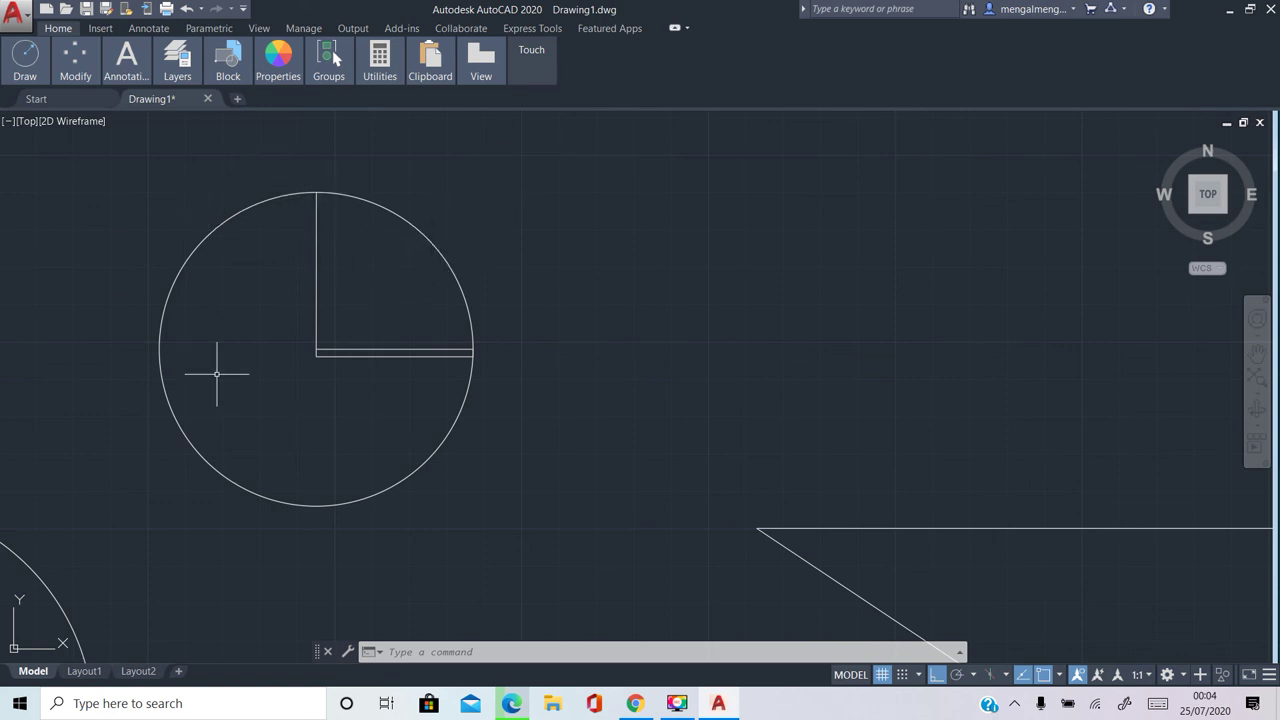
Try a trim with the circle as cutting edge, then undo the mistaken trim of the lines
type("t")
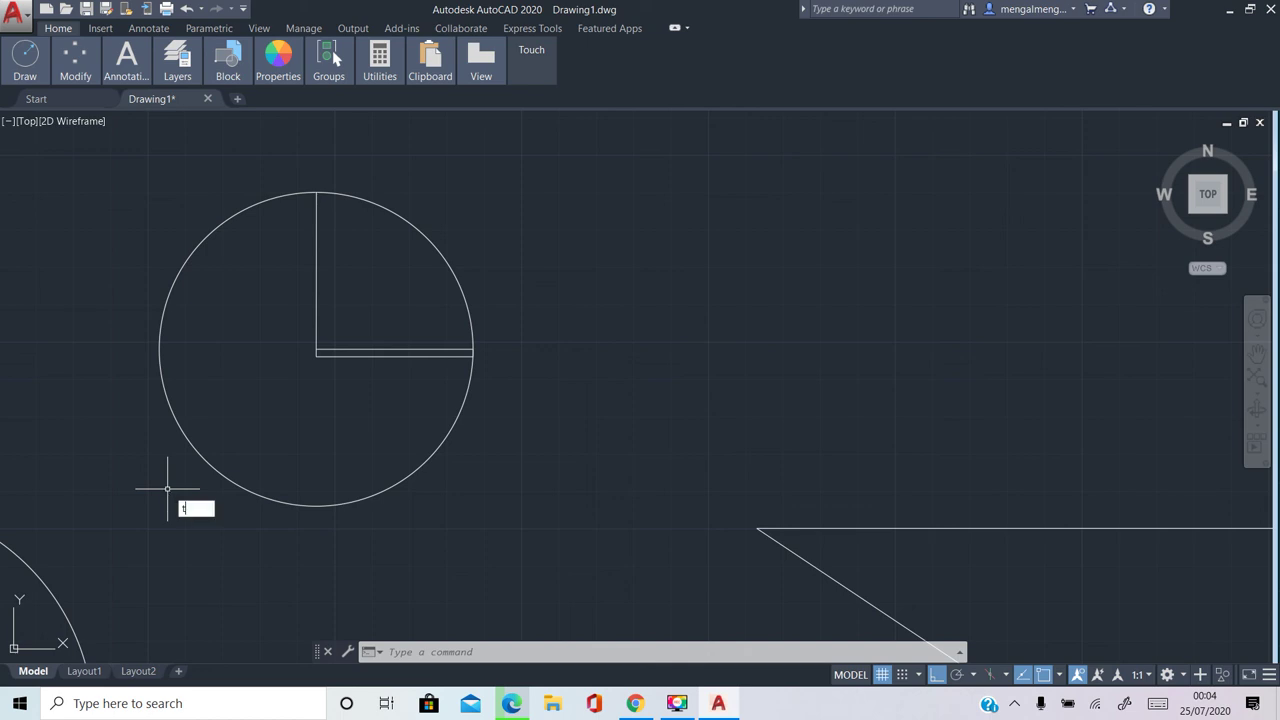
key("Return")
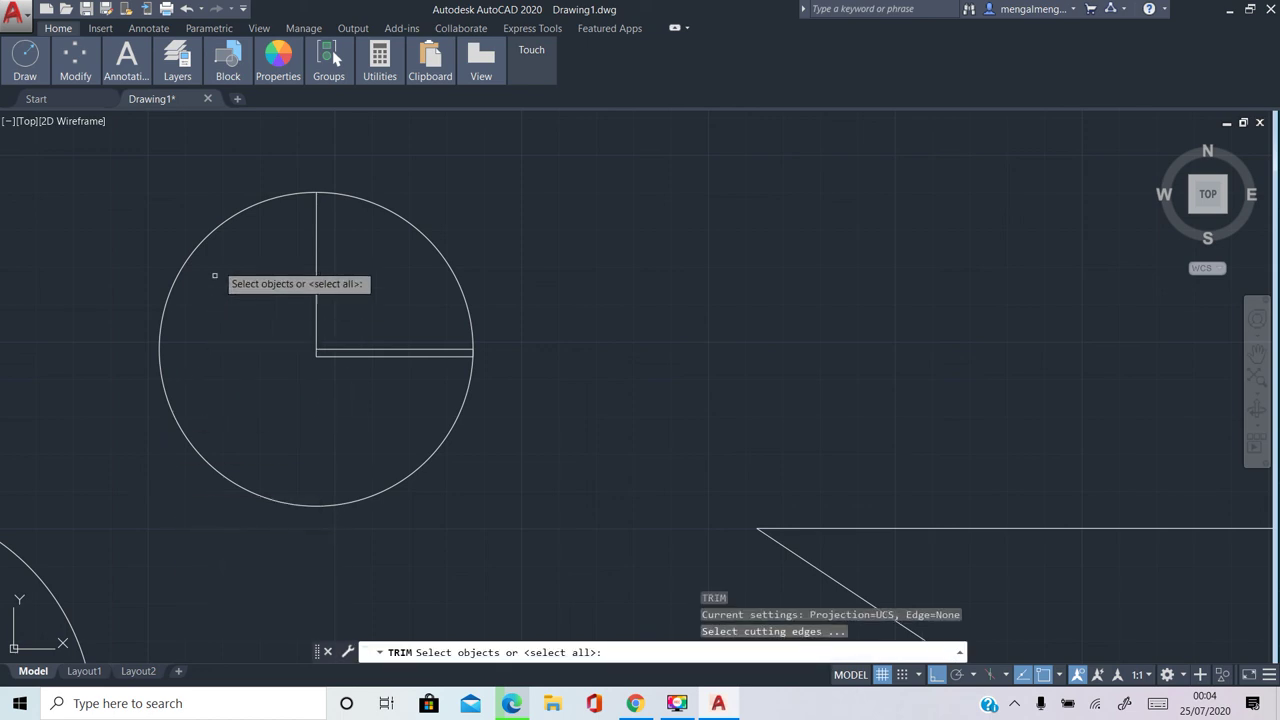
left_click(234, 185)
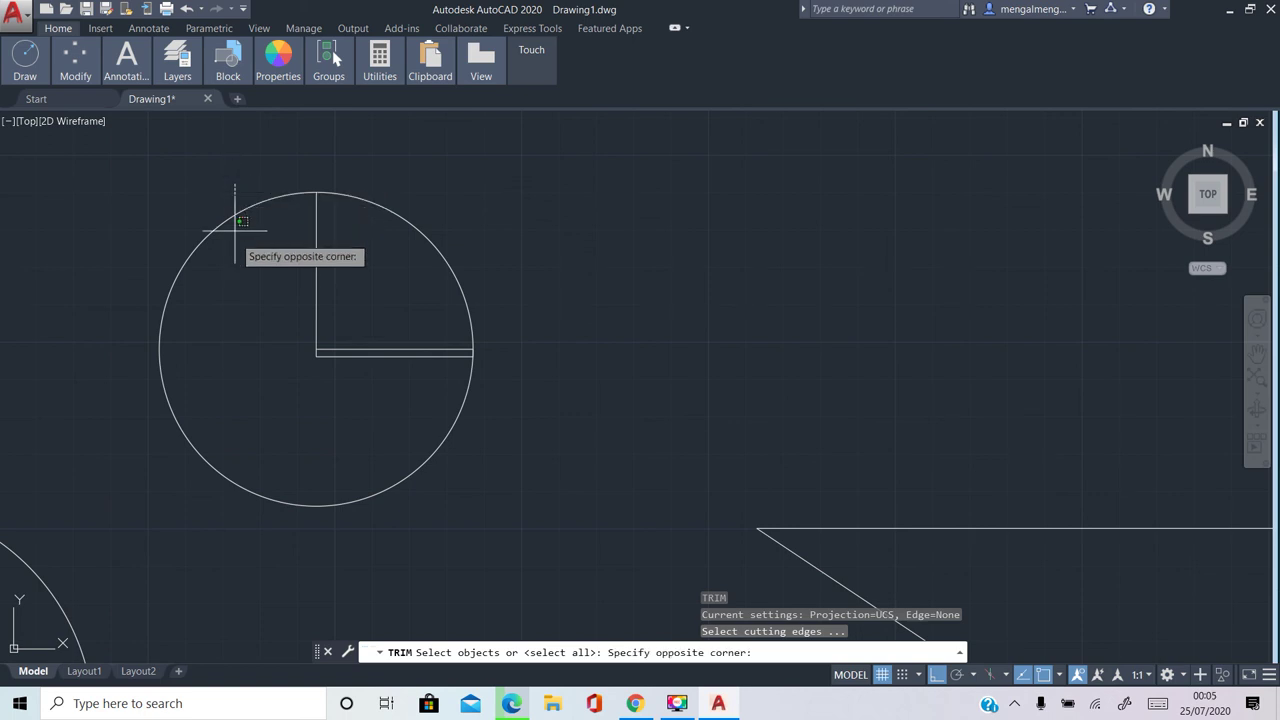
left_click(190, 357)
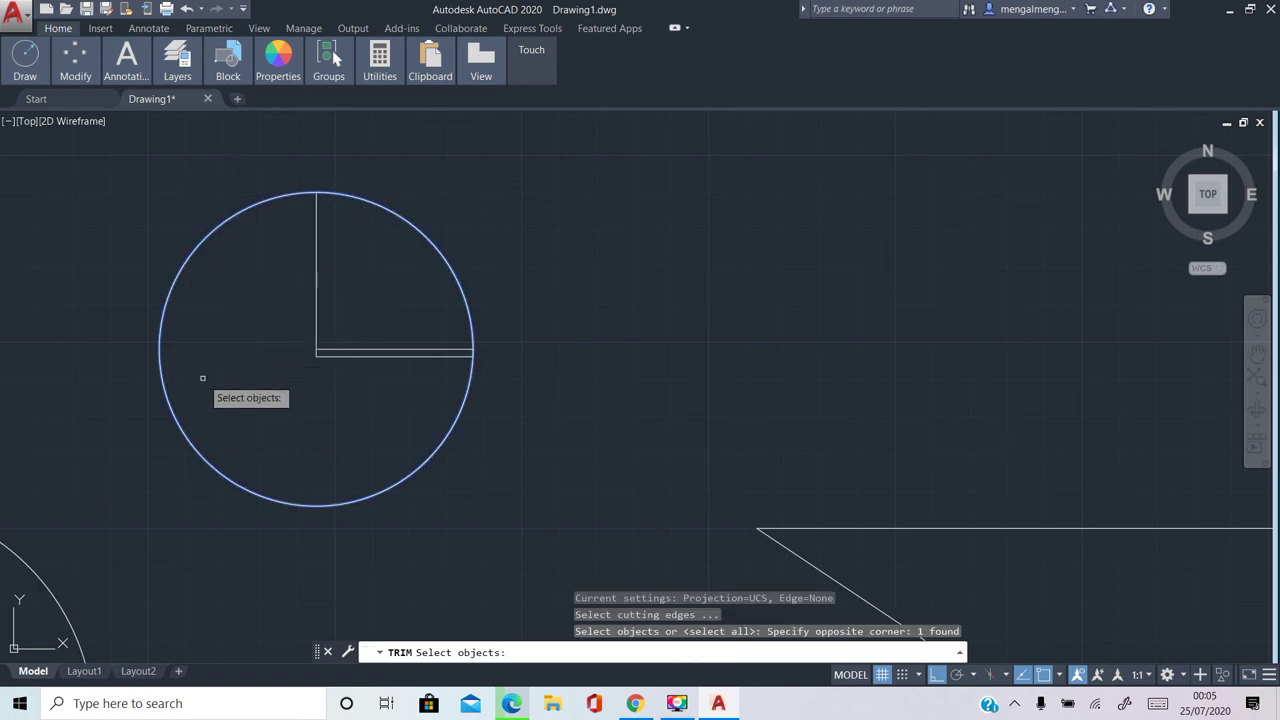
key("Return")
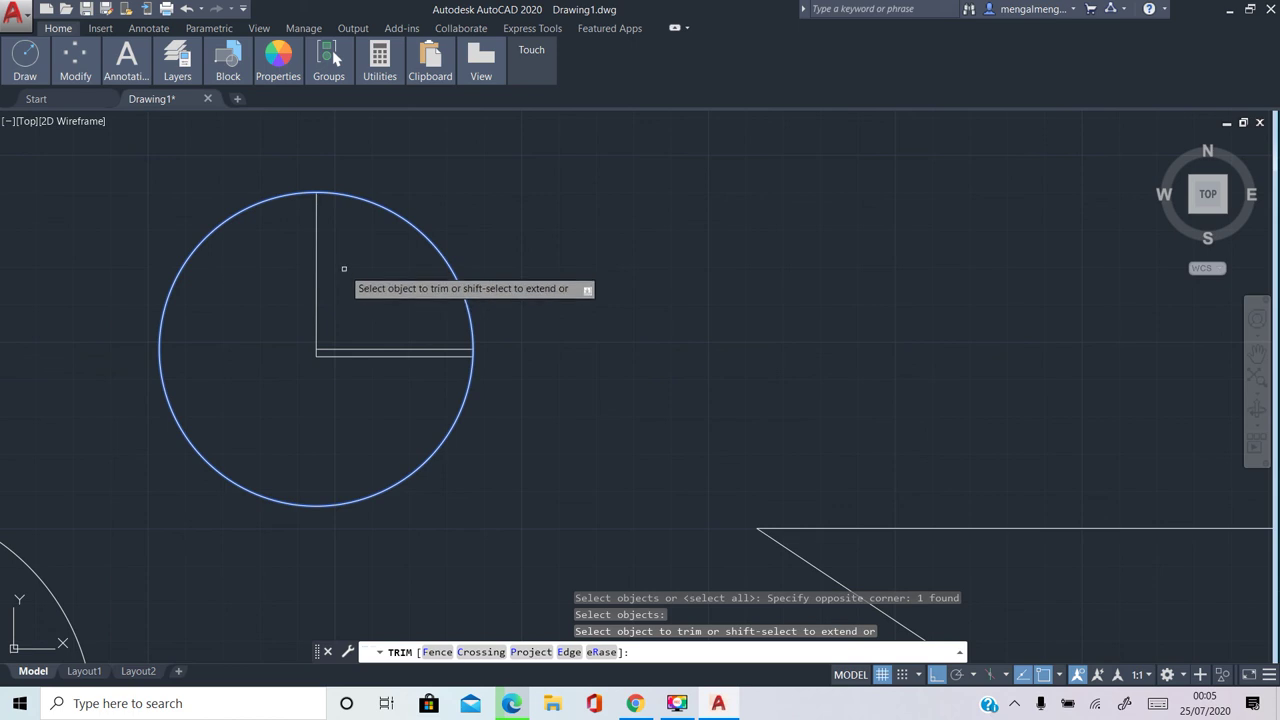
left_click(344, 268)
left_click(256, 437)
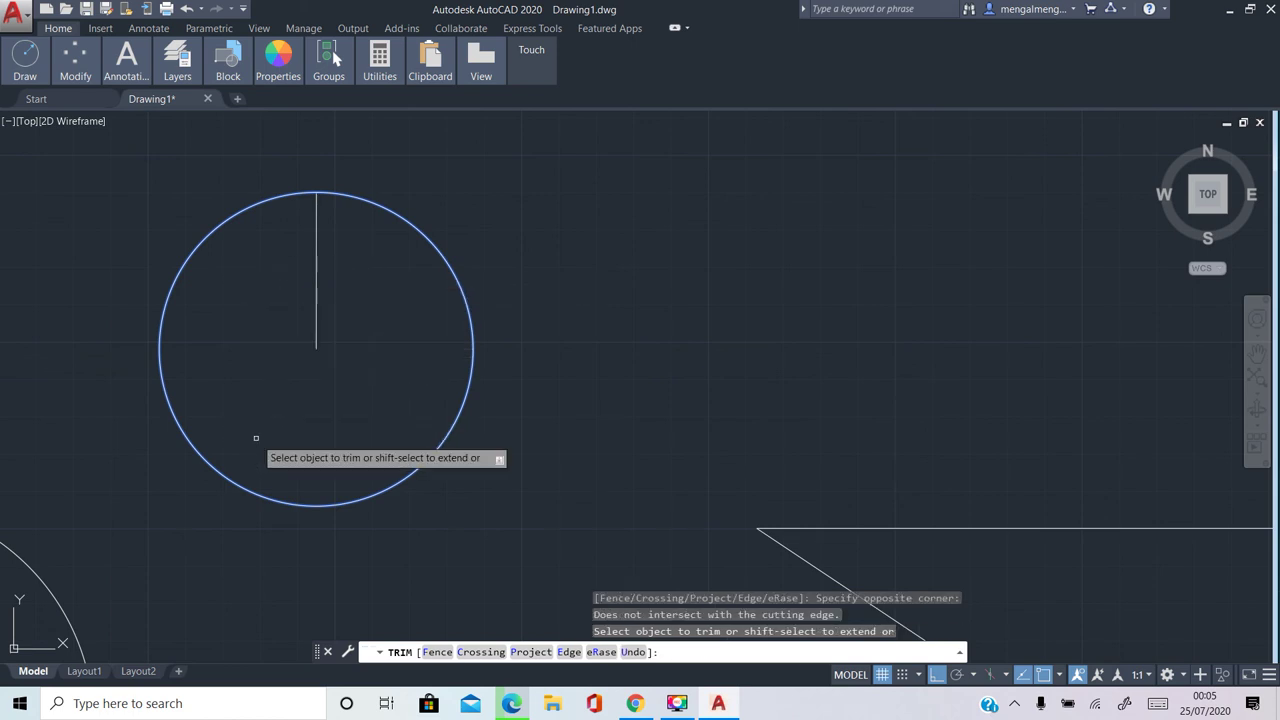
key("ctrl+z")
key("Escape")
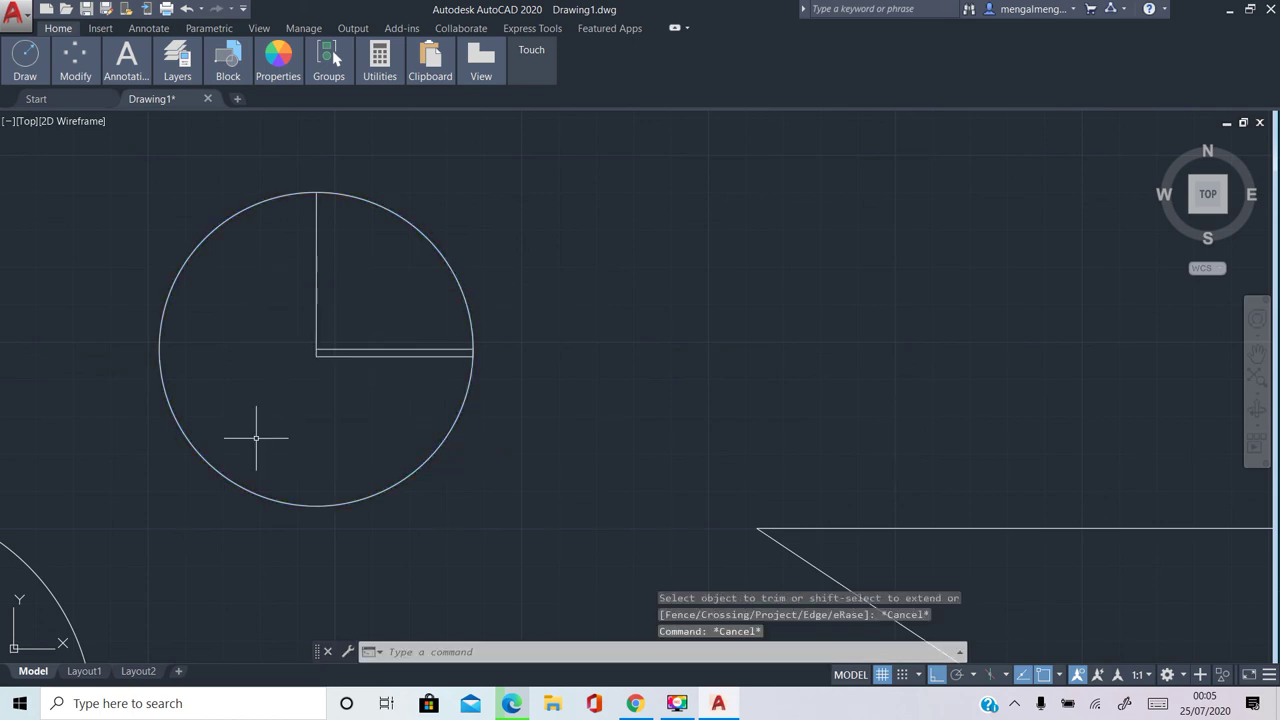
Trim away the circle's left part using all objects as cutting edges, leaving the quarter arc
type("tr")
key("Return")
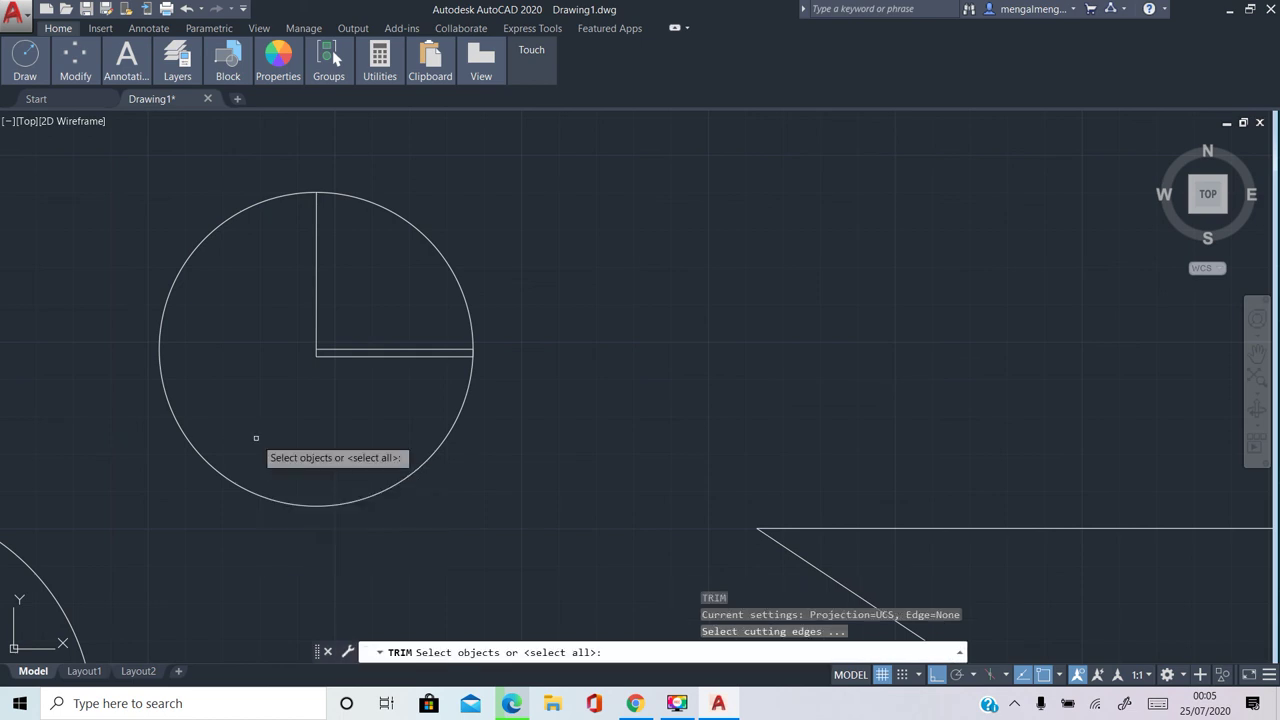
key("Return")
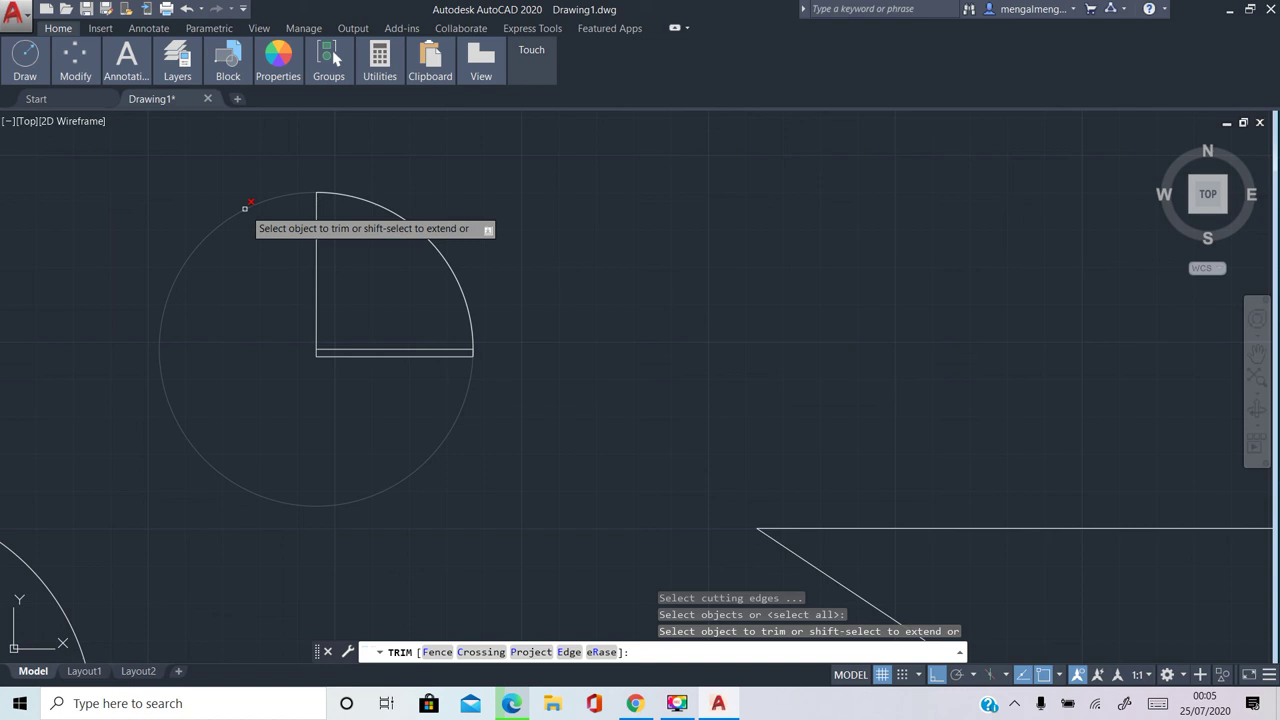
left_click(244, 208)
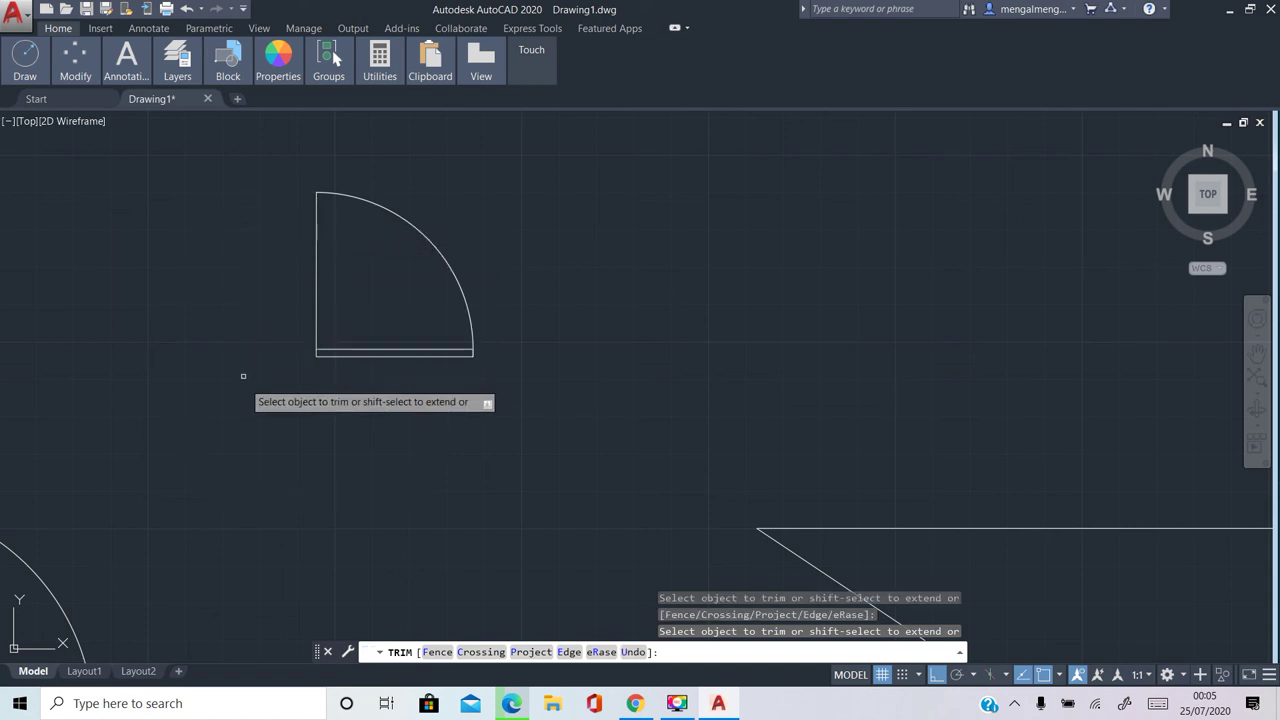
key("Escape")
left_click(586, 142)
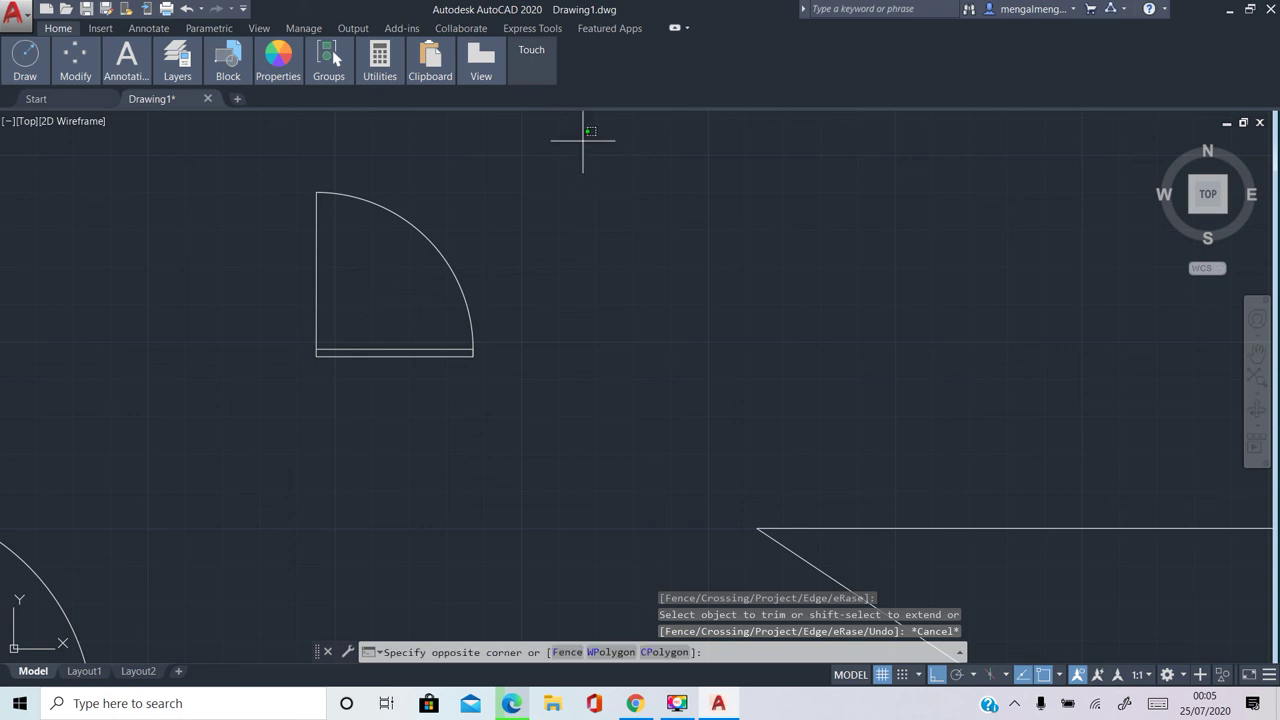
left_click(229, 417)
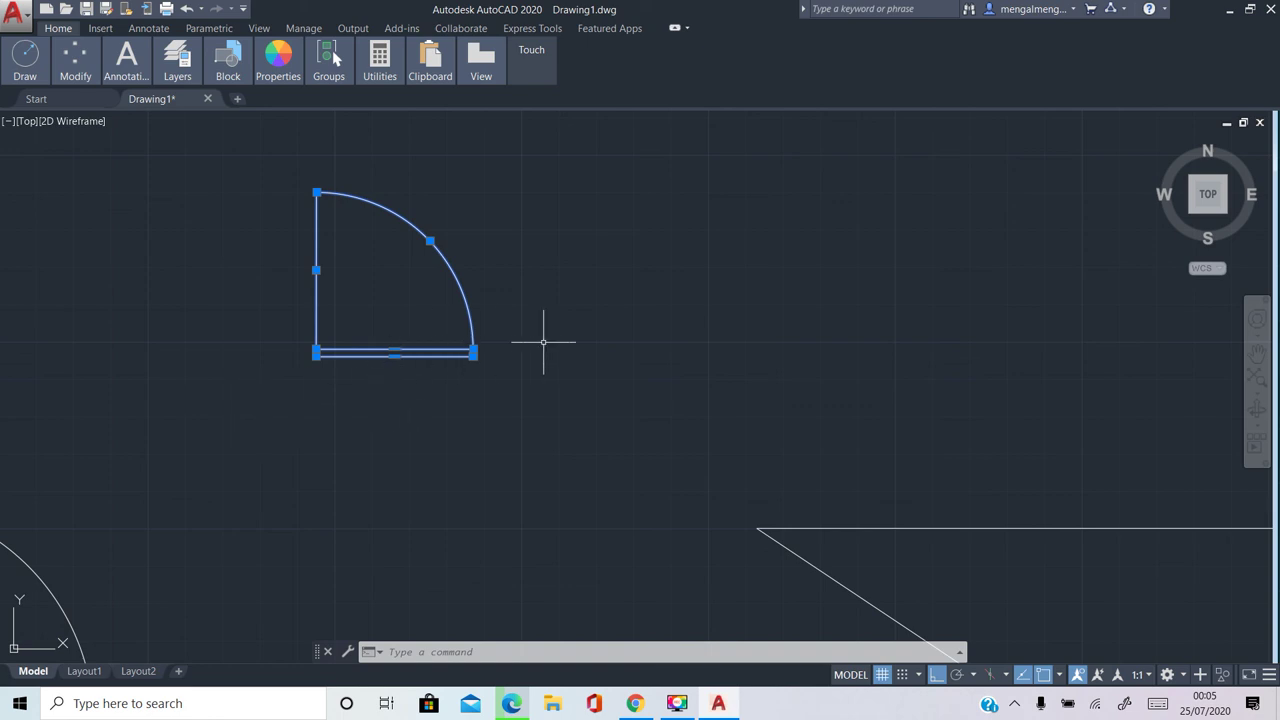
key("Escape")
key("Escape")
key("Escape")
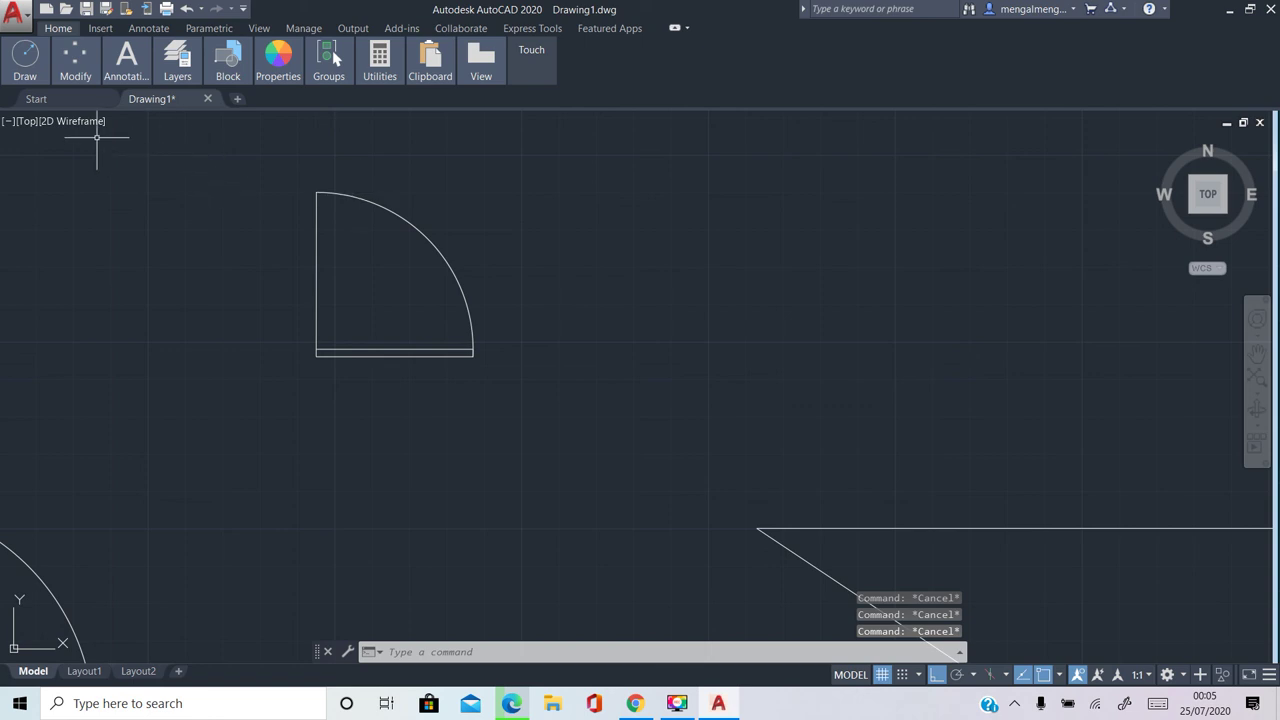
mouse_move(25, 62)
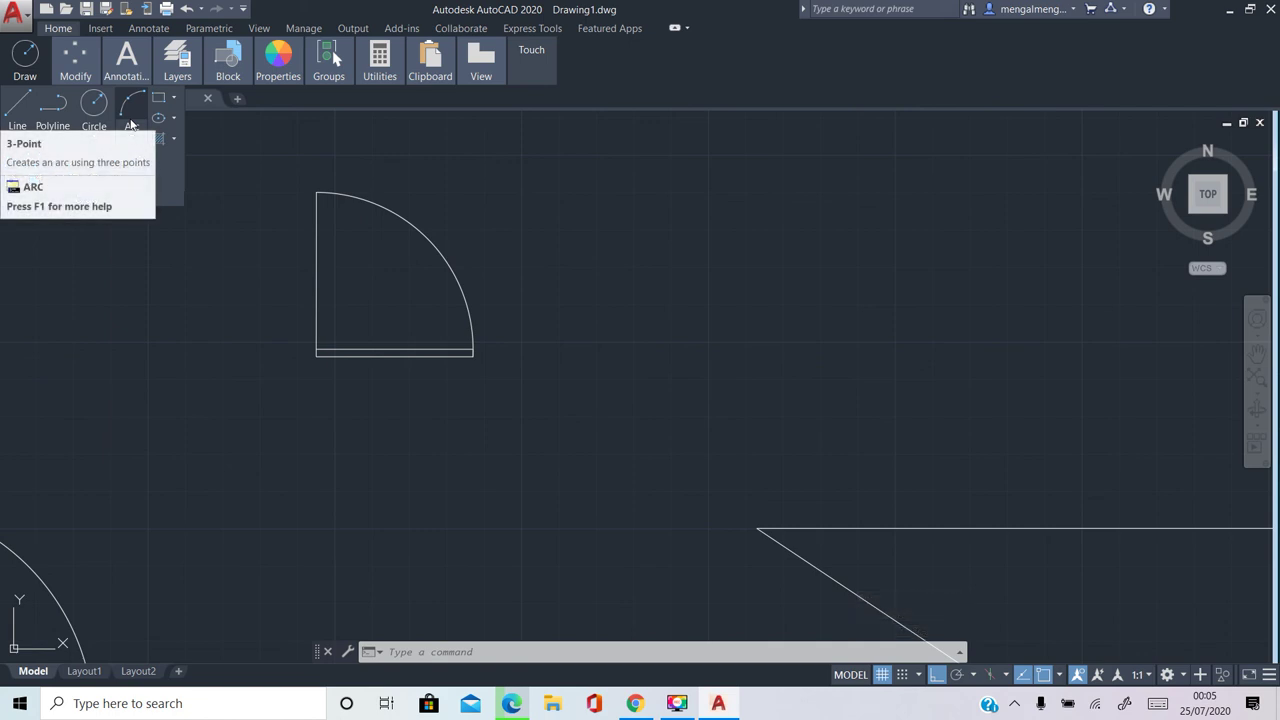
Draw a three-point arc right of the door symbol, curving over about three-quarters of a circle
left_click(130, 115)
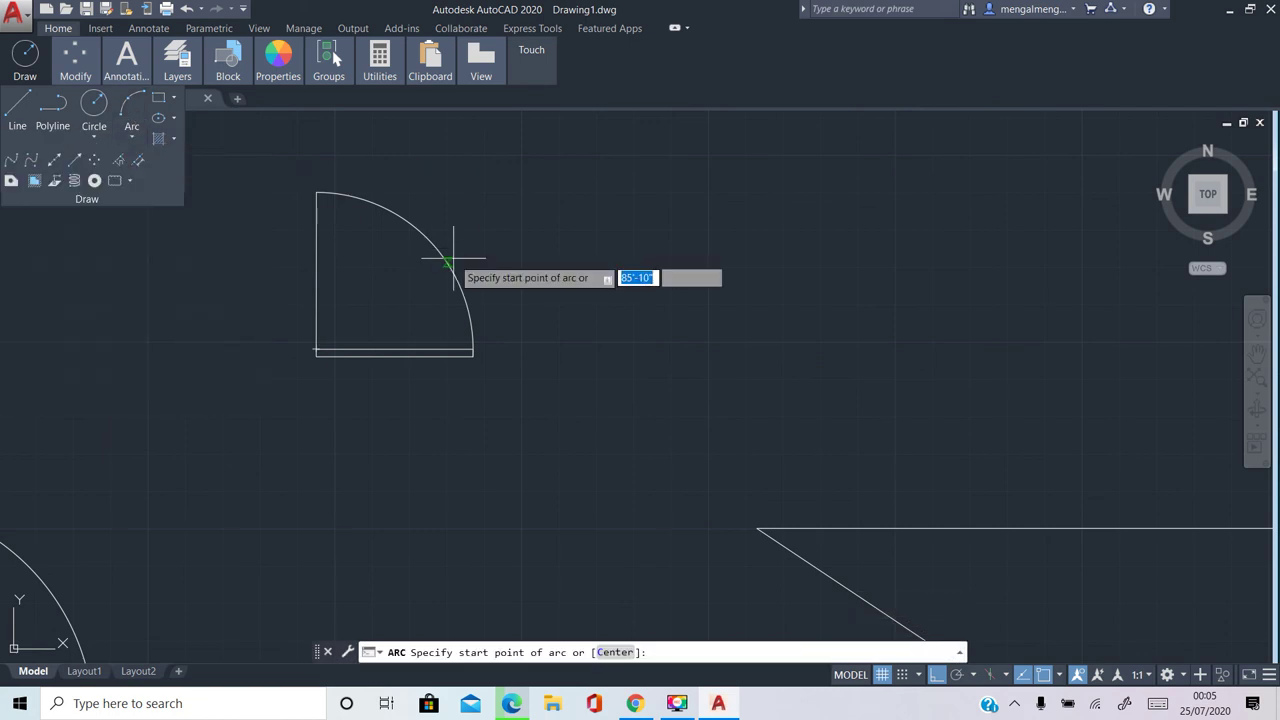
left_click(621, 290)
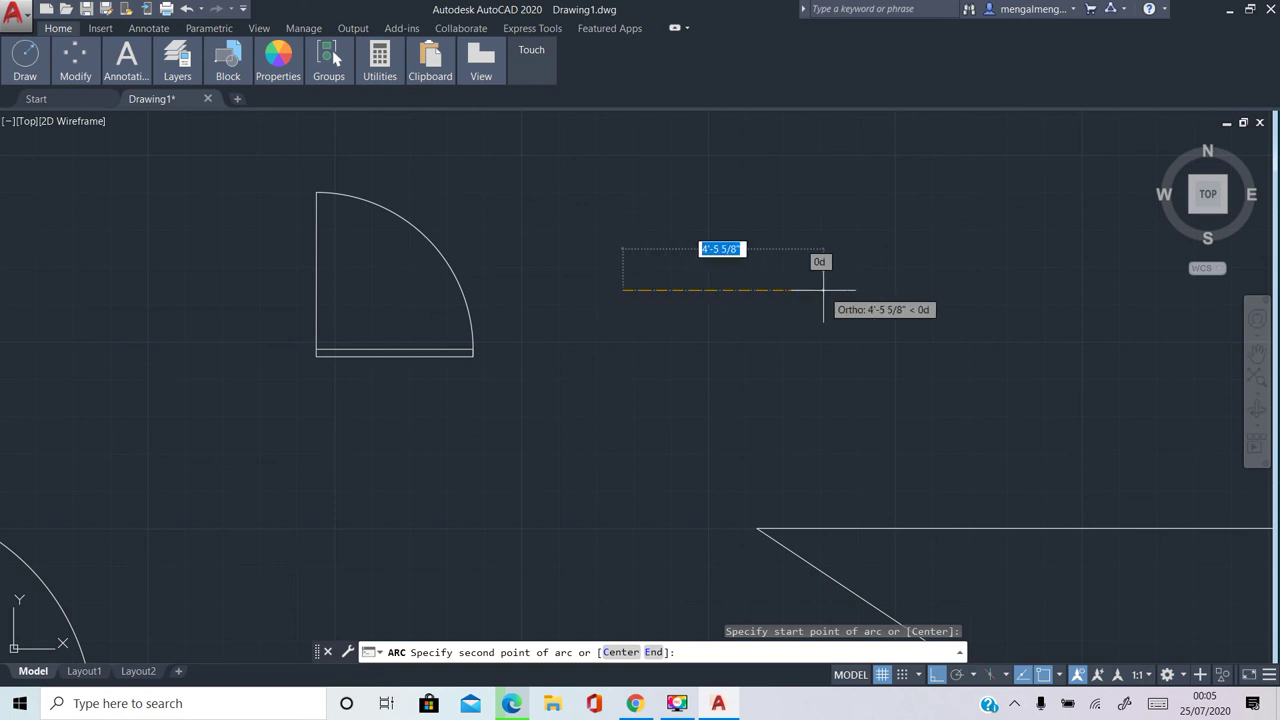
left_click(823, 290)
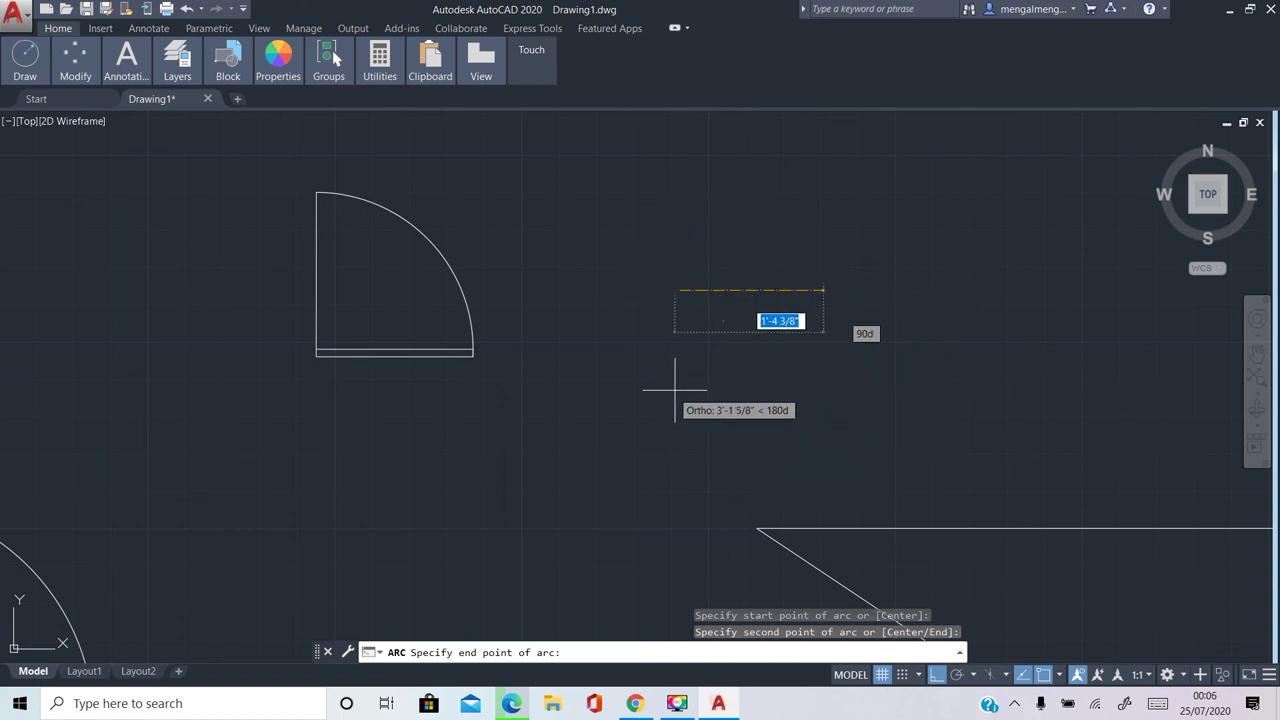
left_click(748, 489)
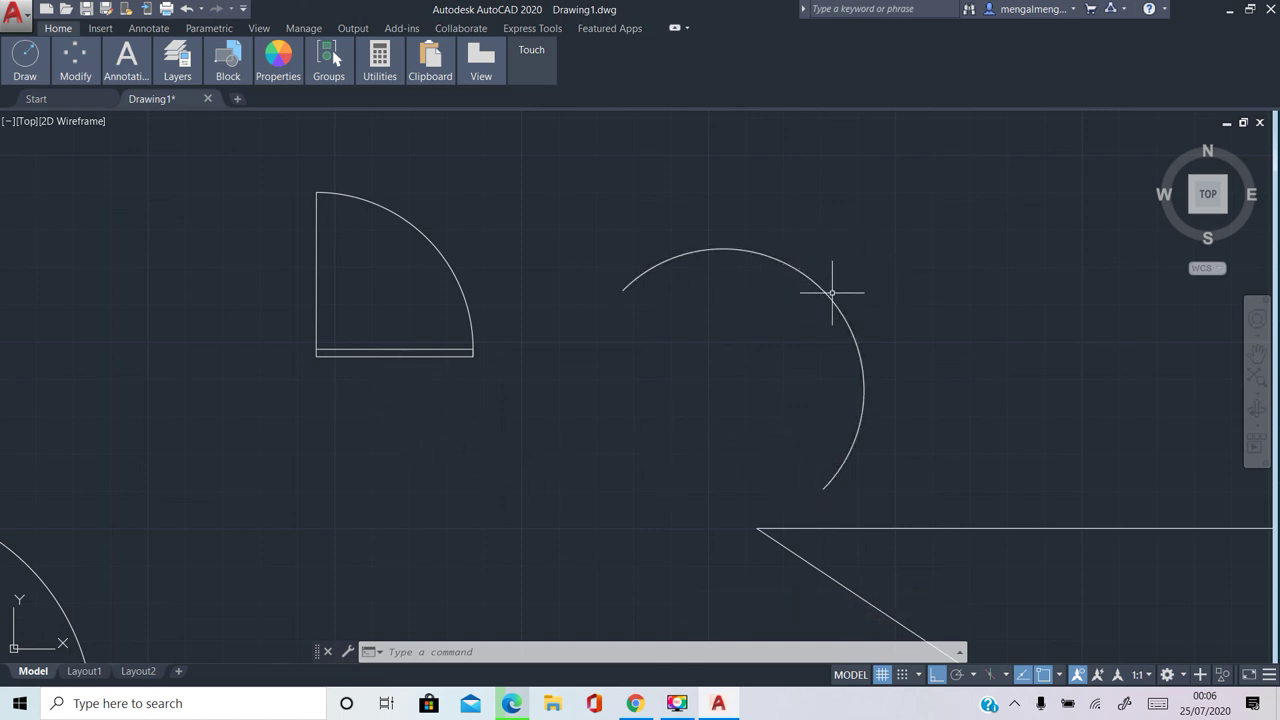
left_click(25, 60)
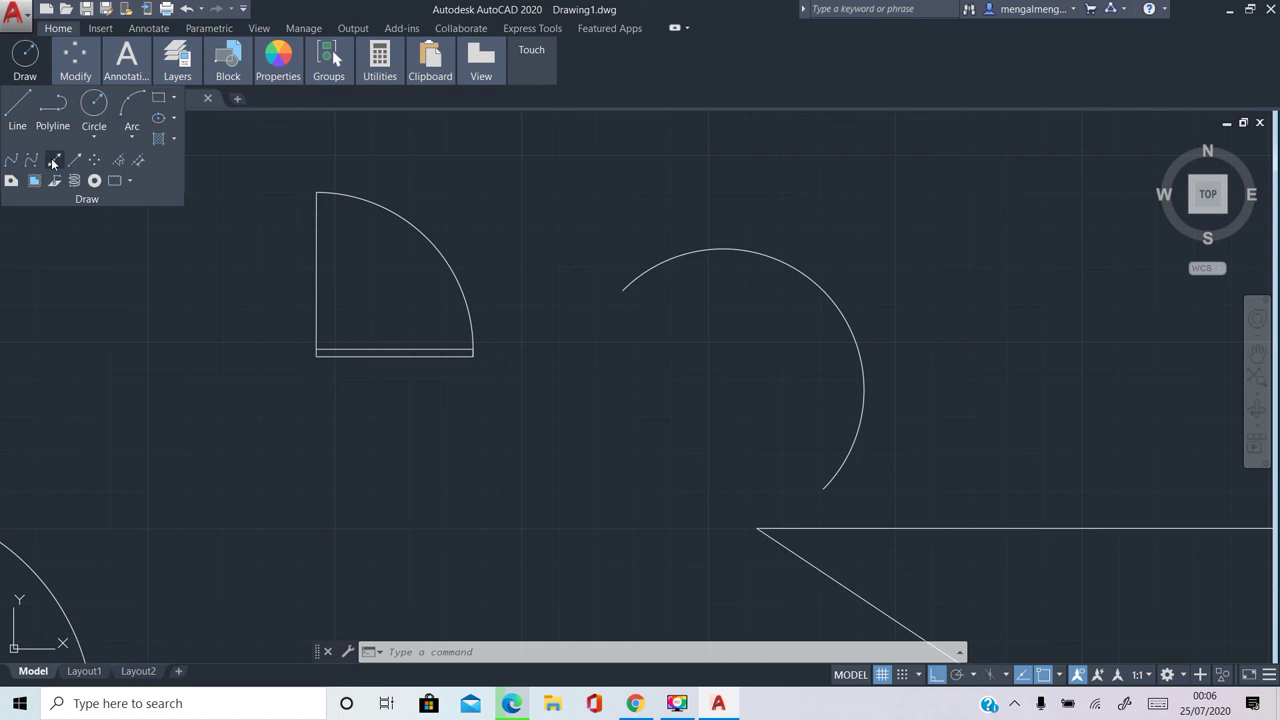
left_click(97, 137)
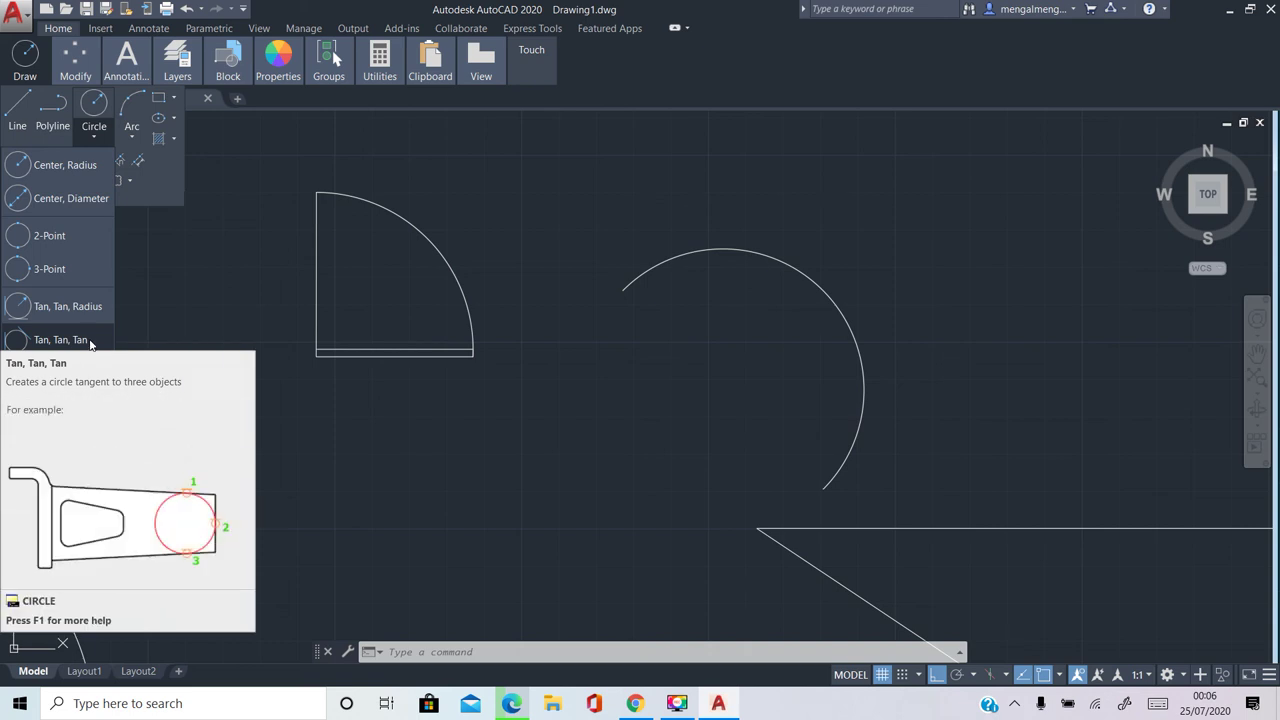
left_click(46, 137)
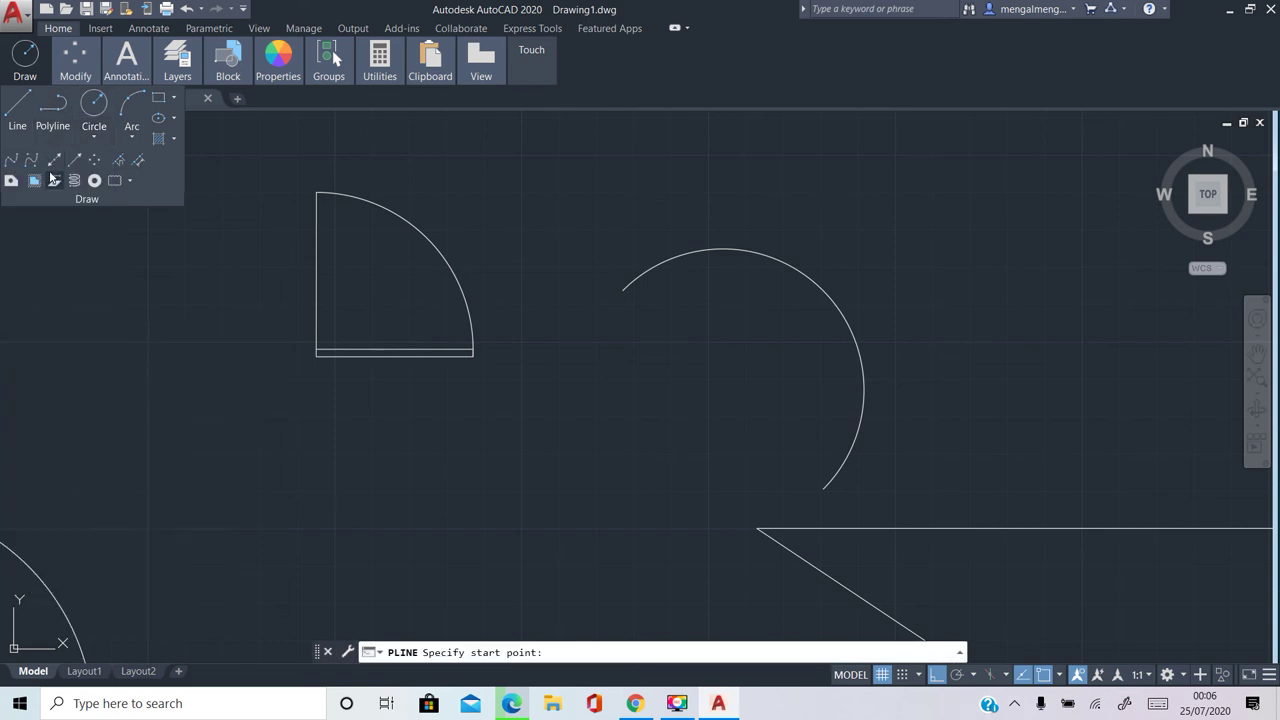
left_click(132, 138)
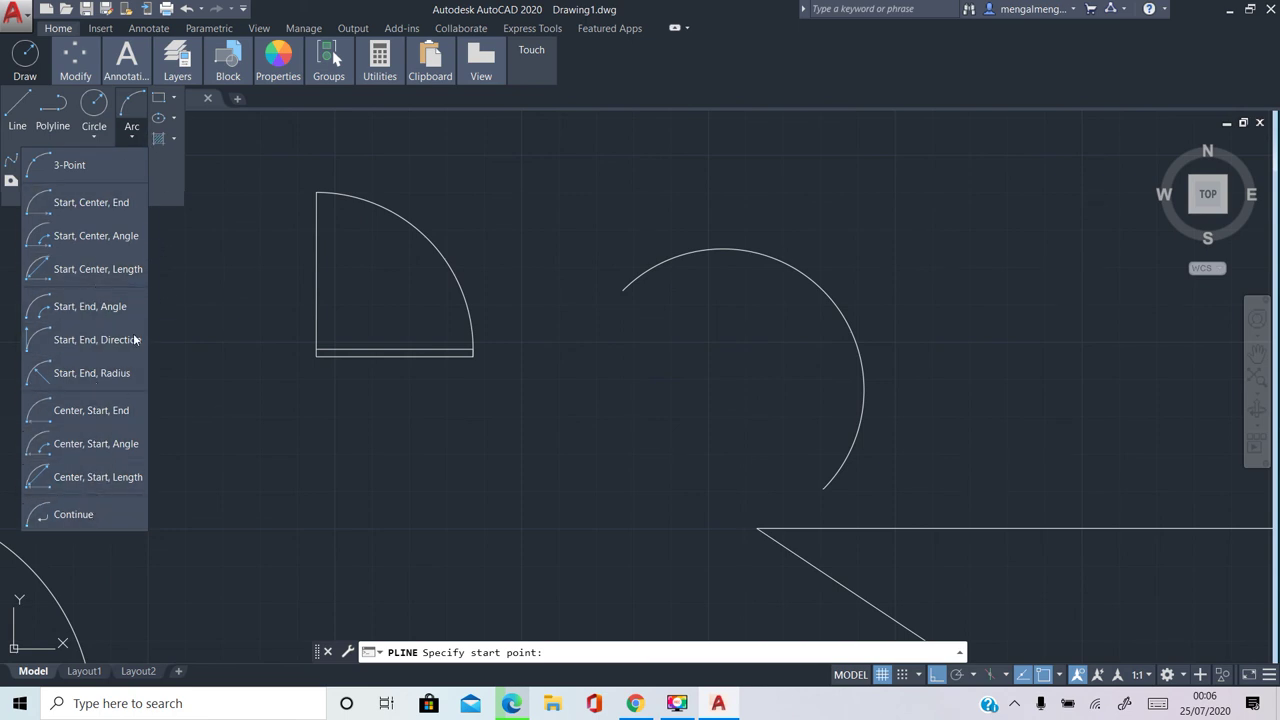
left_click(126, 132)
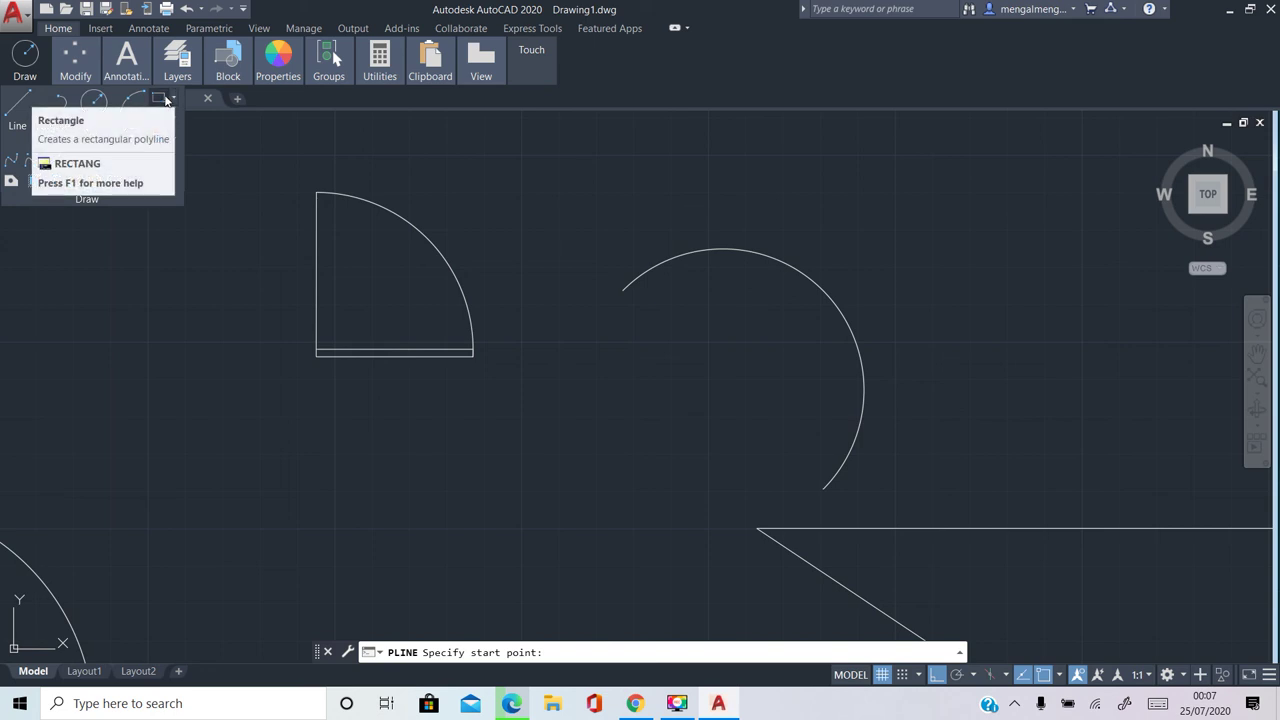
left_click(172, 99)
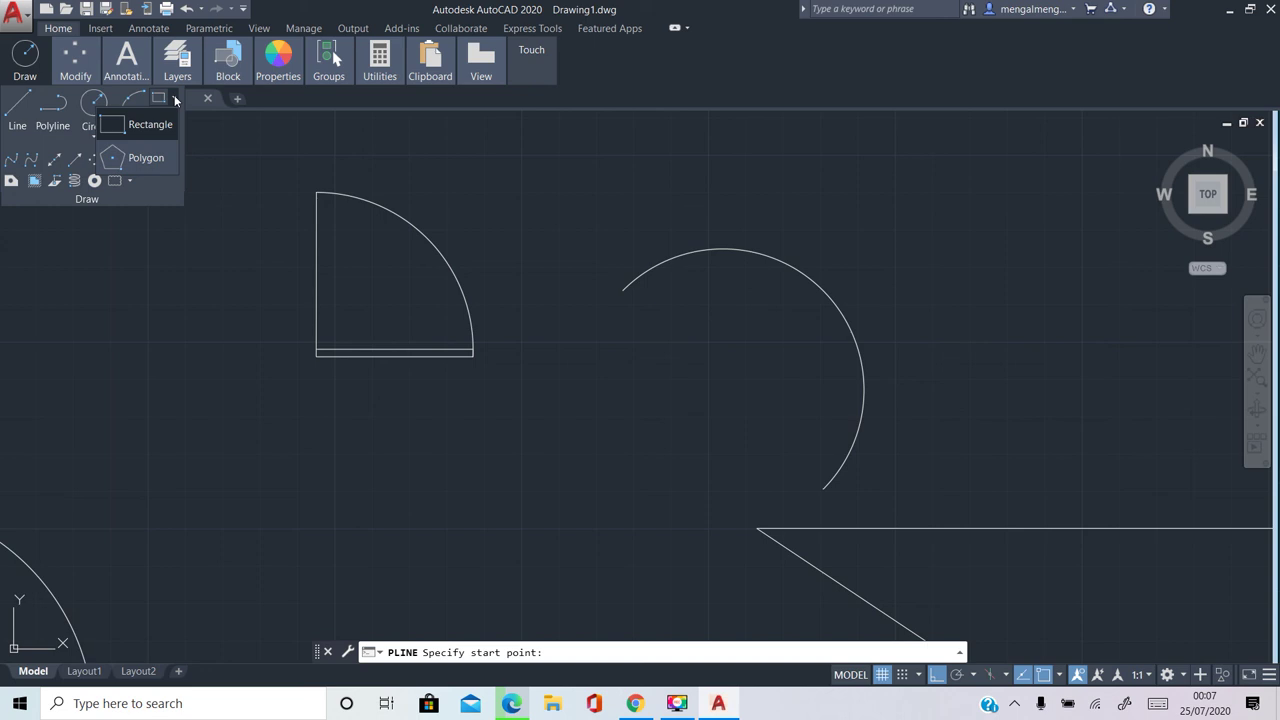
left_click(174, 99)
left_click(175, 101)
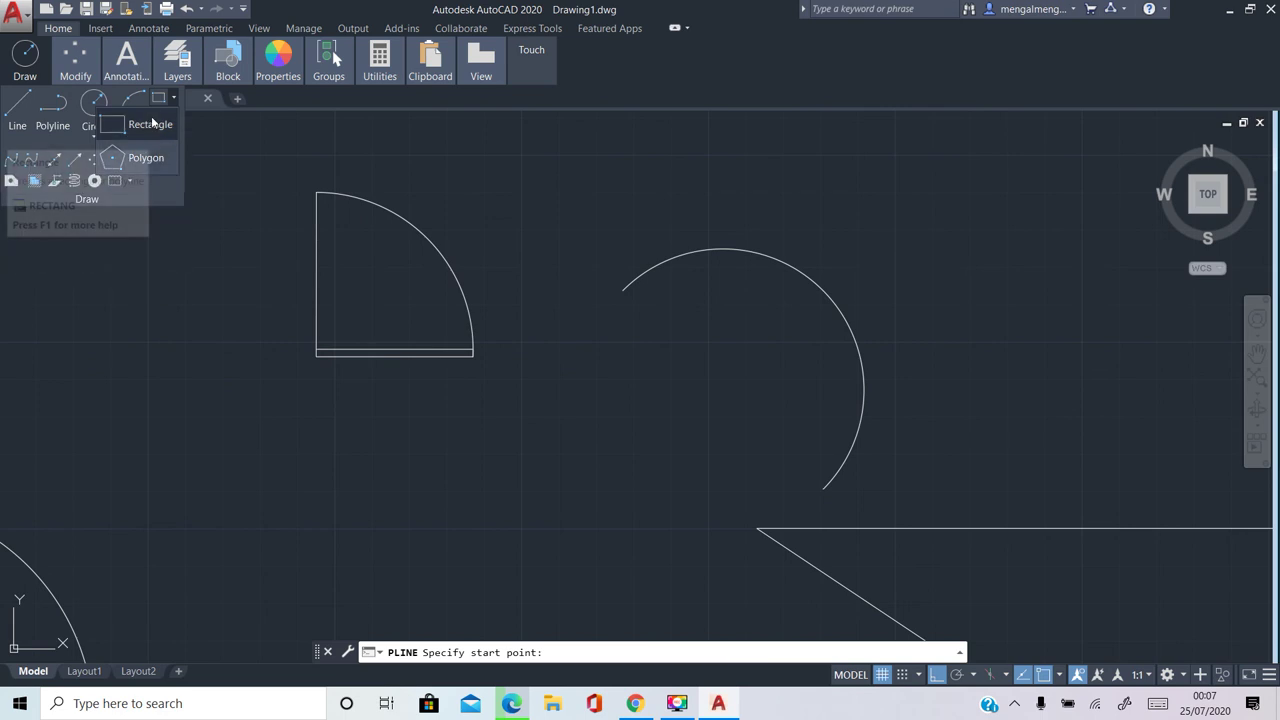
left_click(174, 99)
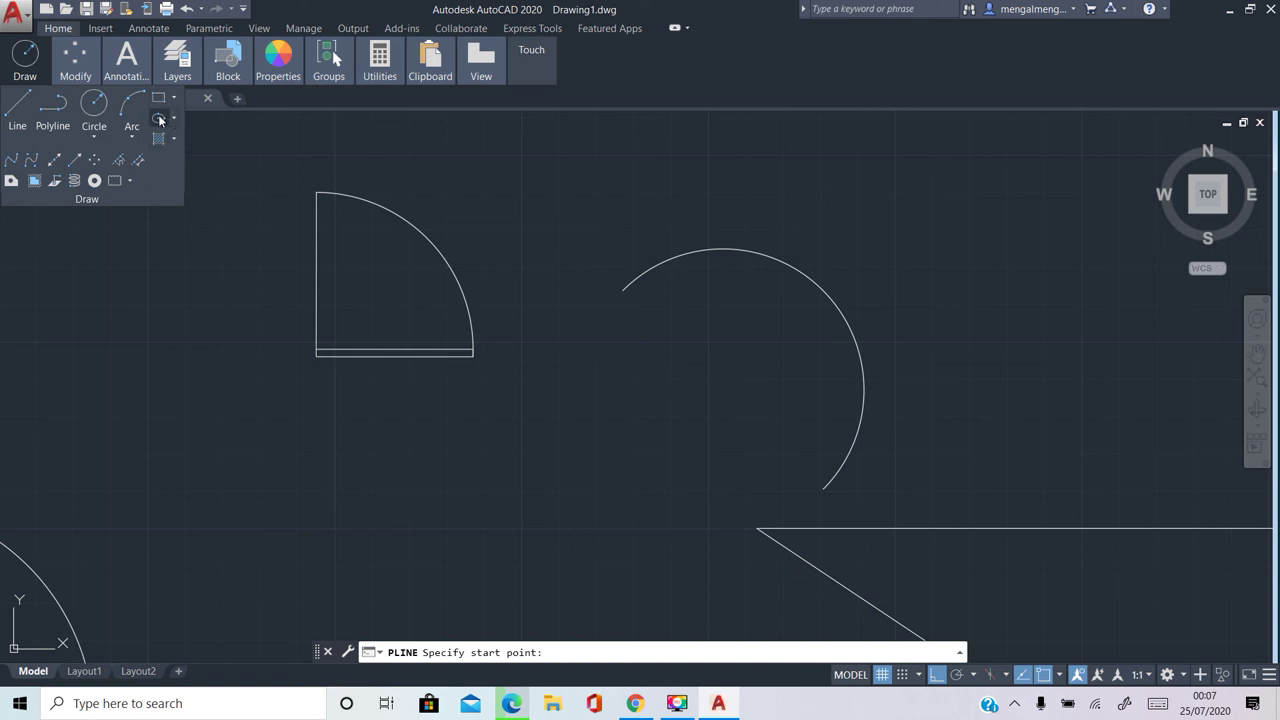
mouse_move(32, 160)
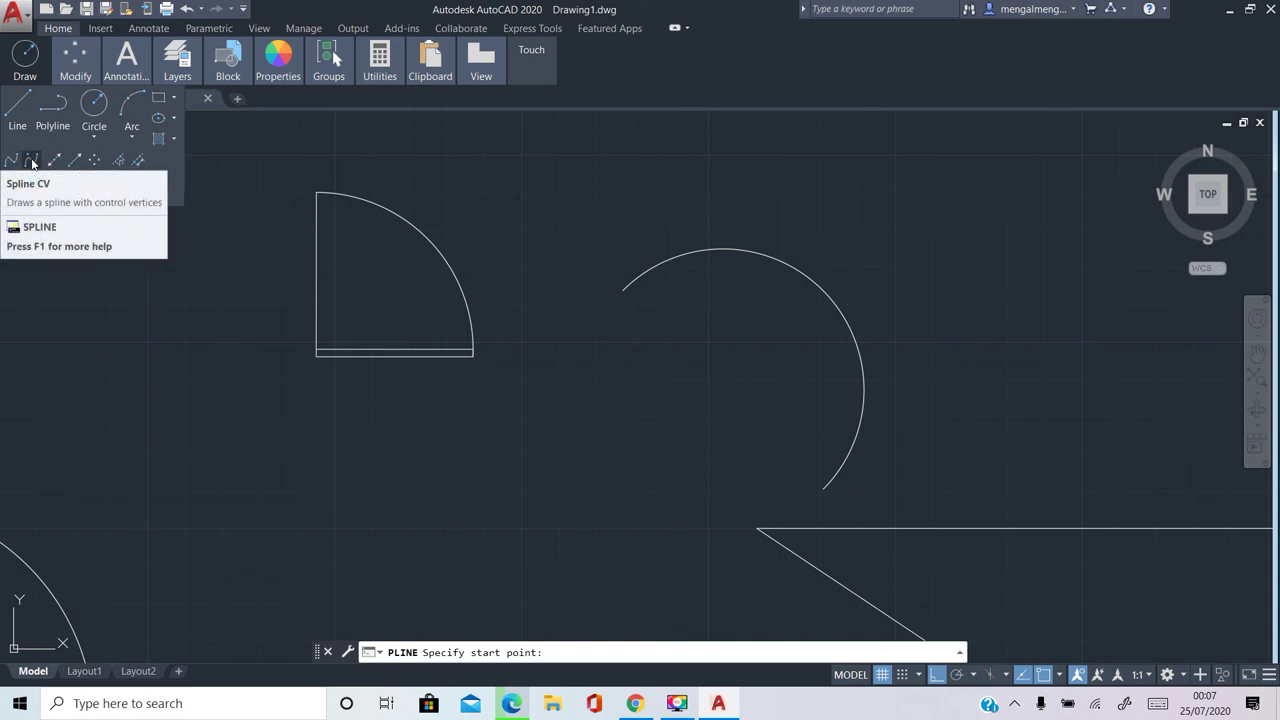
Draw a wavy fit-point spline through seven points across the upper left, above the door
left_click(19, 163)
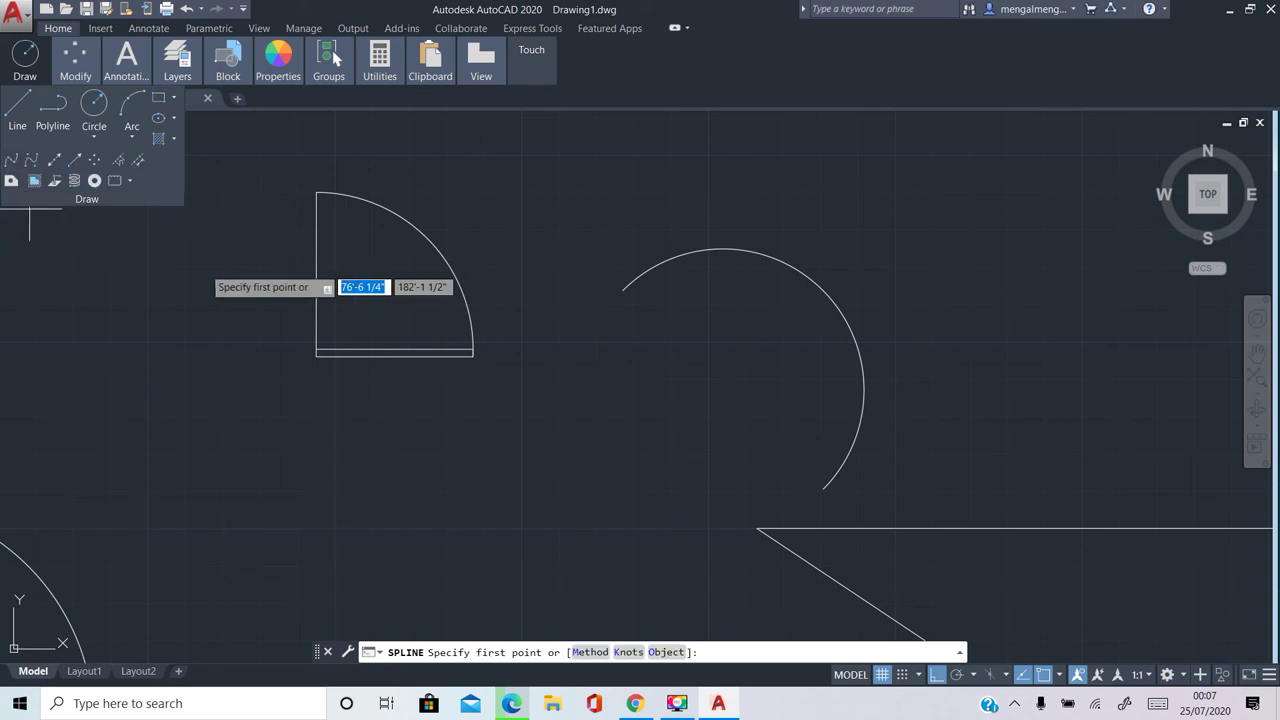
left_click(40, 320)
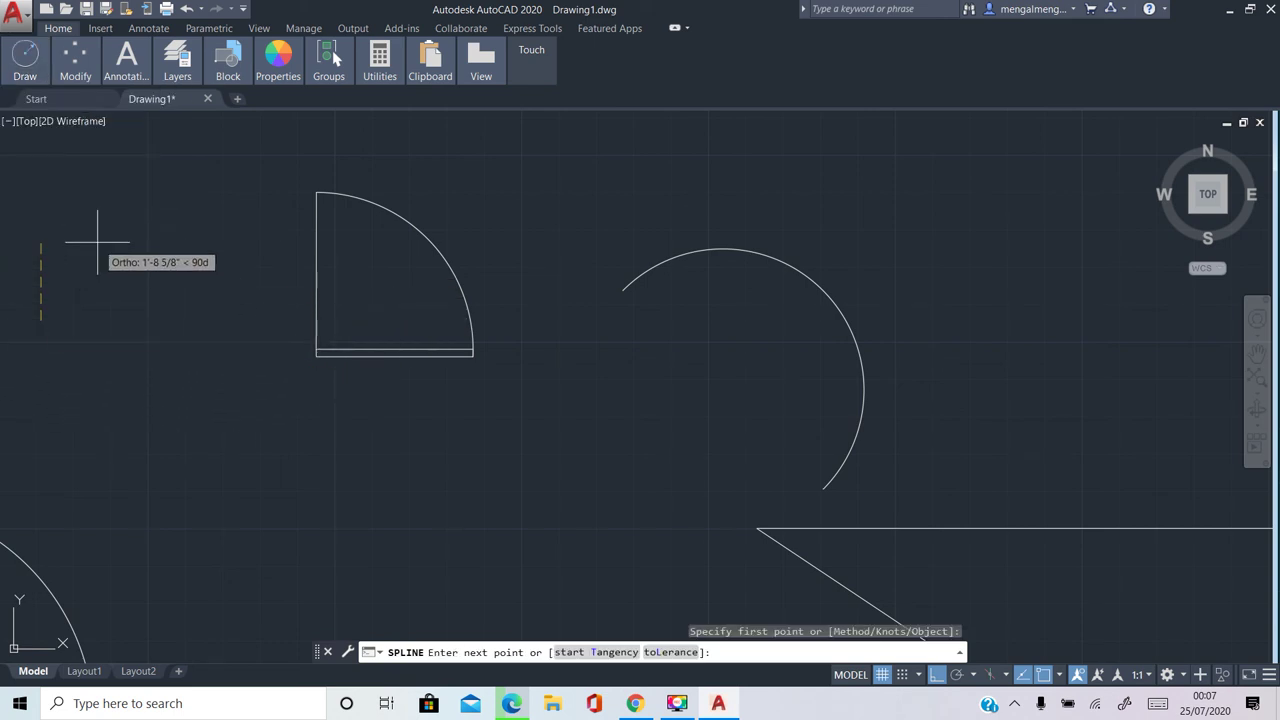
left_click(103, 236)
left_click(110, 298)
left_click(228, 290)
left_click(230, 162)
left_click(485, 240)
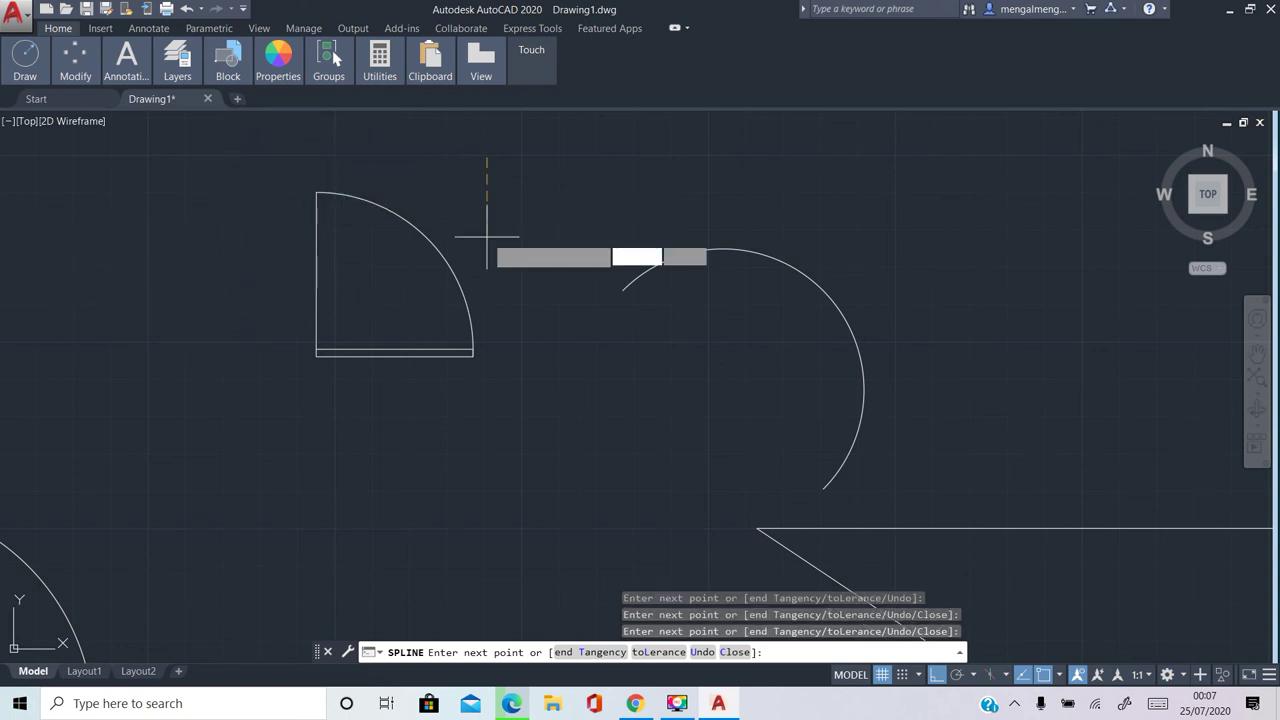
left_click(665, 175)
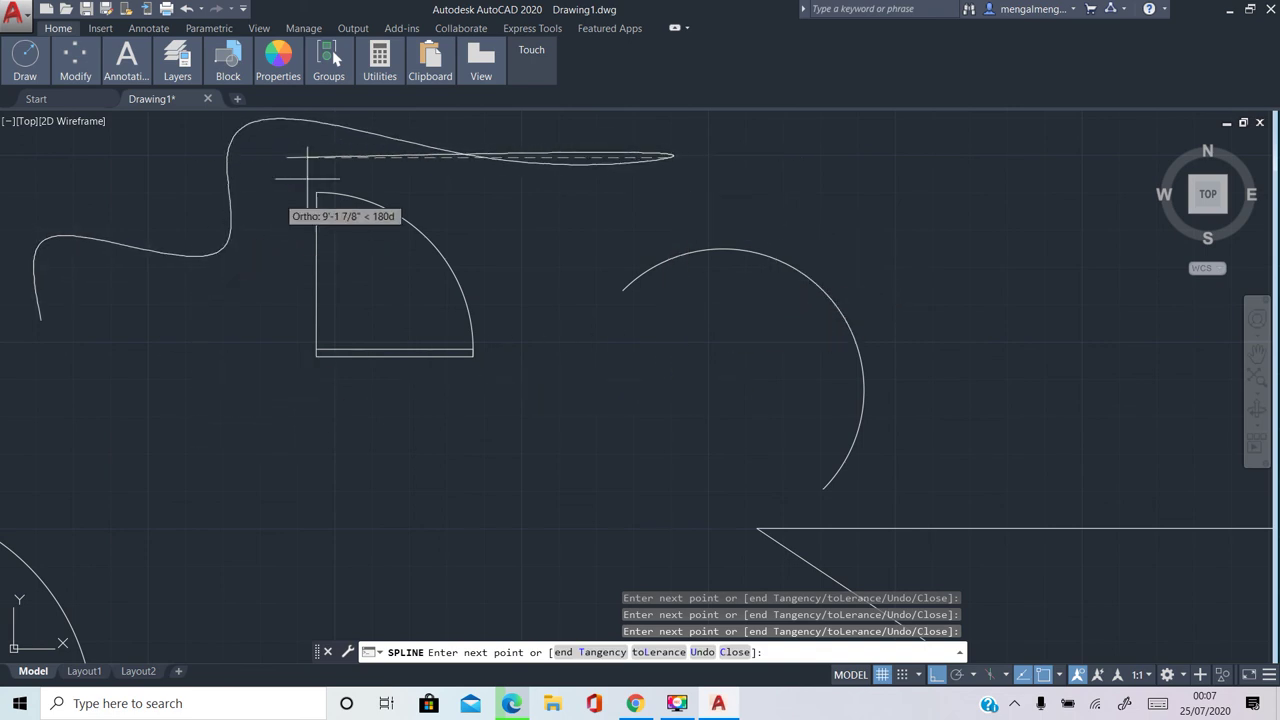
key("Return")
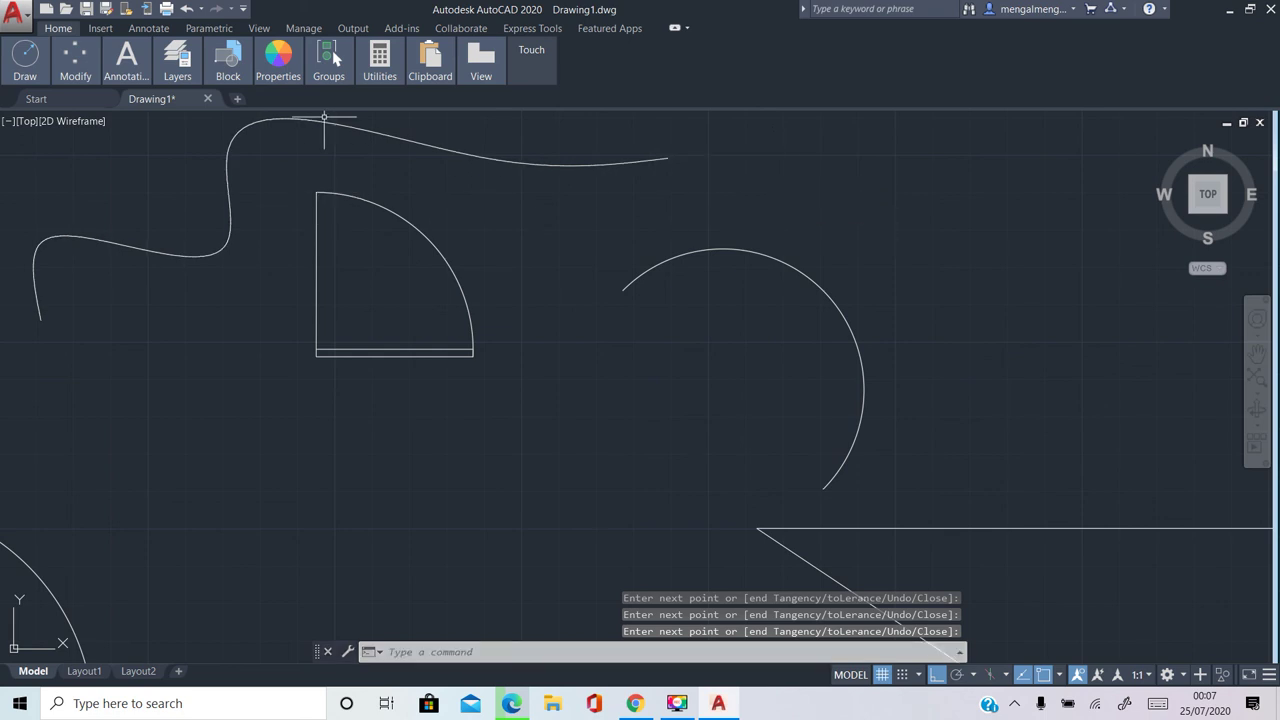
key("Escape")
Select the spline, review its right-click options, and reselect it with a crossing window
left_click(319, 122)
right_click(319, 122)
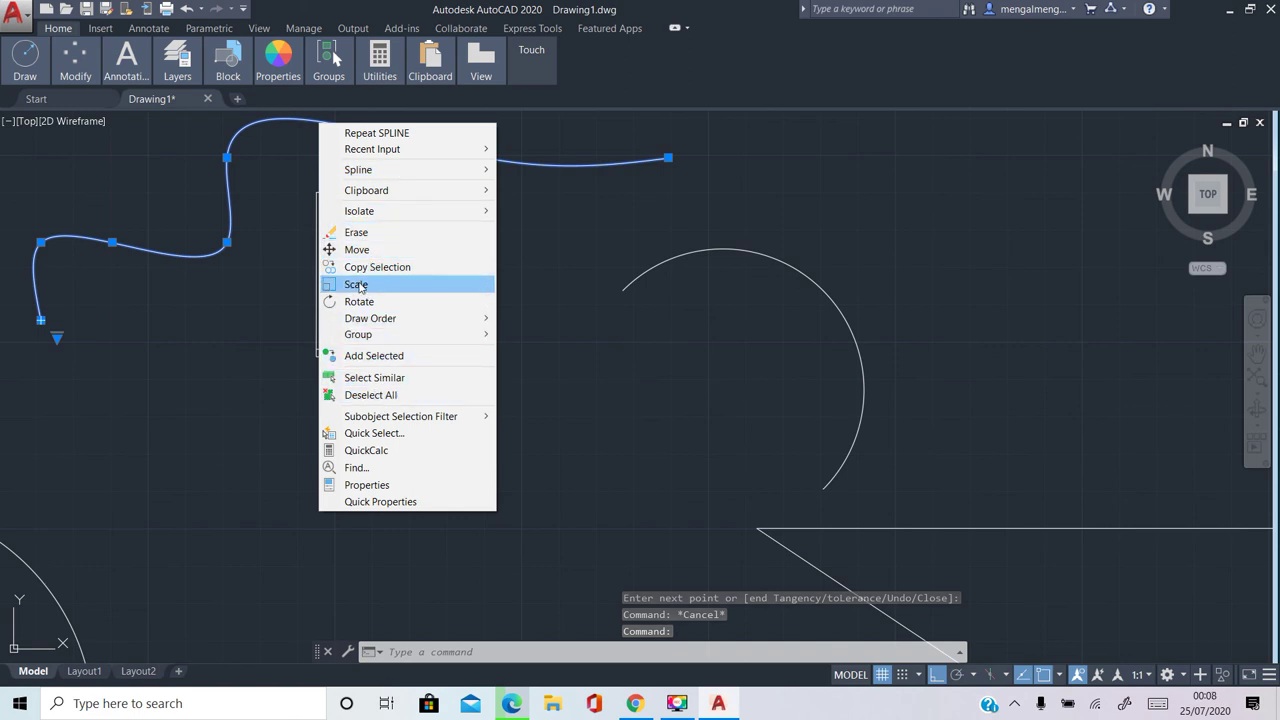
key("Escape")
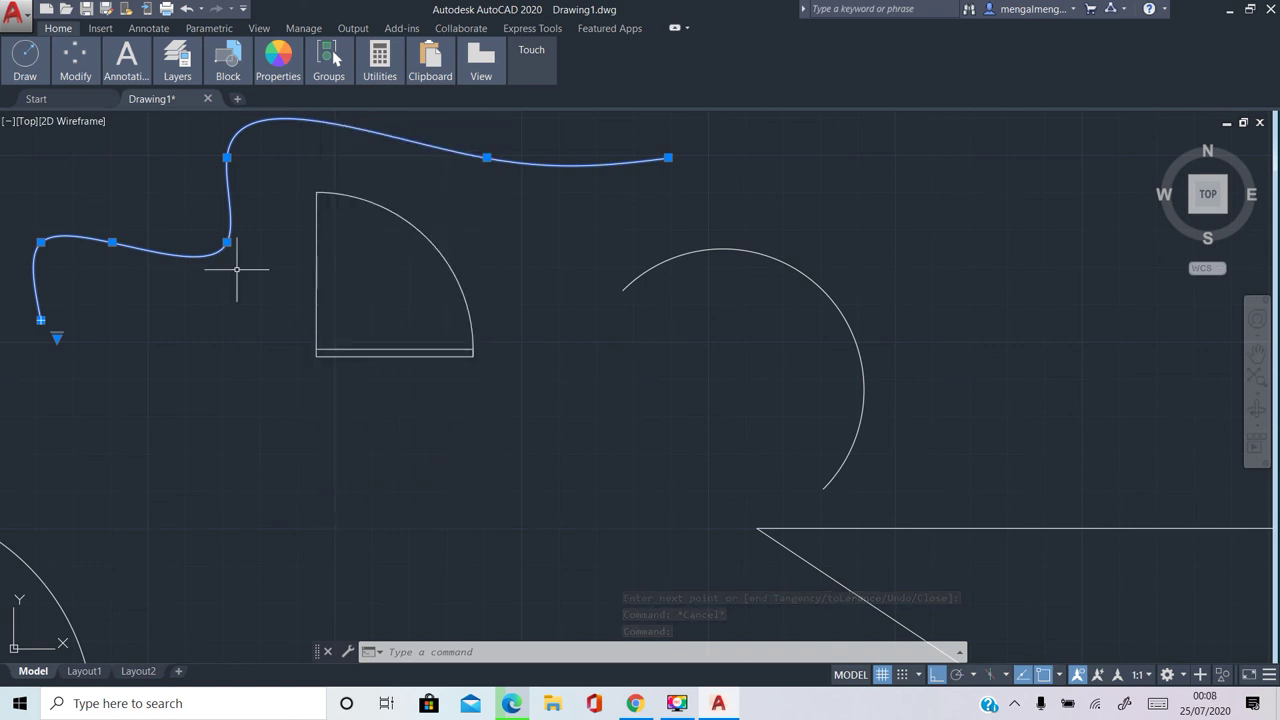
key("Escape")
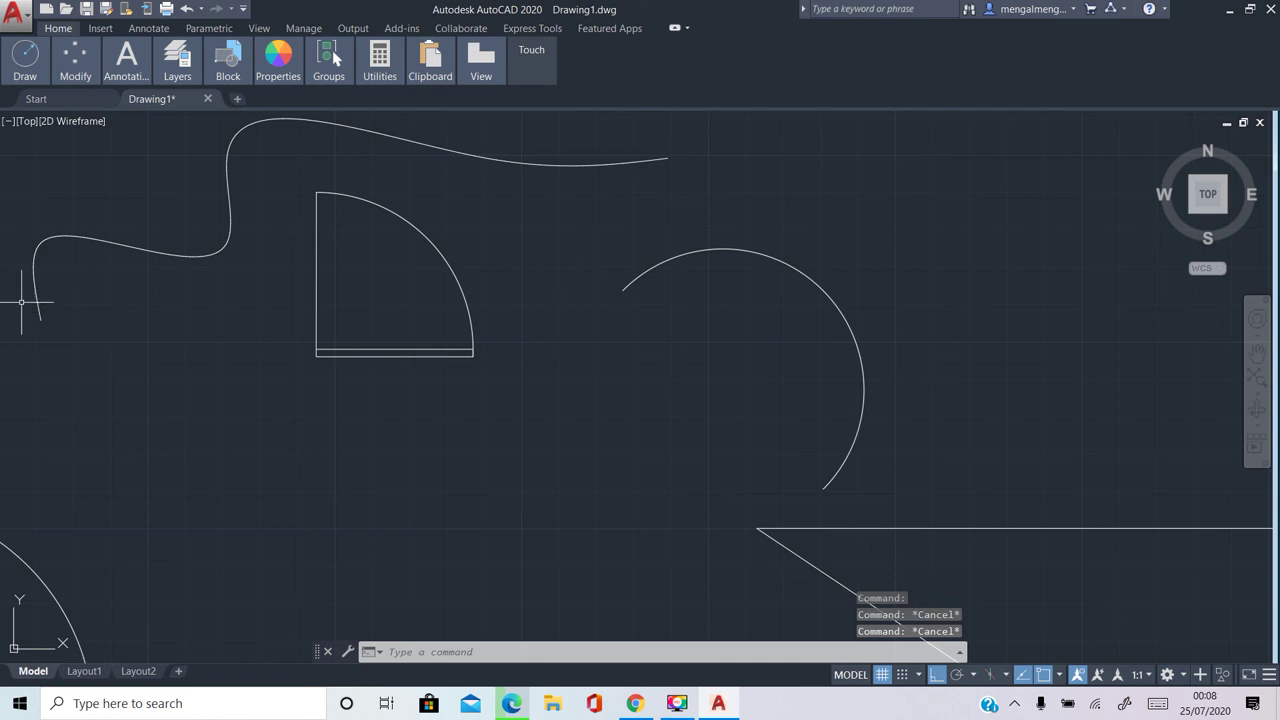
left_click(150, 204)
left_click(38, 348)
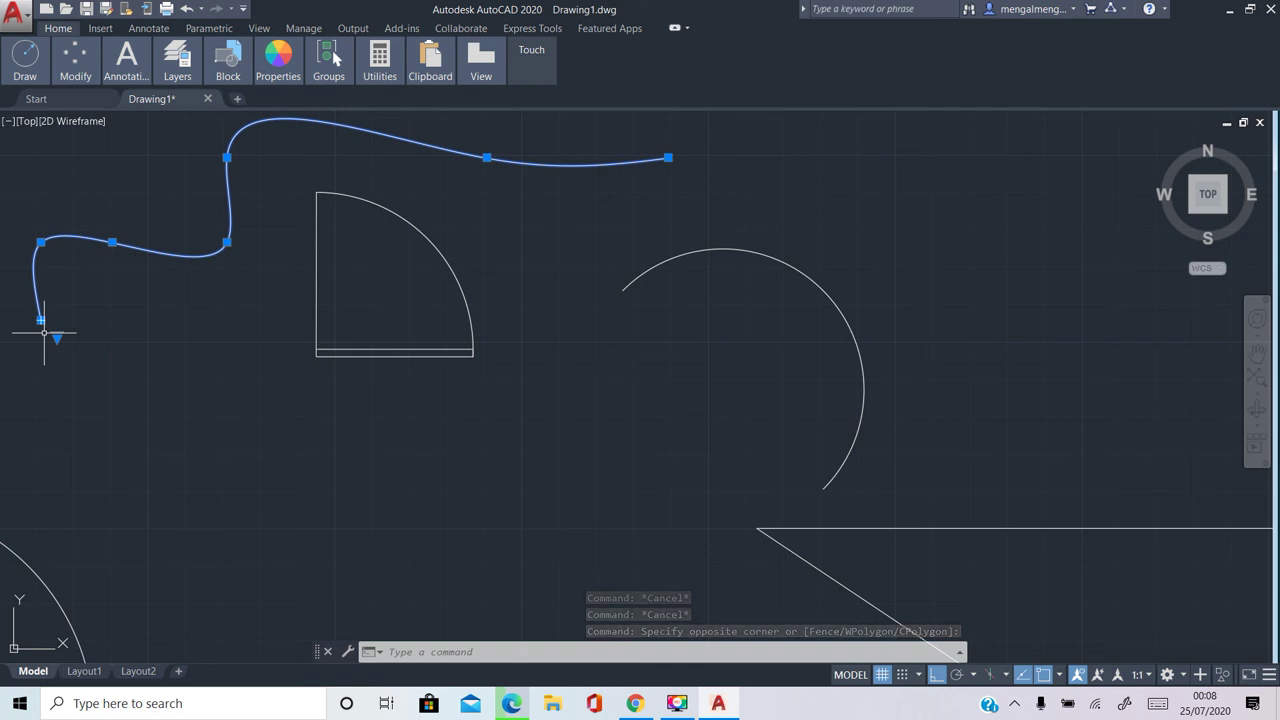
Erase the wavy spline and expand the Layers panel on the Home ribbon
key("Delete")
scroll(526, 206, "down", 4)
scroll(526, 210, "down", 4)
scroll(526, 213, "up", 2)
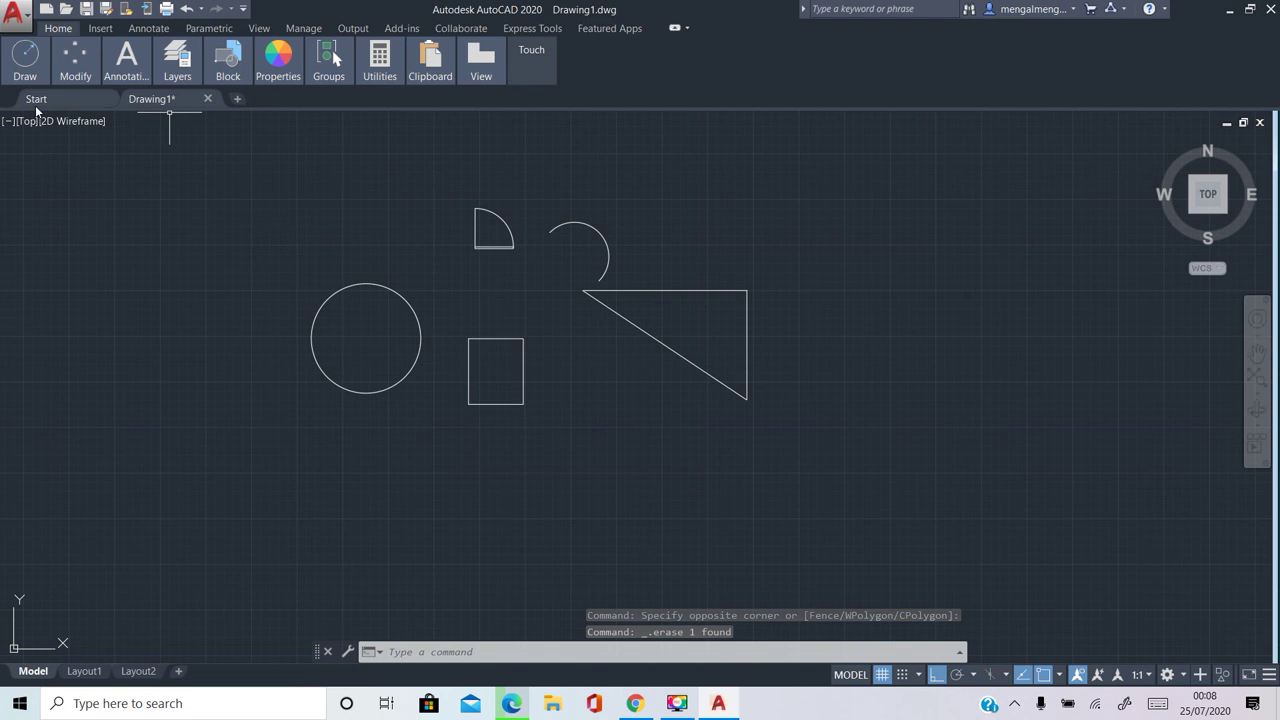
left_click(28, 72)
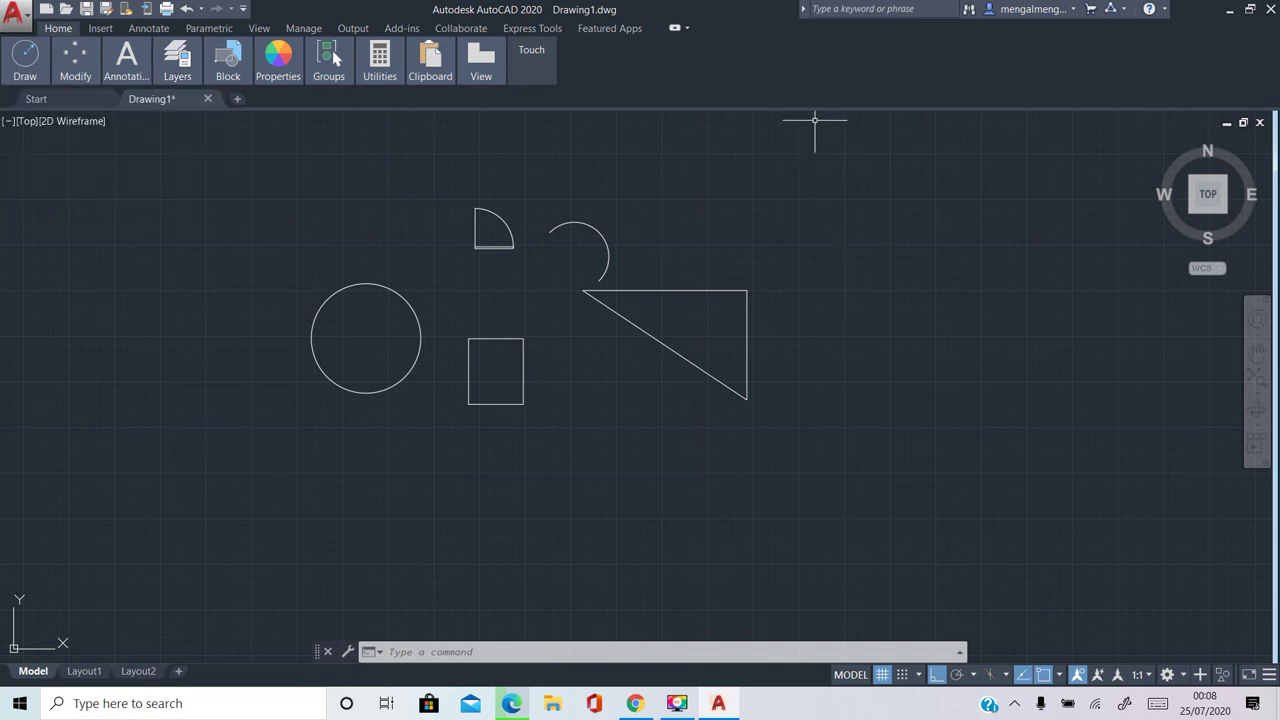
Select all the remaining shapes with a window, then clear the selection
left_click(815, 120)
left_click(249, 455)
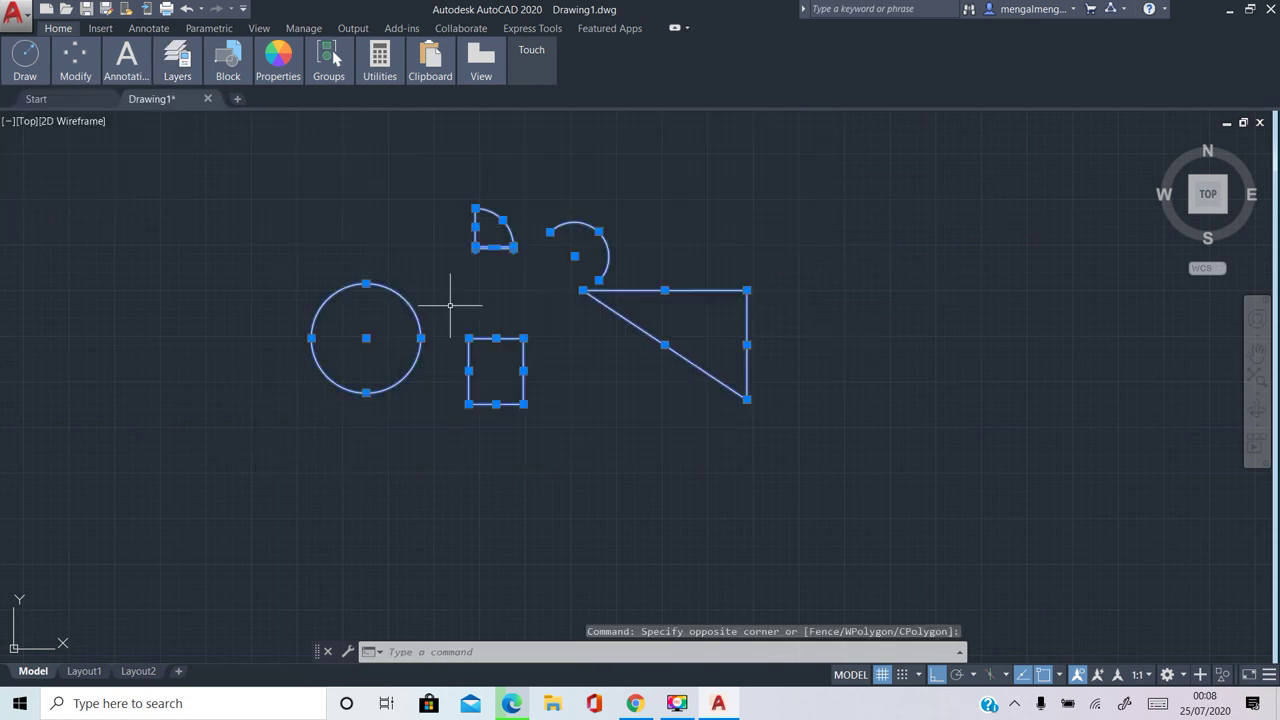
left_click(758, 243)
left_click(793, 204)
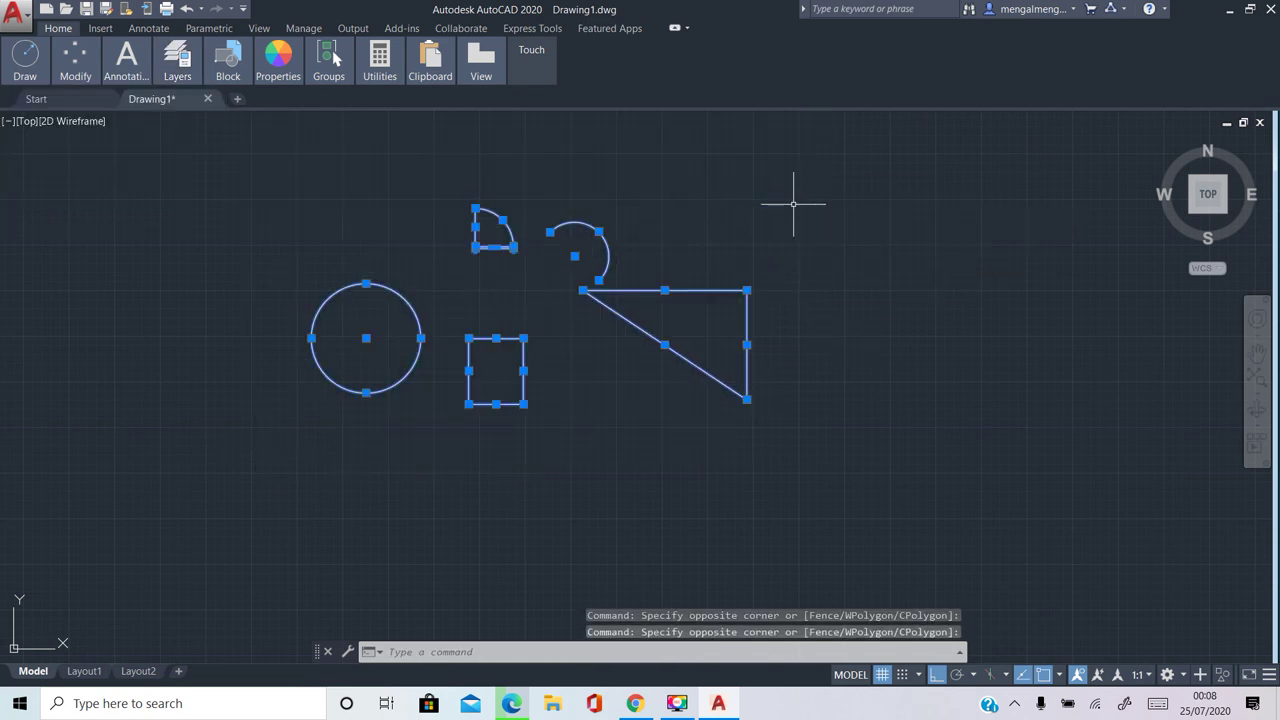
key("Escape")
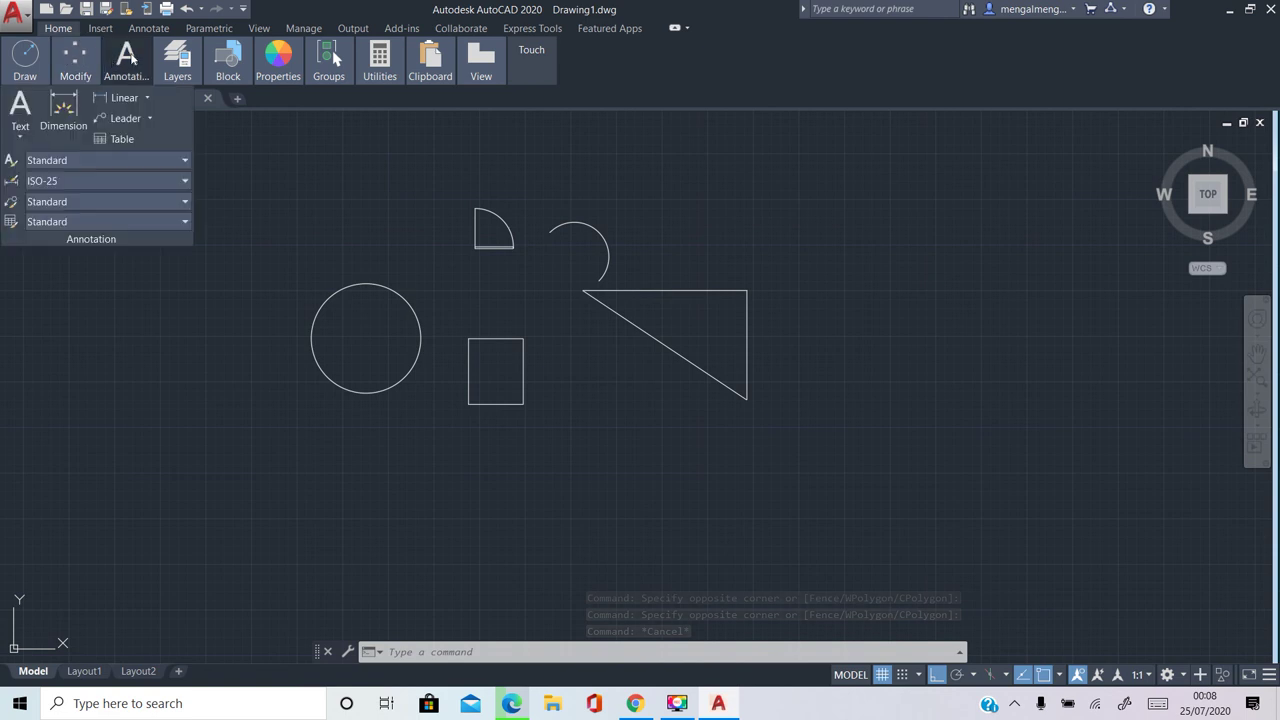
mouse_move(177, 62)
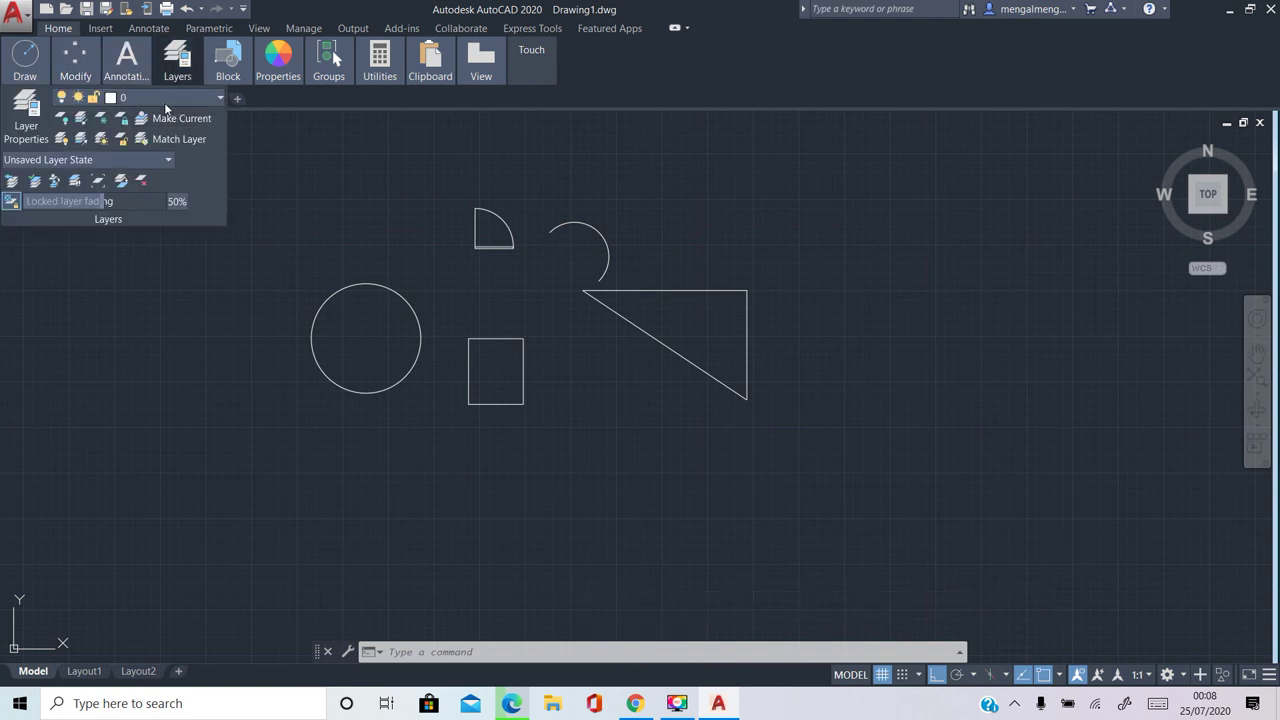
Create a new layer named Door with red colour index 10
left_click(35, 128)
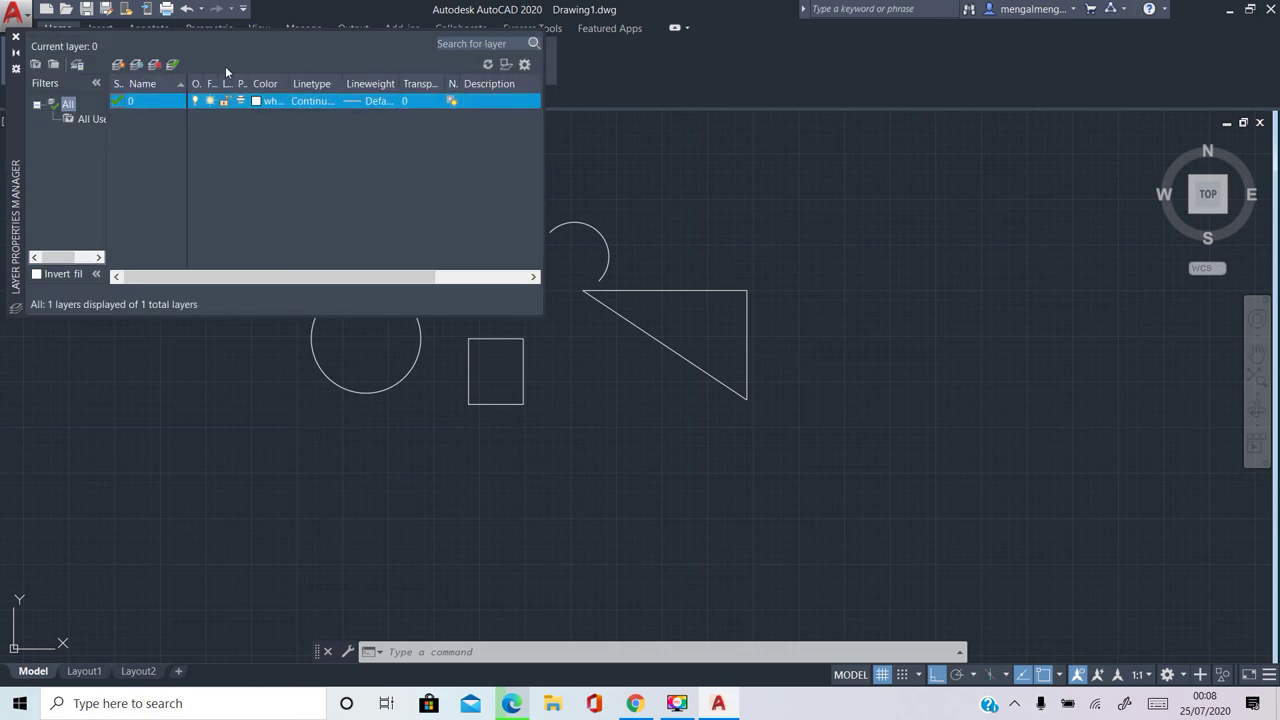
left_click(118, 65)
type("Door")
key("Return")
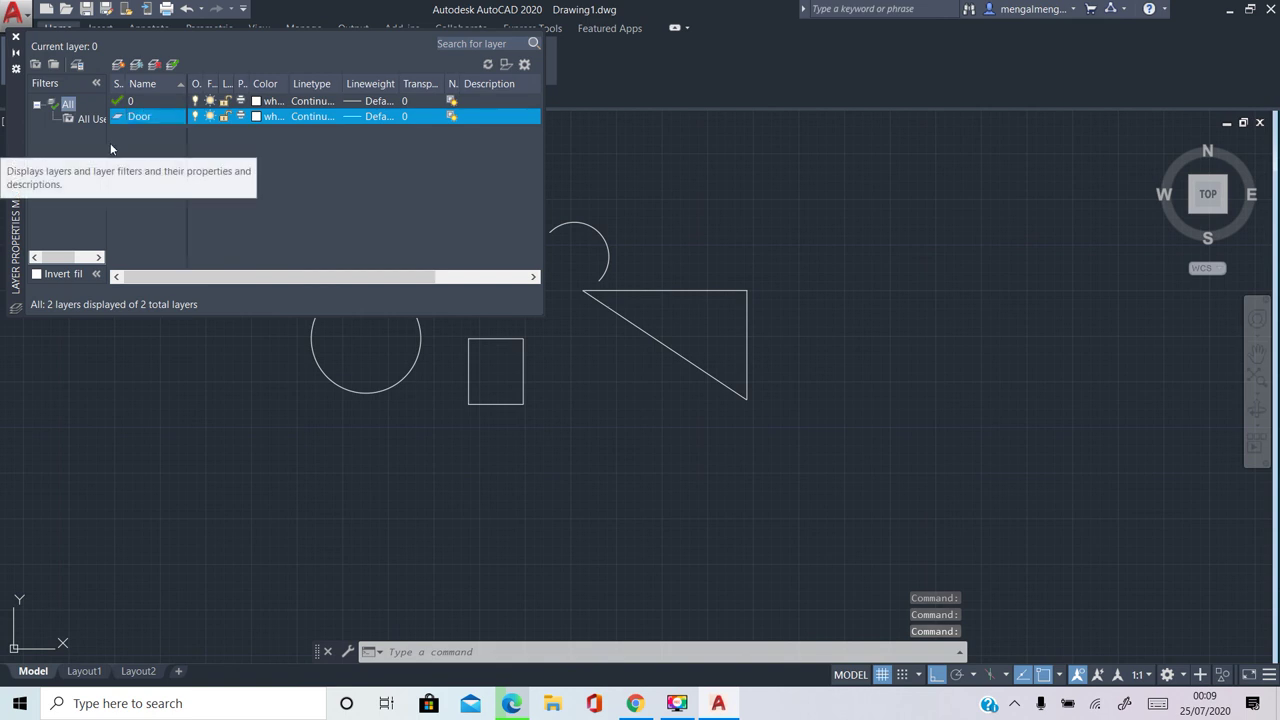
left_click(257, 116)
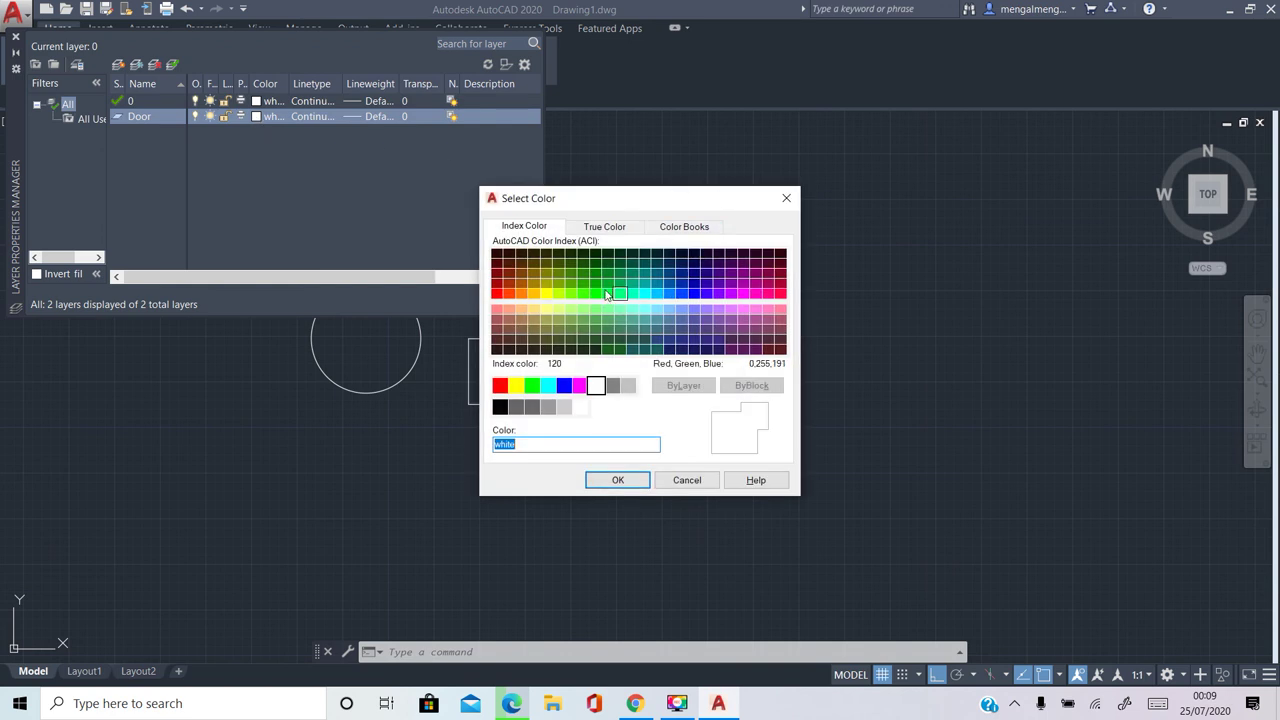
left_click(496, 291)
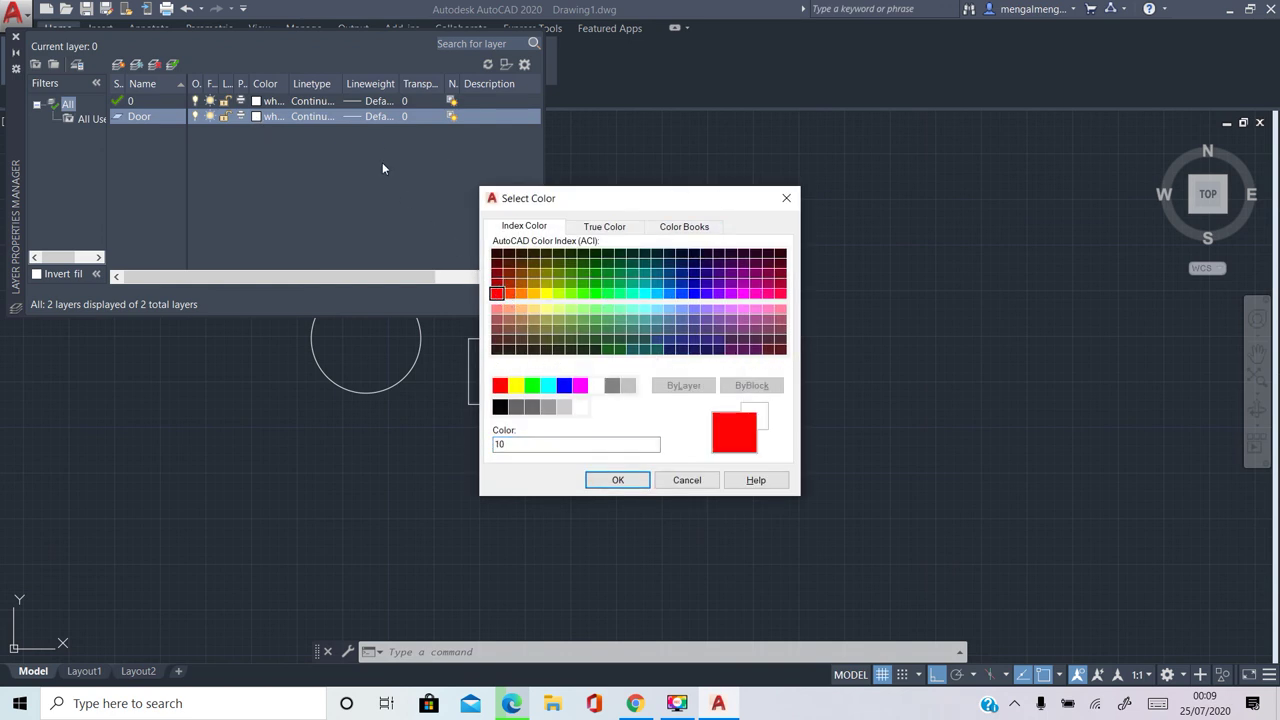
left_click(618, 480)
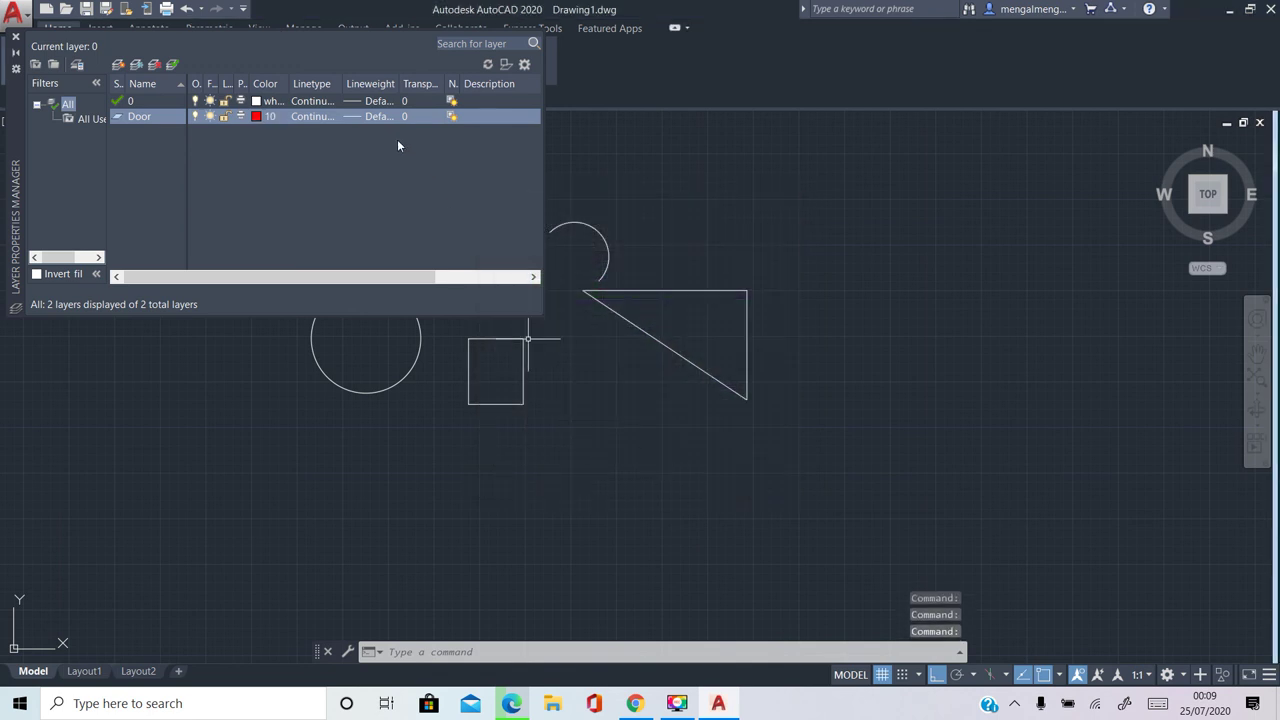
left_click(319, 116)
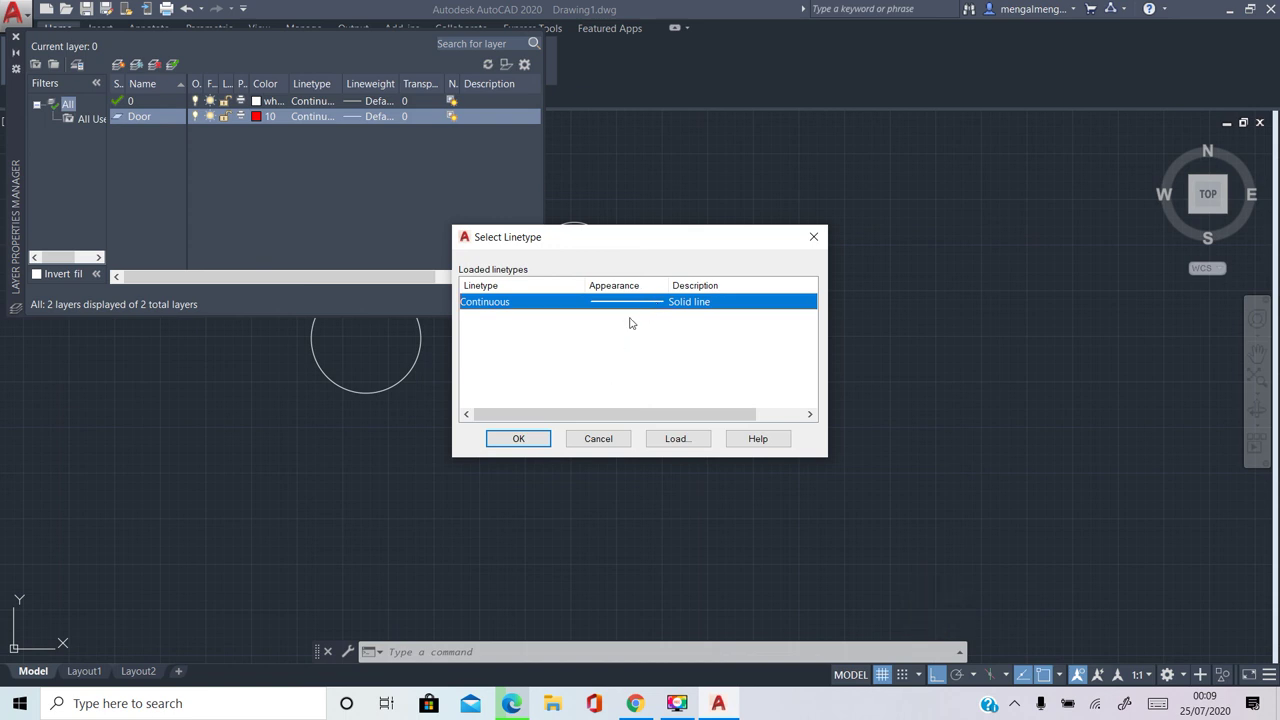
left_click(677, 438)
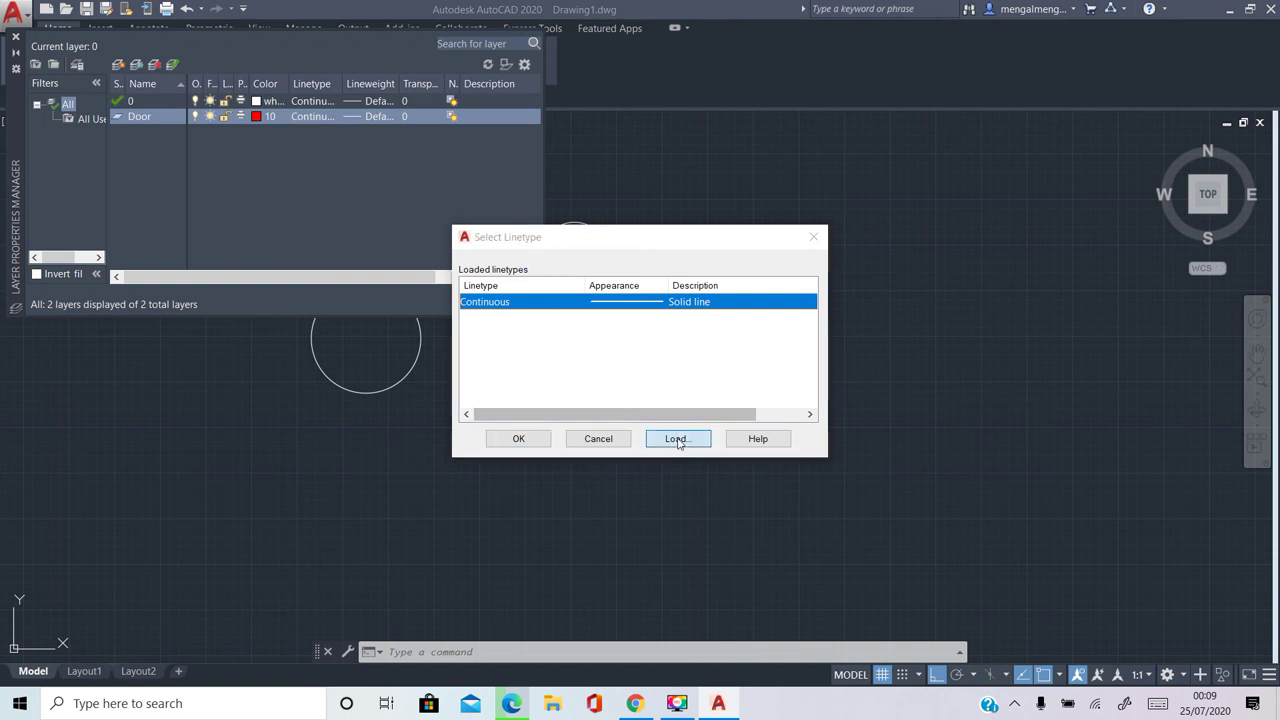
scroll(567, 350, "down", 1)
scroll(567, 350, "down", 2)
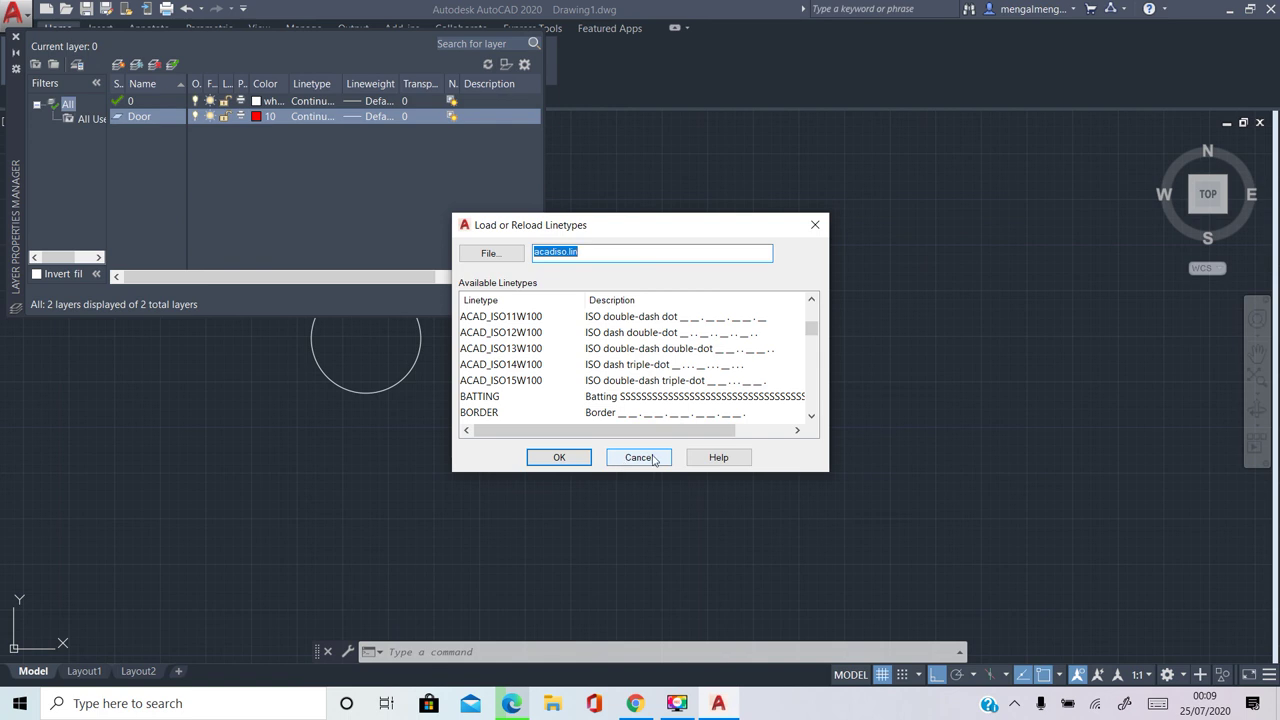
left_click(639, 457)
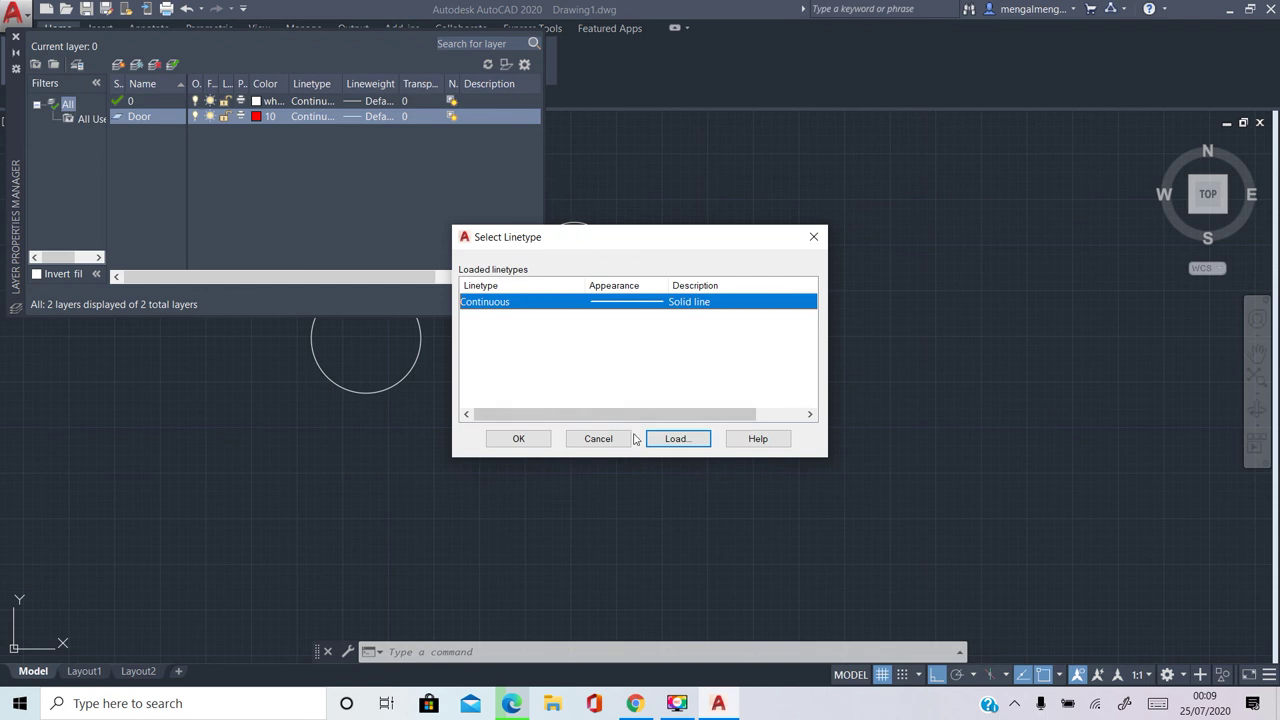
left_click(600, 440)
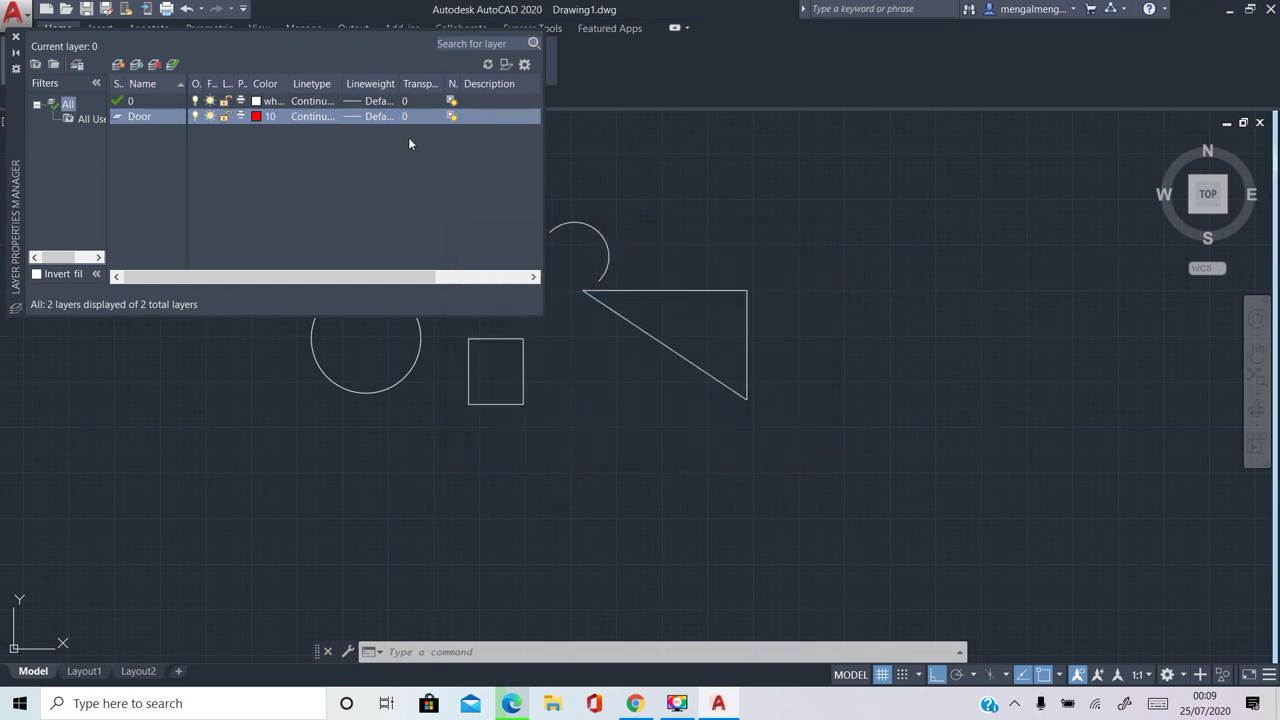
Set the Door layer's lineweight to 0.05 mm, leaving its transparency at 0
left_click(373, 116)
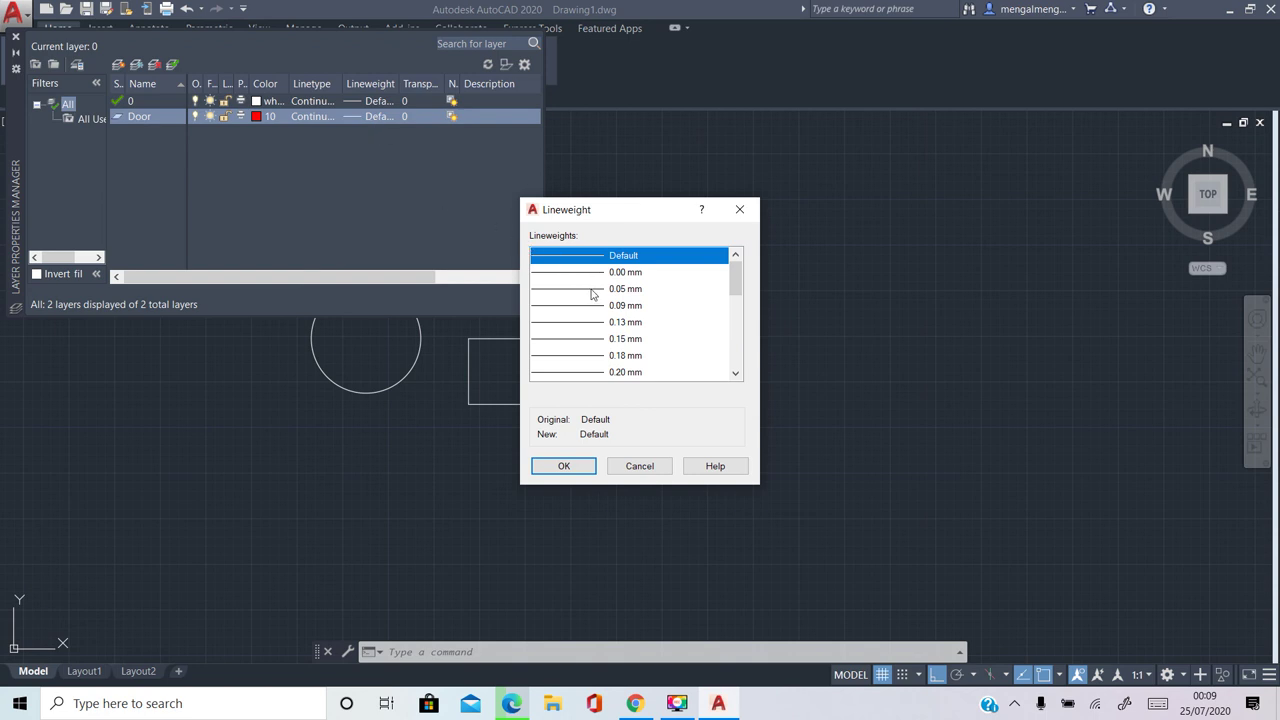
left_click(591, 290)
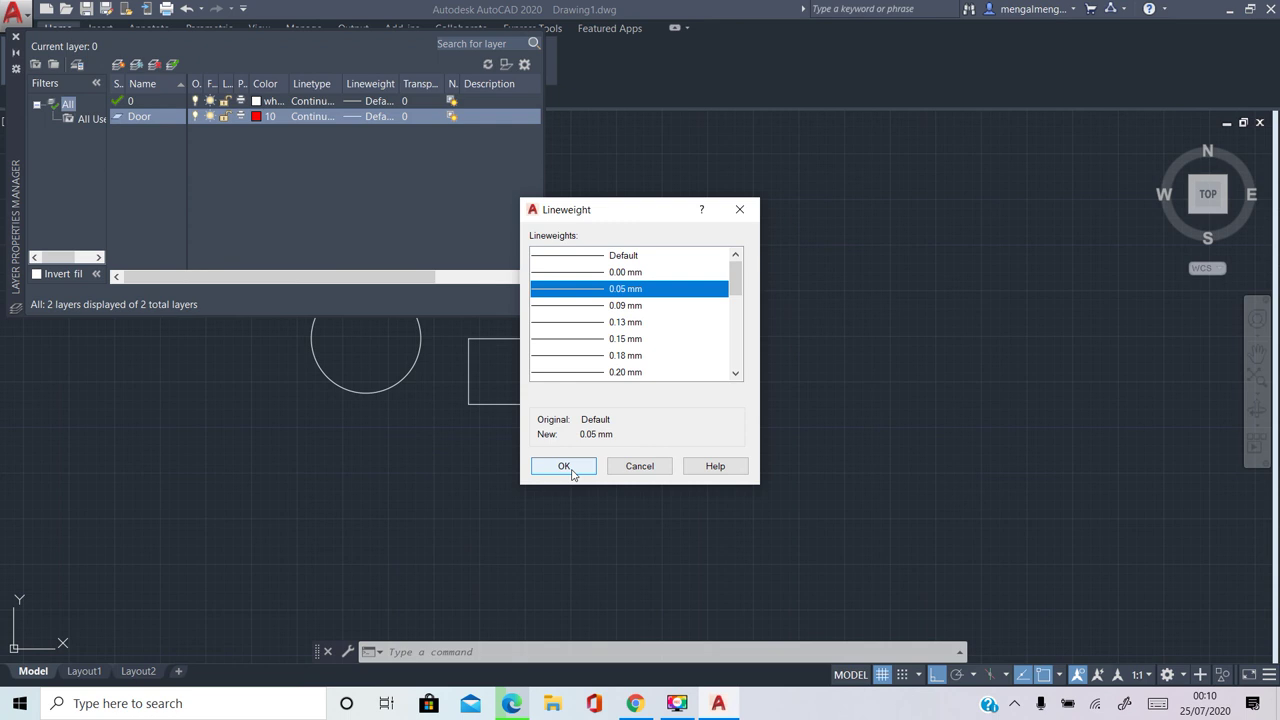
left_click(564, 466)
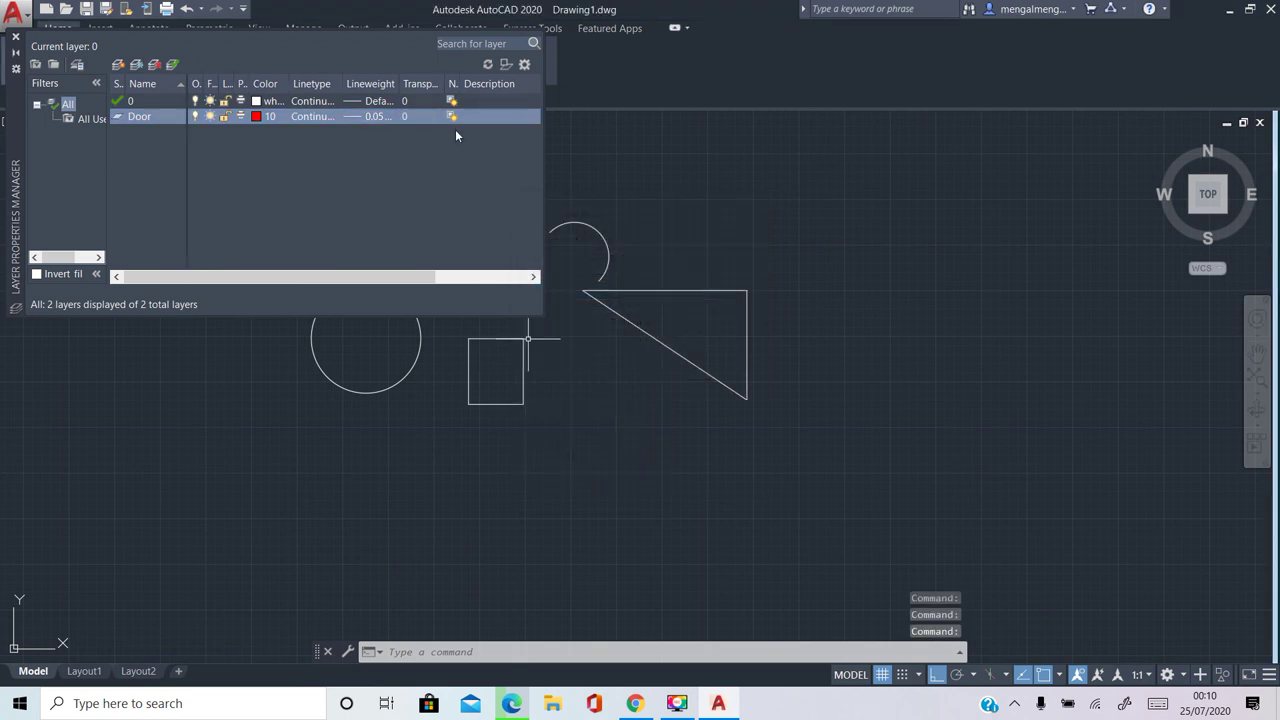
left_click(407, 116)
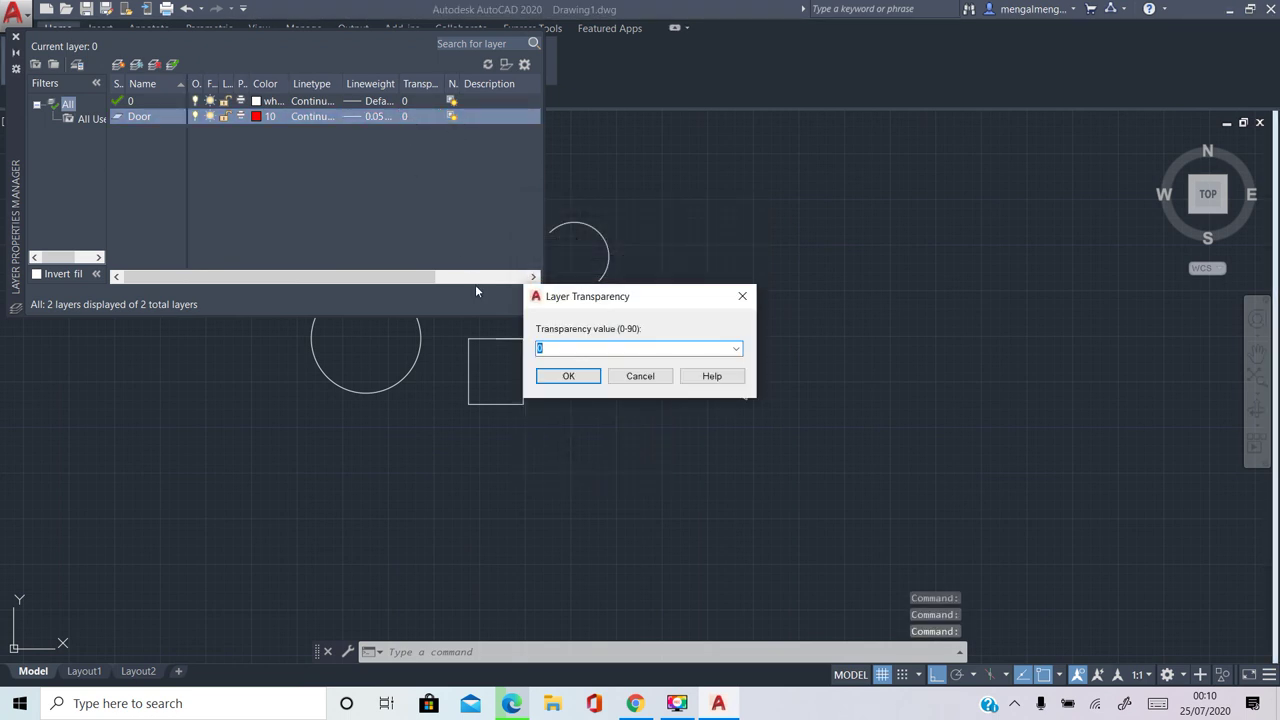
left_click(616, 376)
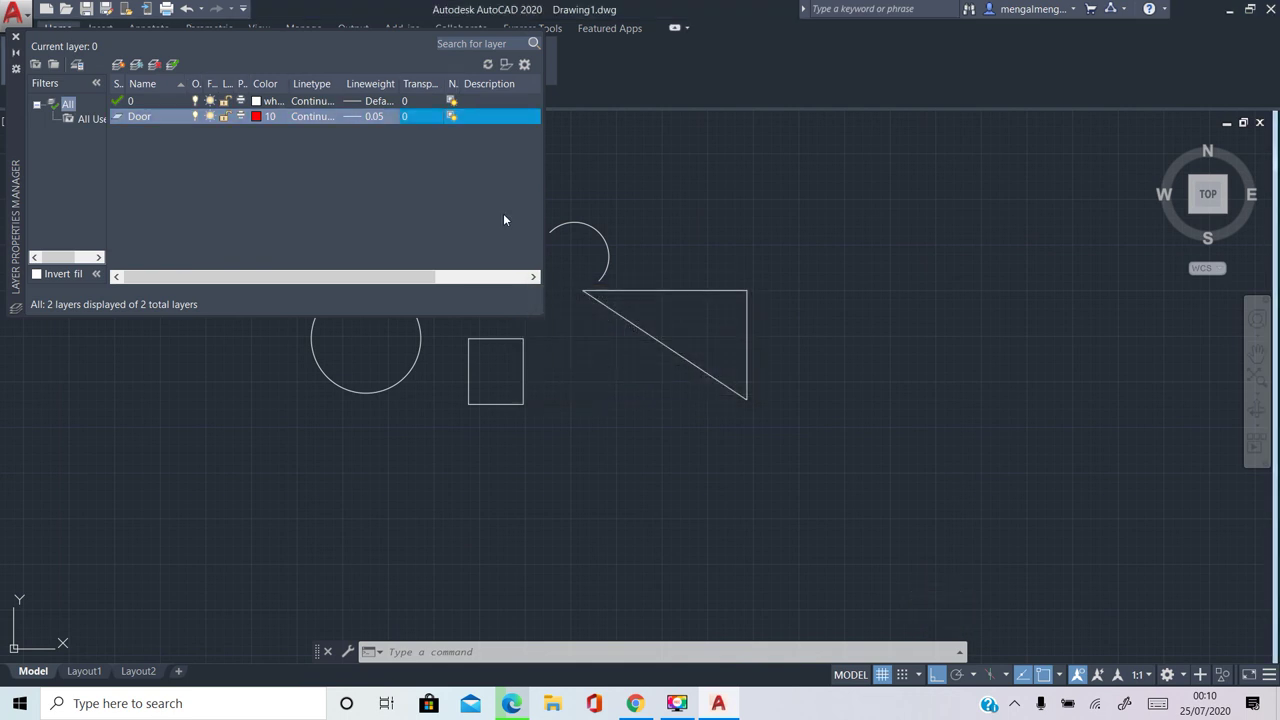
Create a Boundry Wall layer with colour 210 and the Continuous linetype
left_click(119, 65)
type("Boundr")
type("y Wall")
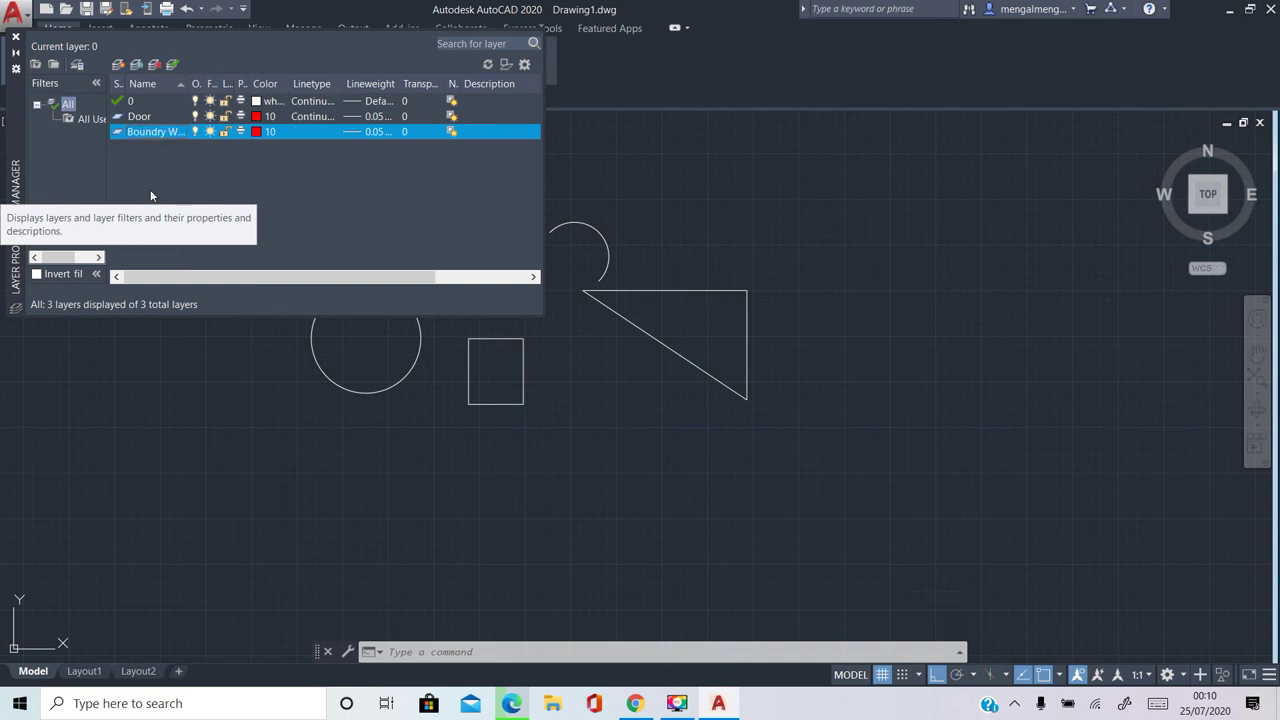
key("Return")
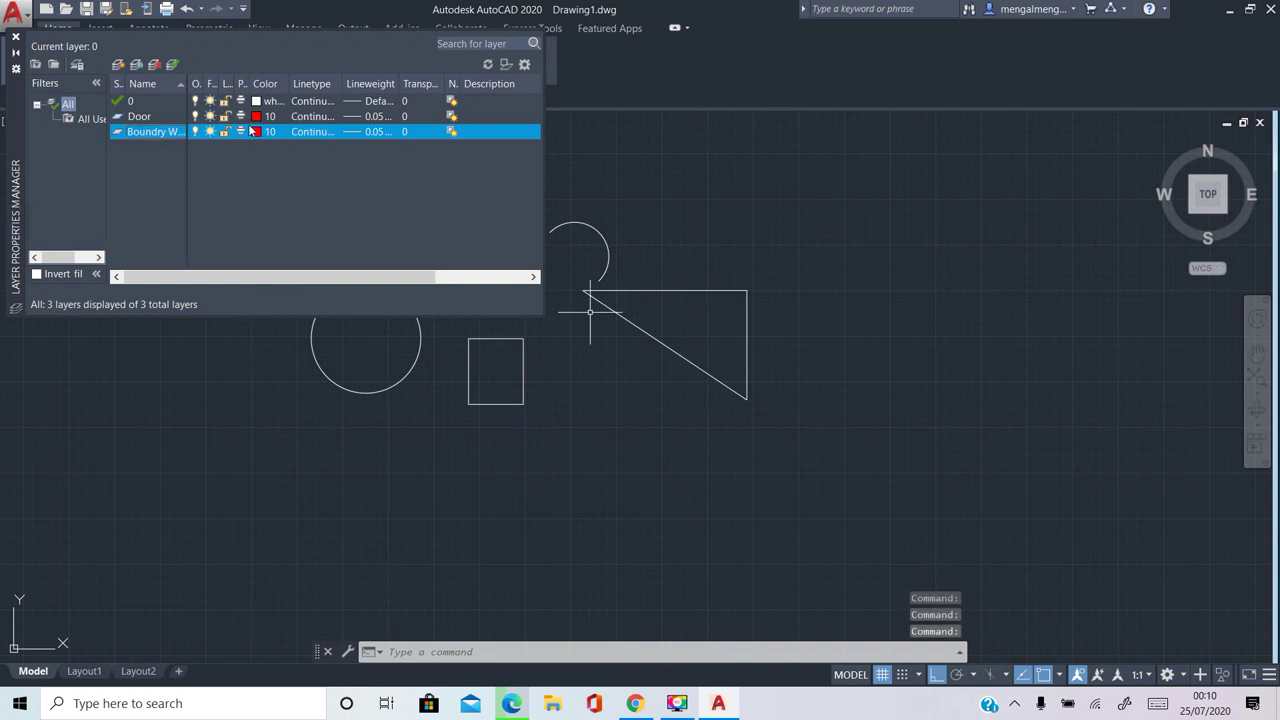
left_click(257, 135)
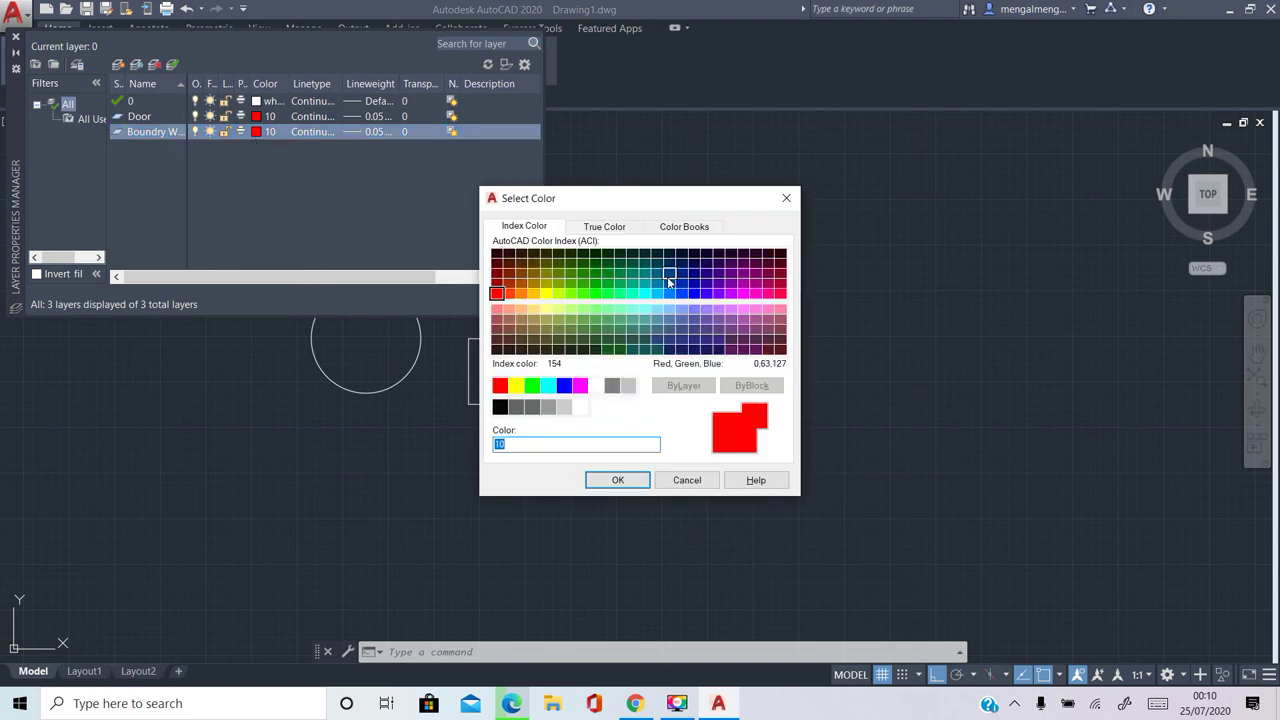
left_click(743, 293)
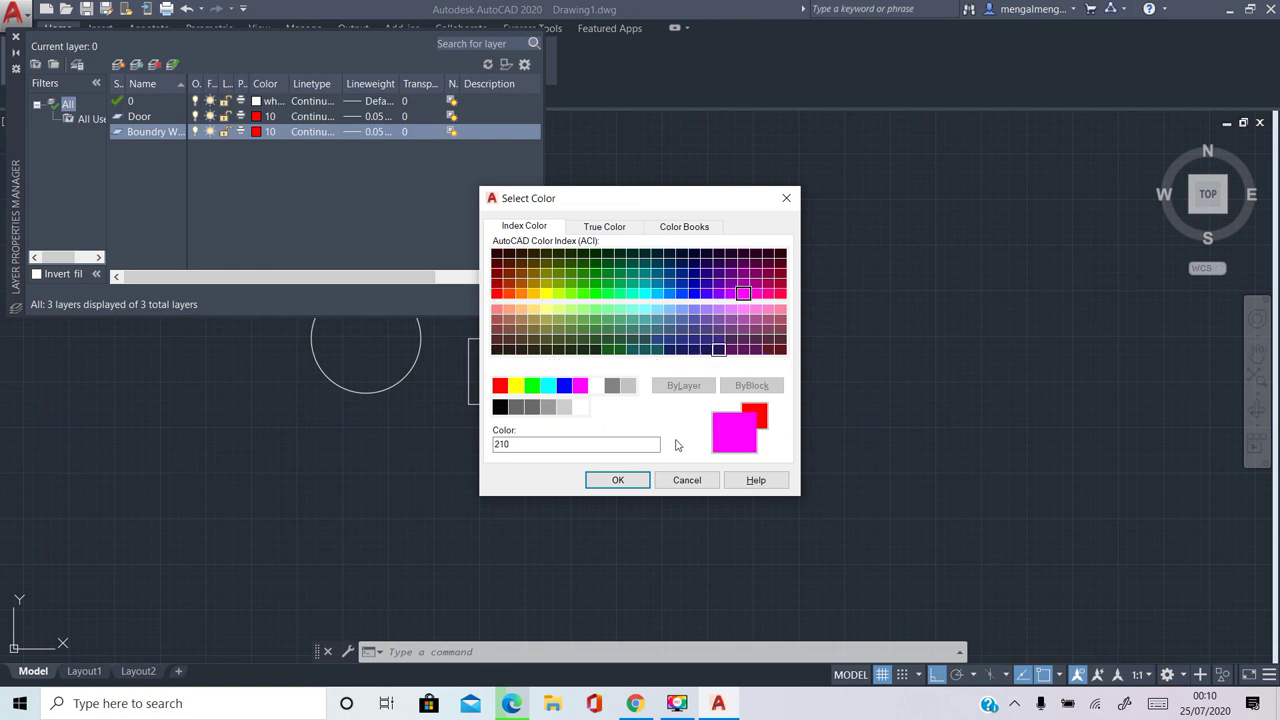
left_click(612, 482)
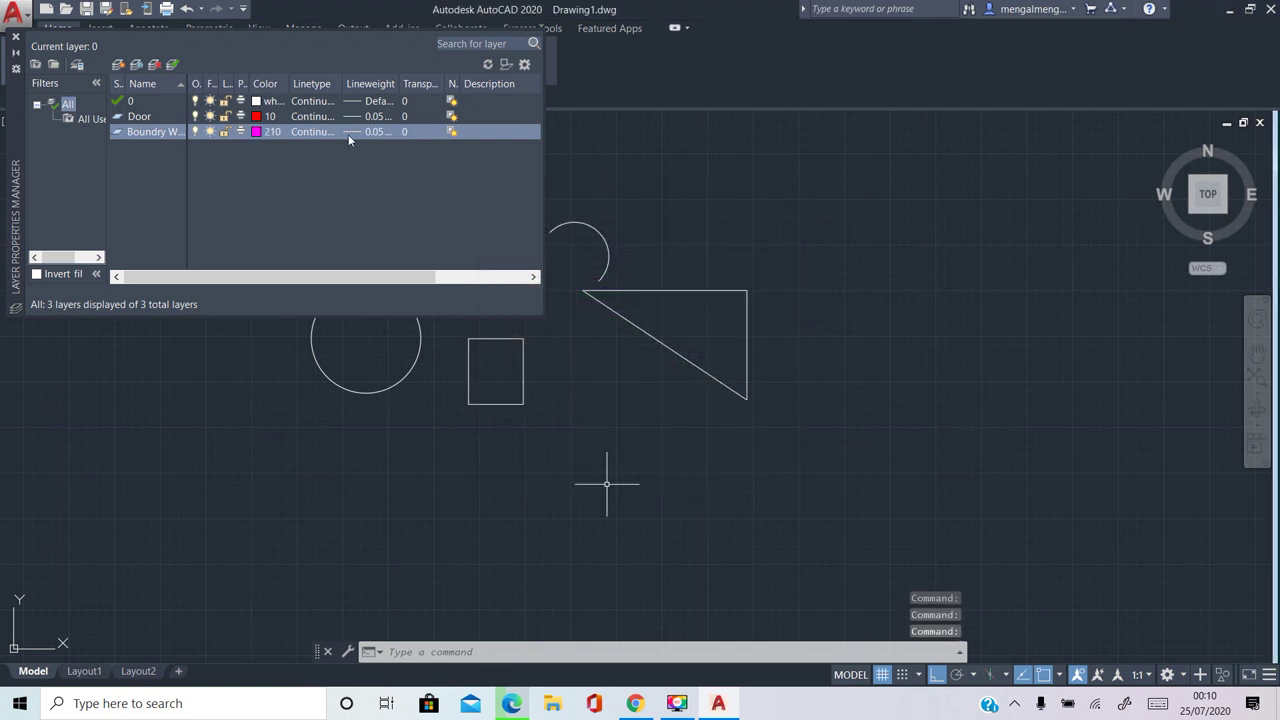
left_click(318, 134)
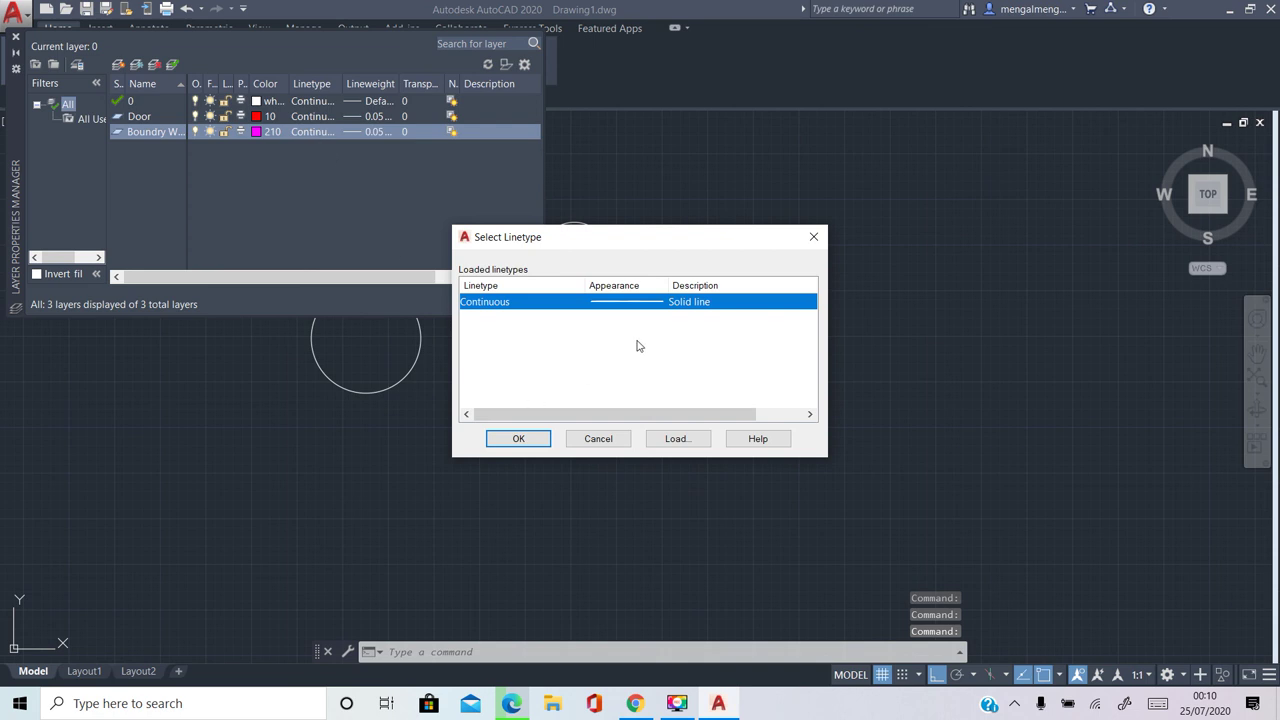
left_click(542, 444)
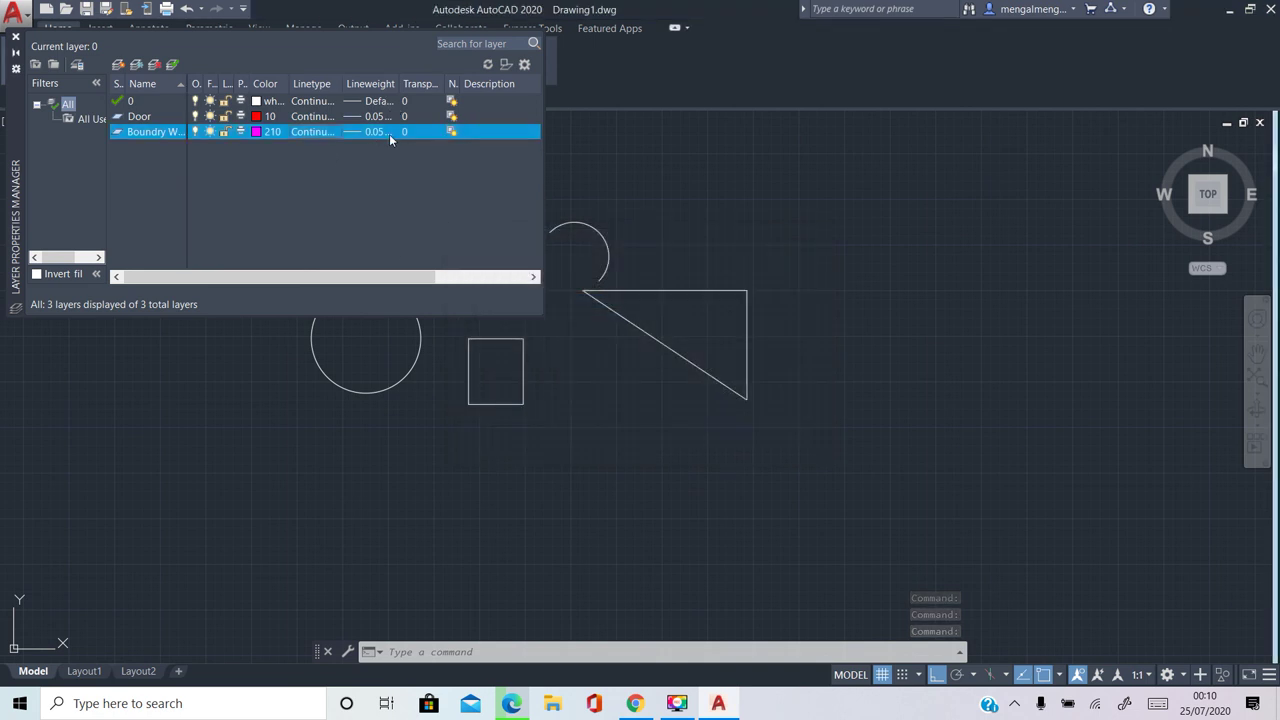
Set the Boundry Wall layer's lineweight to 0.30 mm
left_click(389, 134)
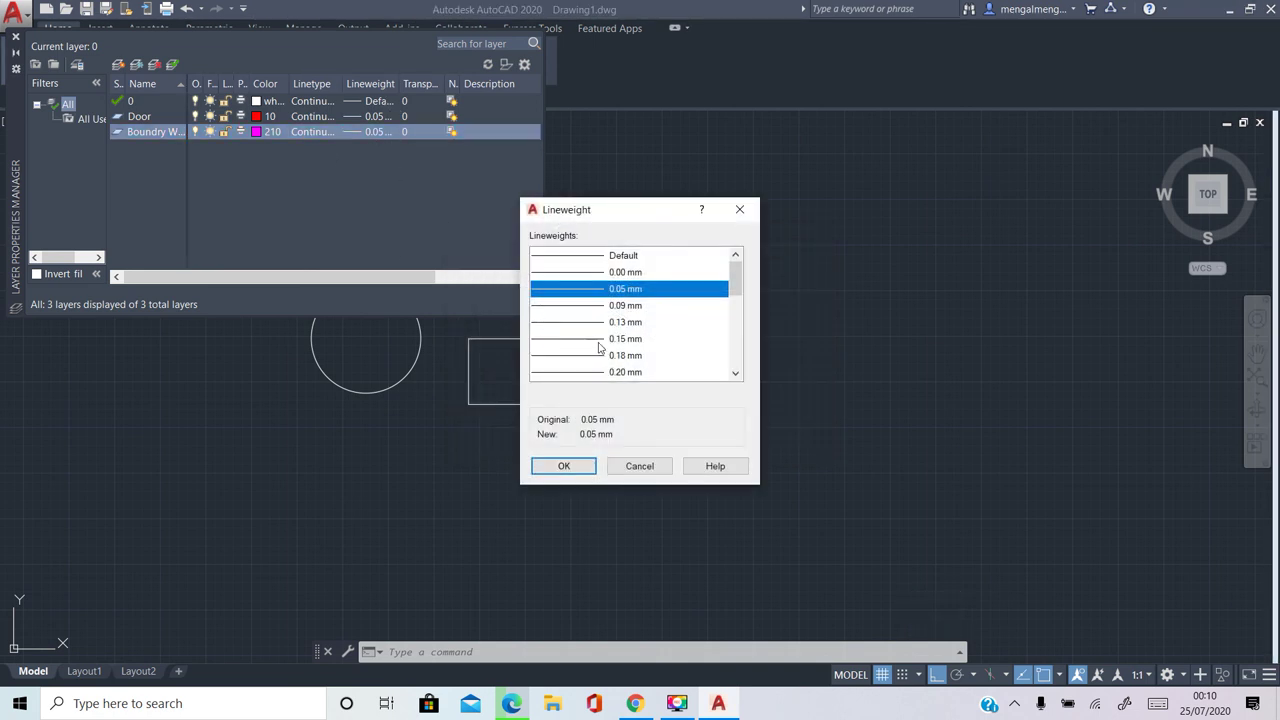
scroll(600, 347, "down", 1)
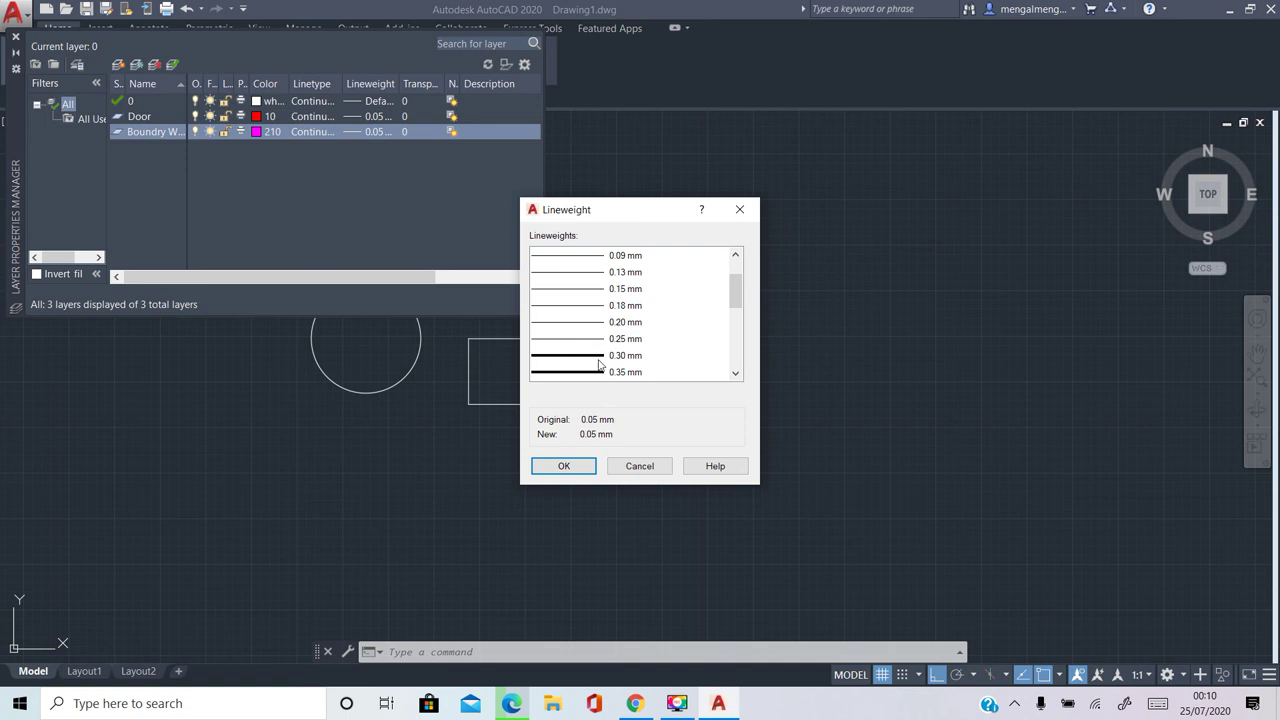
left_click(600, 362)
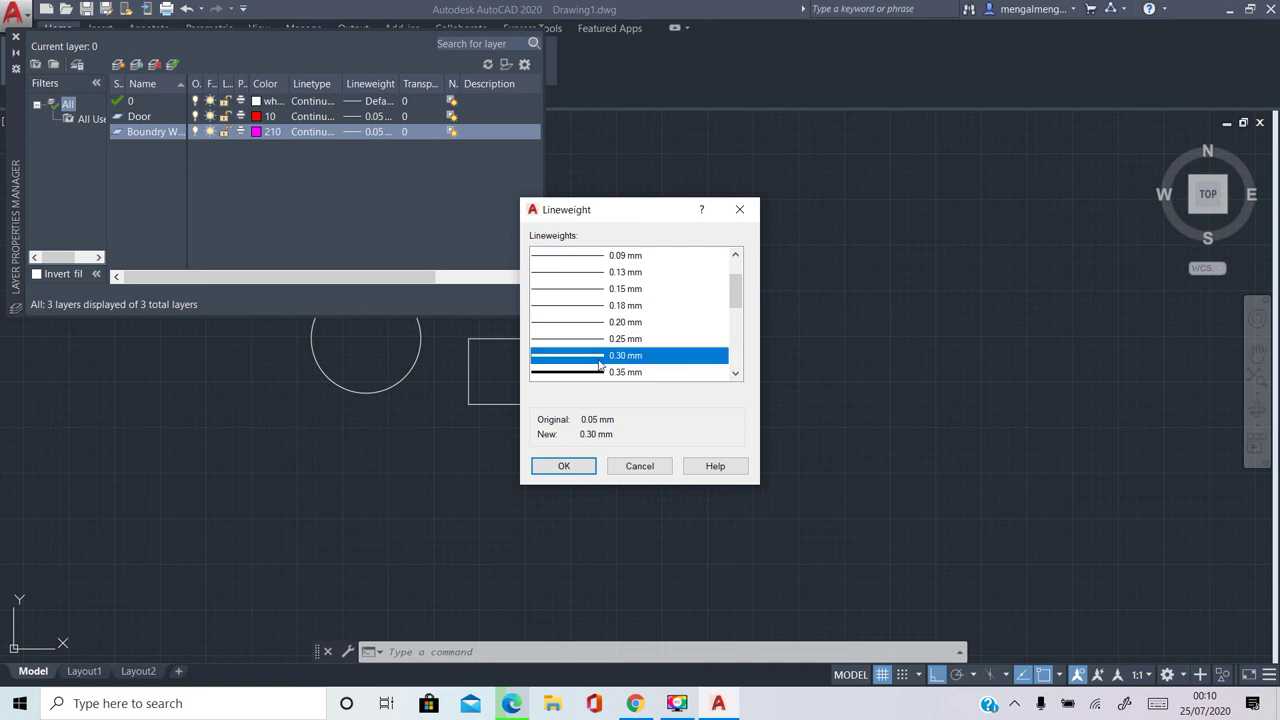
left_click(574, 468)
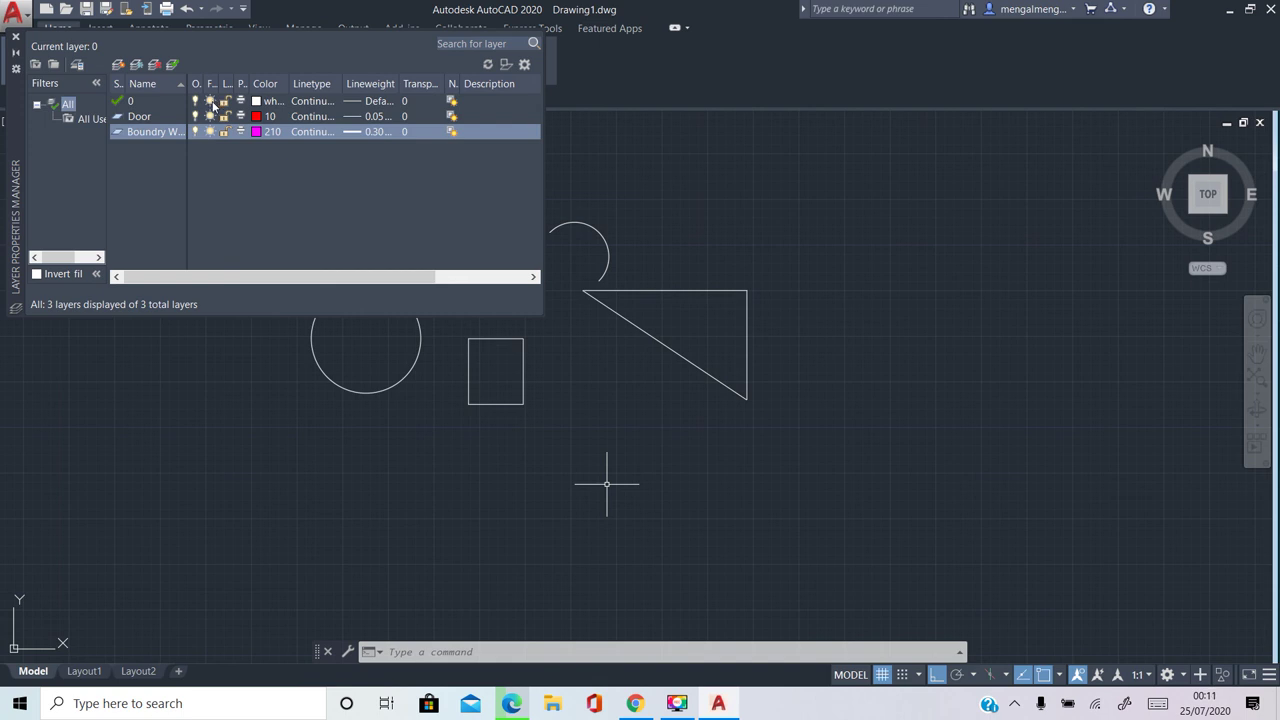
Dismiss the cannot-freeze warning for layer 0 and make Door the current layer
left_click(210, 101)
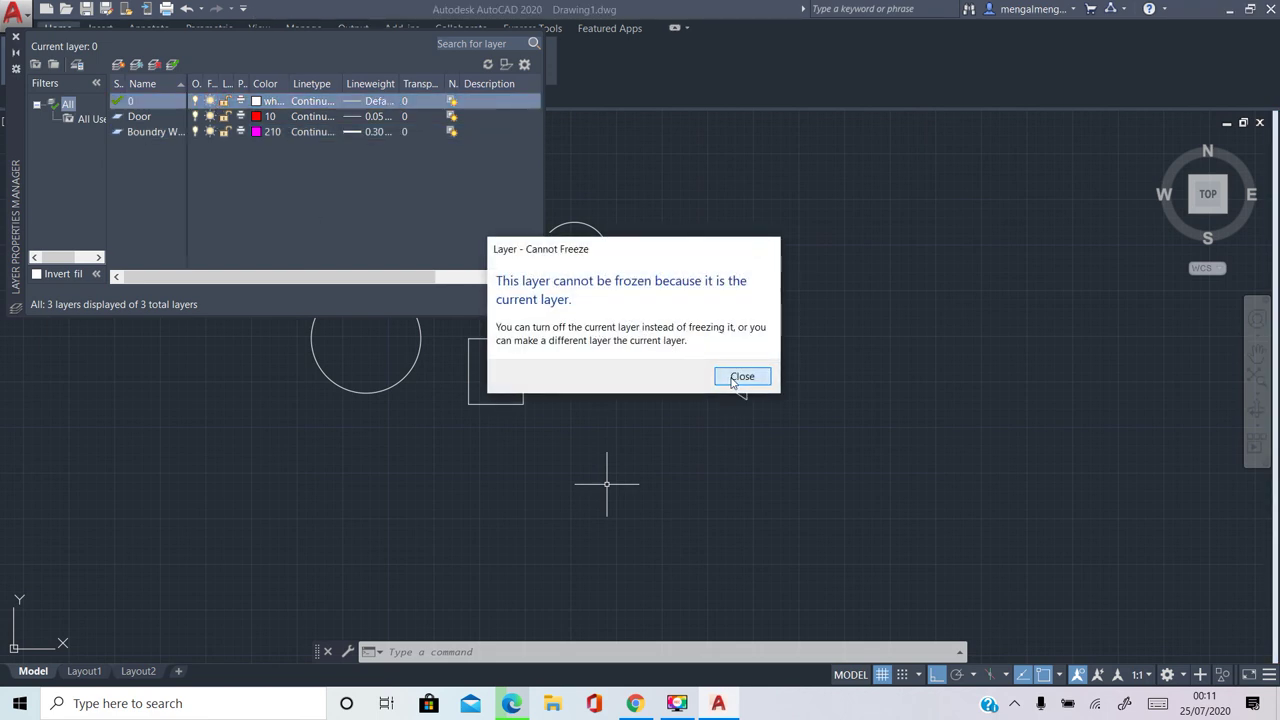
left_click(740, 376)
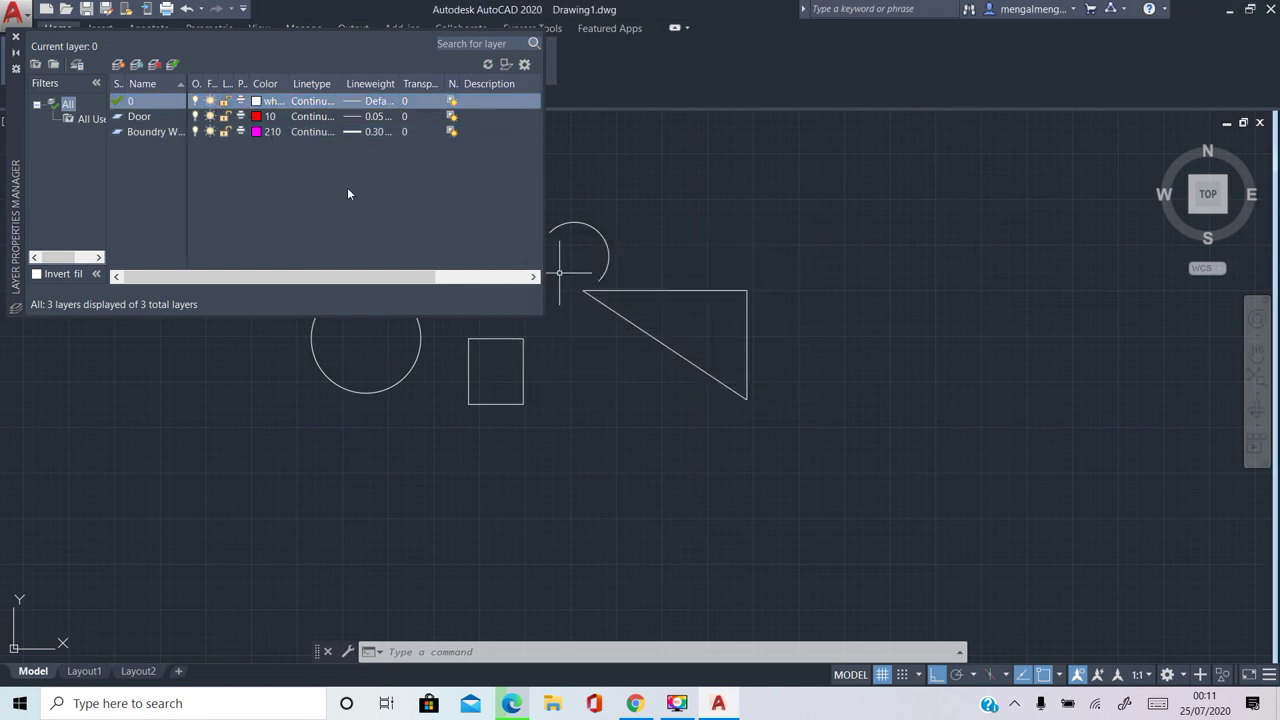
left_click(153, 117)
left_click(120, 132)
double_click(118, 116)
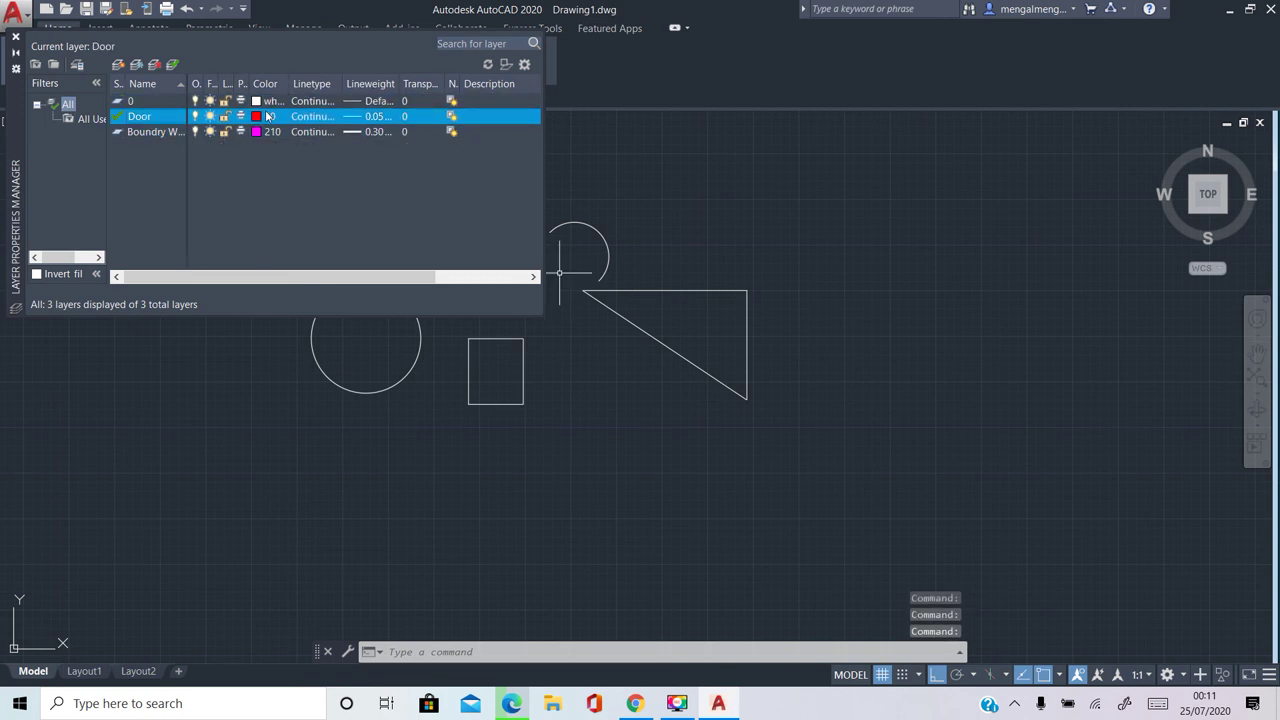
Freeze and thaw layer 0 to hide and restore its shapes, then close the layer manager
left_click(212, 101)
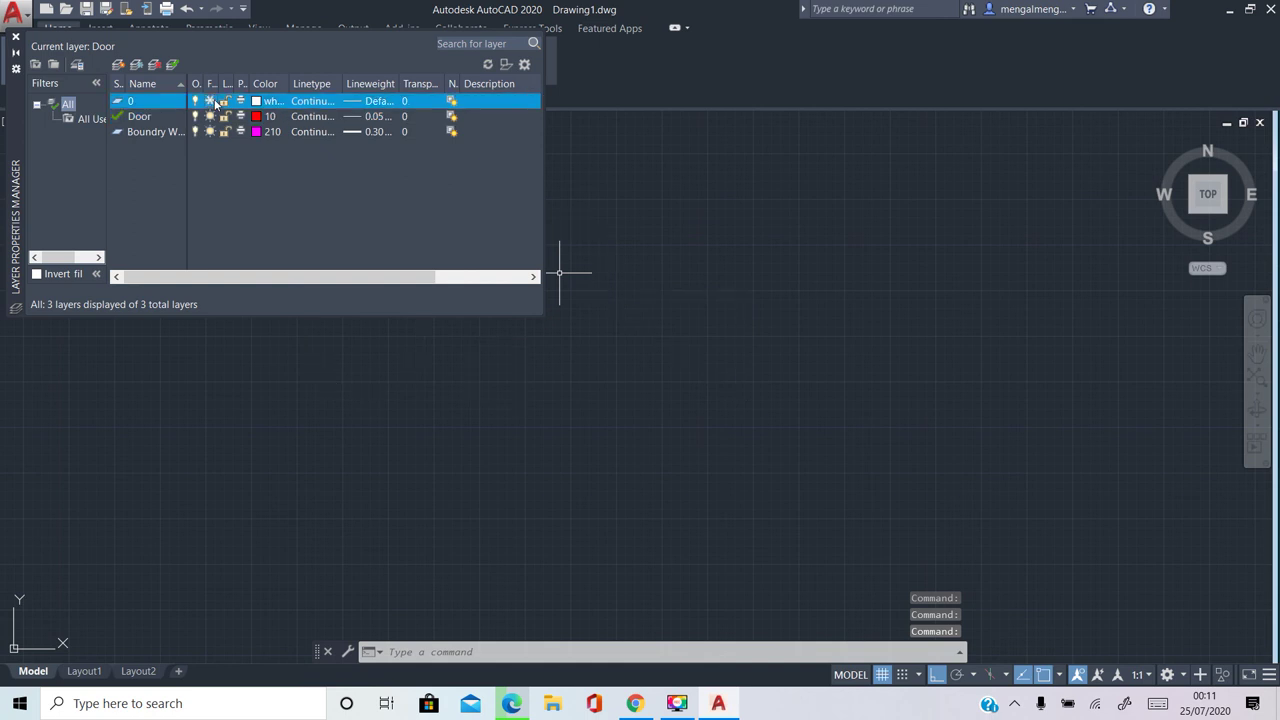
left_click(212, 101)
left_click(212, 102)
left_click(212, 102)
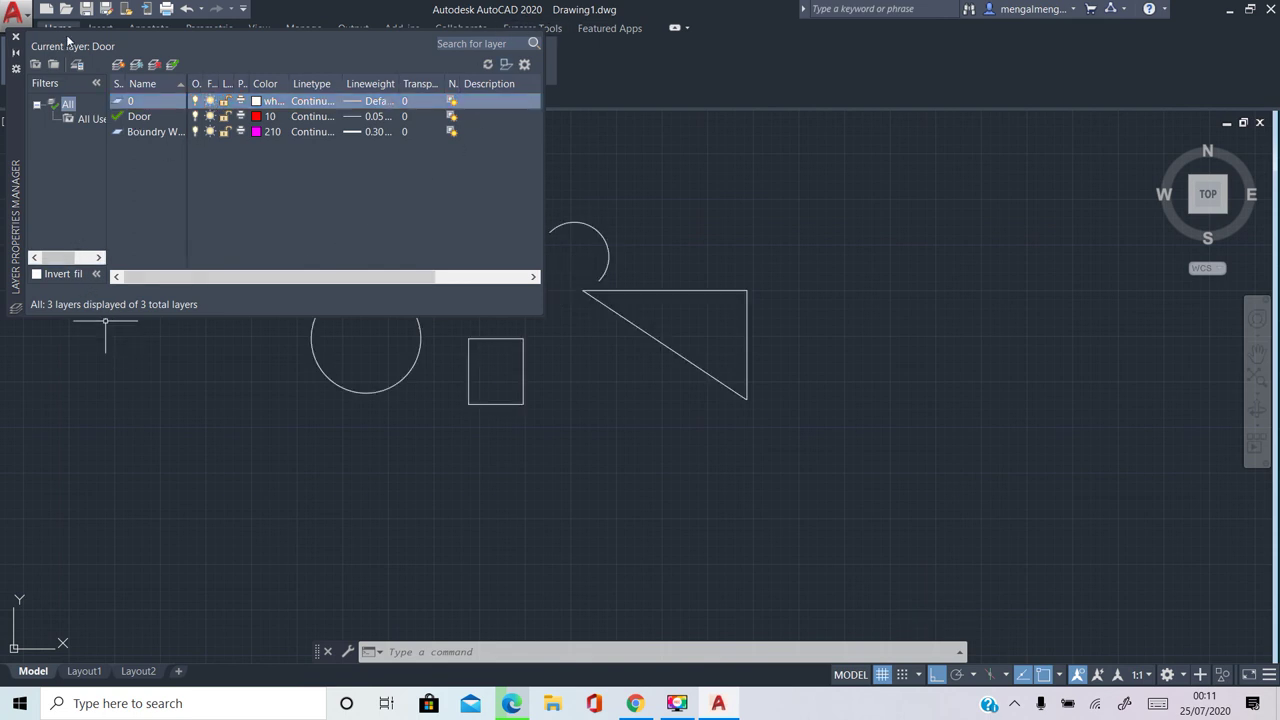
left_click(15, 37)
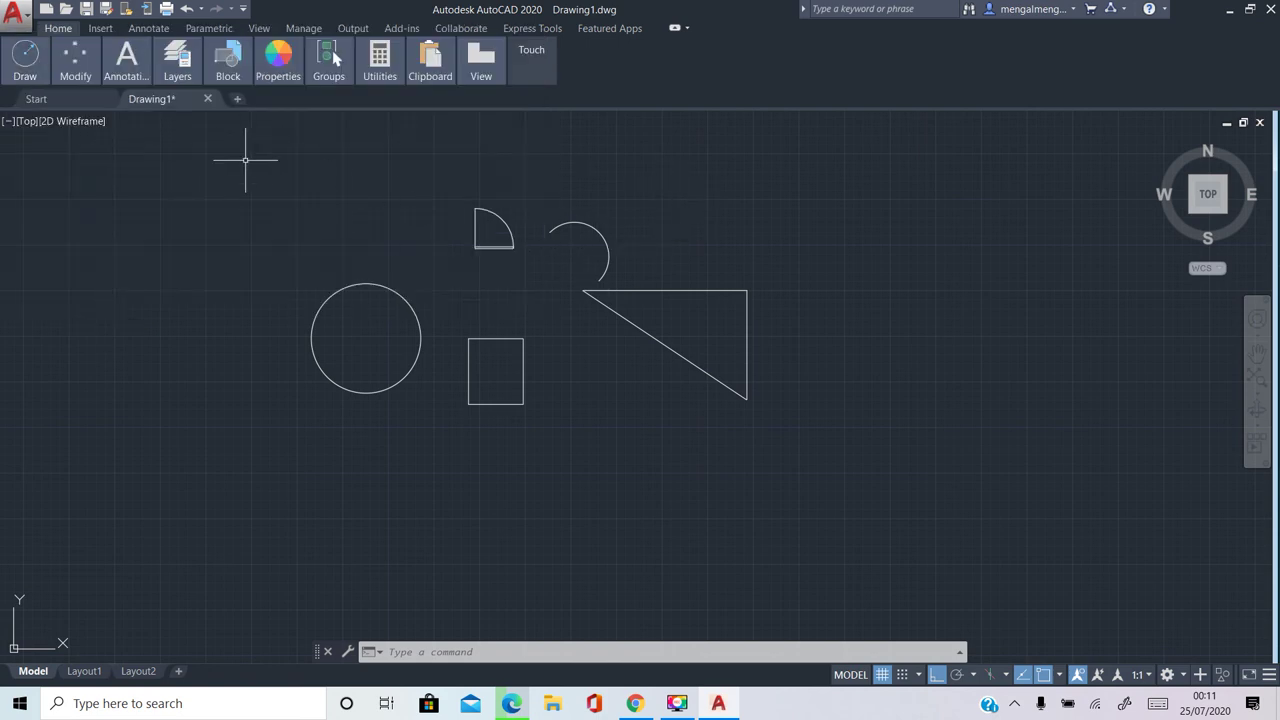
Close the layer manager, check the layer list, and clear the canvas selection
left_click(177, 62)
left_click(176, 105)
left_click(176, 105)
left_click(281, 241)
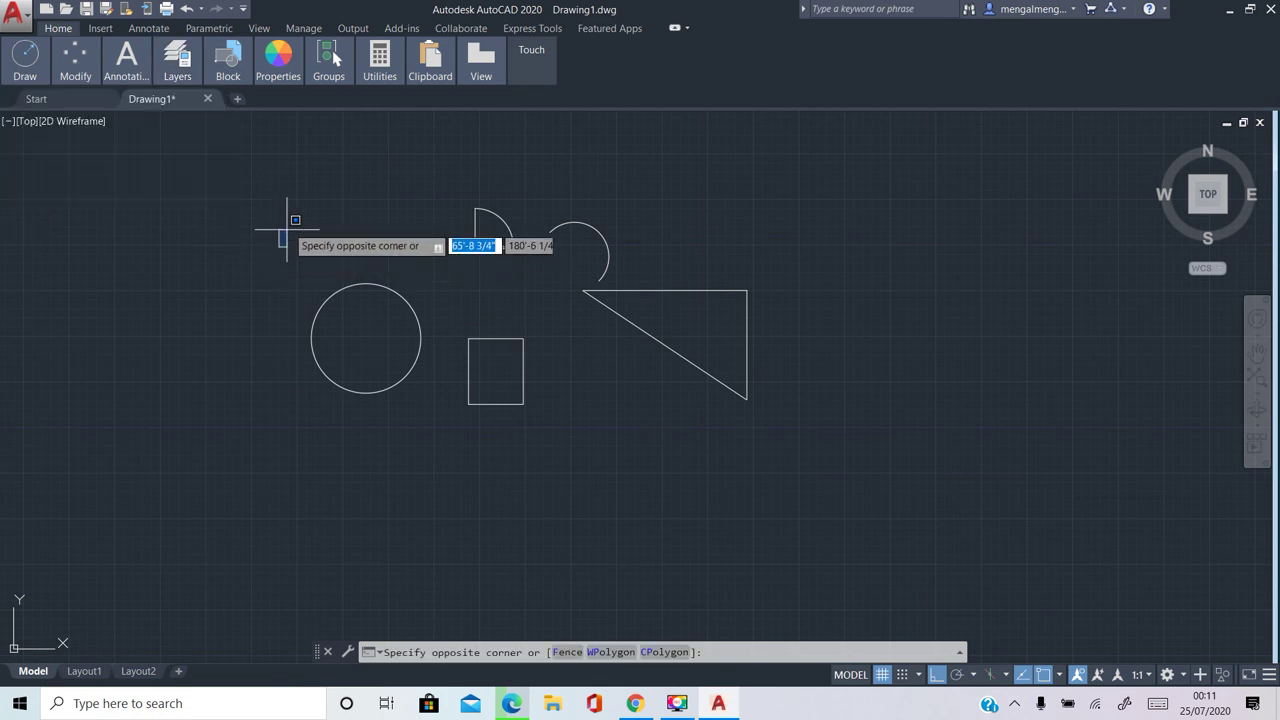
left_click(380, 195)
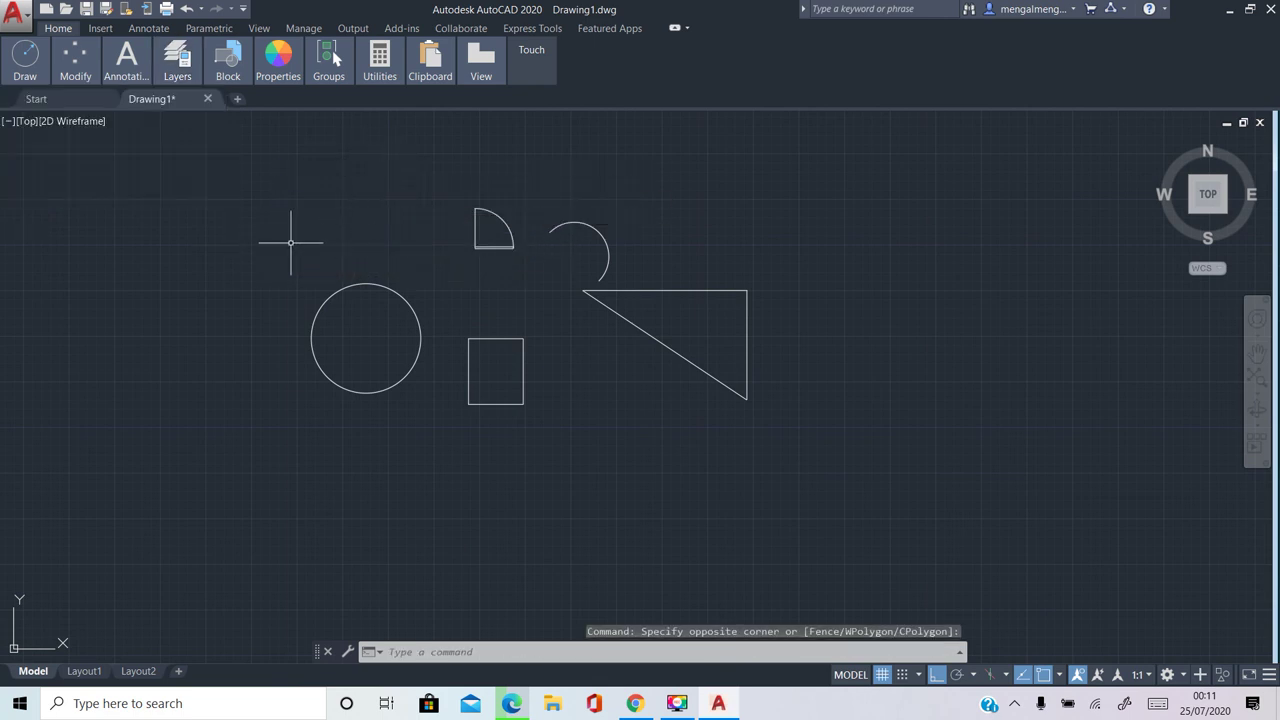
Draw a closed four-line rectangle above the circle with the L command
type("k")
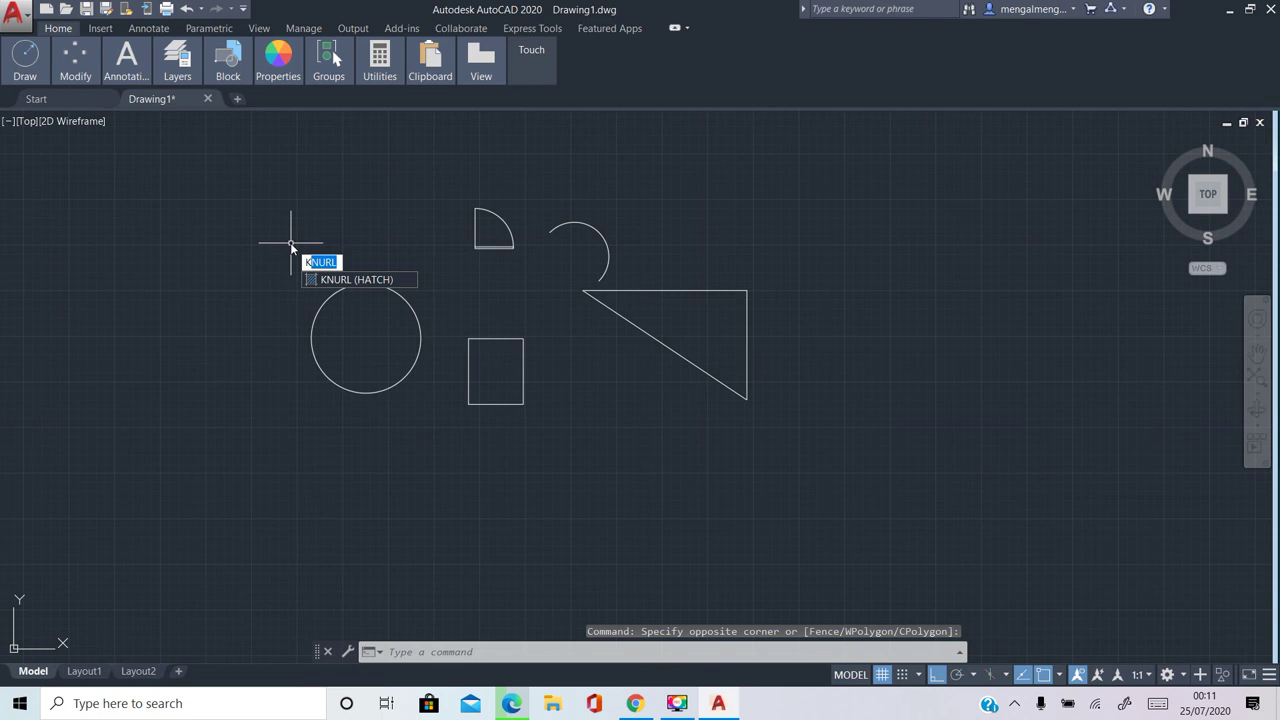
key("BackSpace")
type("l")
key("Return")
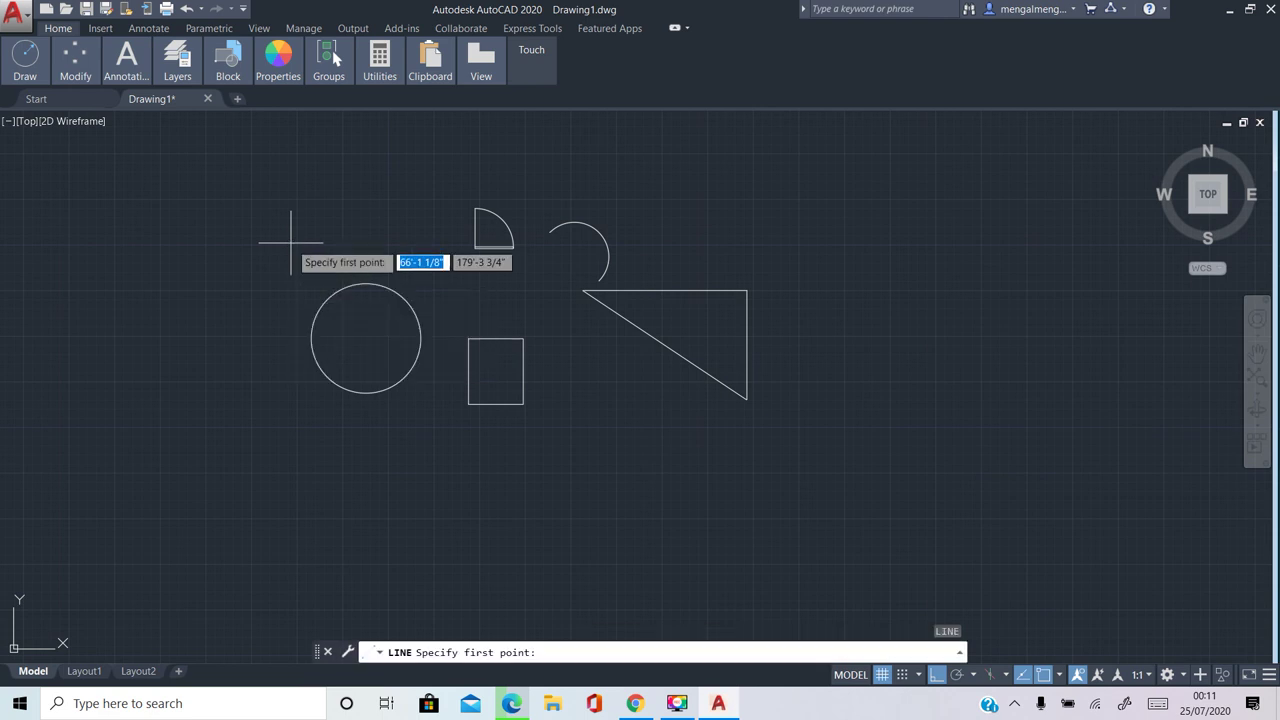
left_click(183, 231)
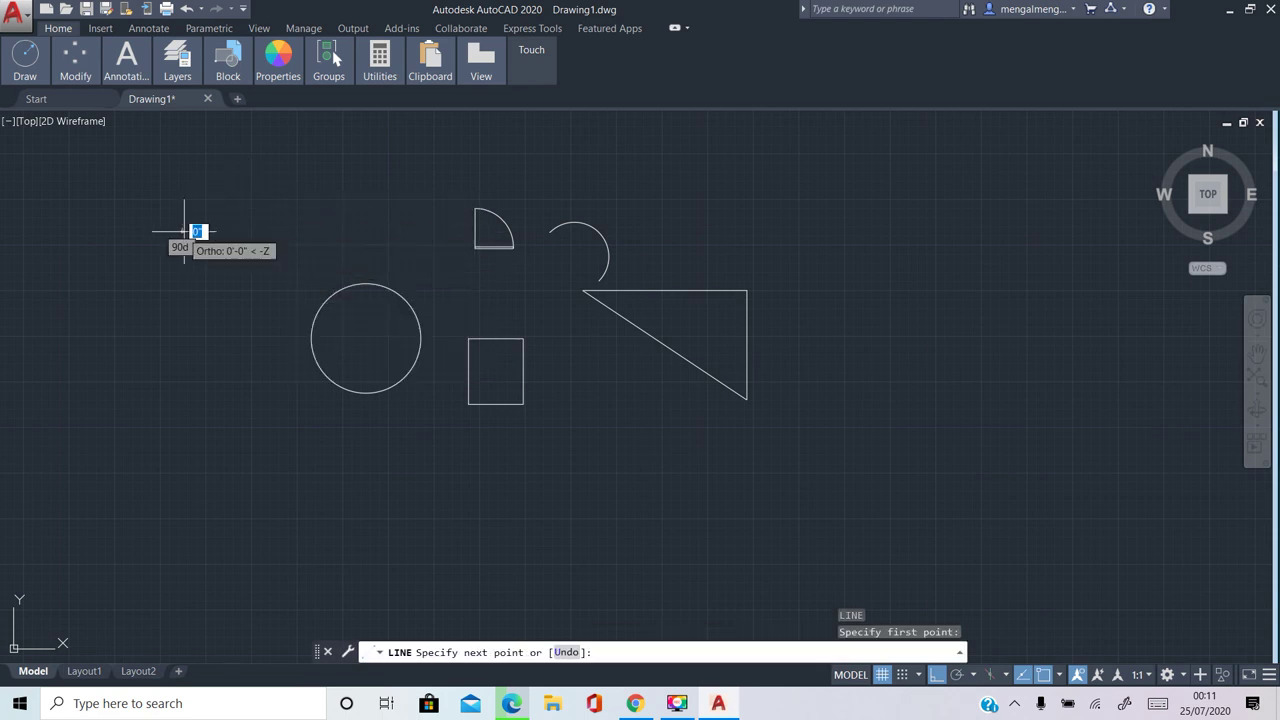
left_click(363, 231)
left_click(365, 186)
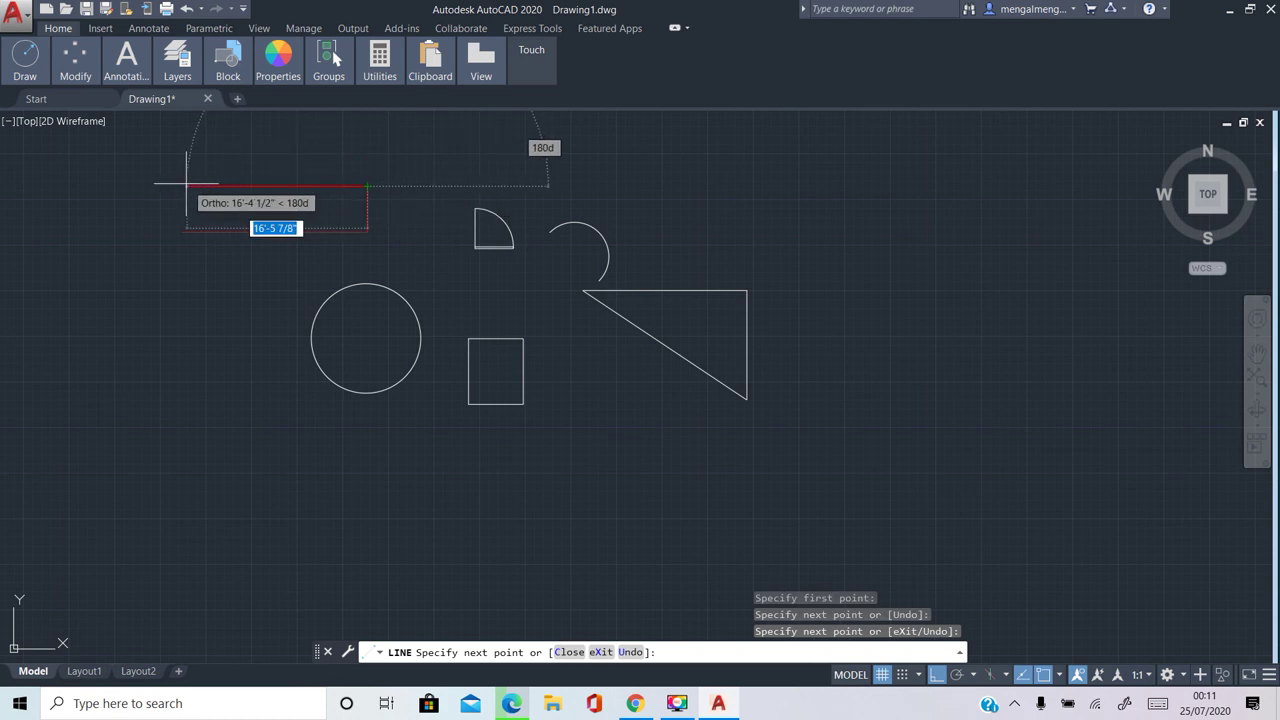
left_click(186, 187)
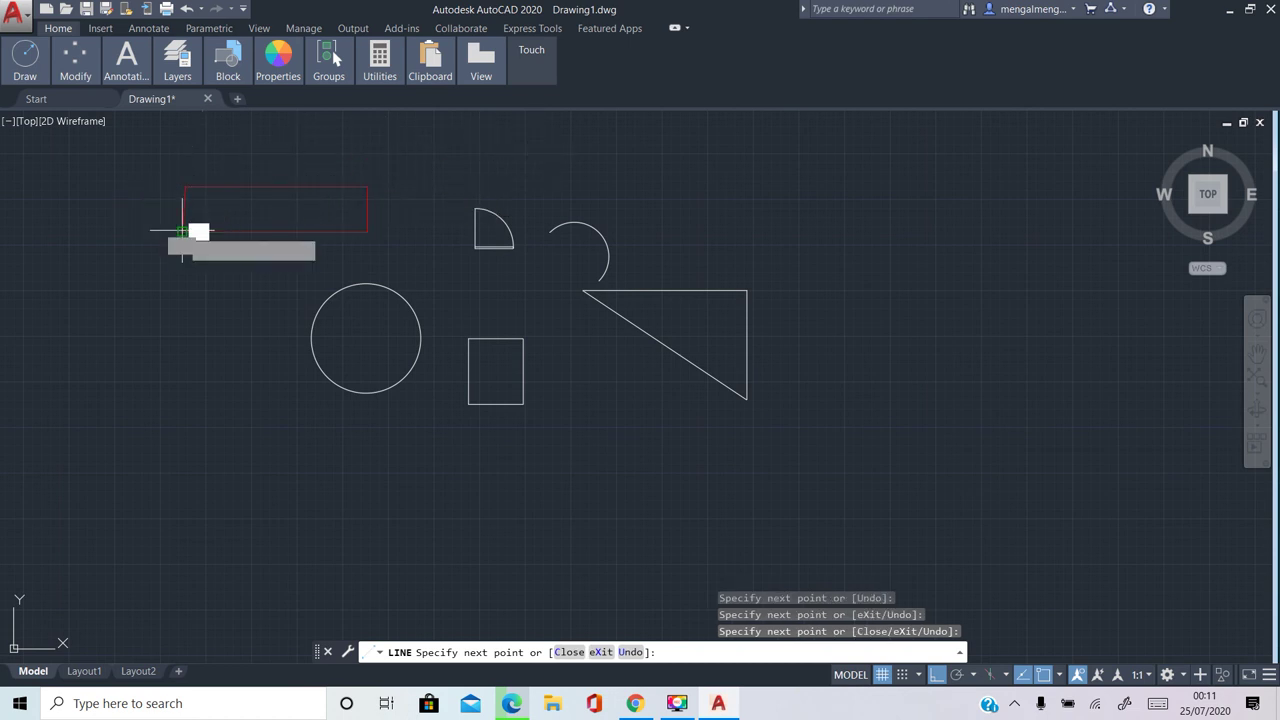
left_click(183, 231)
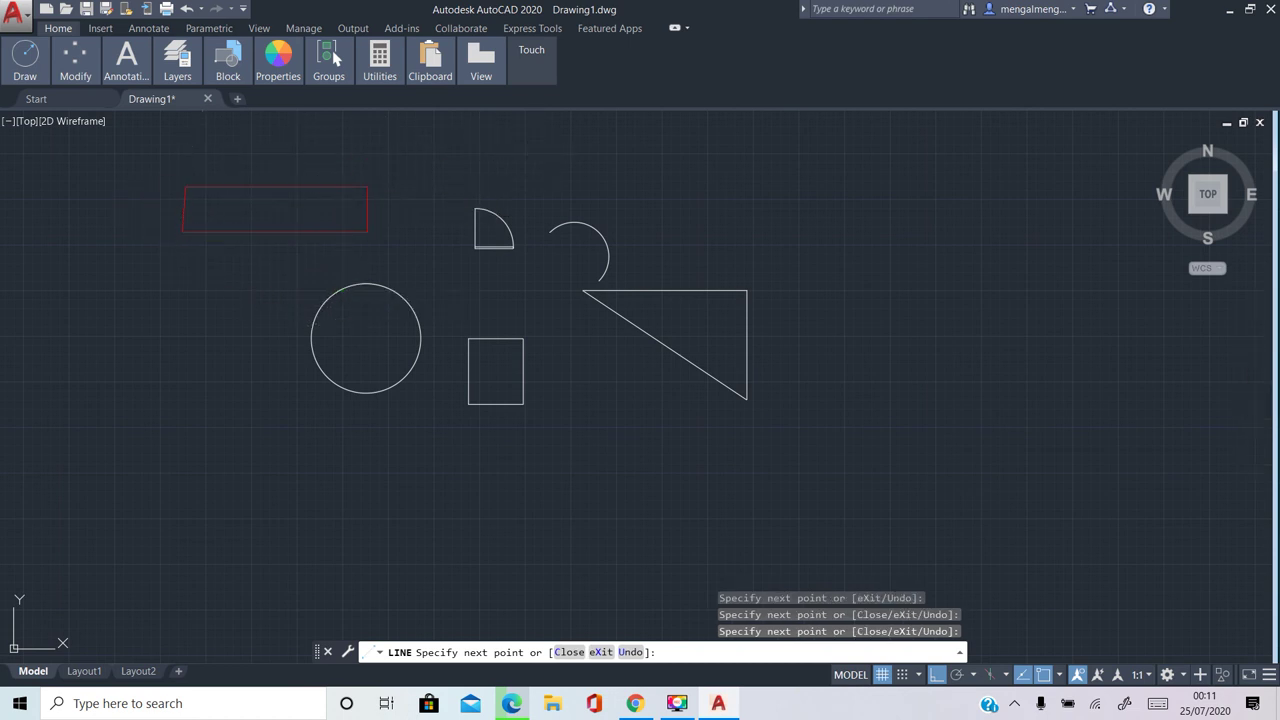
key("Escape")
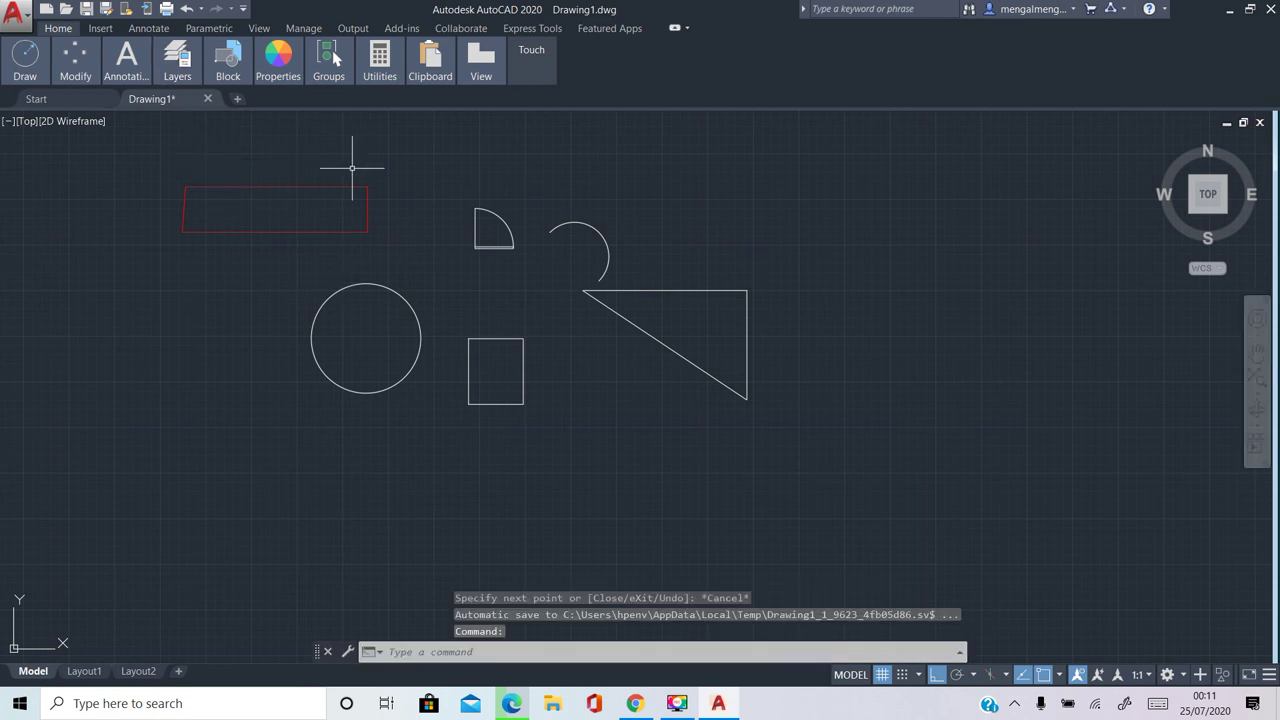
Select the shapes, circle and red rectangle lines, then cancel an accidental edge stretch
left_click(842, 184)
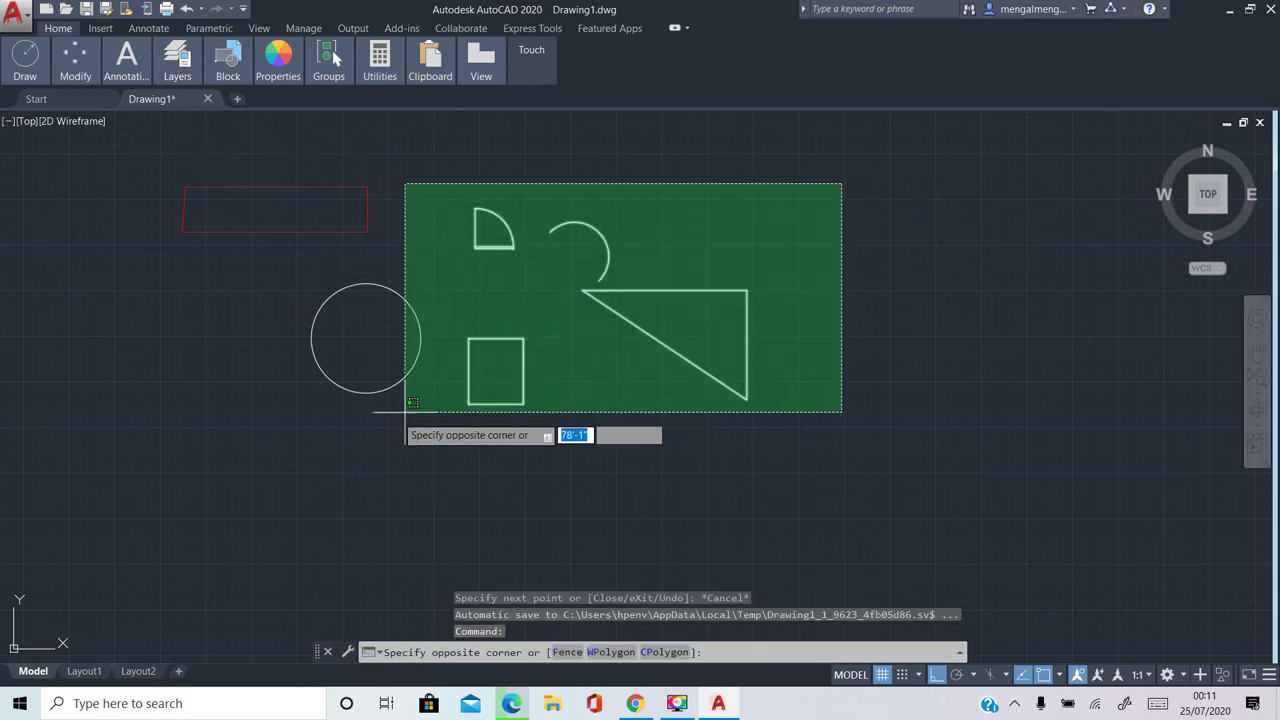
left_click(457, 430)
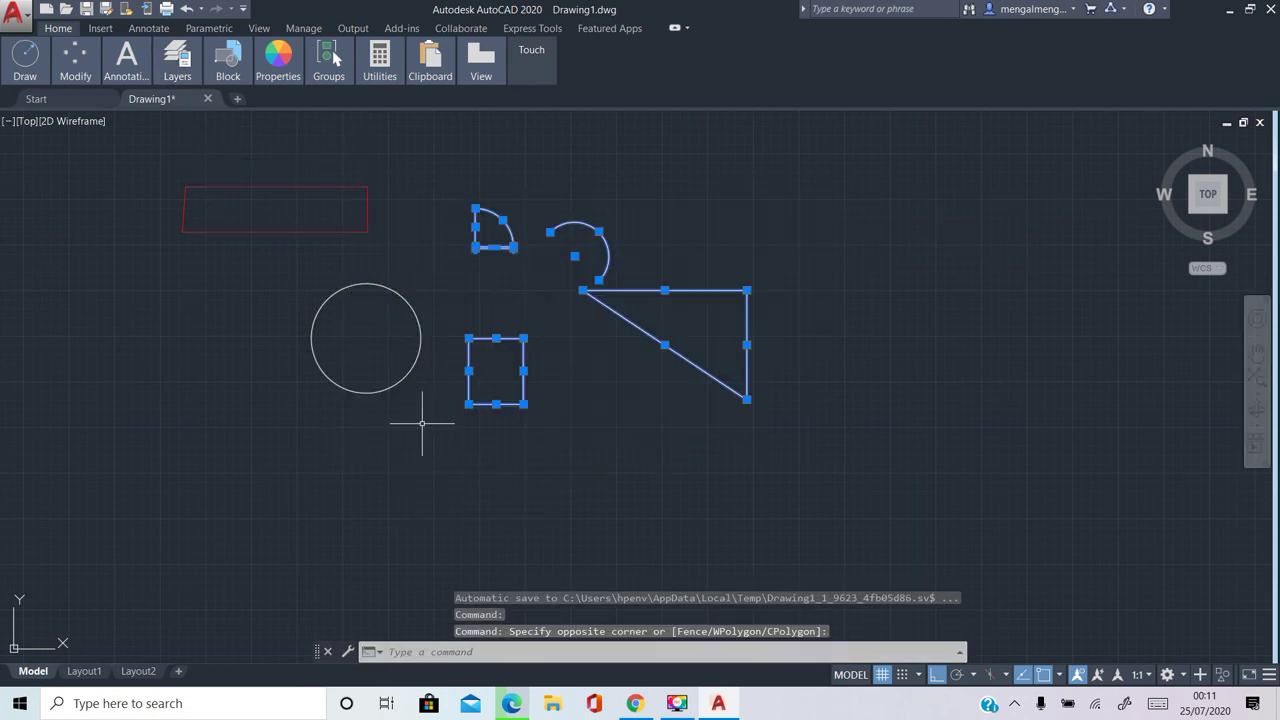
left_click(415, 286)
left_click(337, 337)
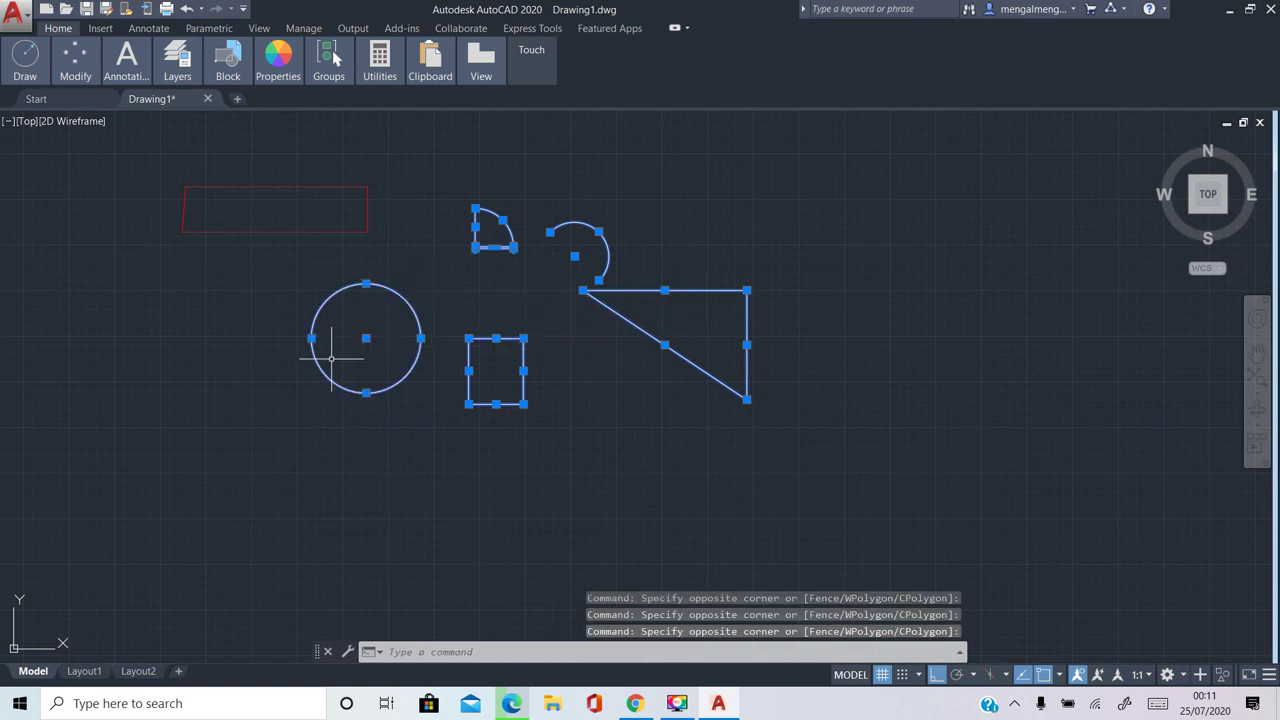
left_click(234, 204)
left_click(245, 180)
left_click(377, 160)
left_click(330, 226)
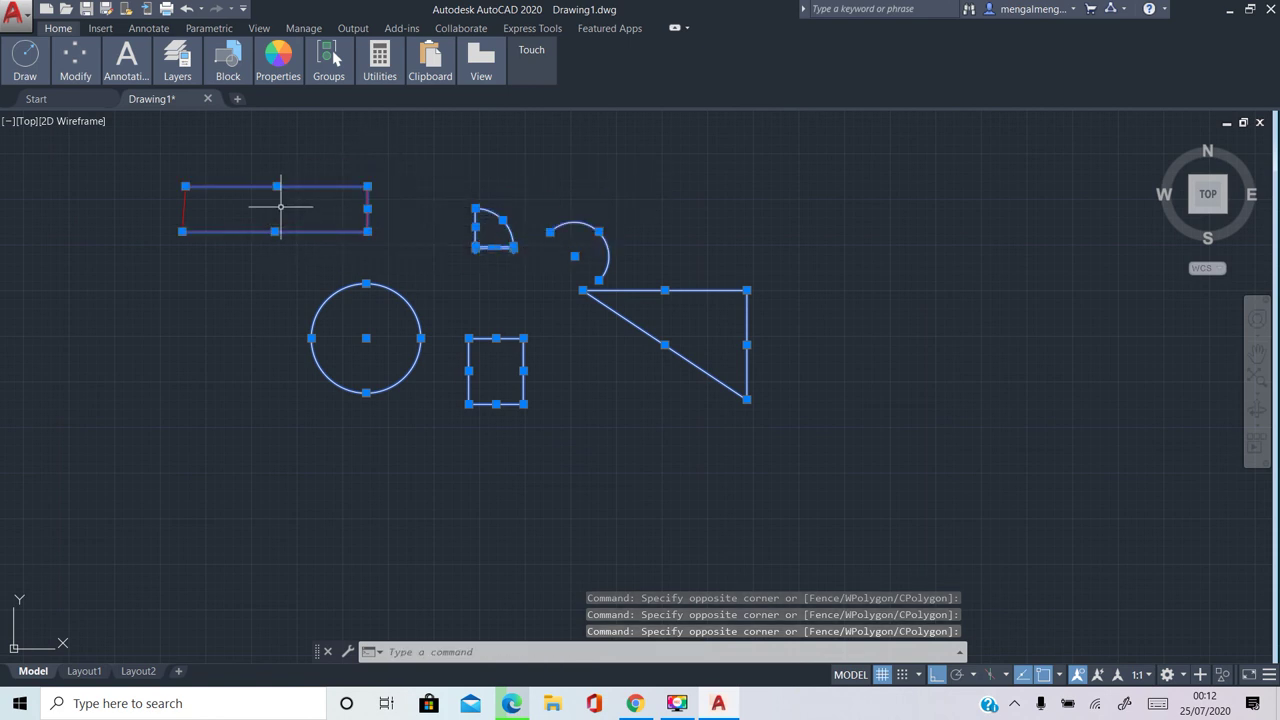
left_click(368, 209)
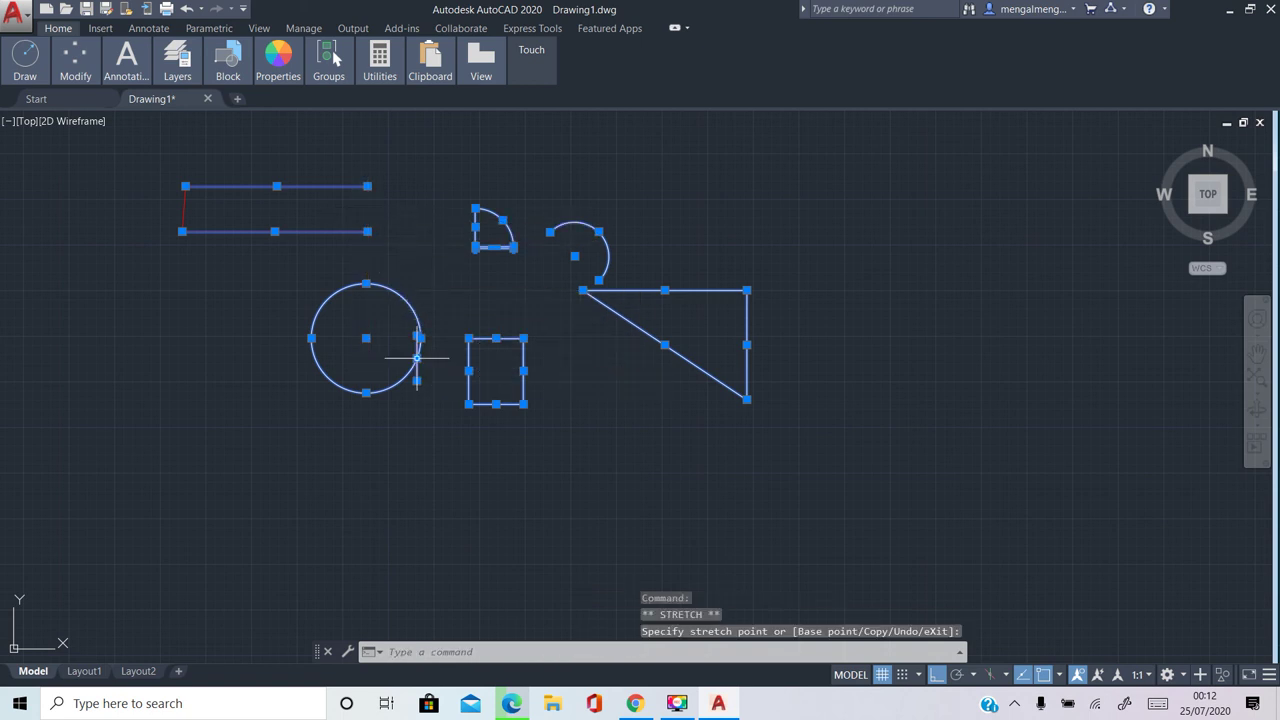
key("Escape")
Move the rectangle's top and bottom lines down so they cross the circle
left_click(378, 168)
left_click(272, 240)
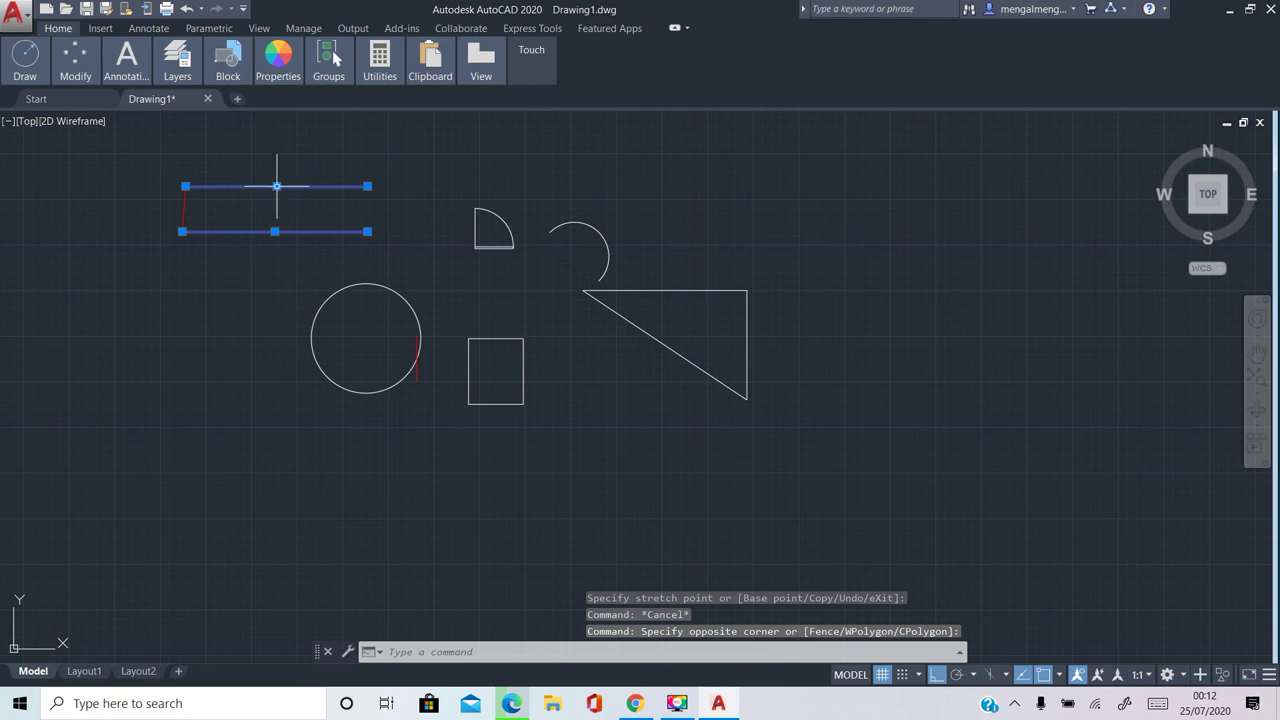
left_click(277, 186)
left_click(366, 338)
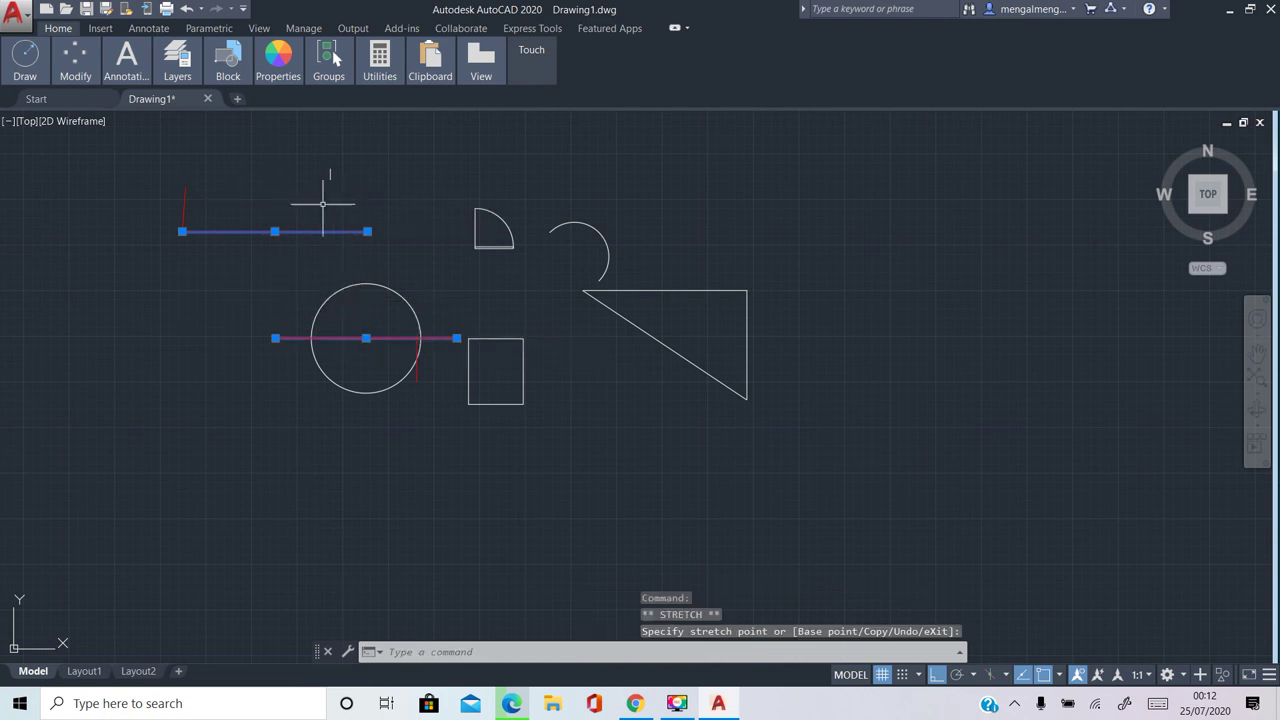
left_click(275, 231)
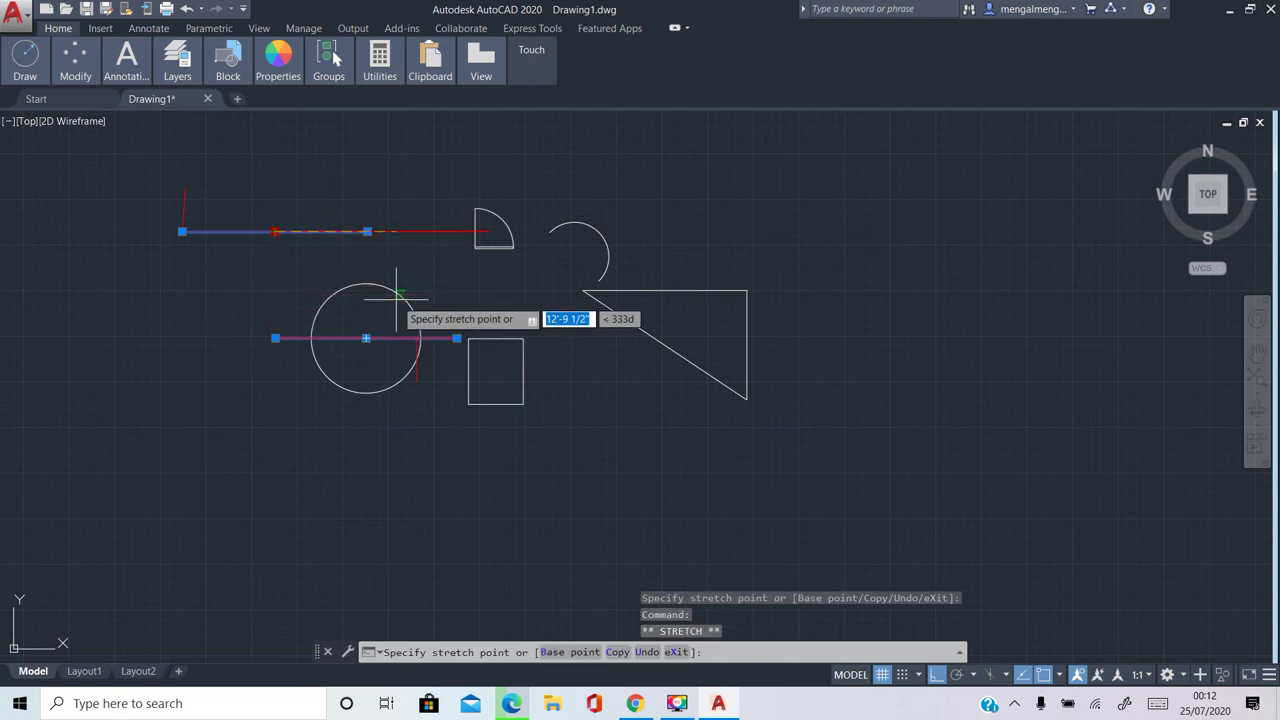
key("Escape")
key("Escape")
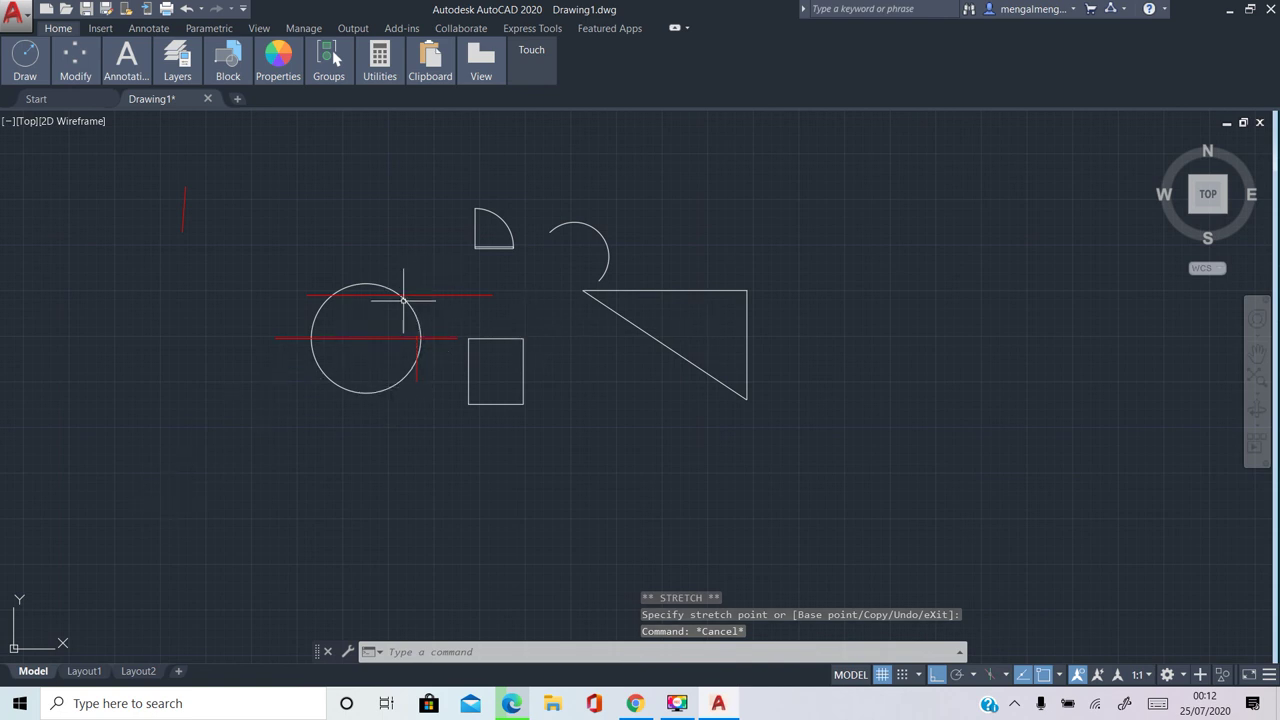
left_click(456, 264)
left_click(450, 312)
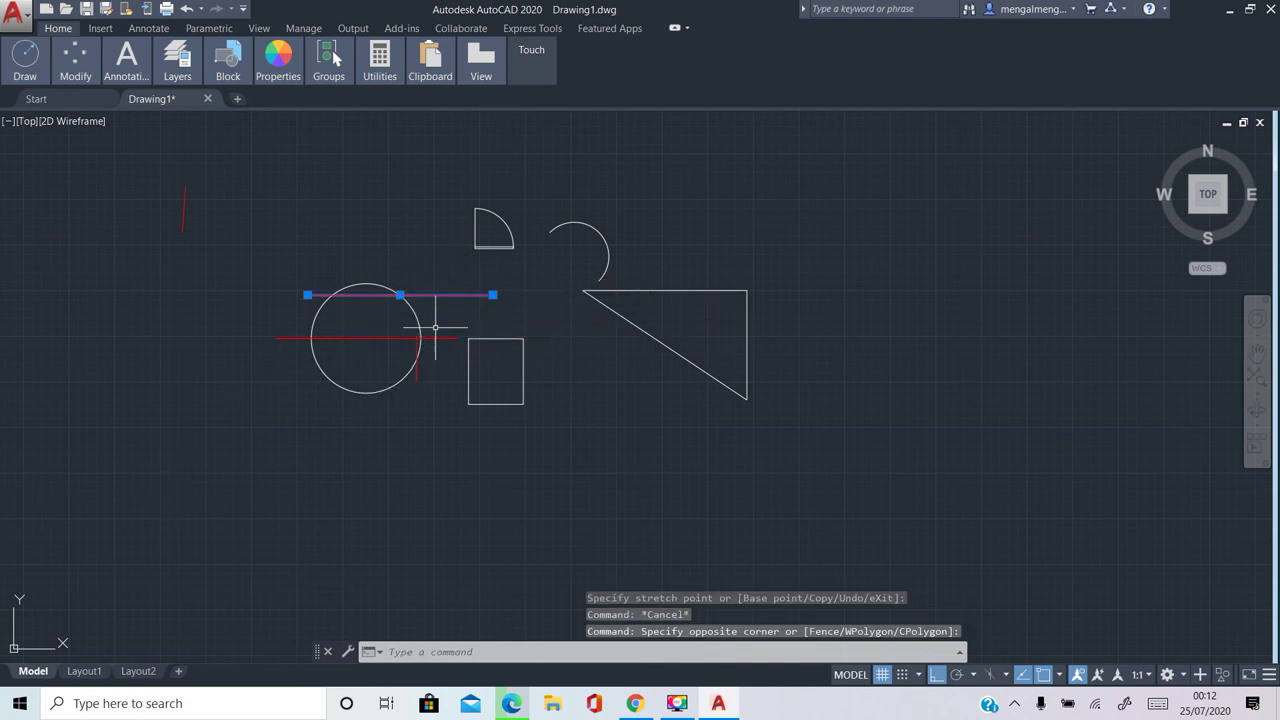
key("Escape")
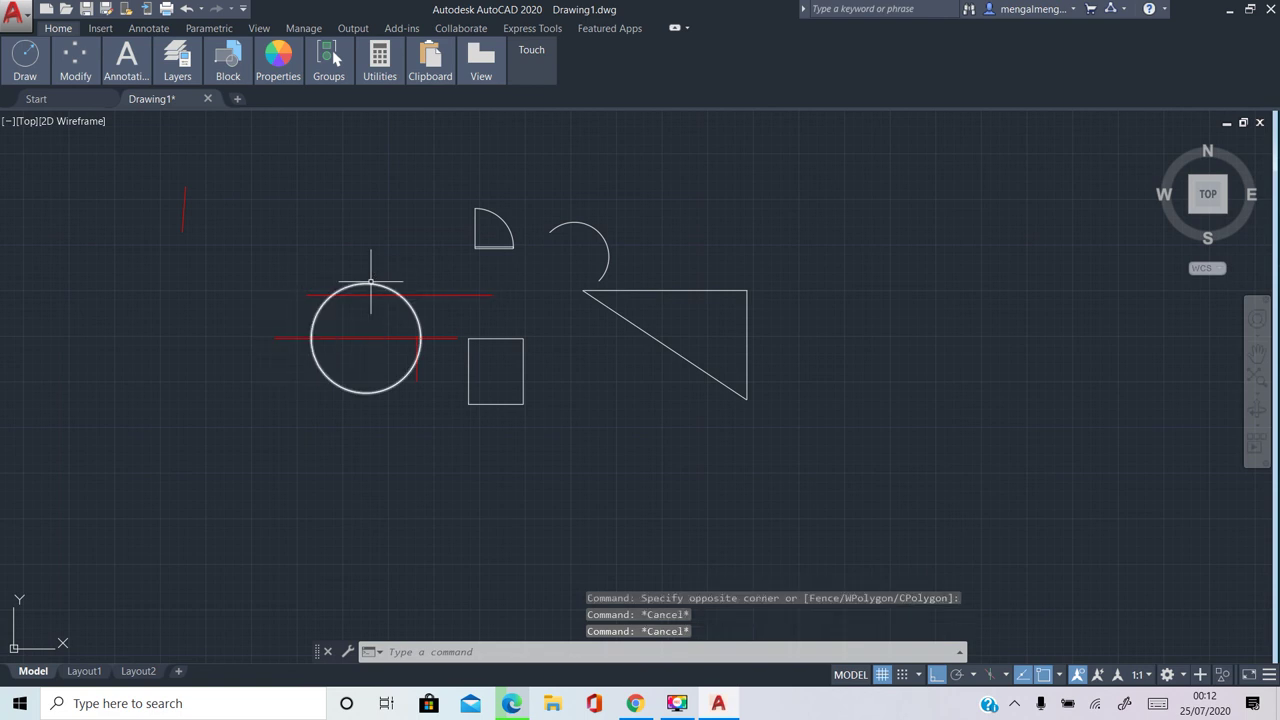
mouse_move(177, 62)
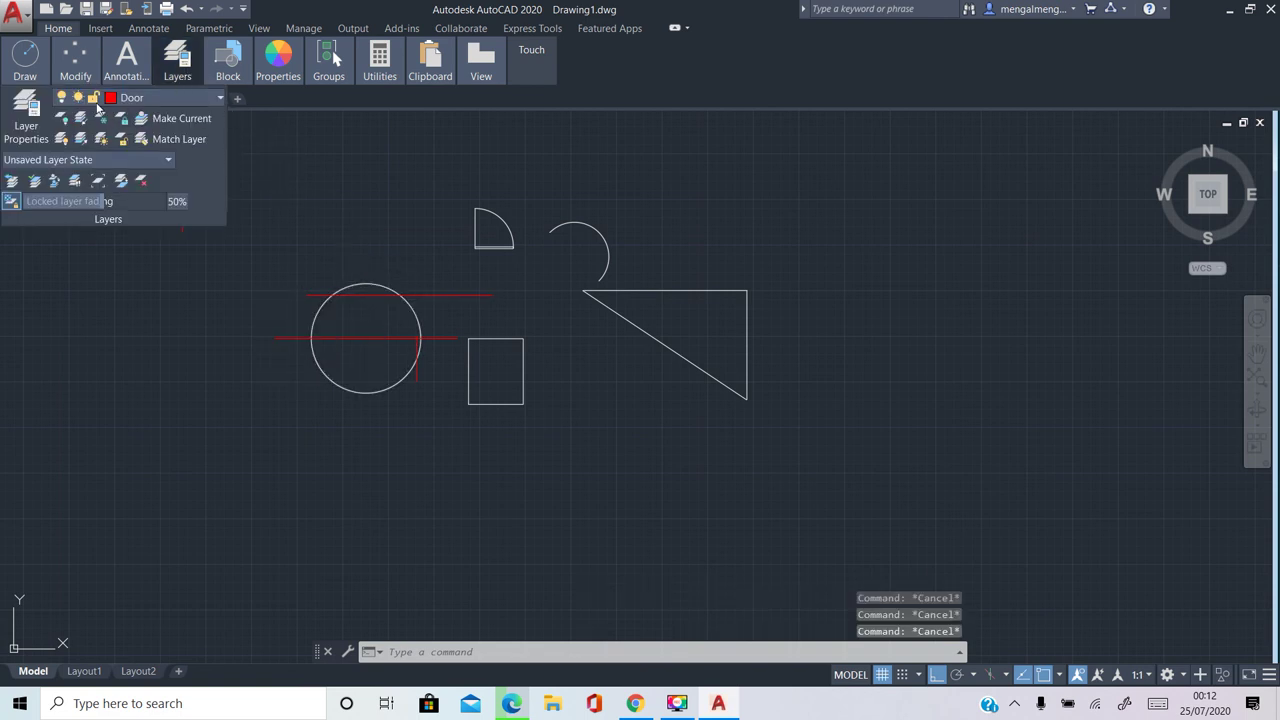
Freeze layer 0, then delete the three red lines and undo to restore them
left_click(191, 97)
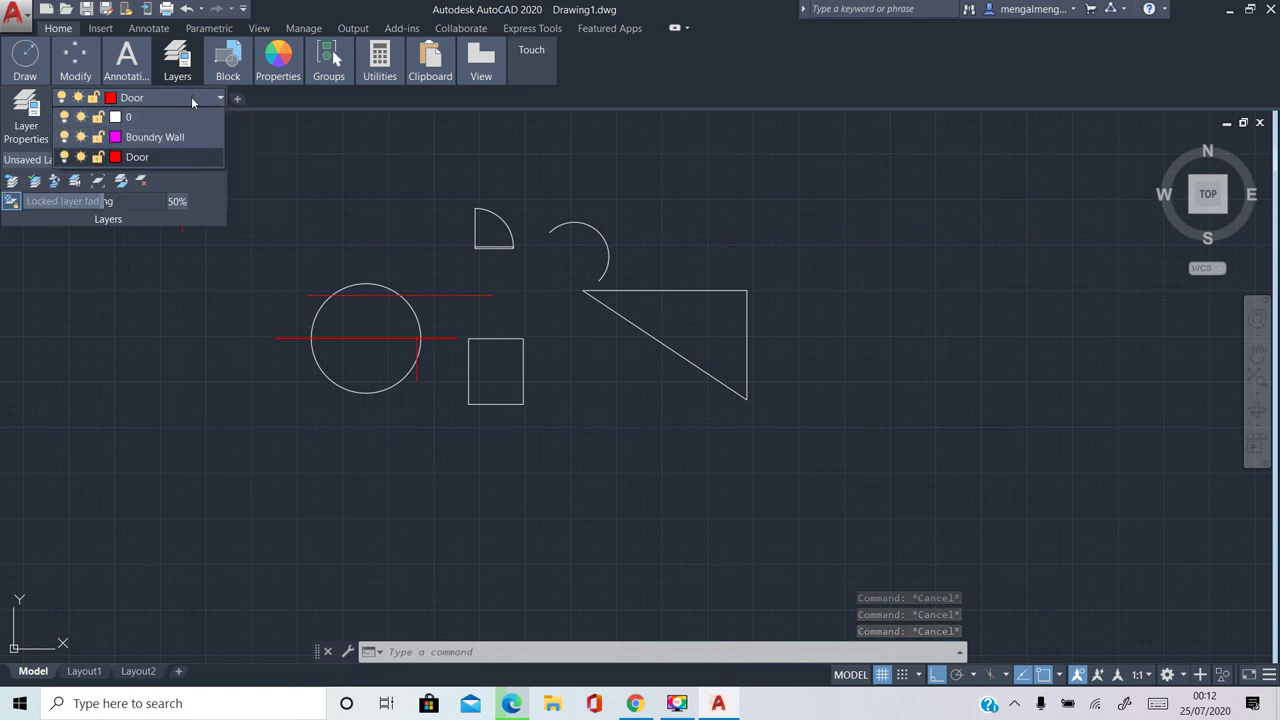
left_click(81, 117)
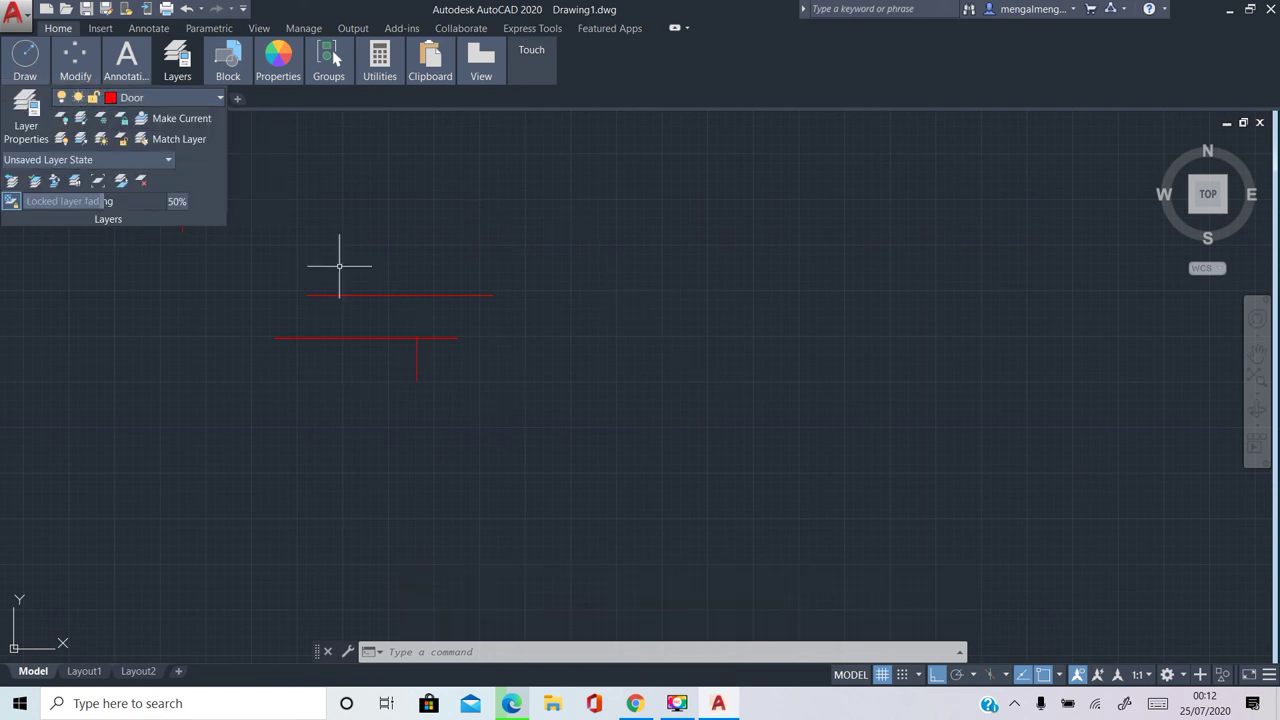
left_click(541, 238)
left_click(272, 424)
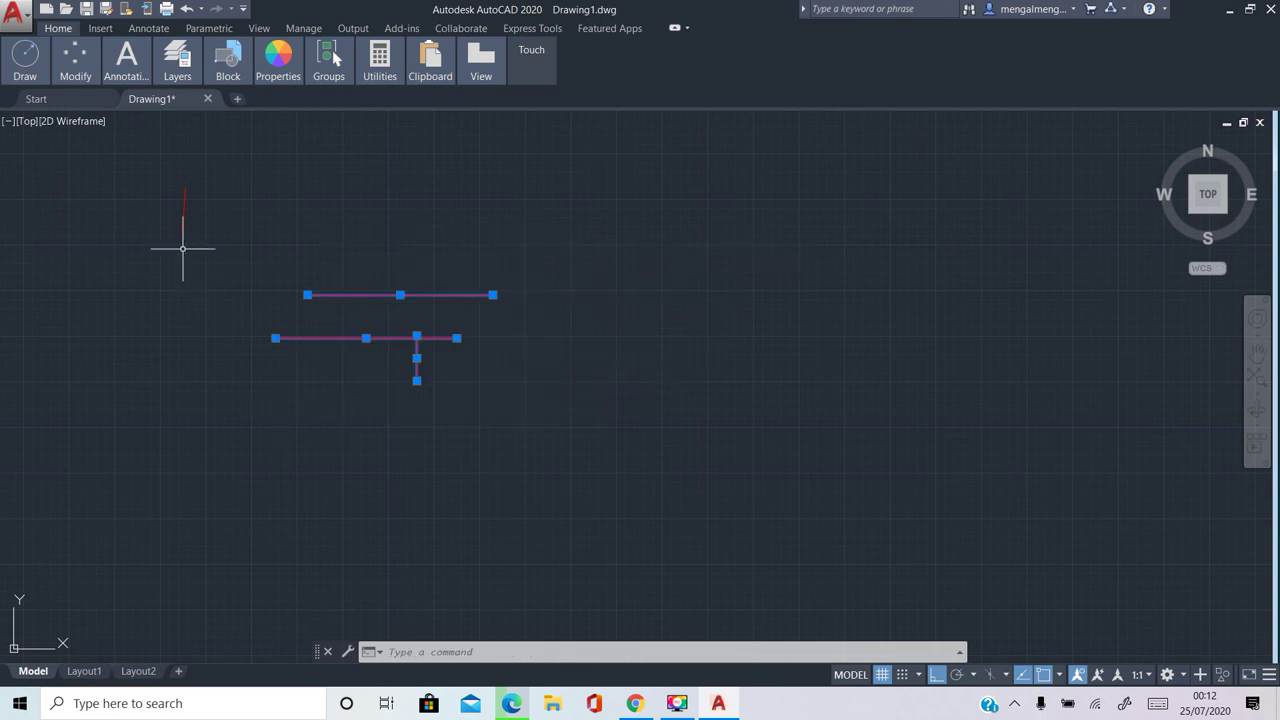
left_click(222, 198)
left_click(171, 212)
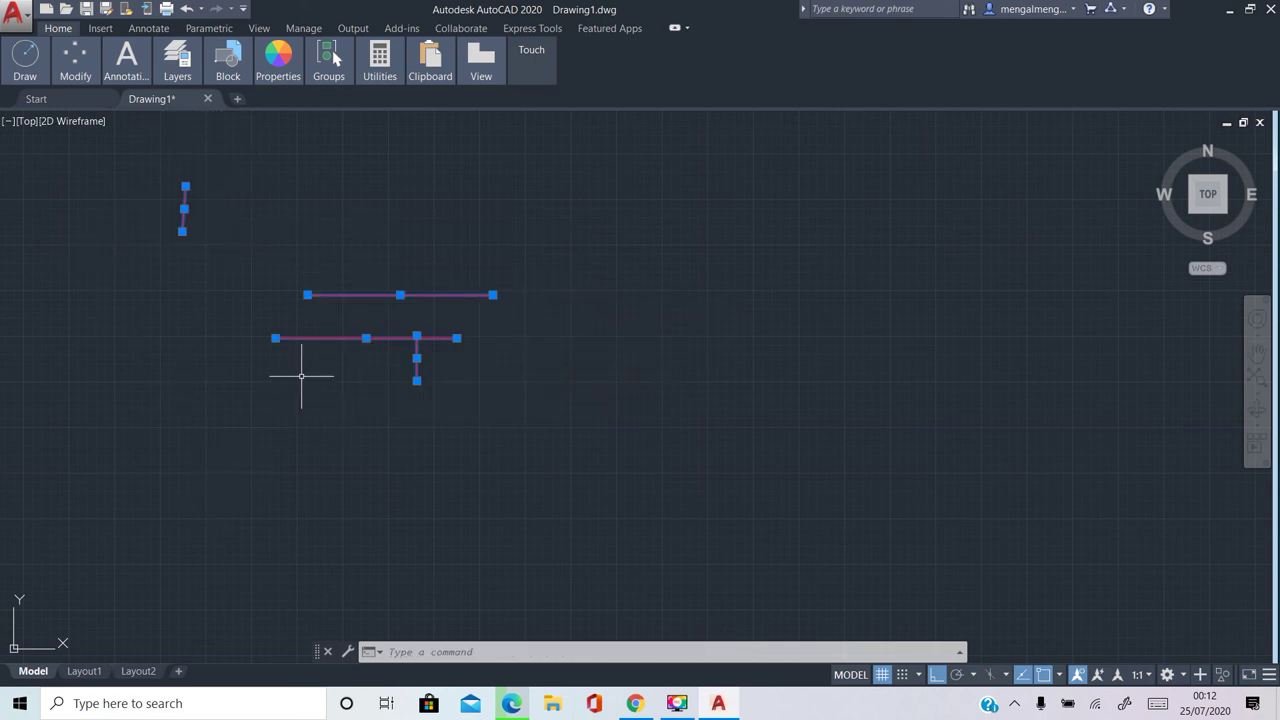
key("Delete")
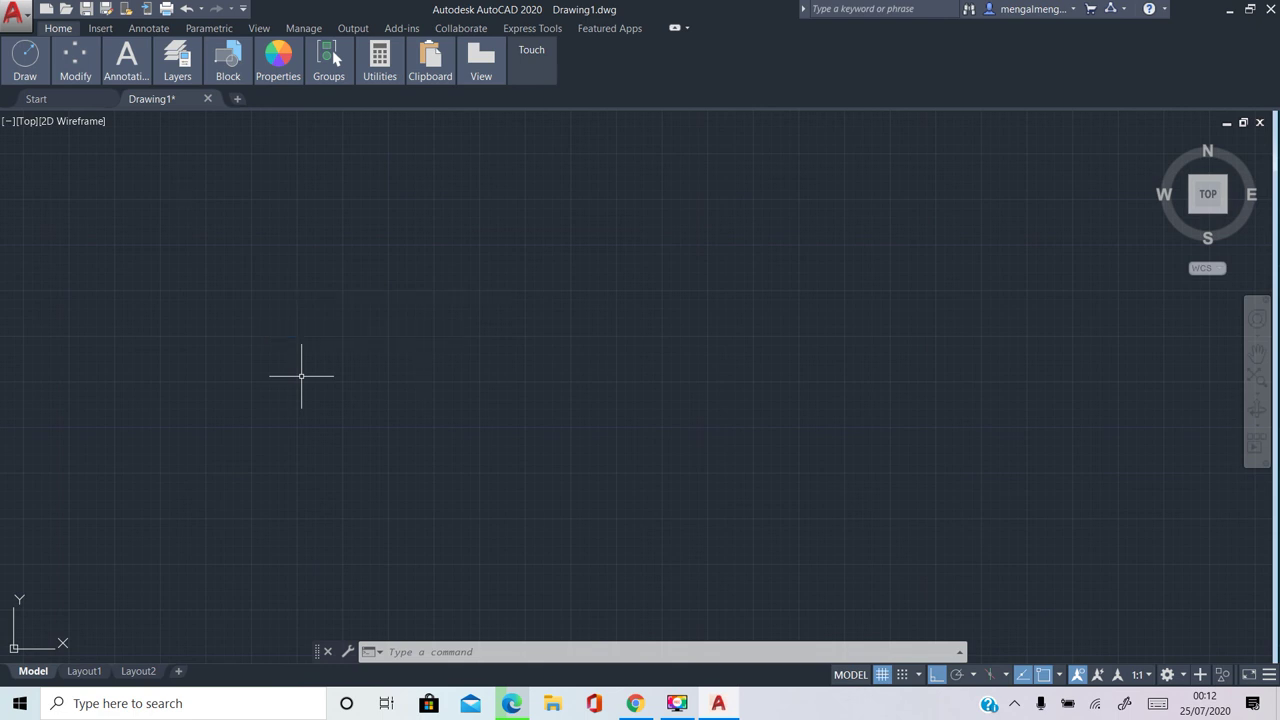
key("ctrl+z")
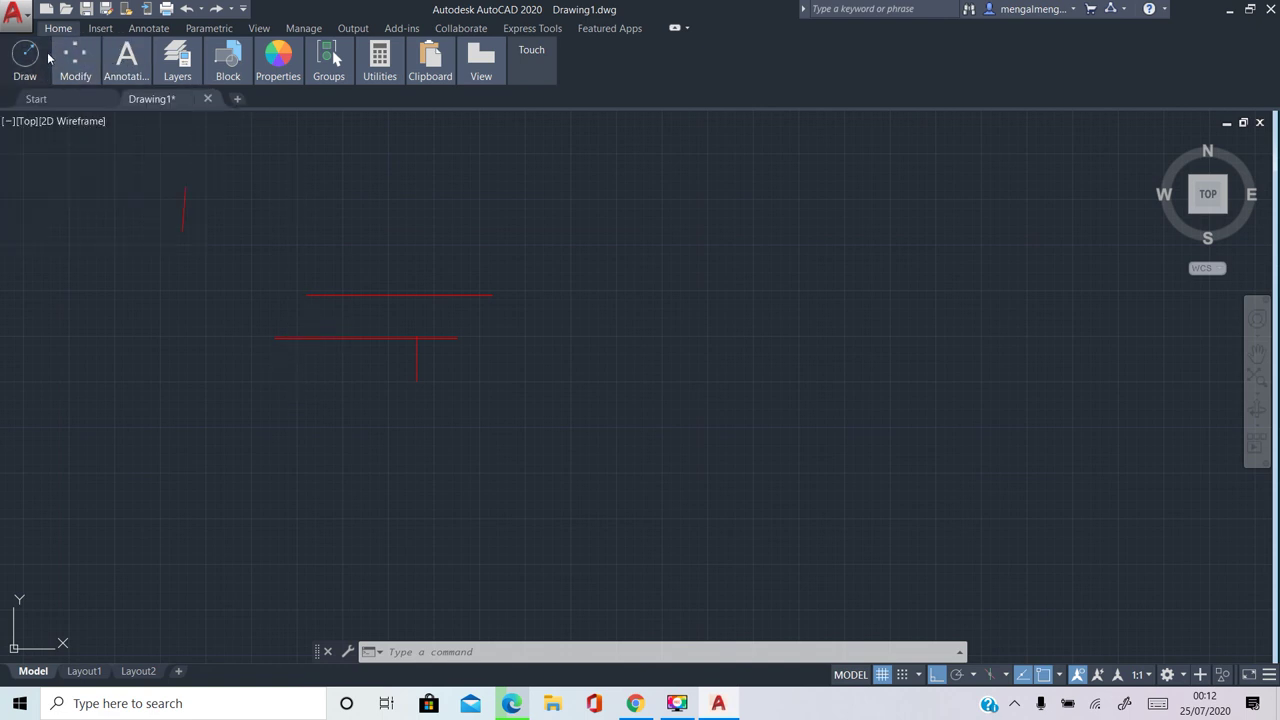
Thaw layer 0, and confirm the current Door layer cannot be frozen
mouse_move(177, 62)
left_click(157, 97)
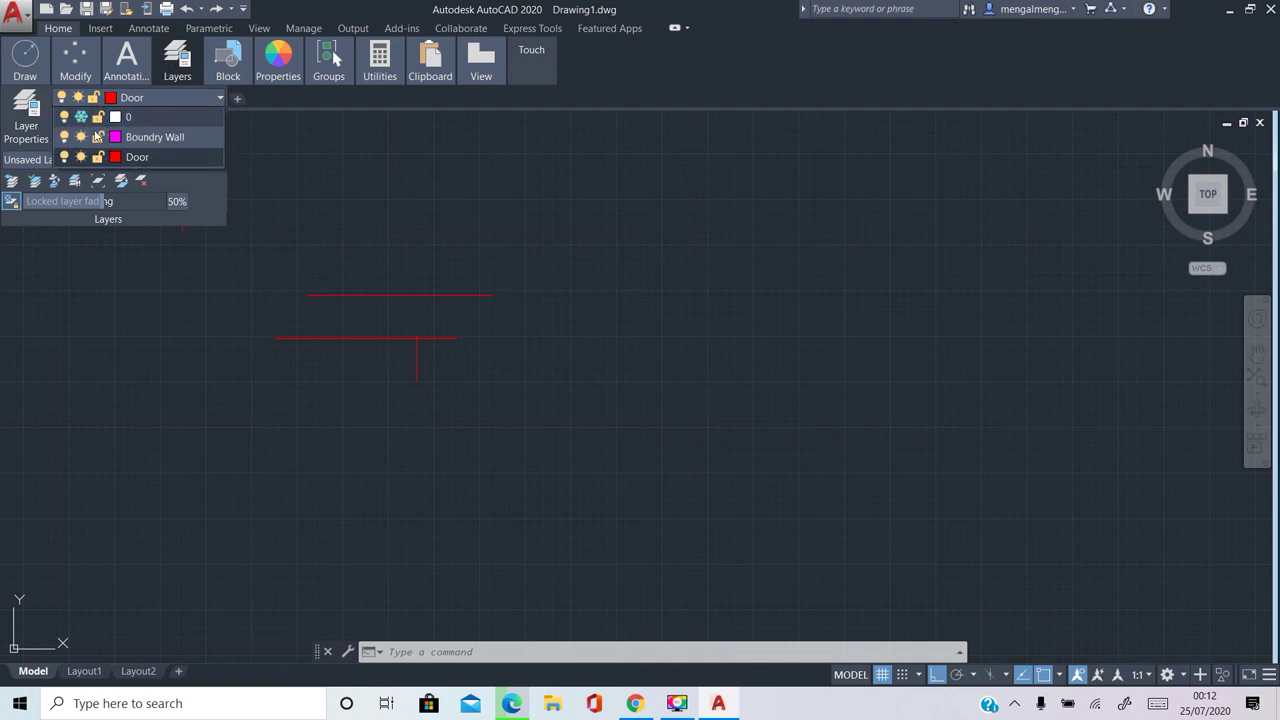
left_click(82, 117)
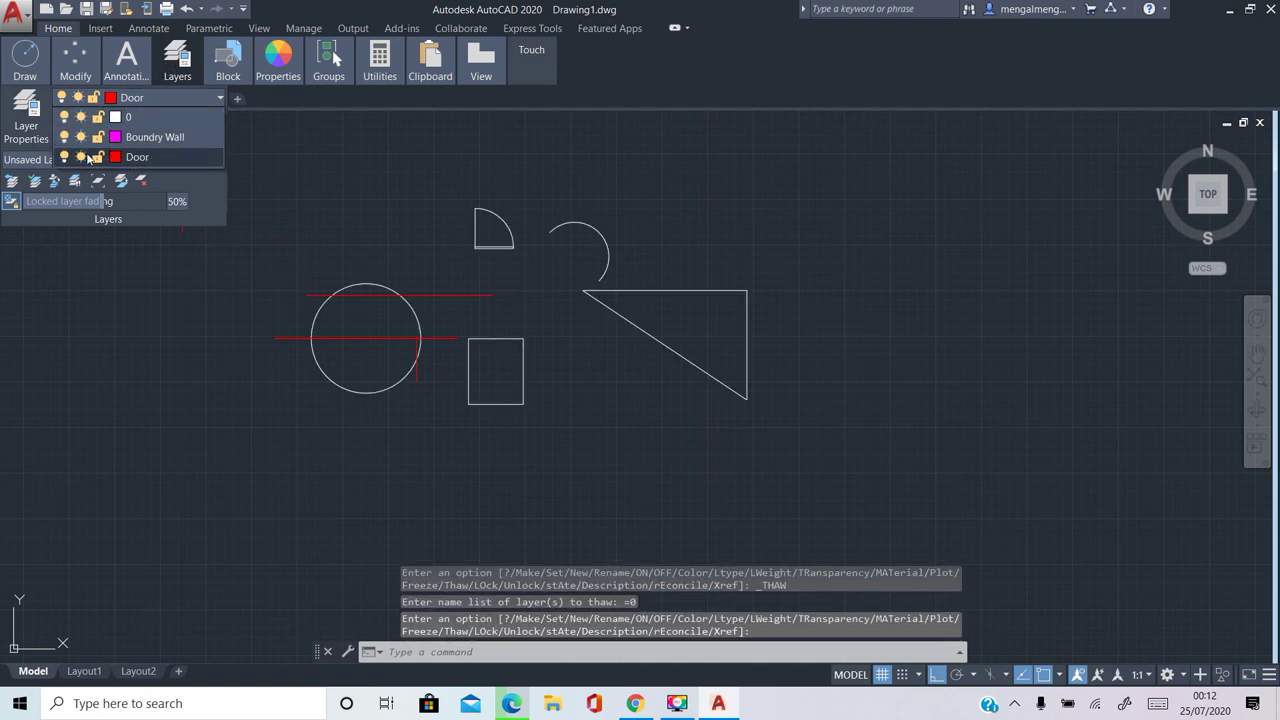
left_click(81, 157)
key("Return")
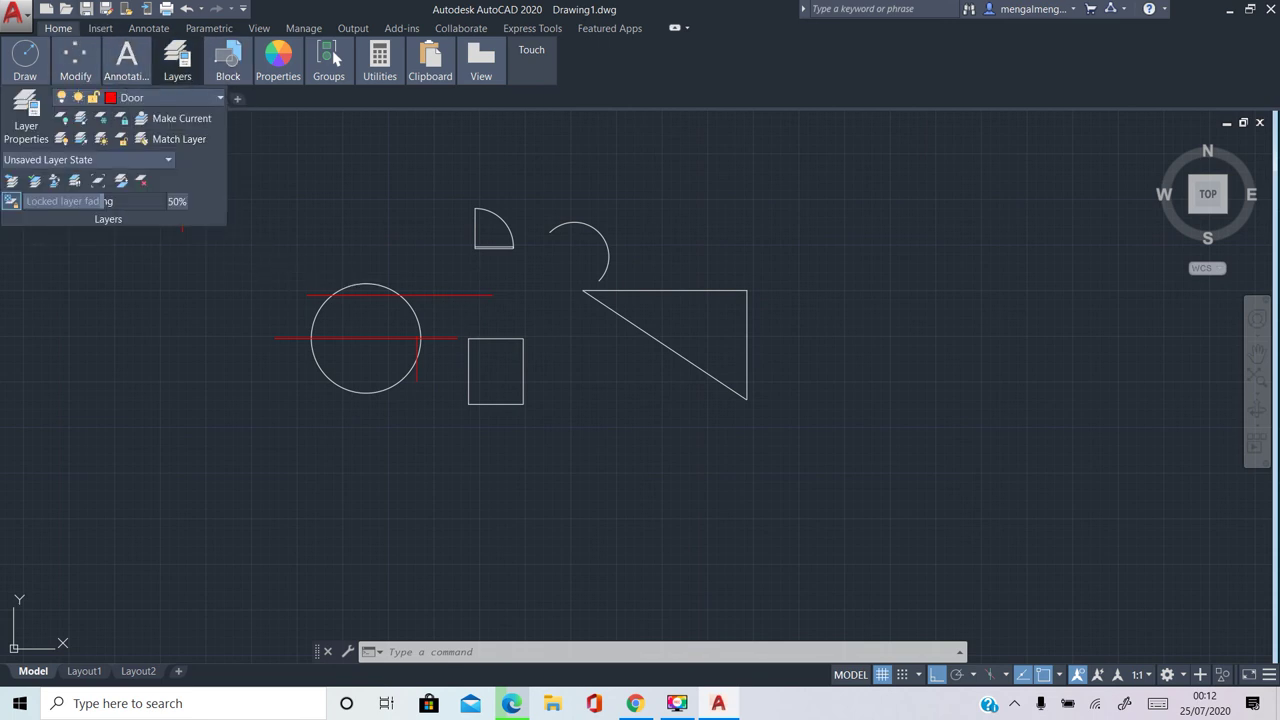
left_click_drag(127, 62, 165, 78)
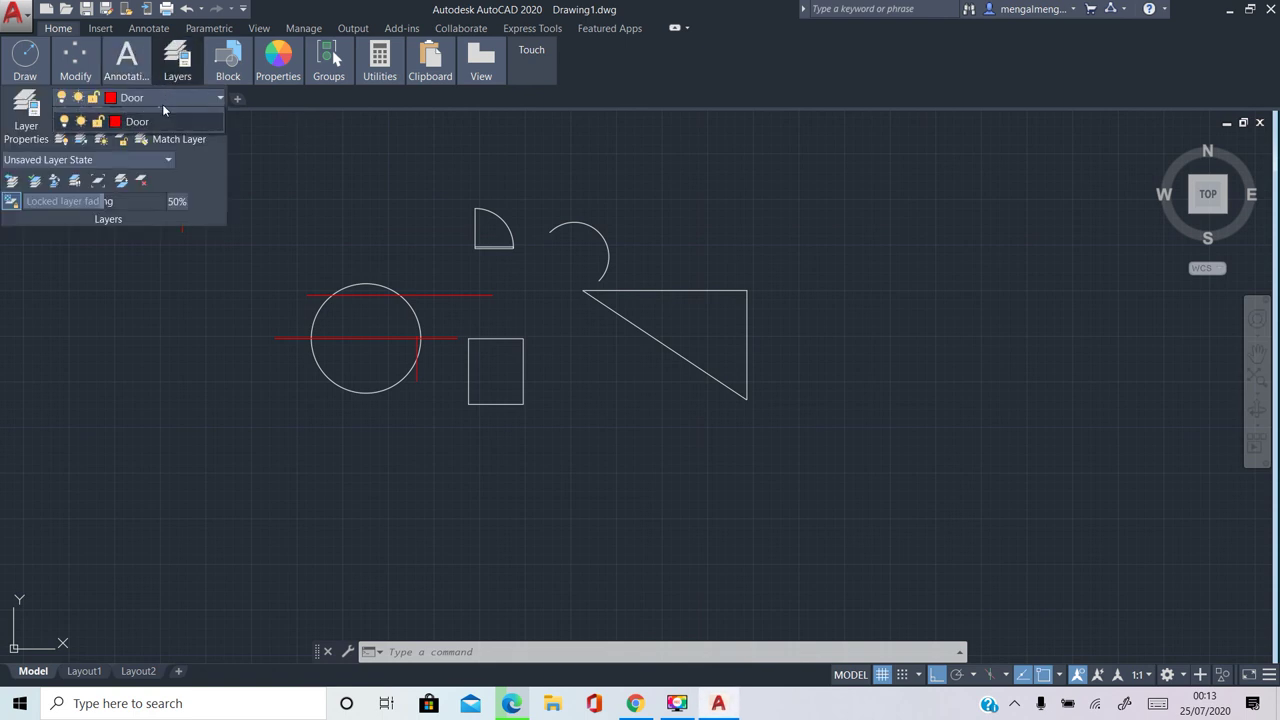
Cancel the Door colour picker, make layer 0 current, and freeze the Door layer
left_click(167, 97)
left_click(113, 121)
left_click(112, 97)
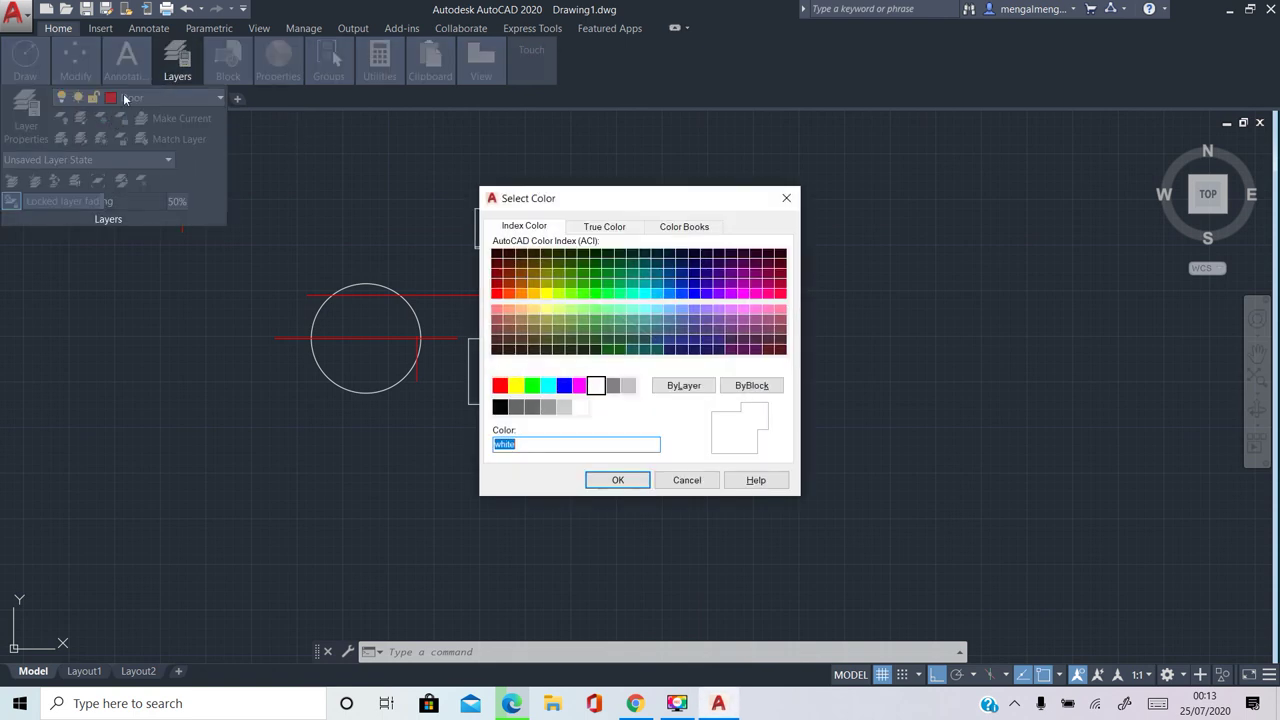
left_click(615, 479)
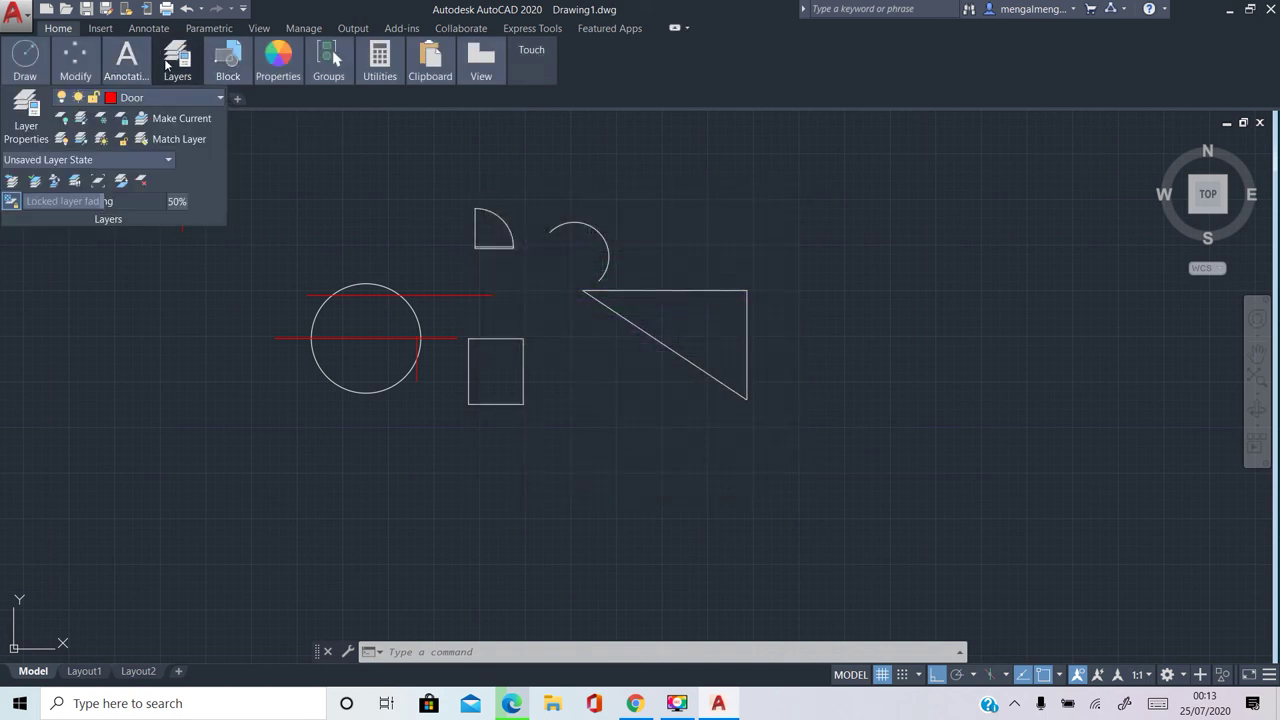
left_click(189, 107)
left_click(189, 110)
left_click(220, 100)
left_click(81, 158)
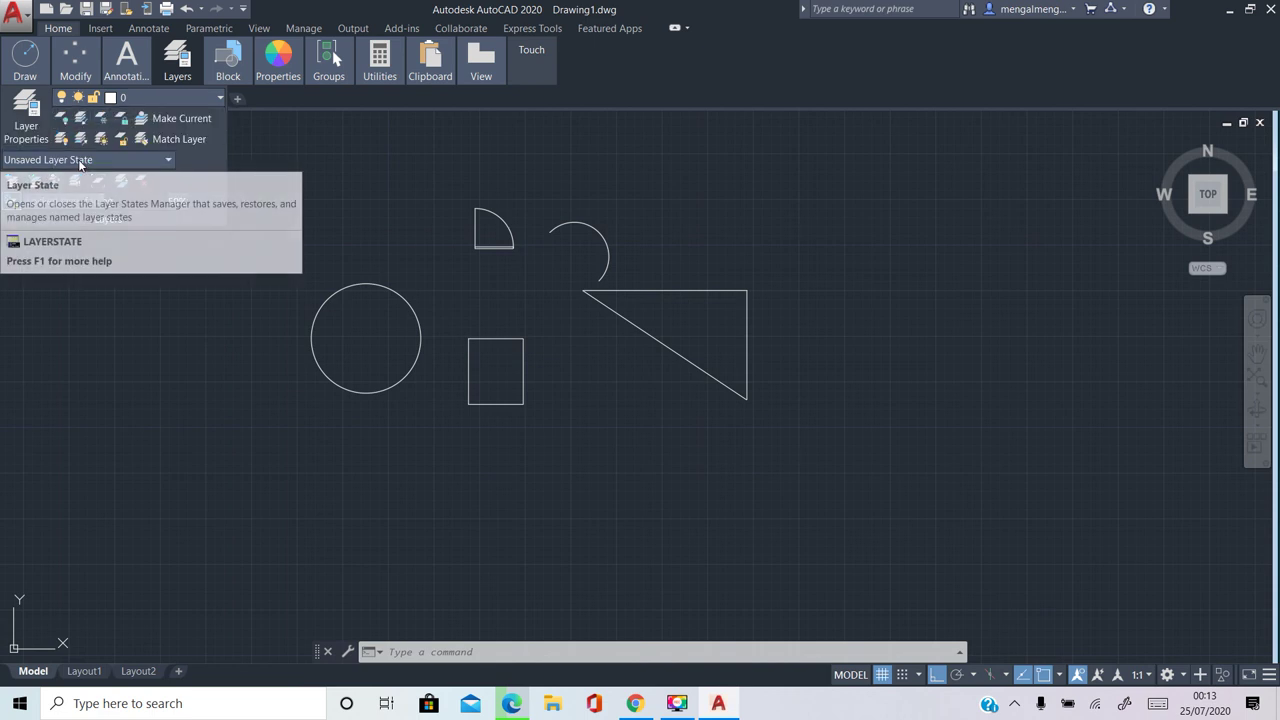
Window-select all the white shapes and delete them
left_click(823, 160)
left_click(266, 495)
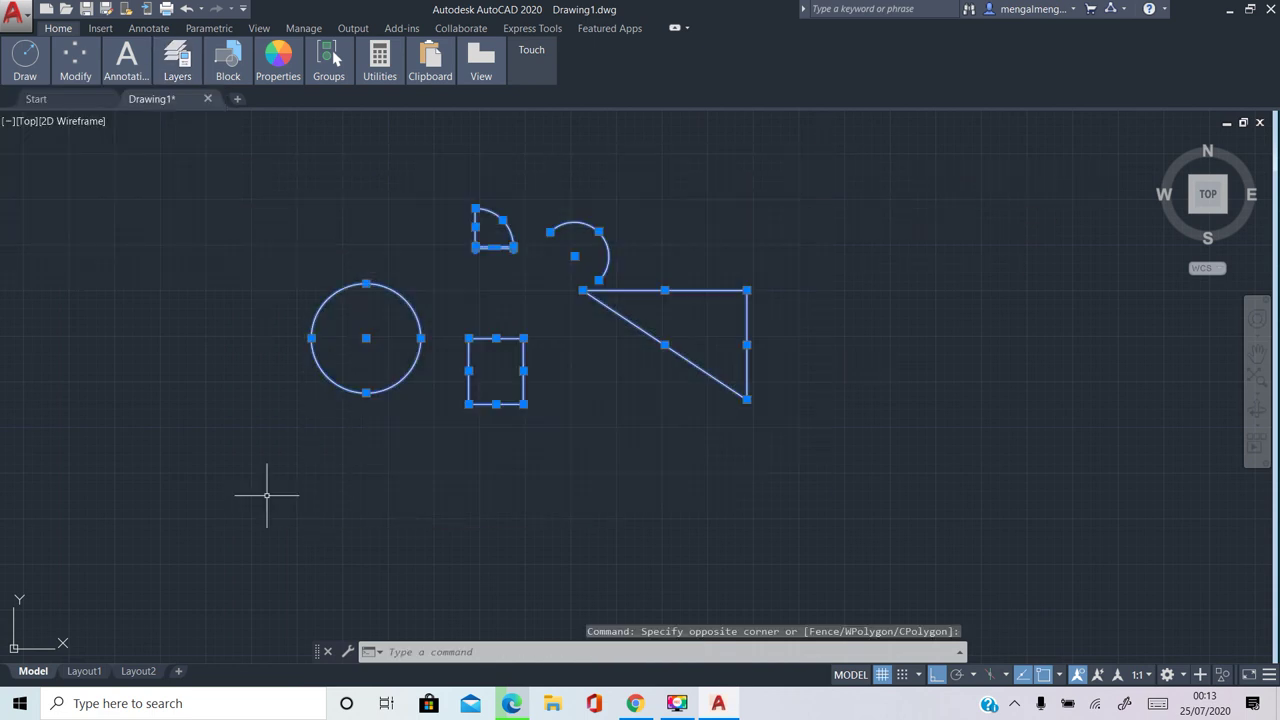
key("Delete")
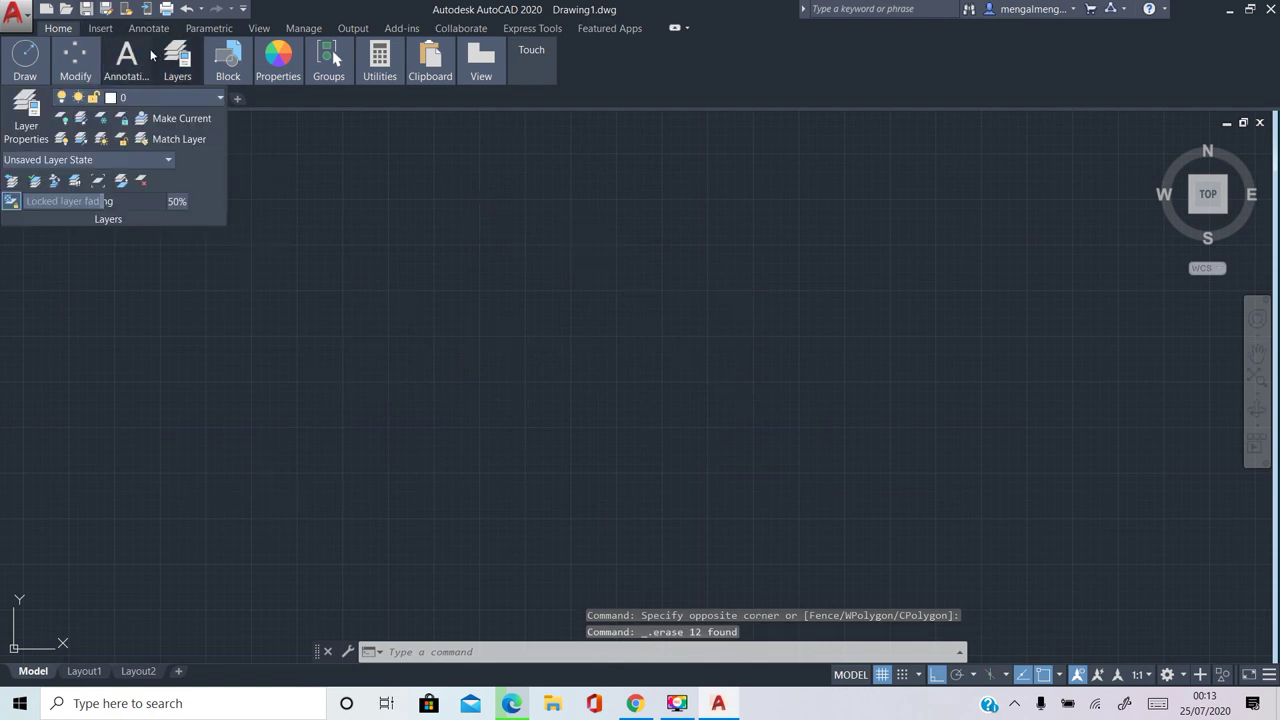
mouse_move(177, 62)
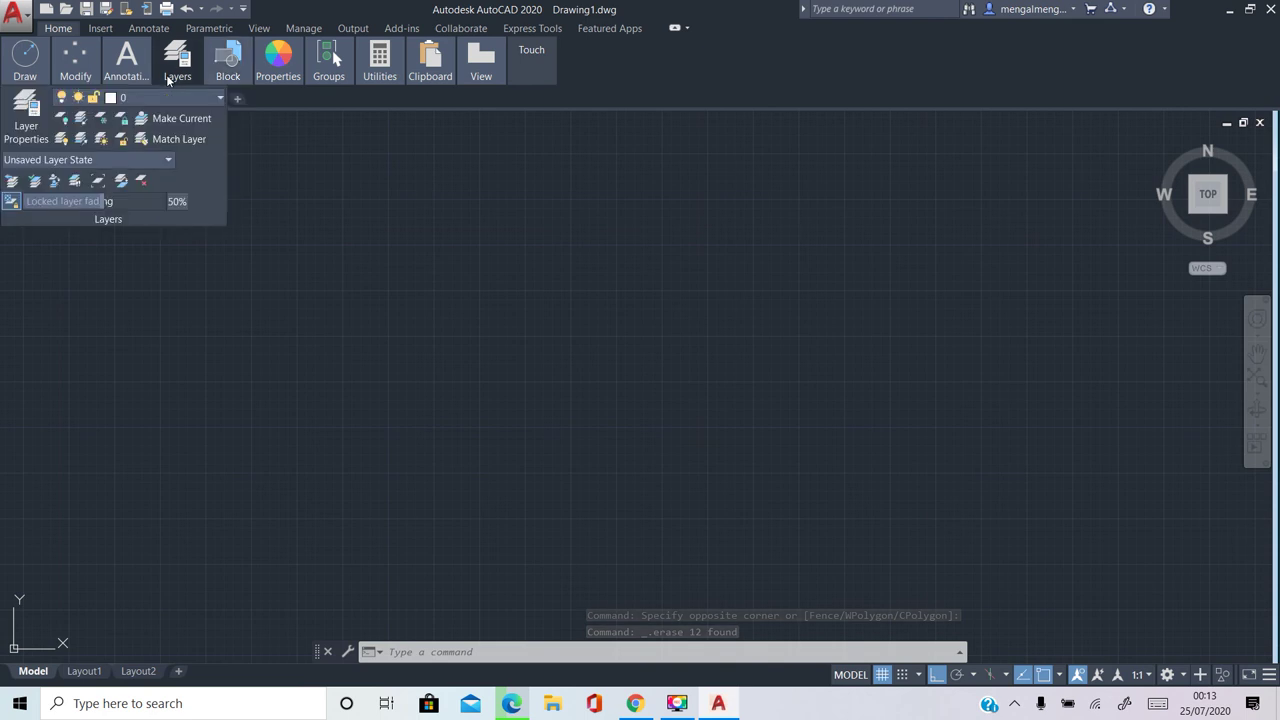
Thaw the Door layer and switch it off
left_click(166, 100)
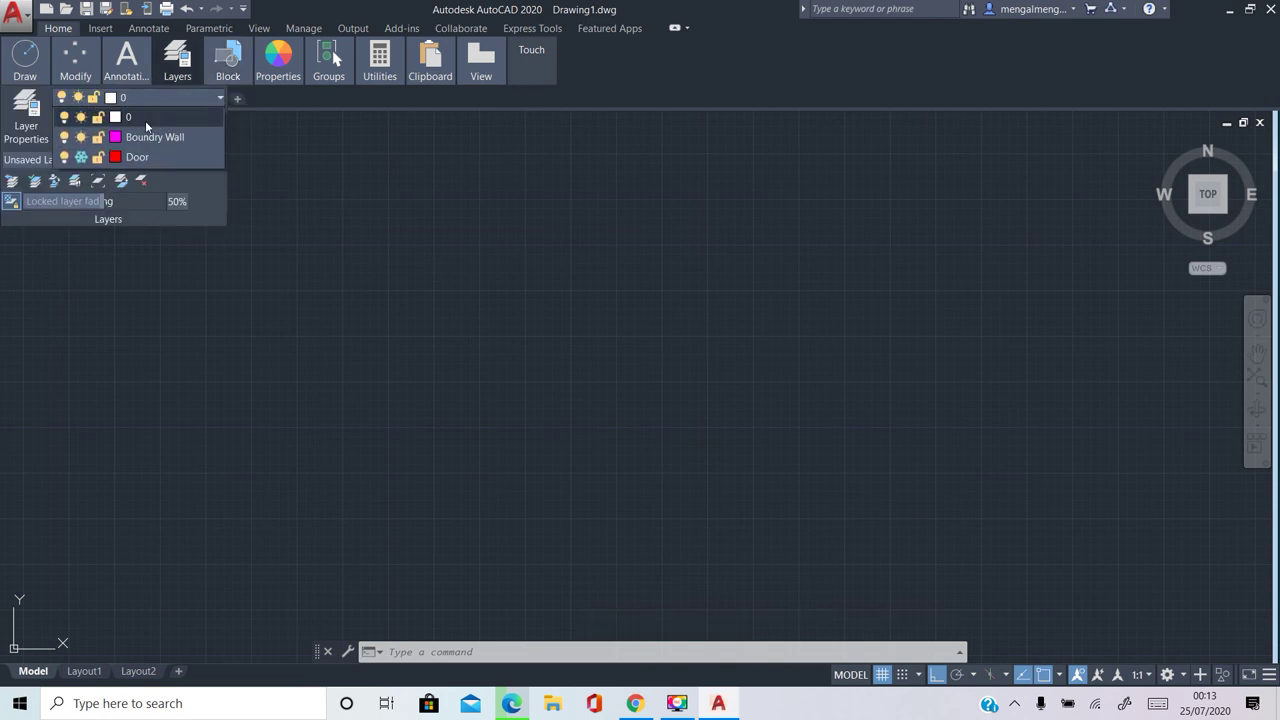
left_click(85, 157)
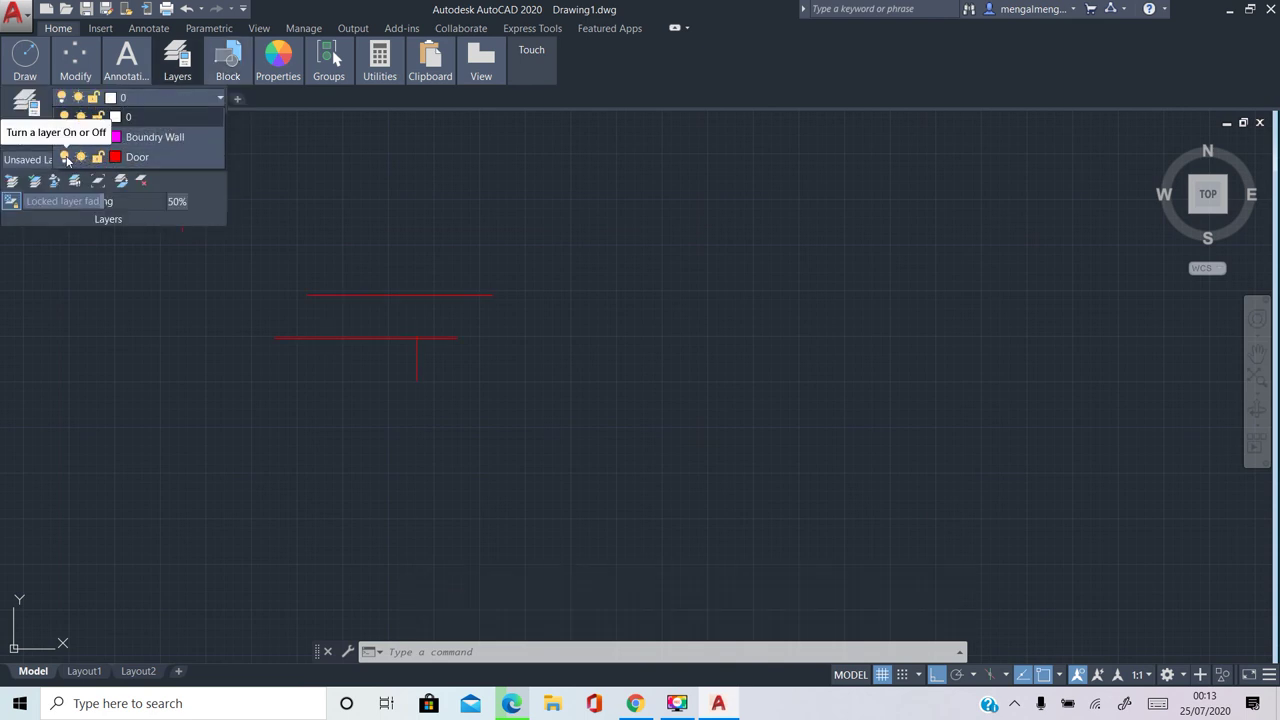
left_click(65, 157)
left_click(65, 157)
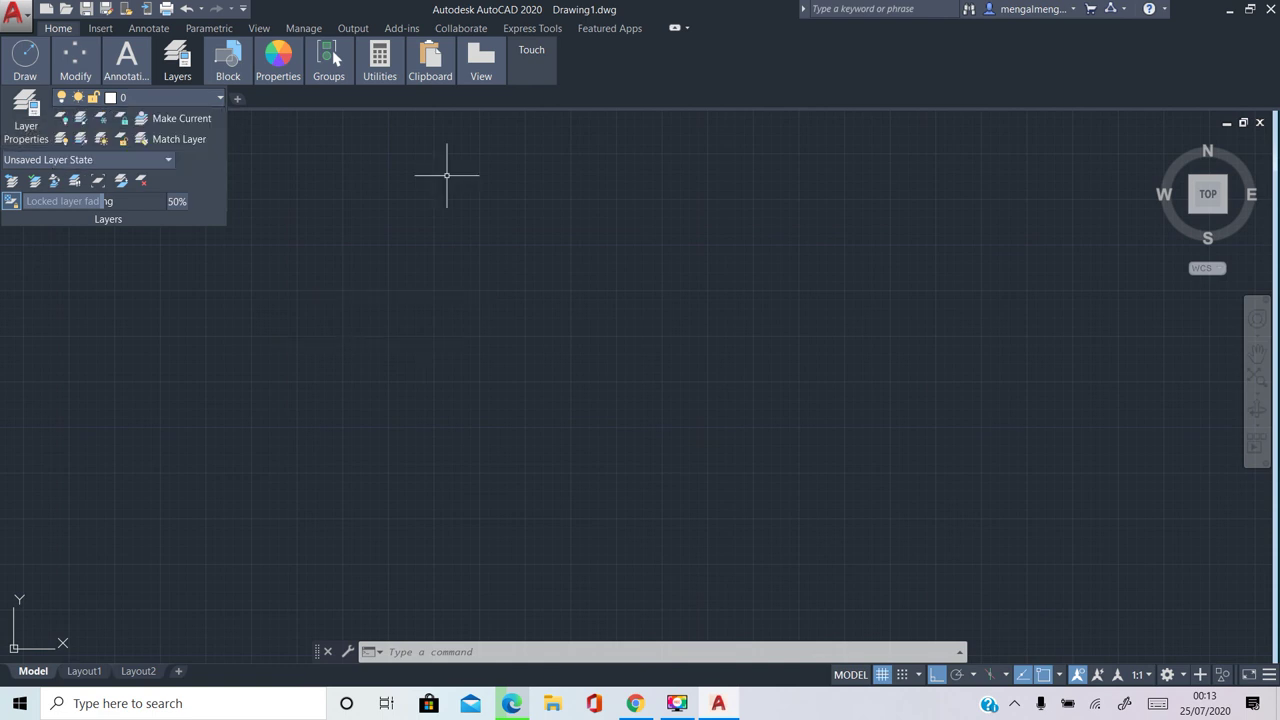
left_click(535, 117)
left_click(405, 248)
Turn the Door layer back on and lock it
left_click(132, 97)
left_click(64, 157)
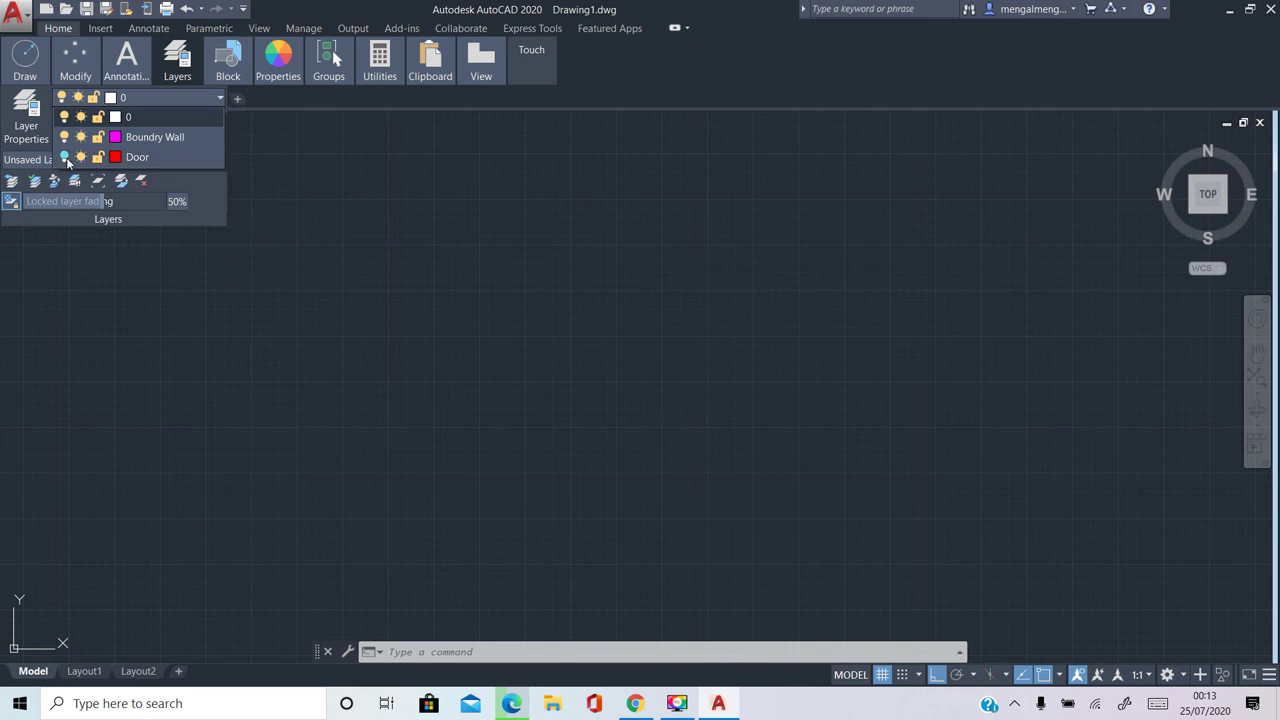
left_click(98, 160)
left_click(531, 286)
Try to erase the locked Door lines with window selections and Delete, leaving them intact
left_click(480, 257)
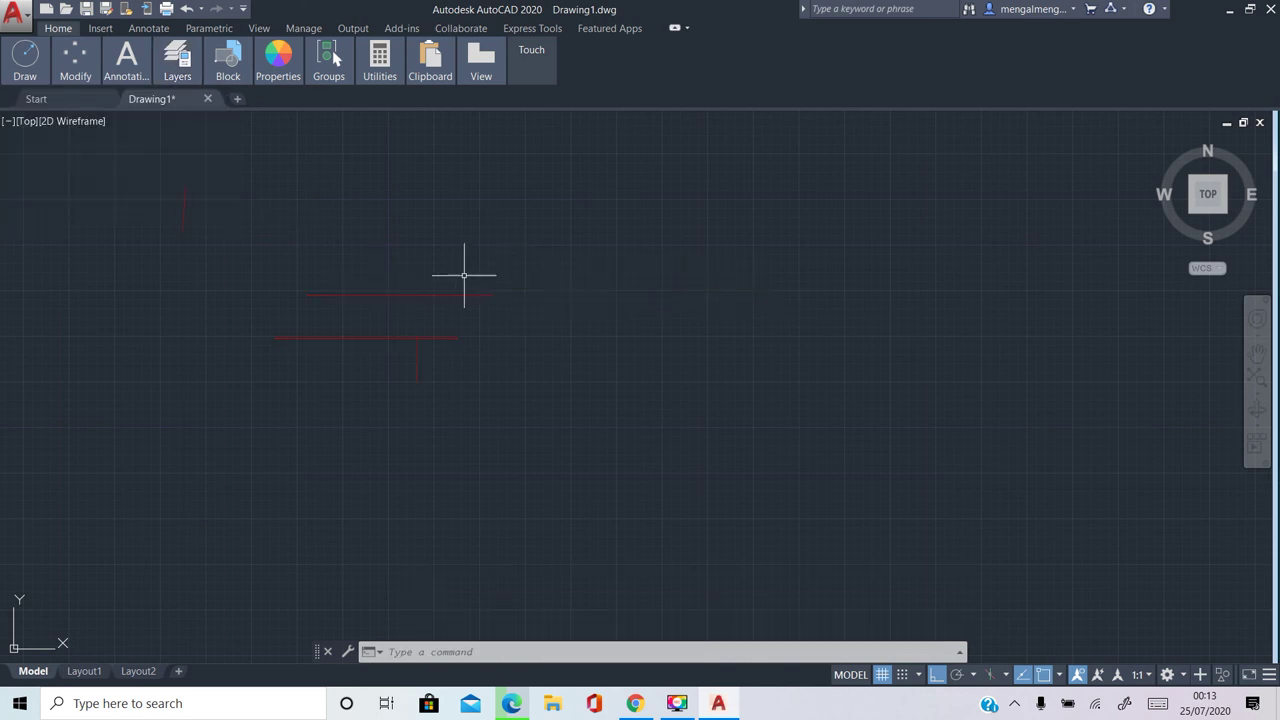
left_click(251, 289)
left_click(386, 426)
left_click(434, 260)
left_click(397, 370)
left_click(397, 370)
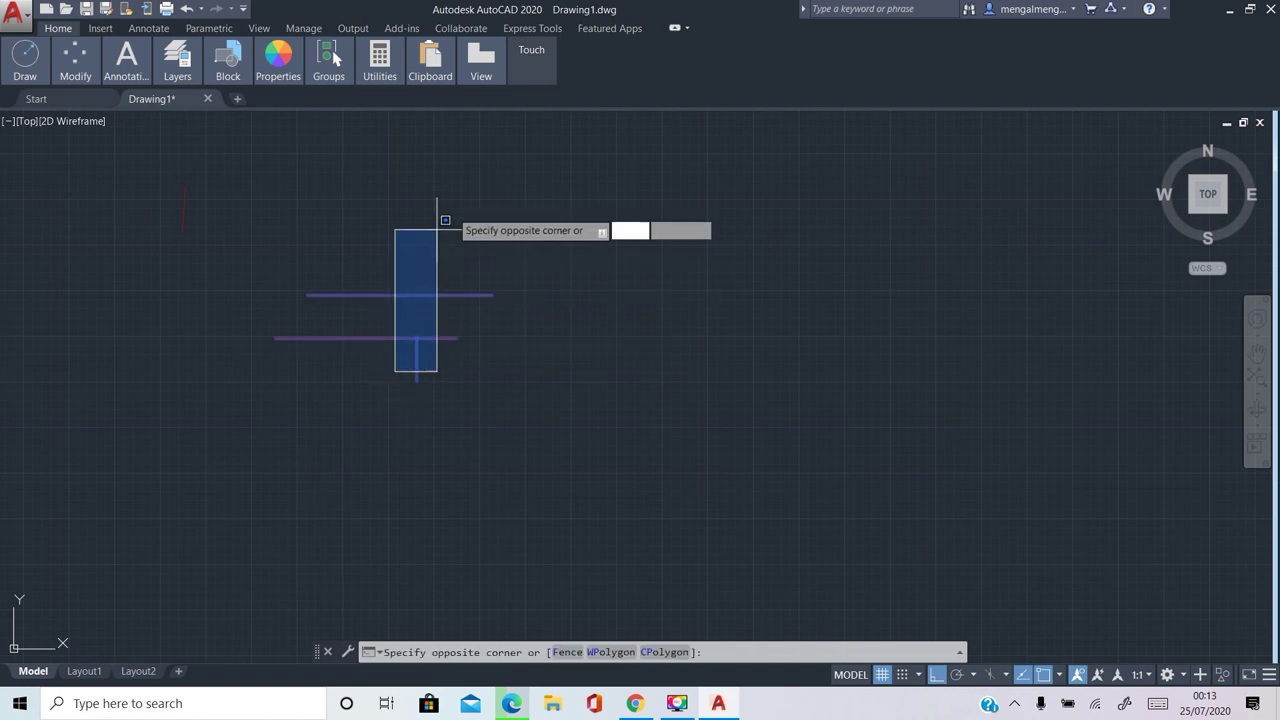
left_click(310, 395)
key("Delete")
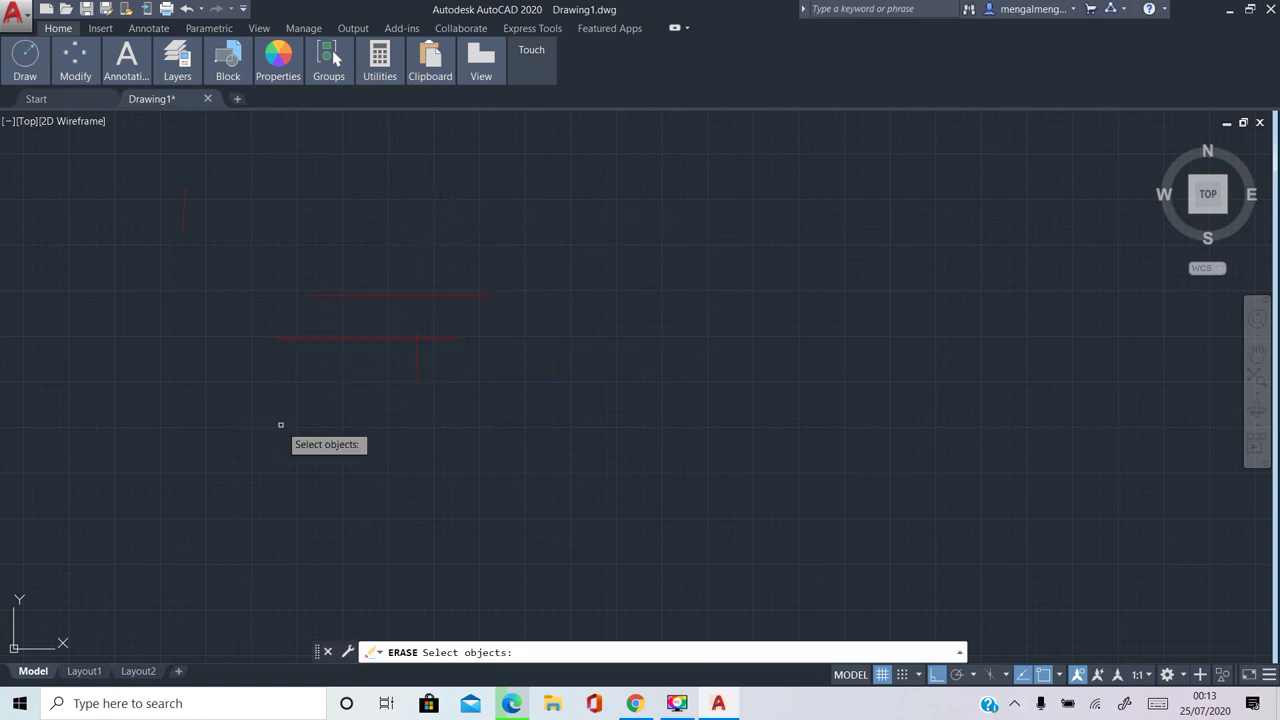
left_click(700, 242)
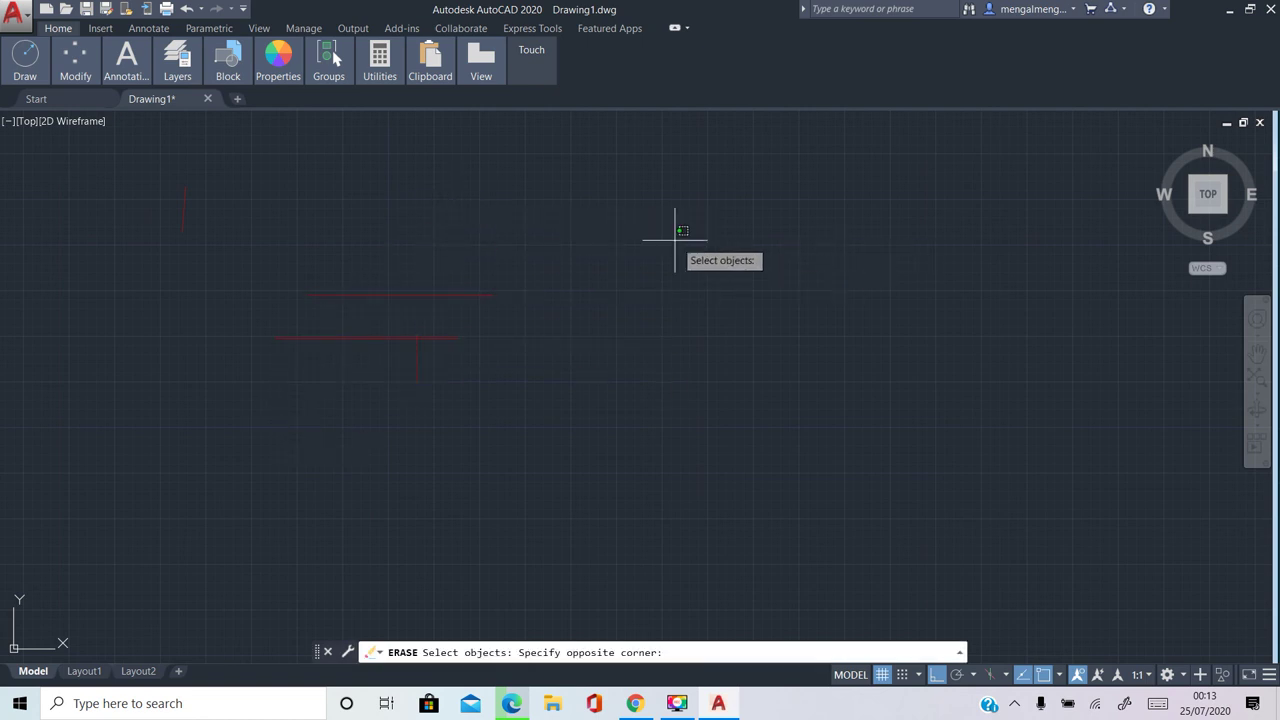
left_click(278, 428)
key("Escape")
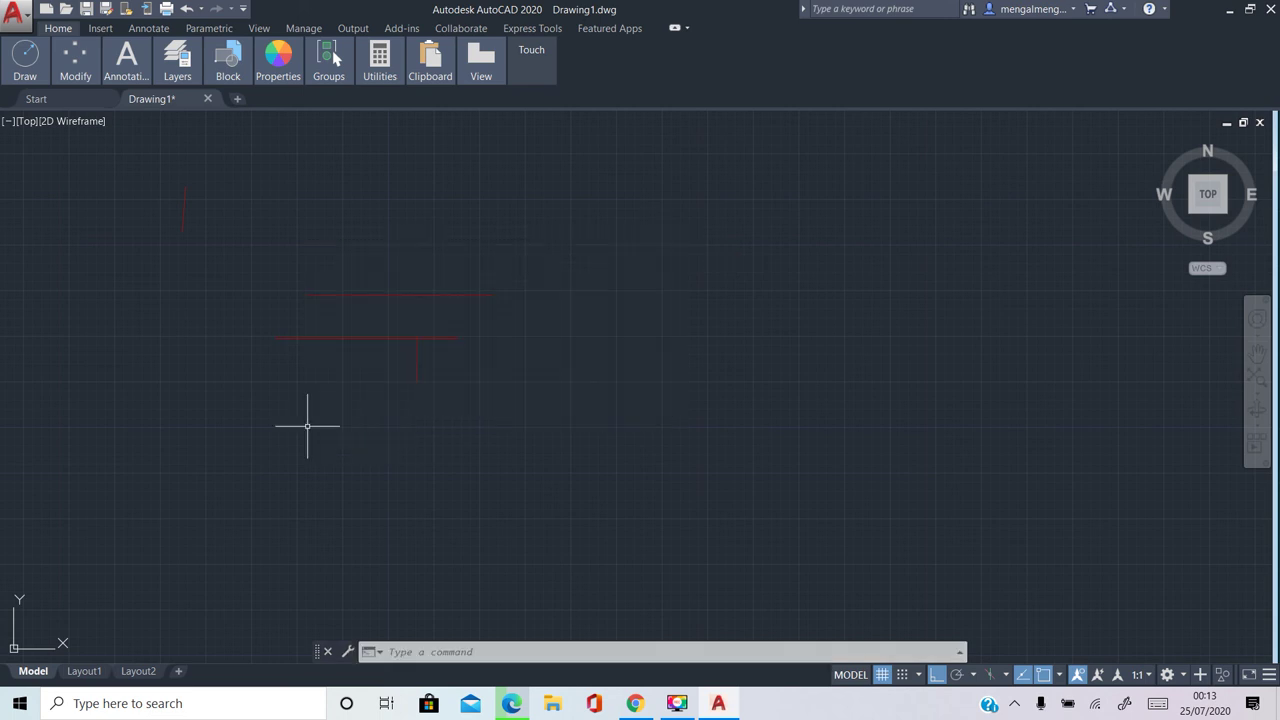
Reselect the three locked Door lines with several selection windows
left_click(457, 227)
left_click(282, 482)
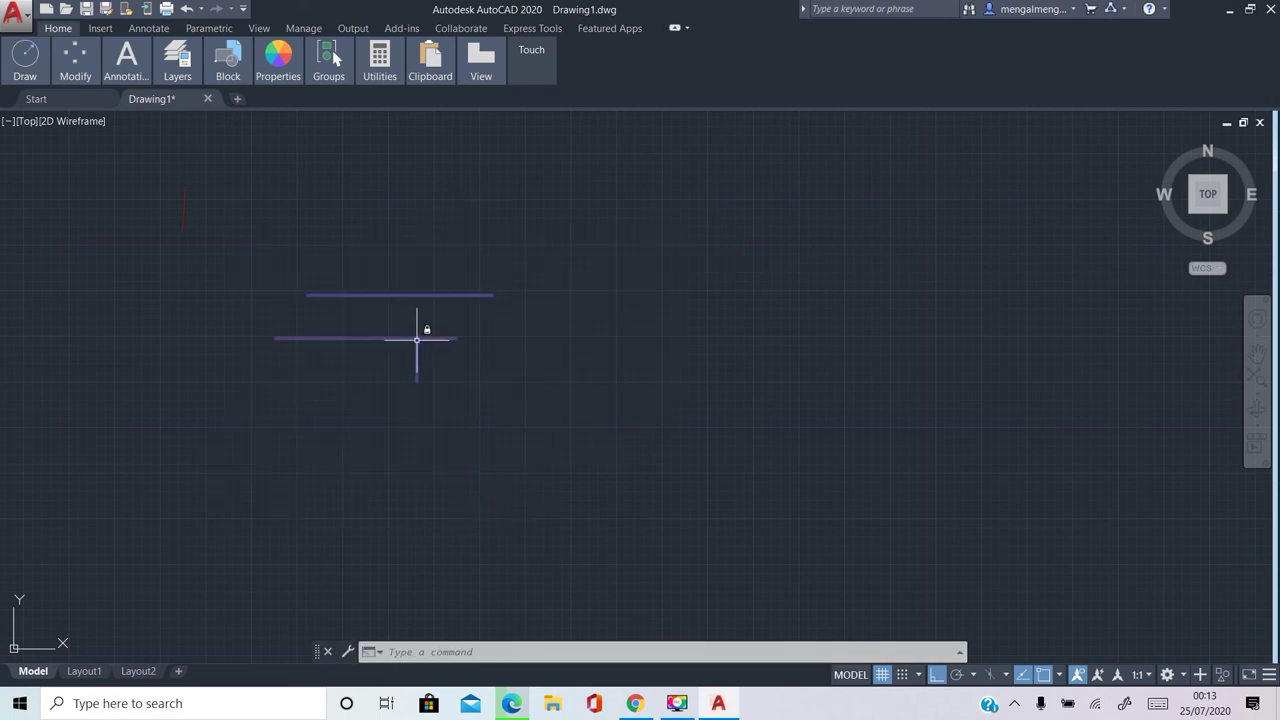
key("Escape")
left_click(386, 343)
left_click(513, 261)
left_click(383, 391)
left_click(507, 131)
left_click(385, 249)
left_click(564, 143)
left_click(596, 142)
left_click(143, 436)
left_click(178, 60)
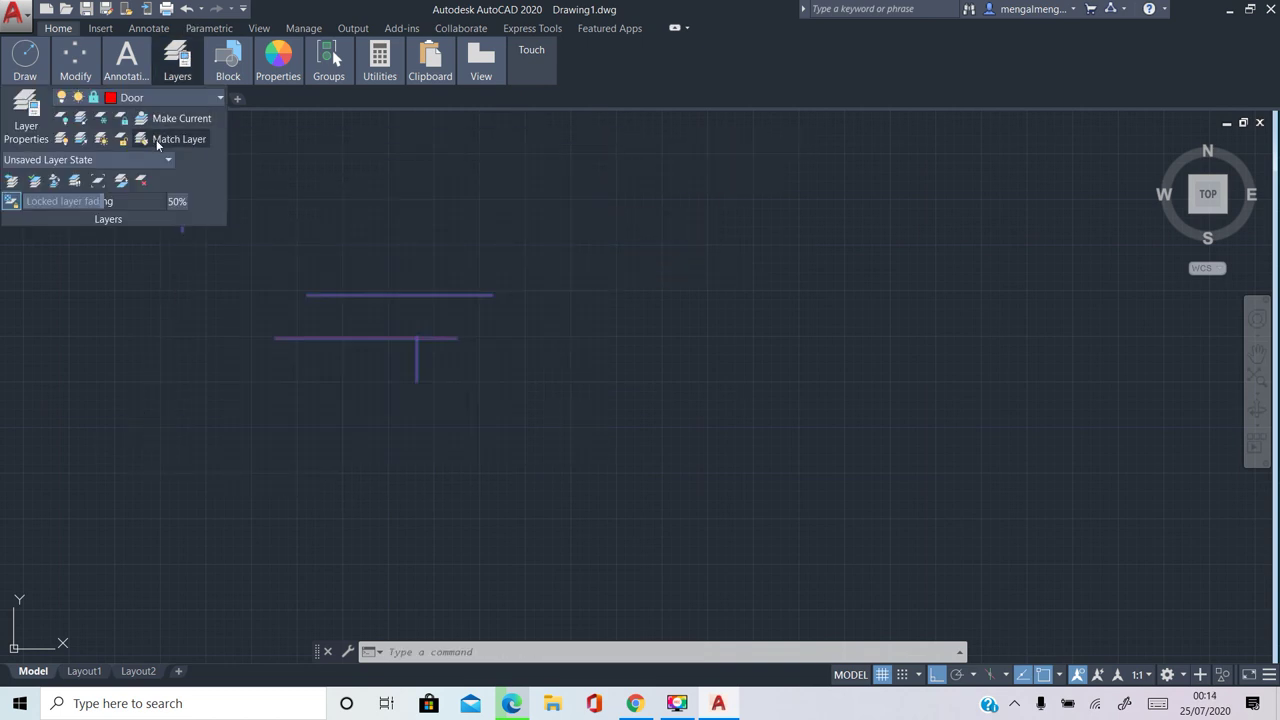
Unlock the Door layer, then window-select and delete all its red lines
left_click(156, 99)
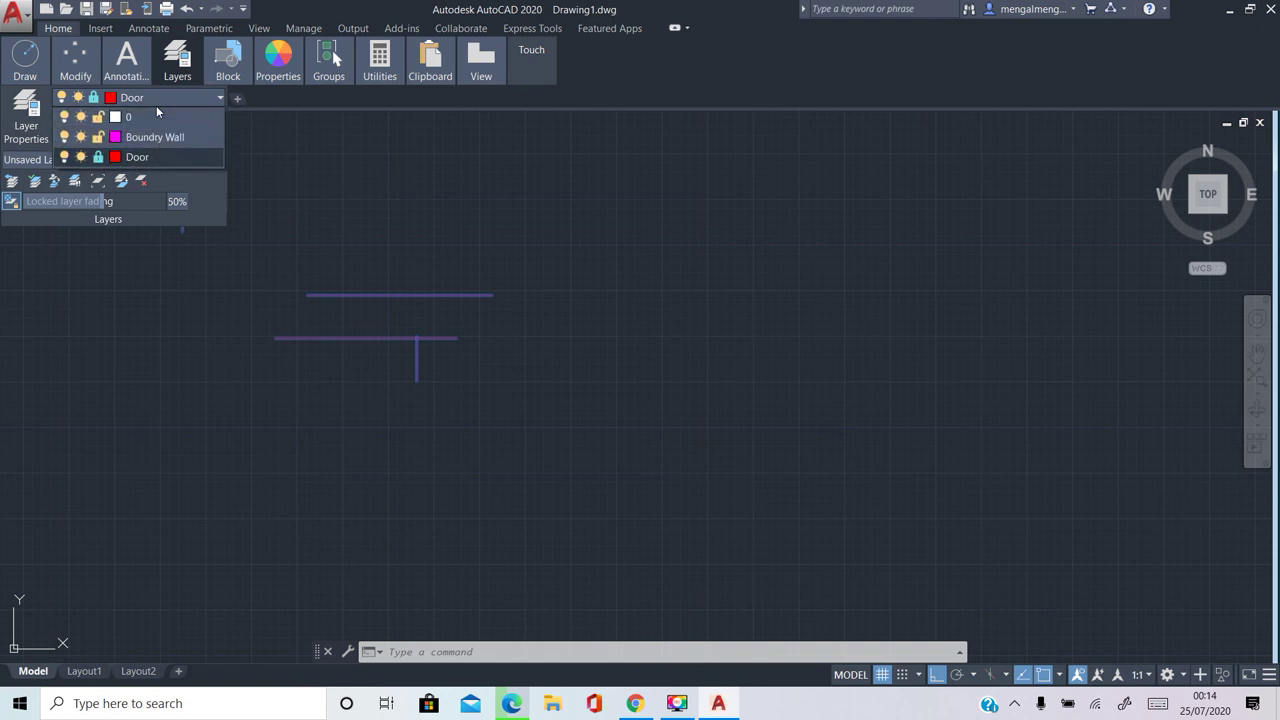
left_click(98, 157)
key("Escape")
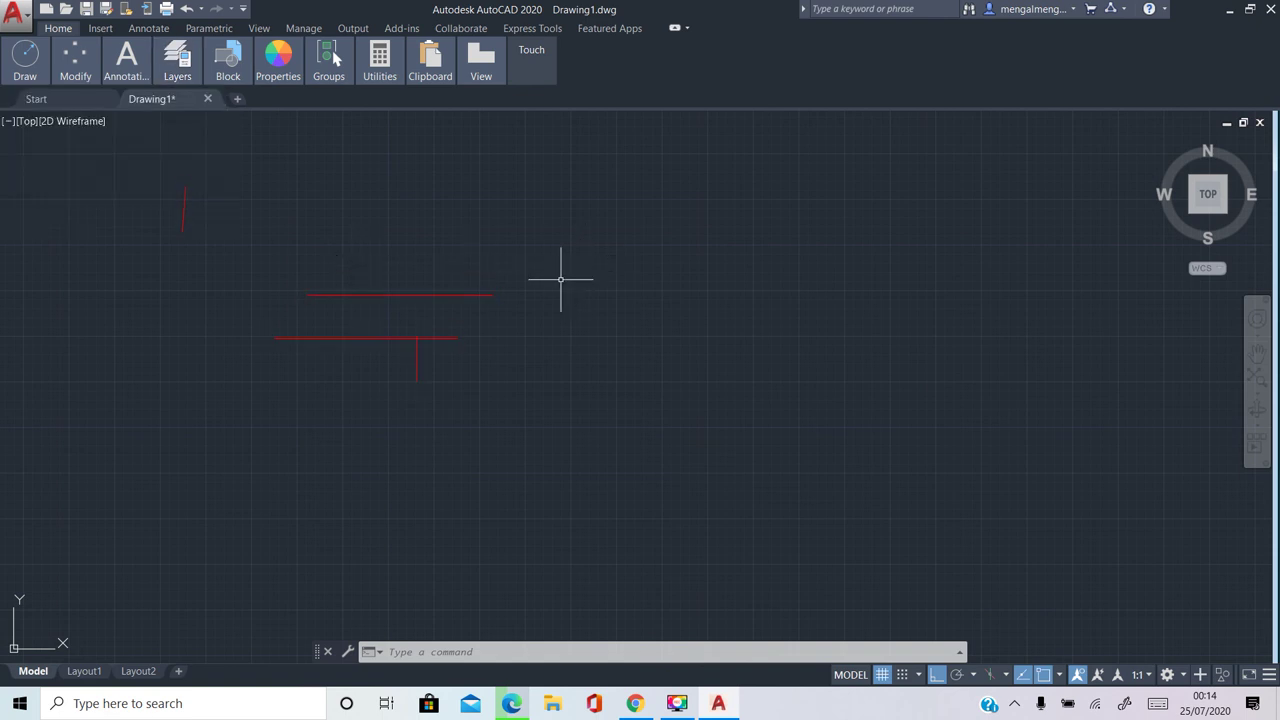
left_click(578, 113)
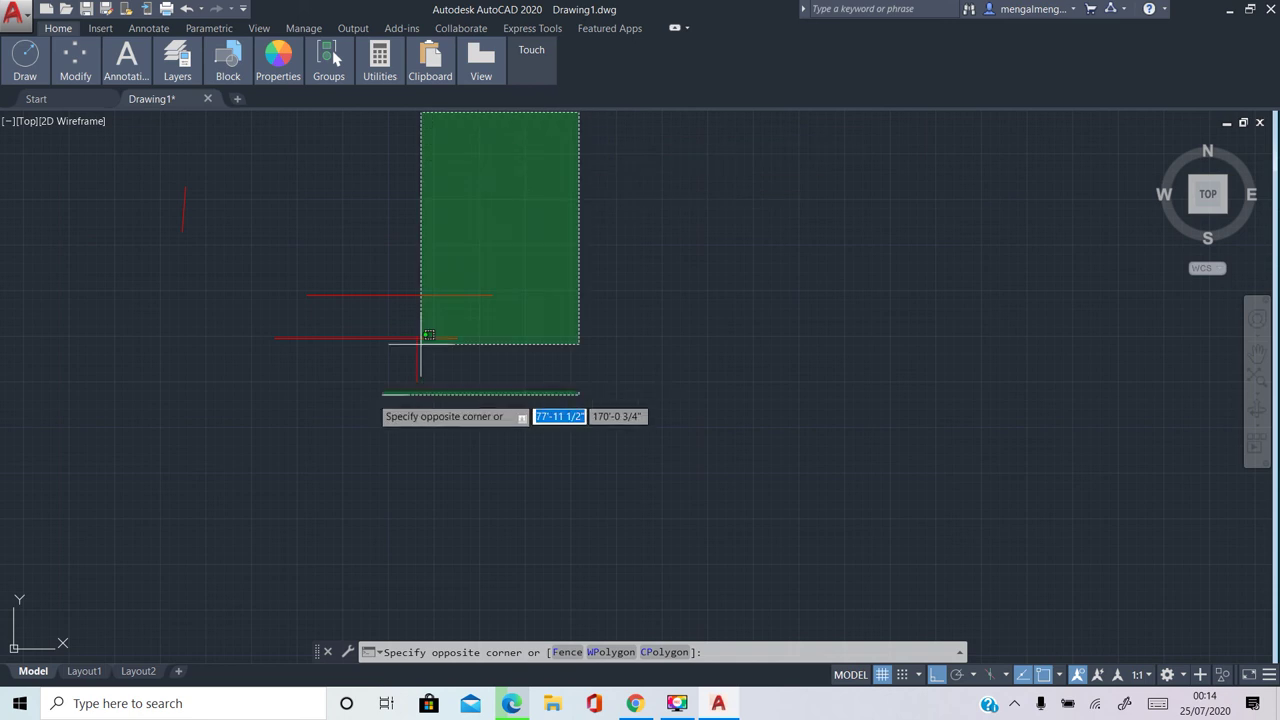
left_click(162, 451)
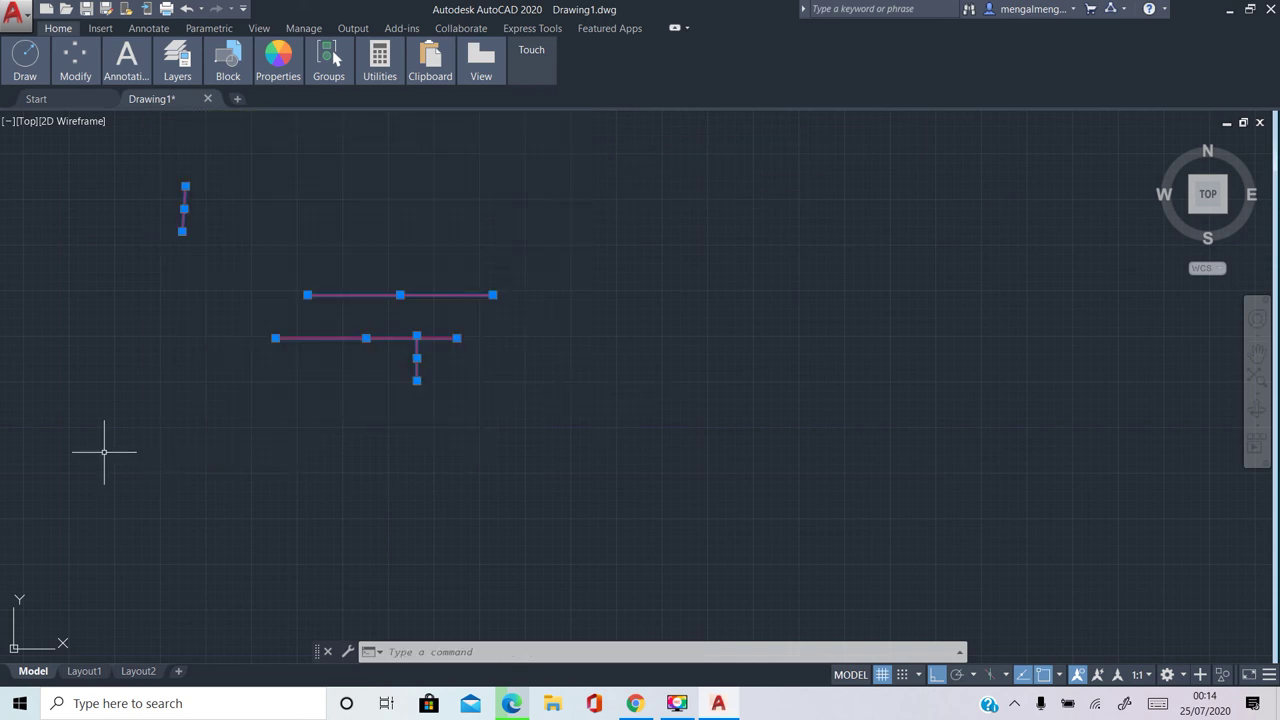
key("Delete")
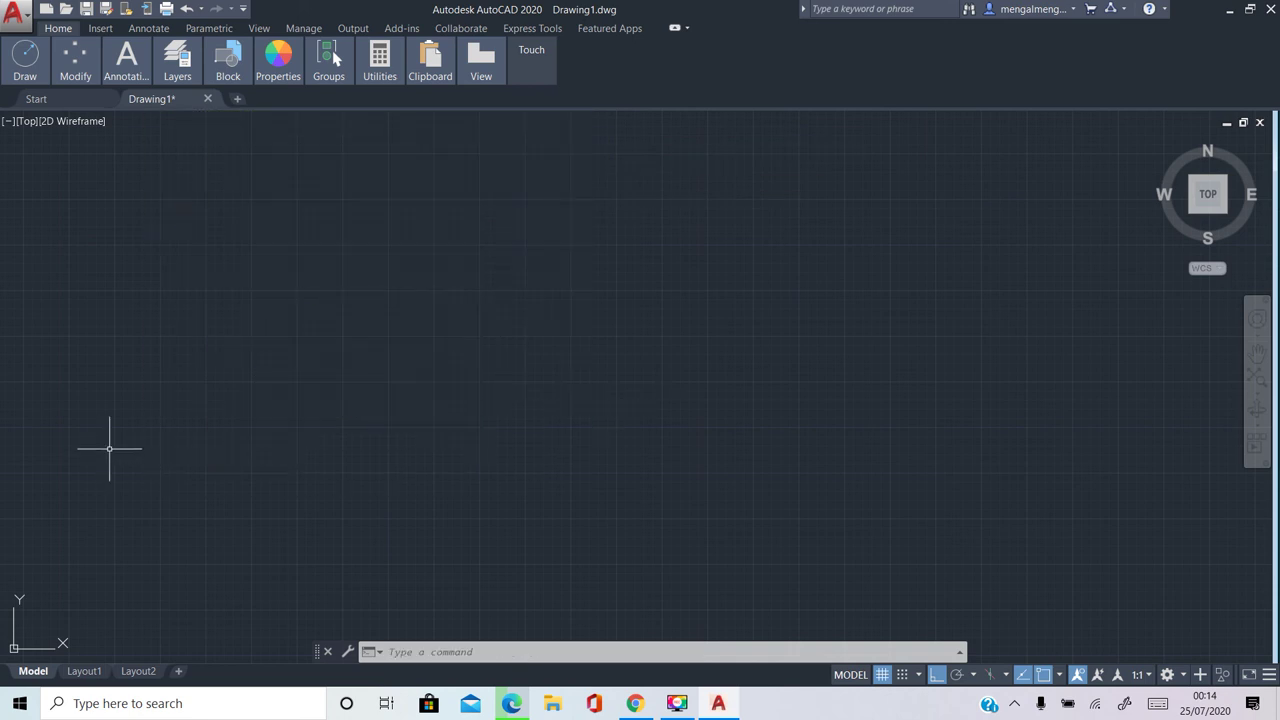
left_click(177, 62)
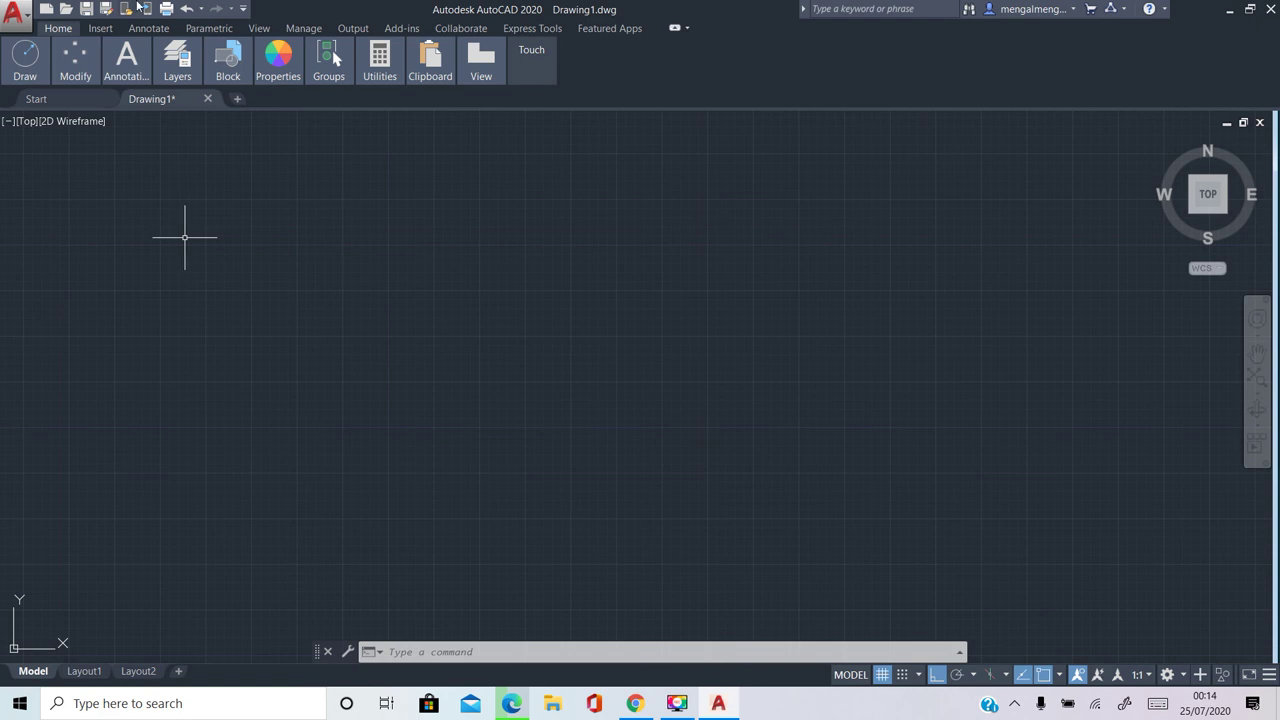
Switch between the Insert and Home ribbon tabs and expand the Draw panel's tool list
left_click(99, 33)
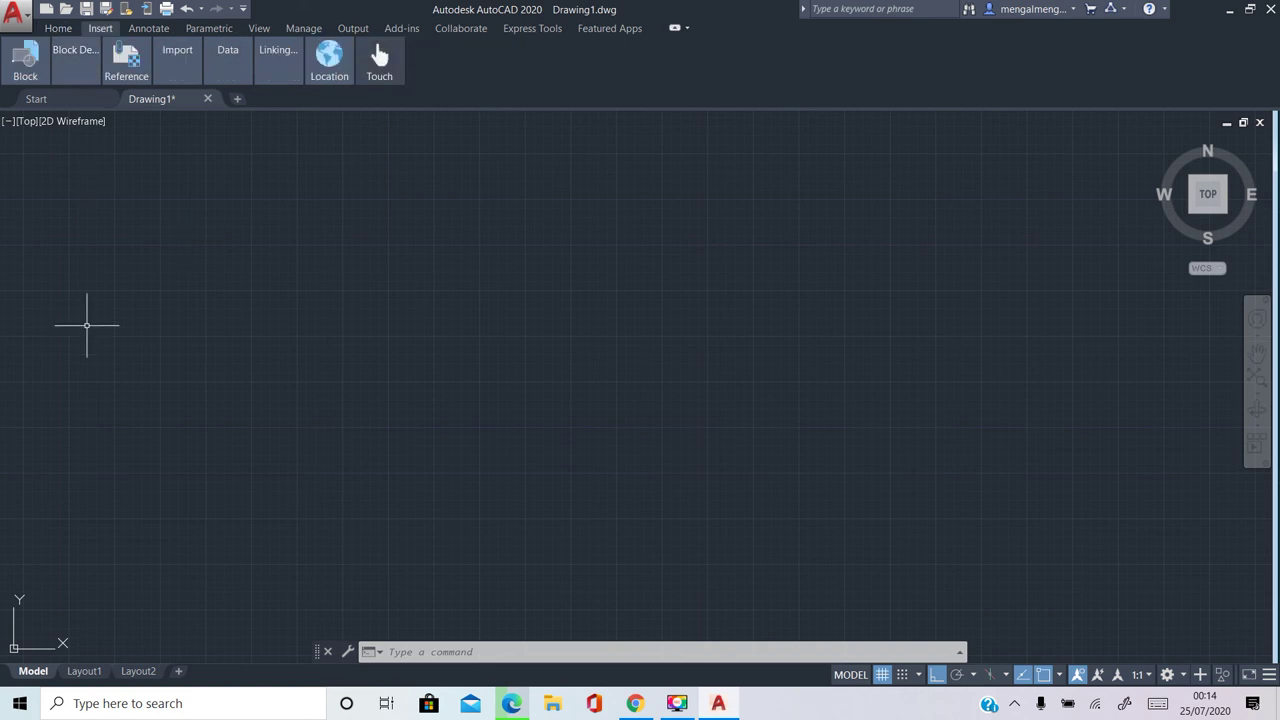
left_click(60, 28)
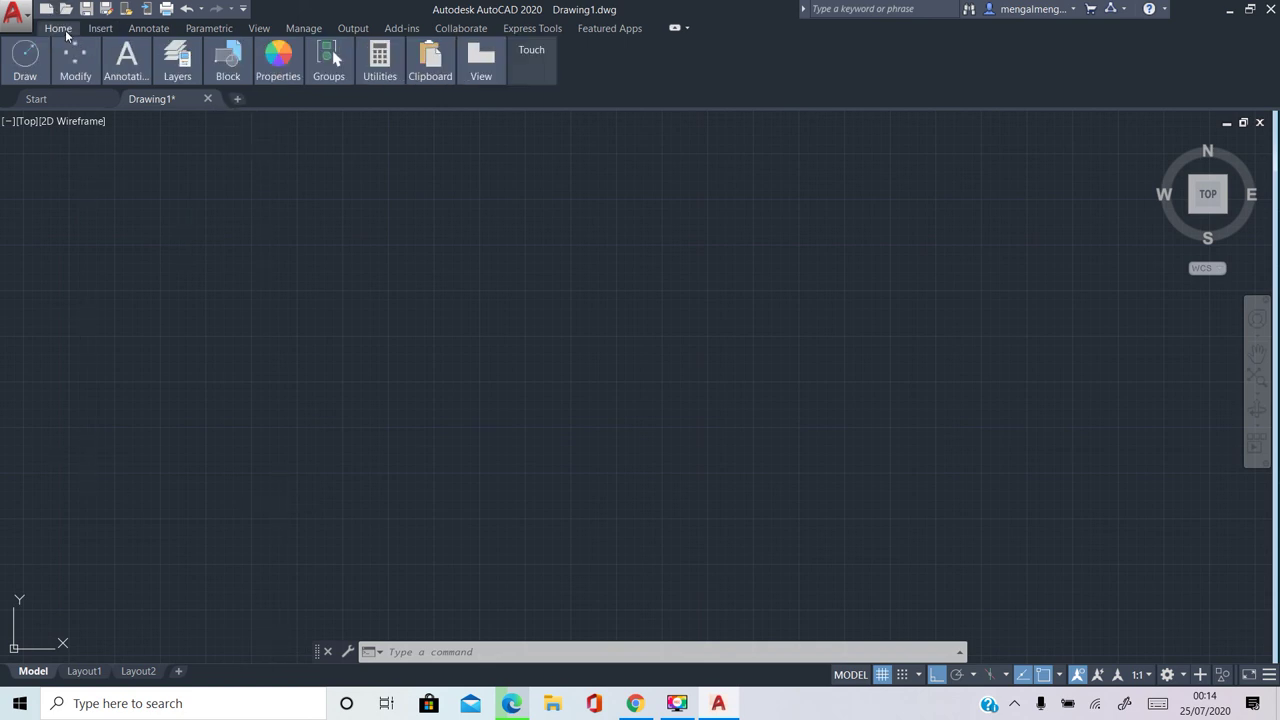
left_click(17, 77)
left_click(347, 218)
left_click(251, 228)
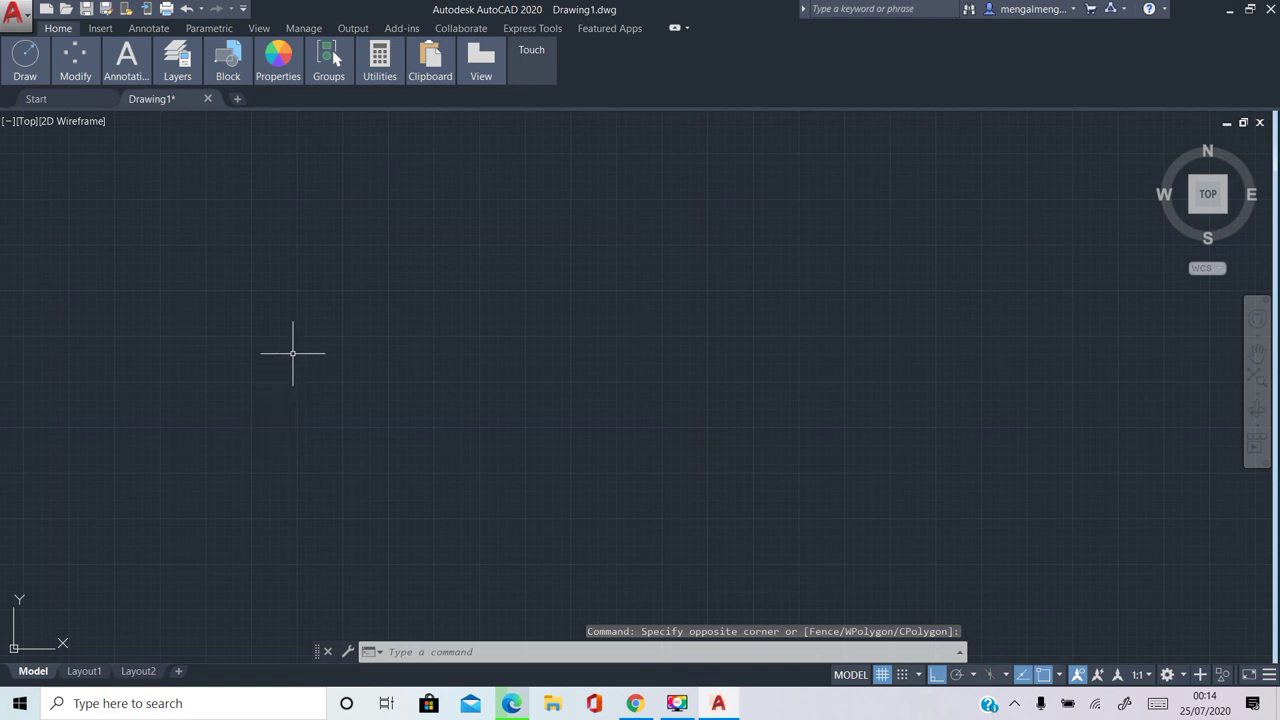
key("Escape")
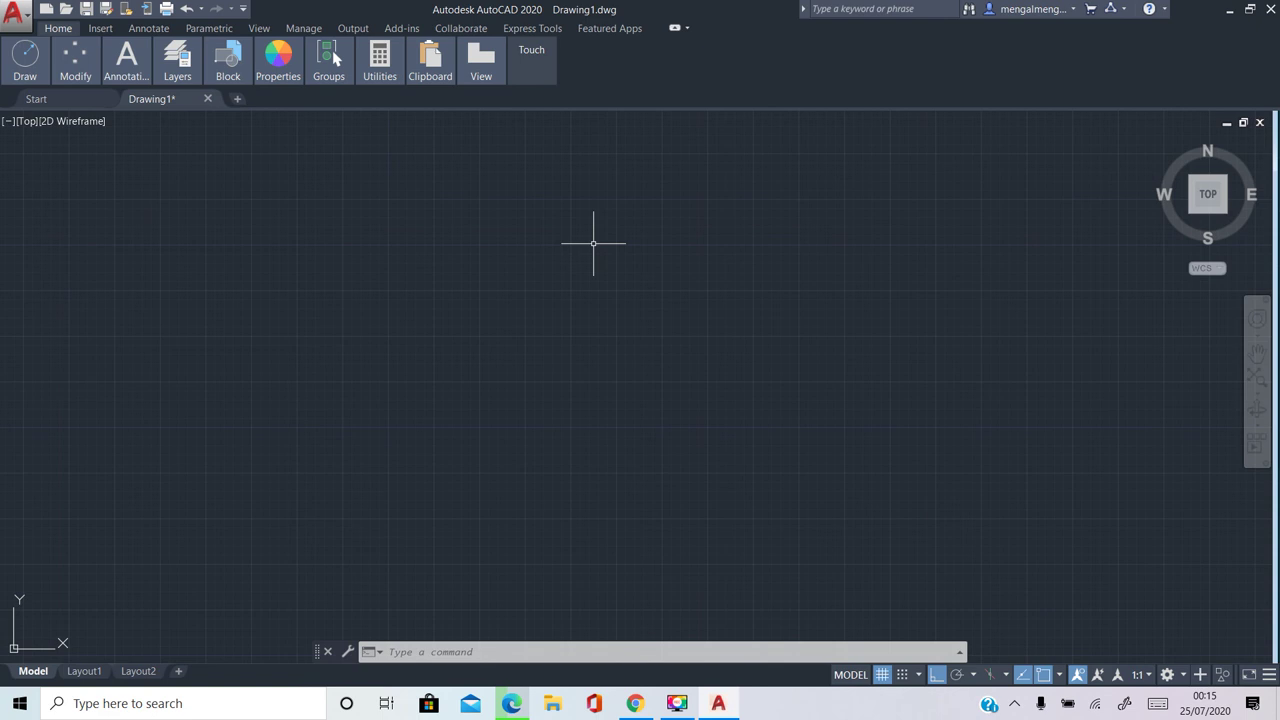
Draw a vertical line with the L command, then select and deselect it
type("l")
key("Return")
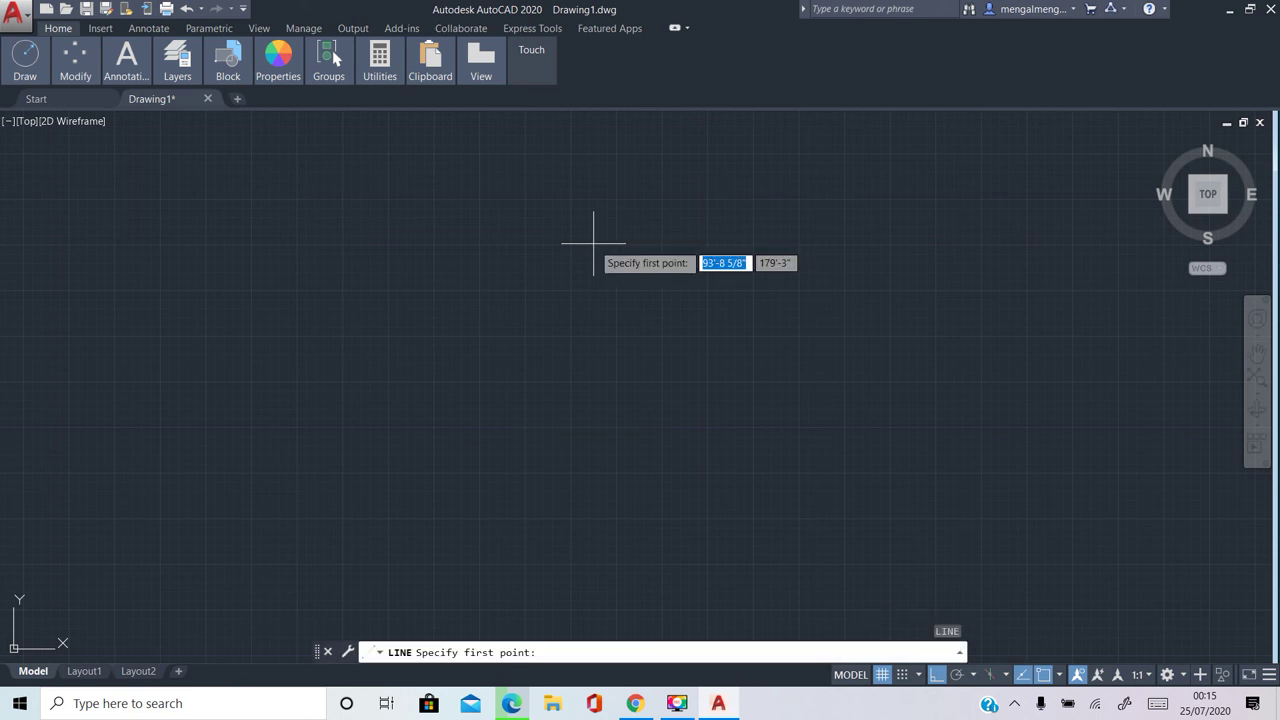
left_click(408, 188)
left_click(408, 402)
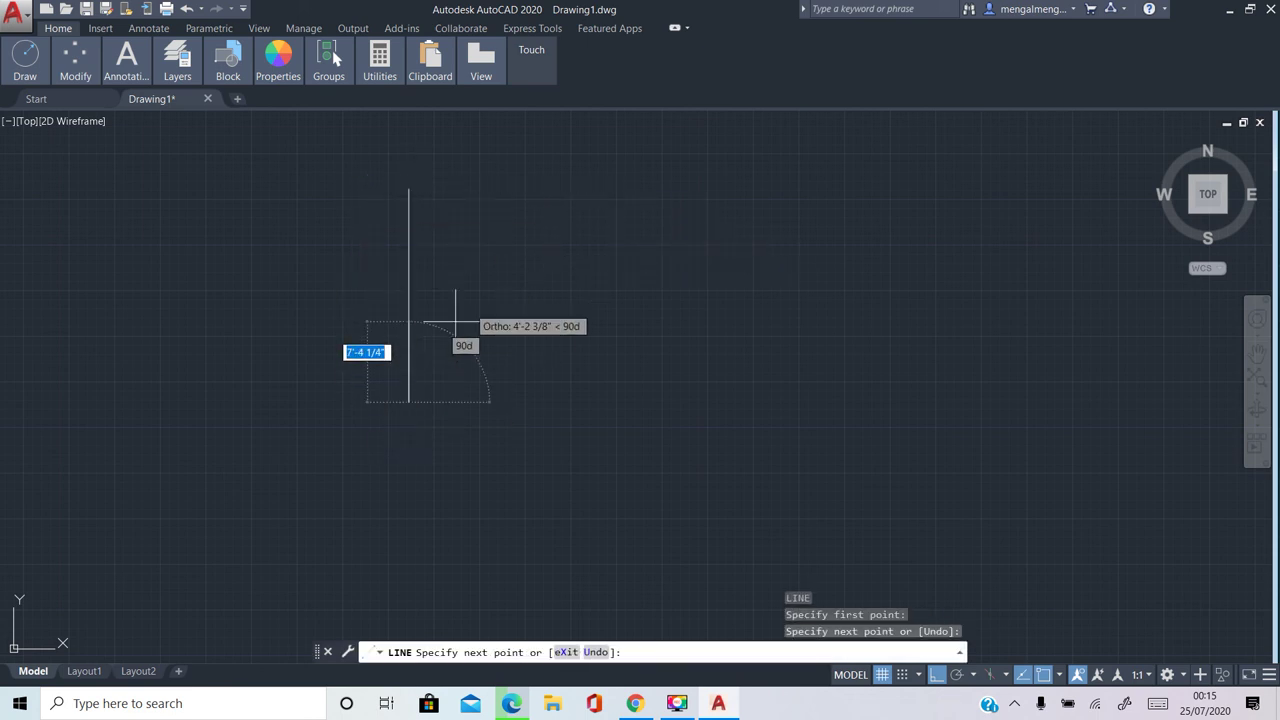
key("Escape")
key("Escape")
left_click(420, 300)
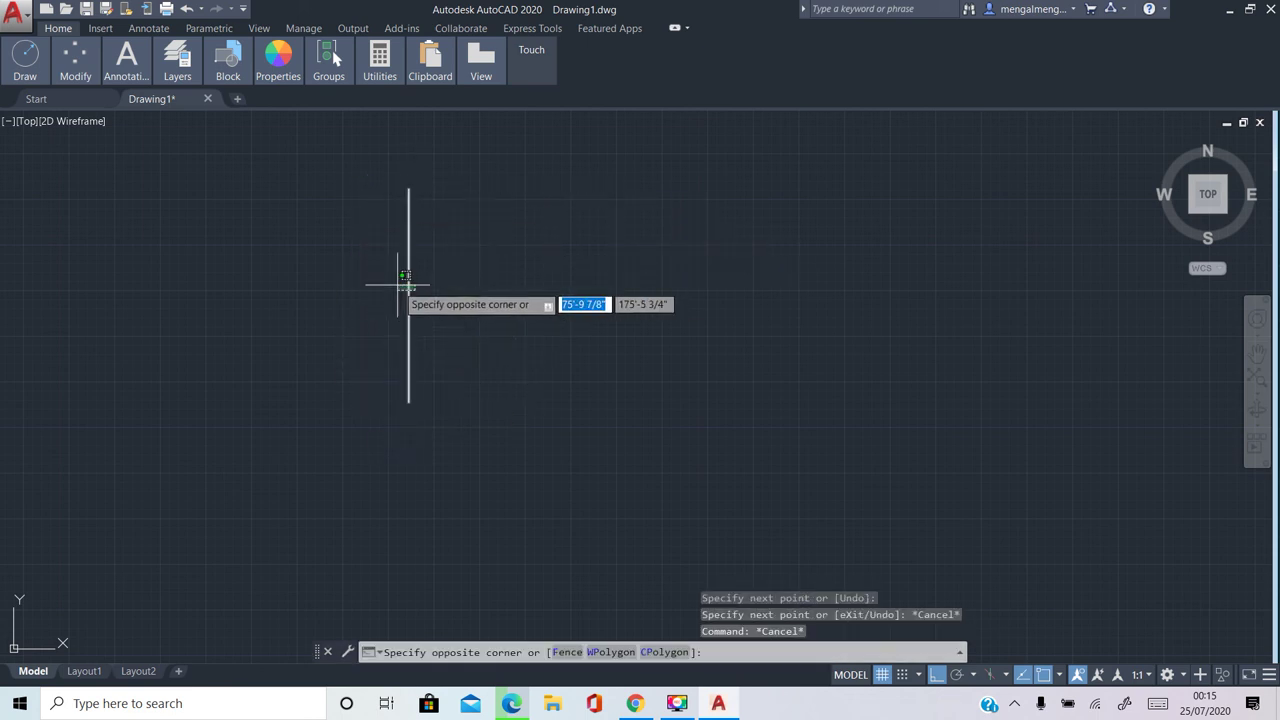
left_click(404, 281)
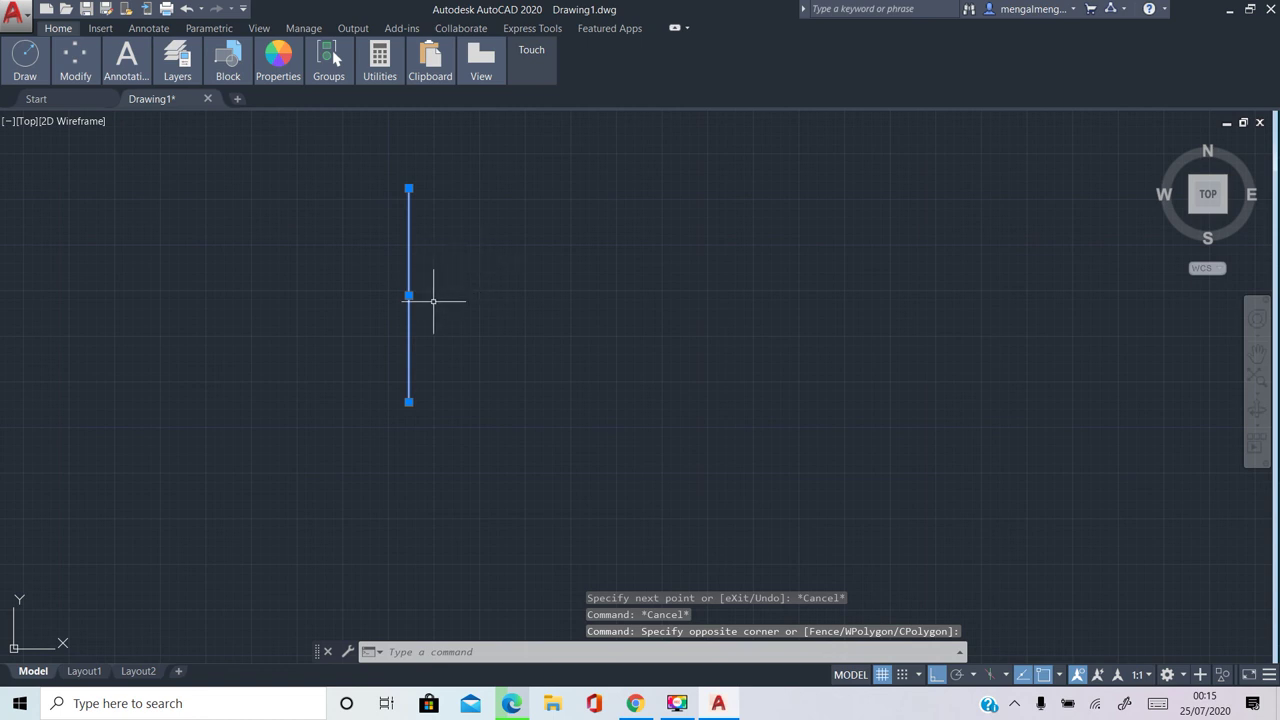
key("Escape")
Draw a horizontal line from the vertical line's midpoint to the right, then enter OSN
type("l")
key("Return")
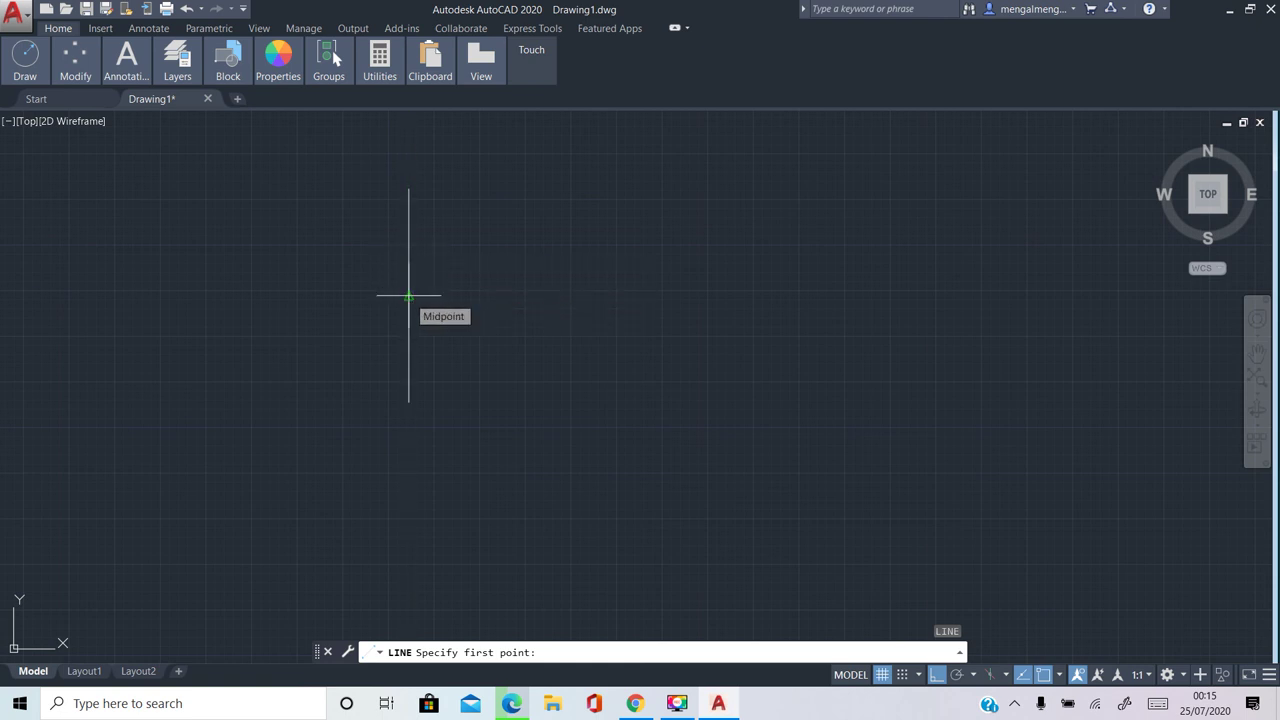
left_click(408, 296)
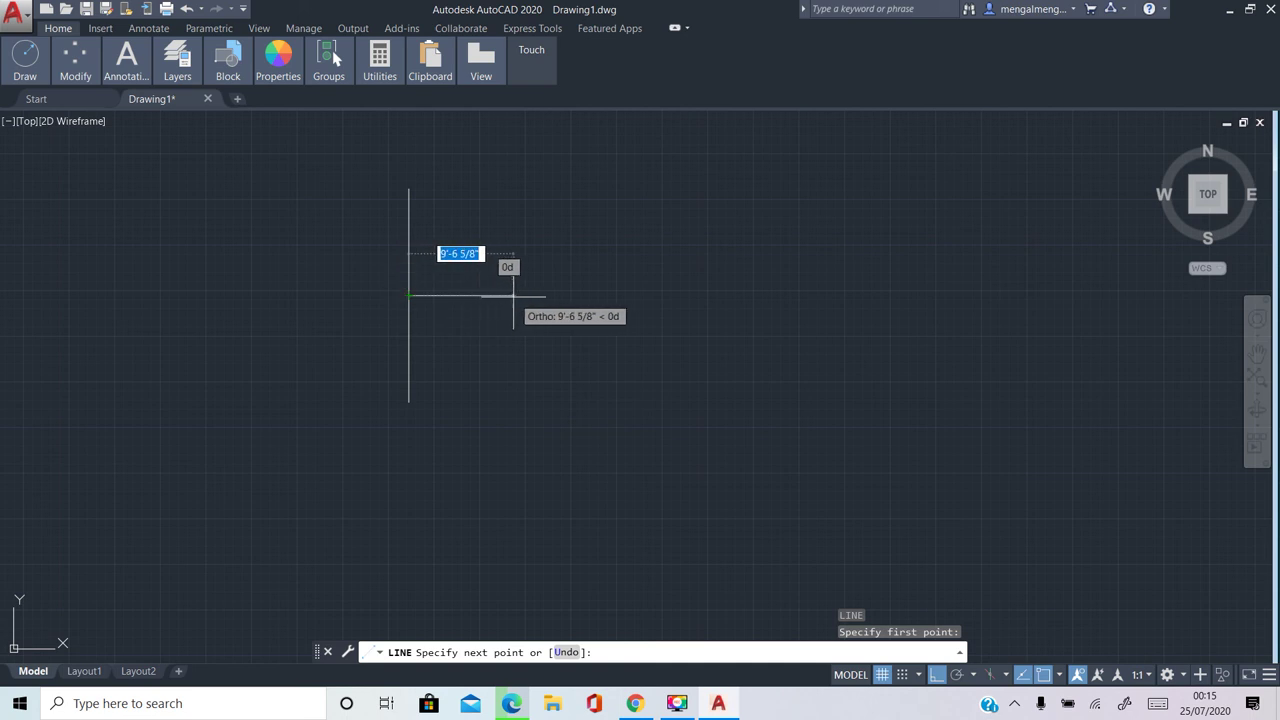
left_click(544, 296)
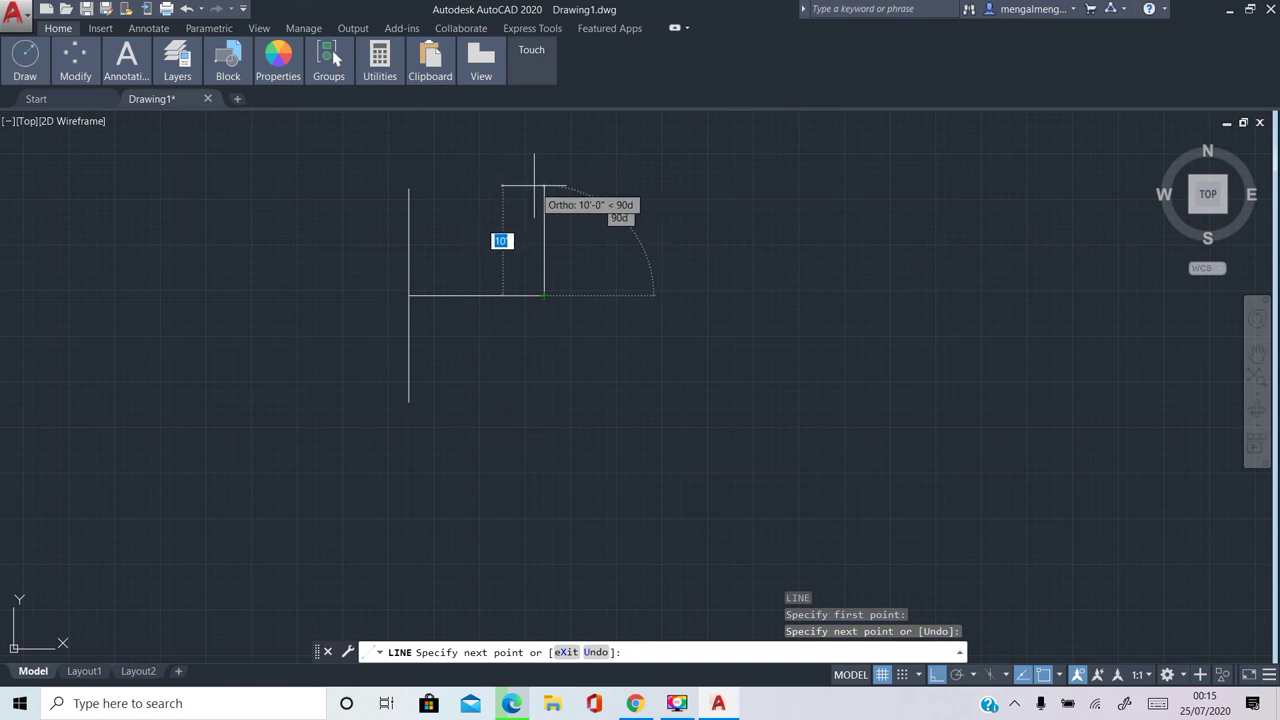
key("Escape")
type("osn")
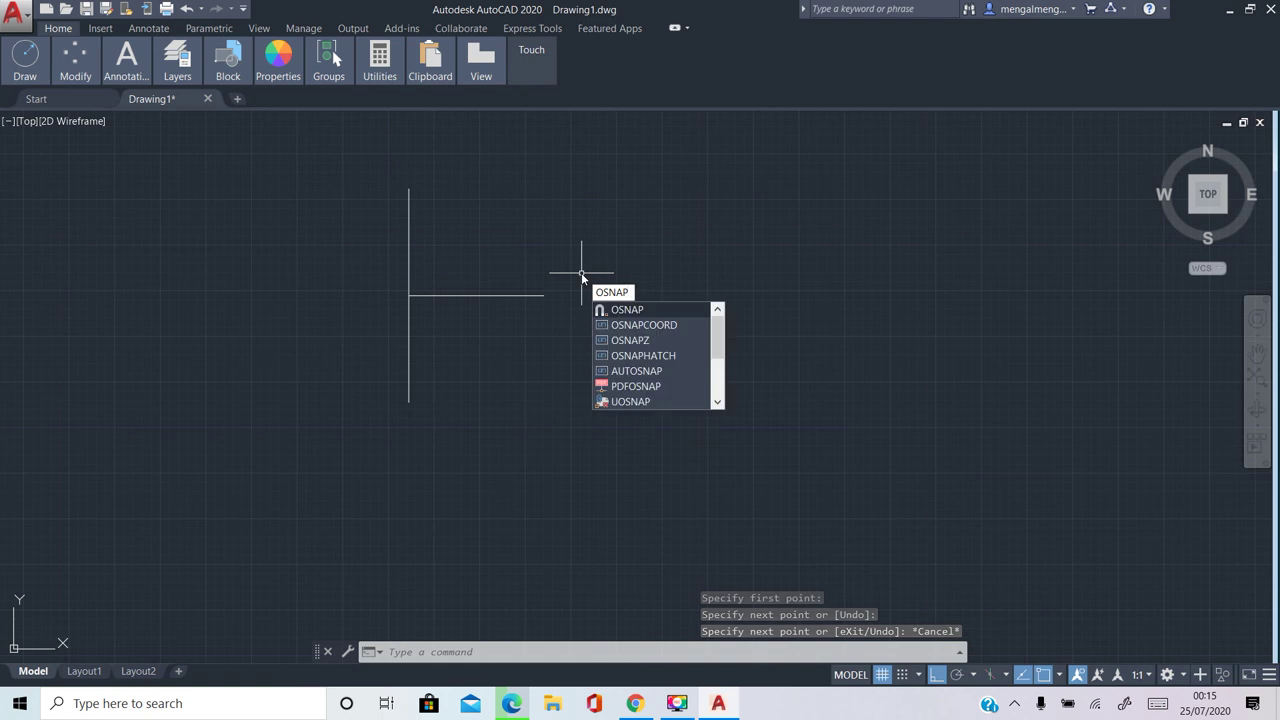
key("Return")
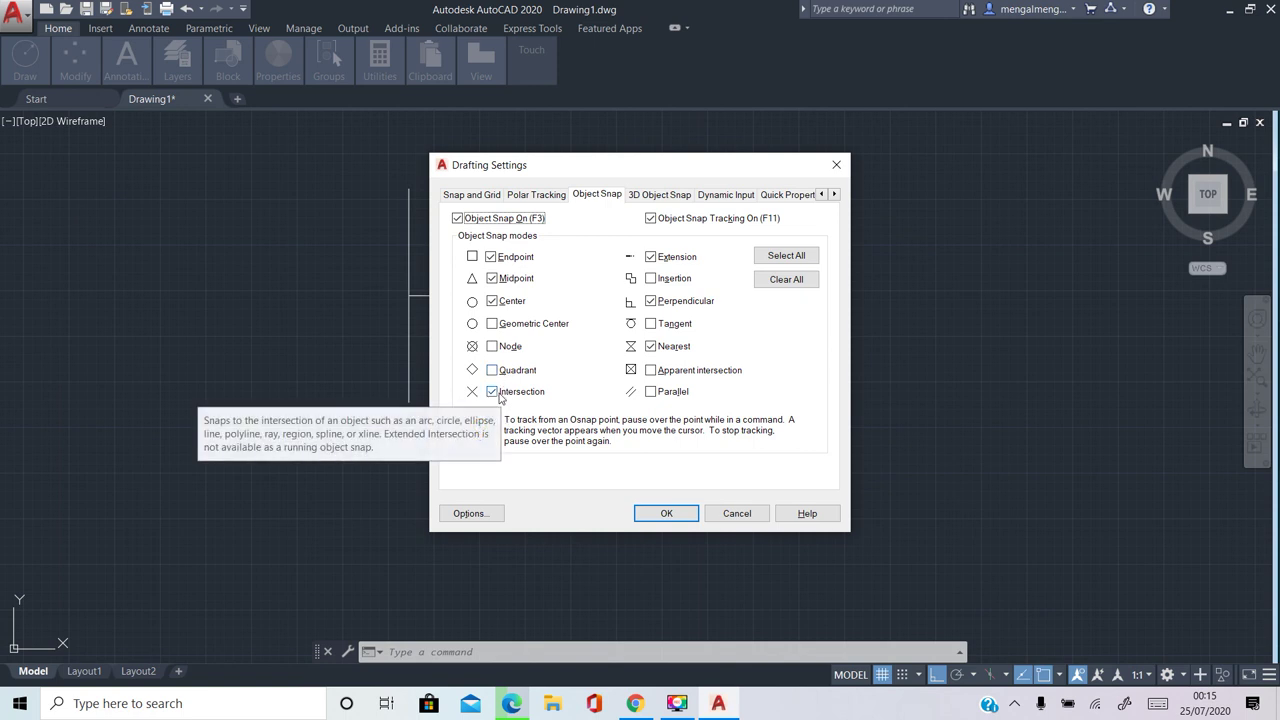
Uncheck the Midpoint and Perpendicular object snaps and confirm the Drafting Settings
left_click(492, 278)
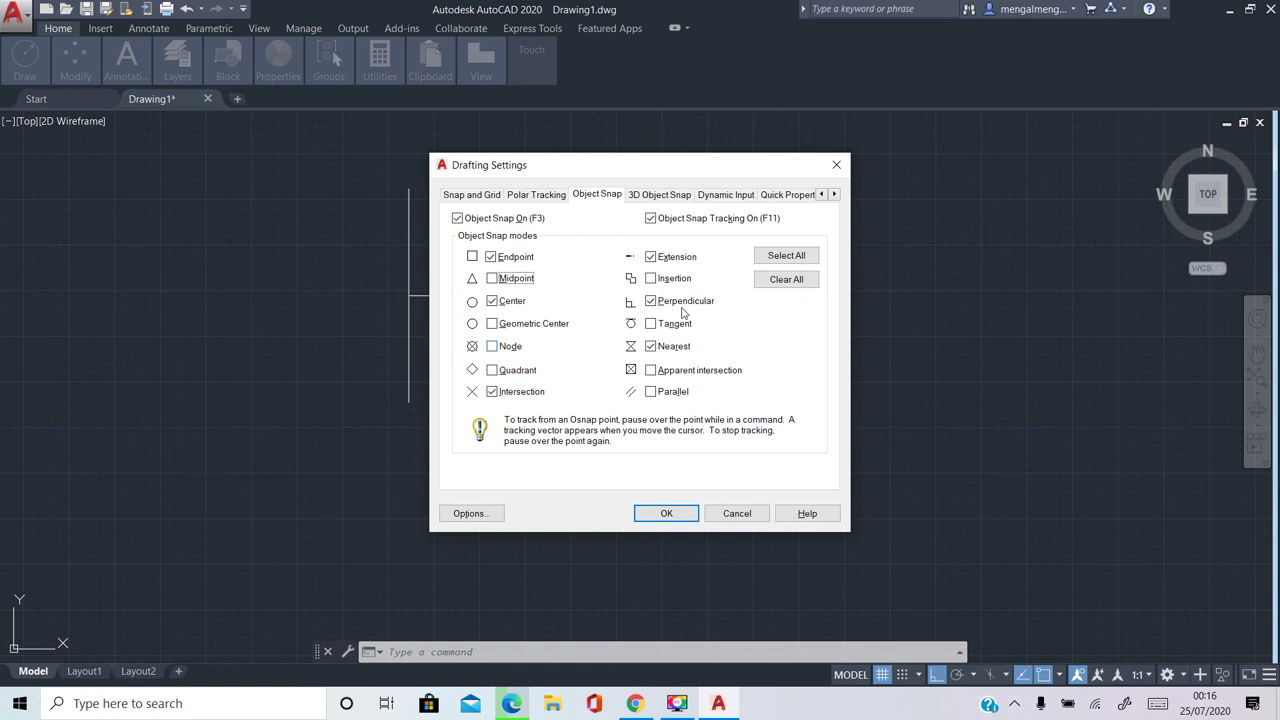
left_click(648, 302)
left_click(667, 516)
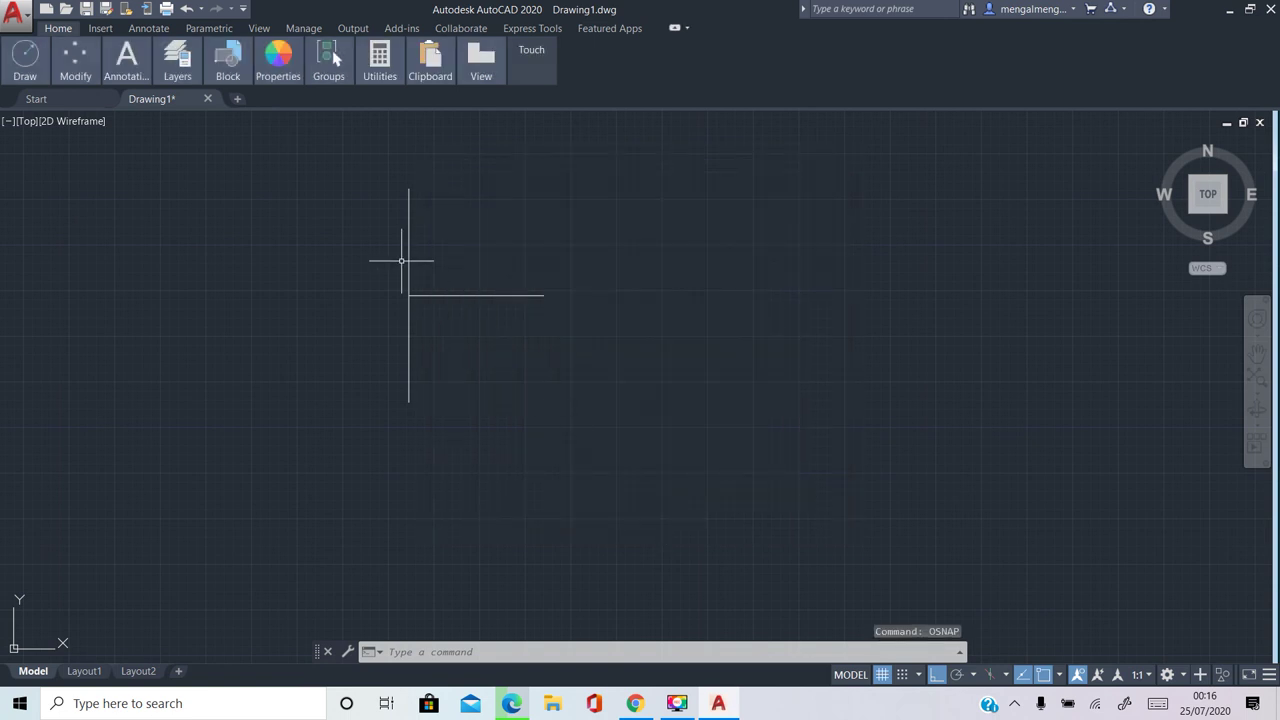
Erase the horizontal line using a crossing window selection
left_click(463, 245)
left_click(411, 292)
type("l")
key("Return")
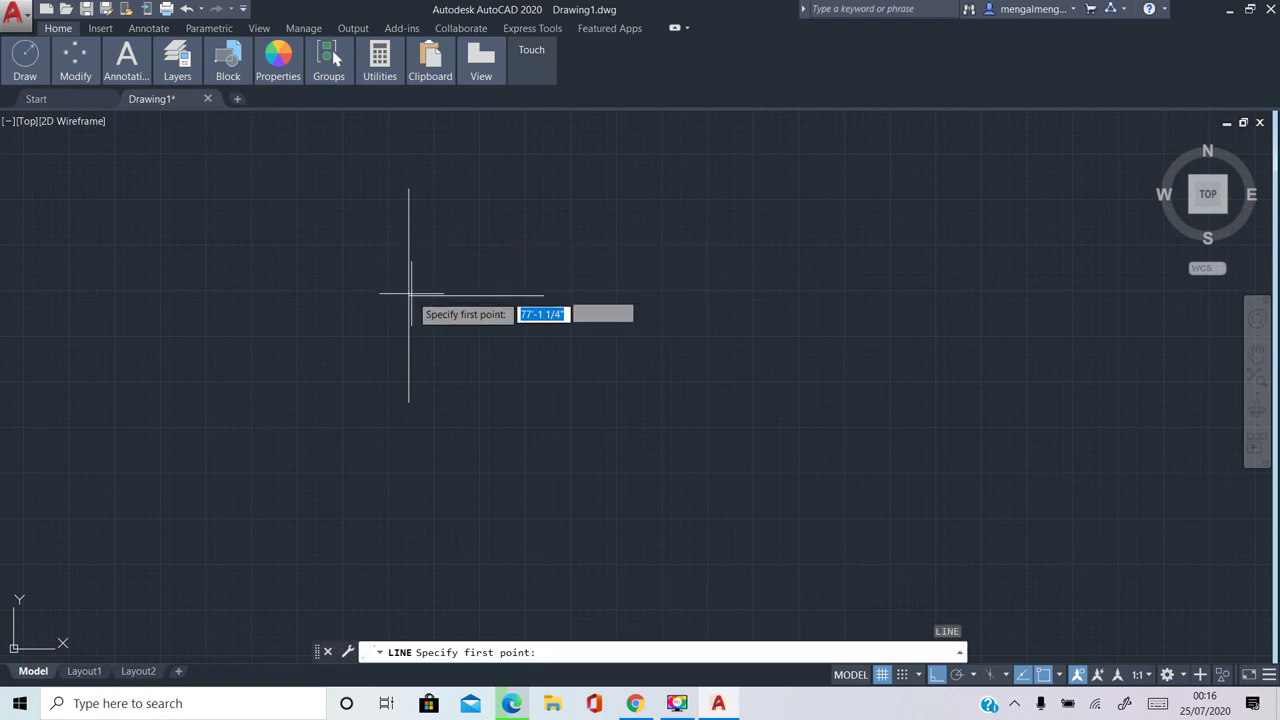
key("Escape")
left_click(543, 262)
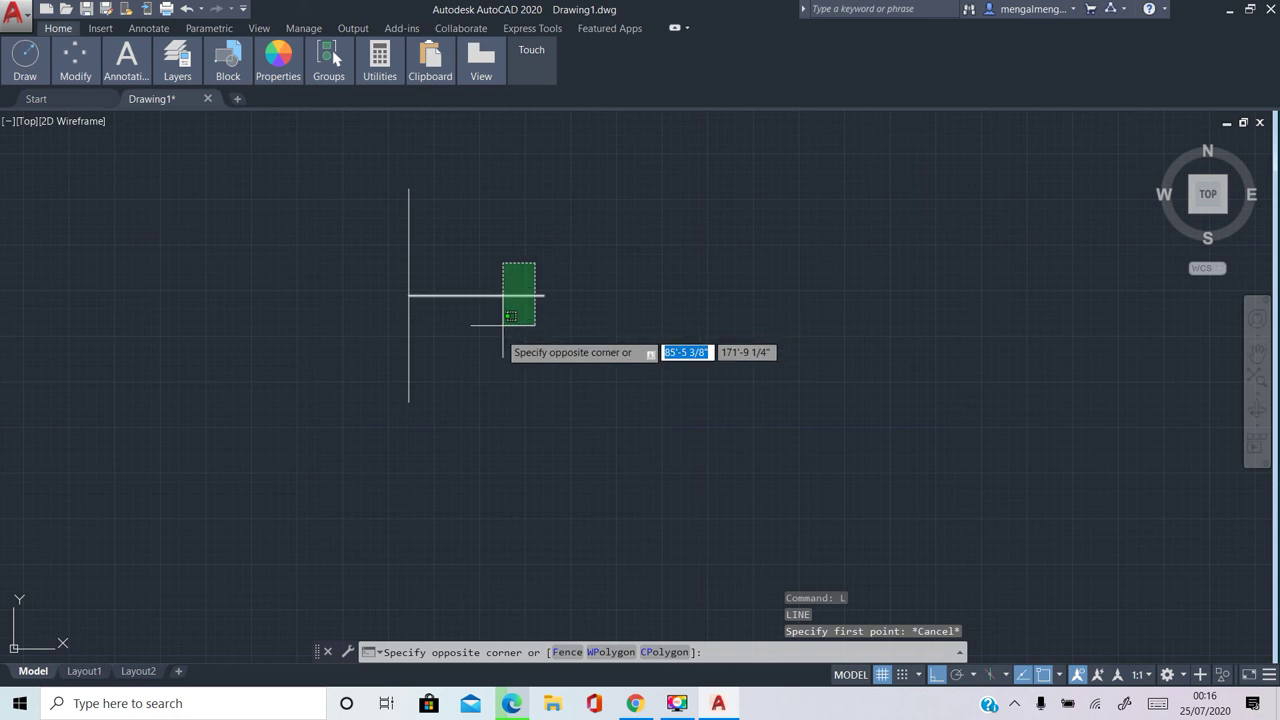
left_click(491, 354)
key("Delete")
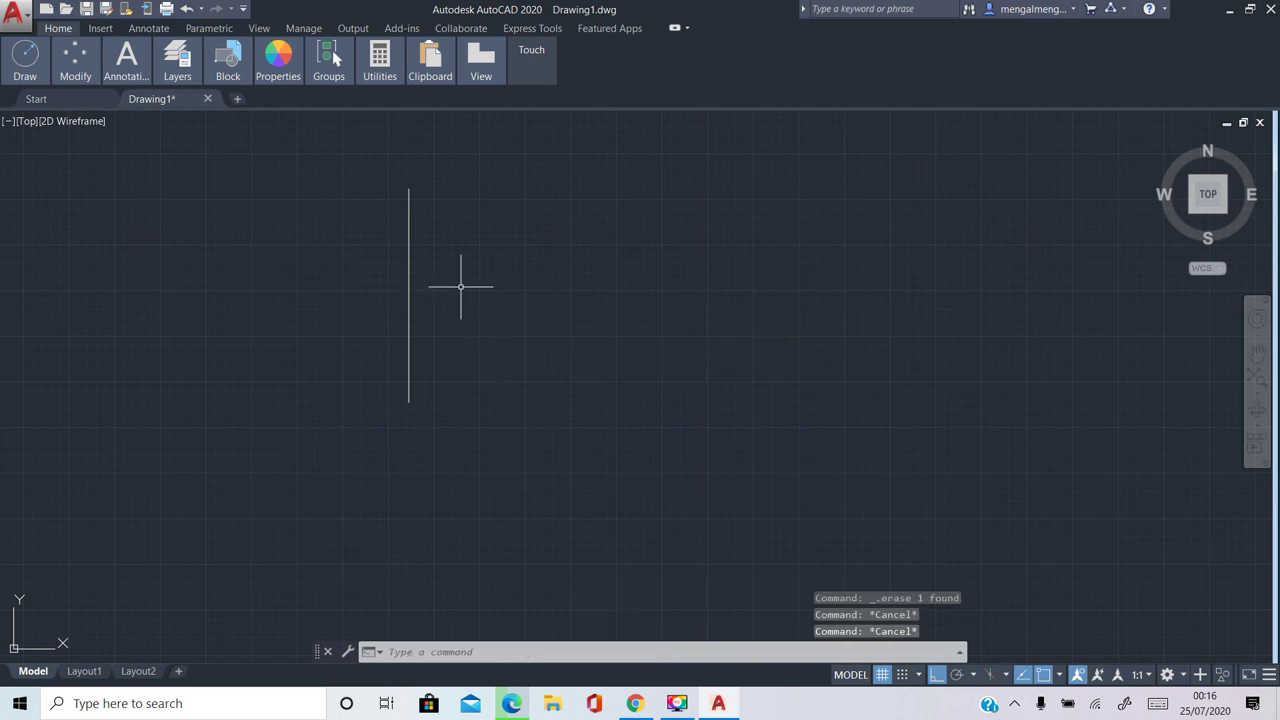
Start a new line, then cancel it after entering osnap
type("l")
key("Return")
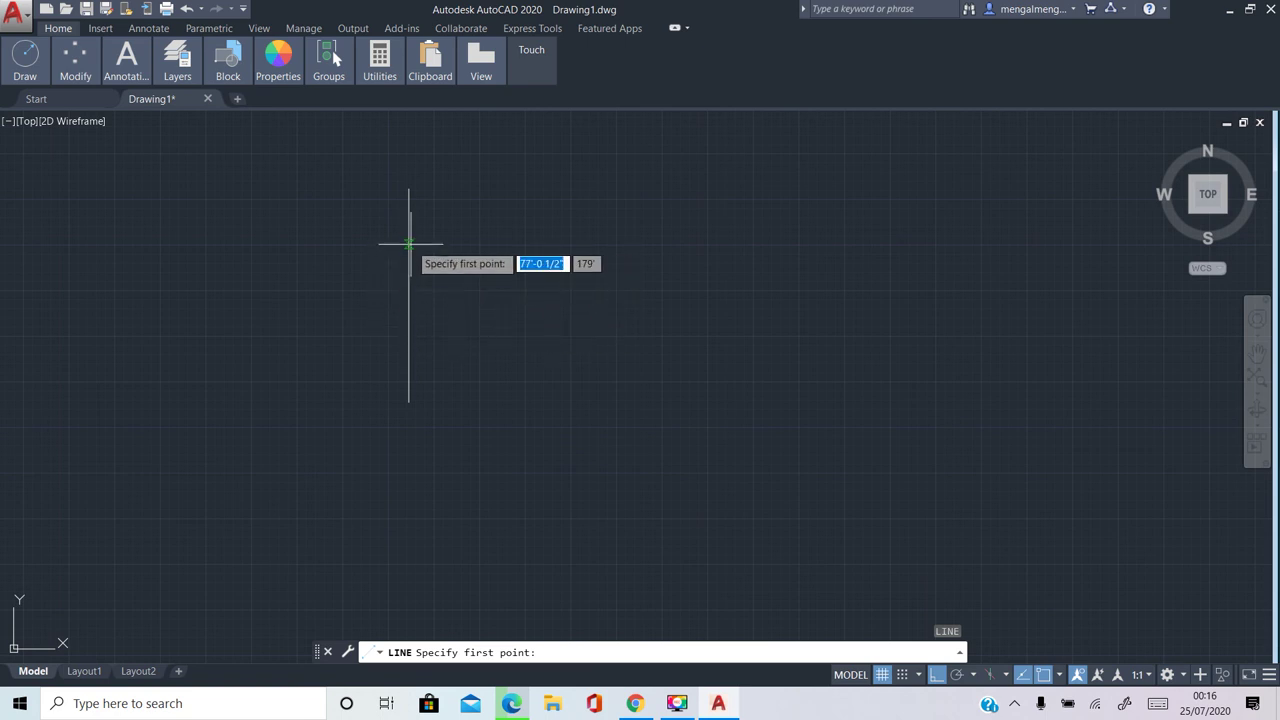
type("osnap")
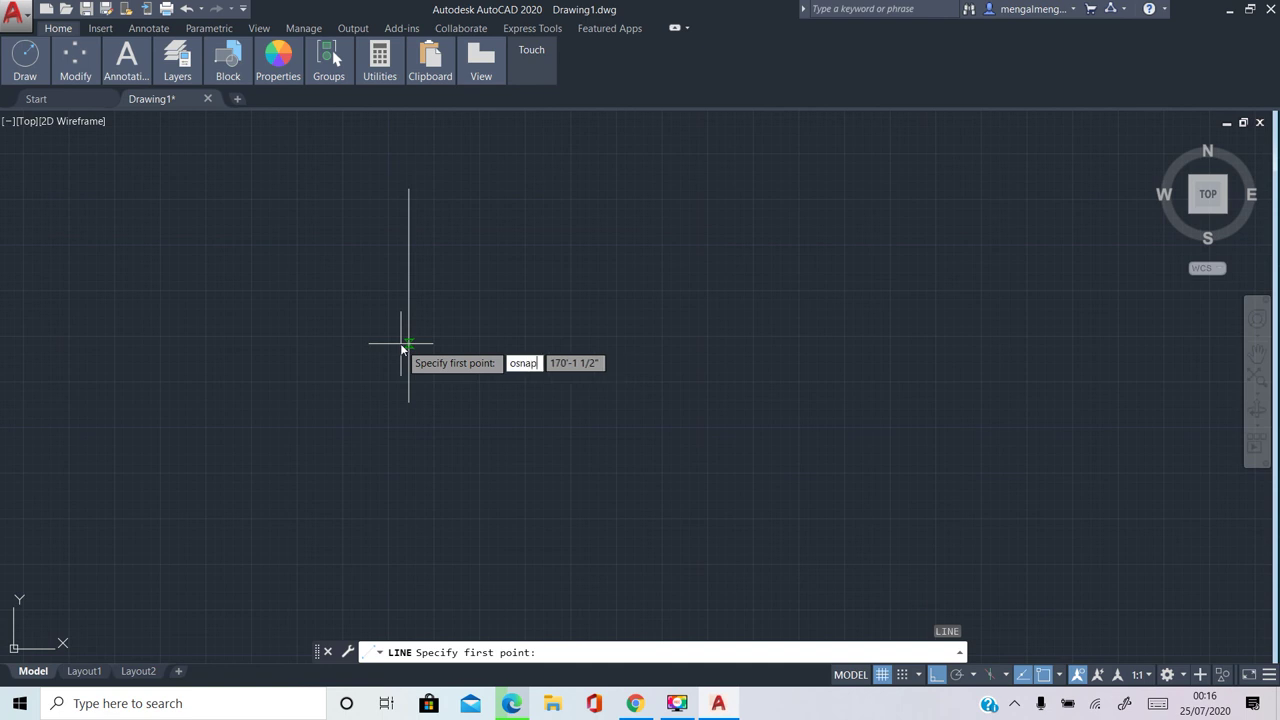
key("Escape")
key("Escape")
key("Escape")
type("osnap")
Open Drafting Settings, change one object snap option, and close it with OK
key("Return")
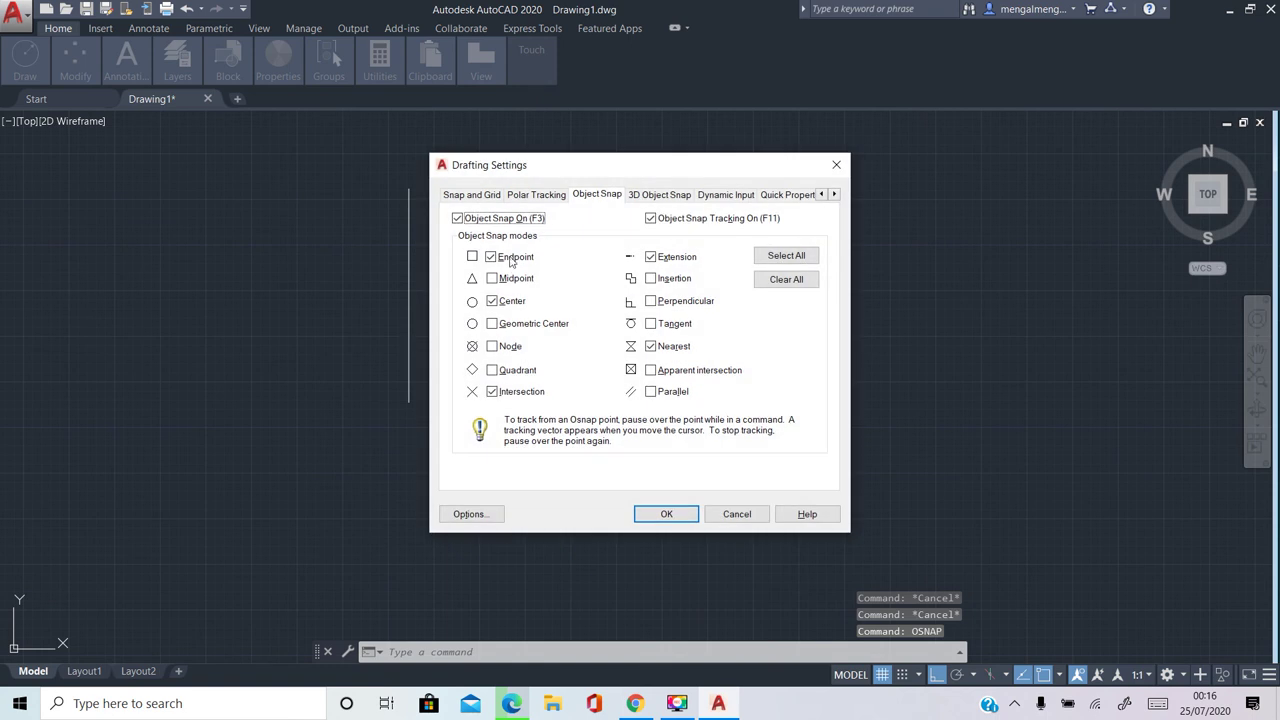
left_click(661, 346)
left_click(664, 513)
Begin a line, cancel it without drawing, and reopen object snap settings with OSP
key("Escape")
key("Escape")
type("l")
key("Return")
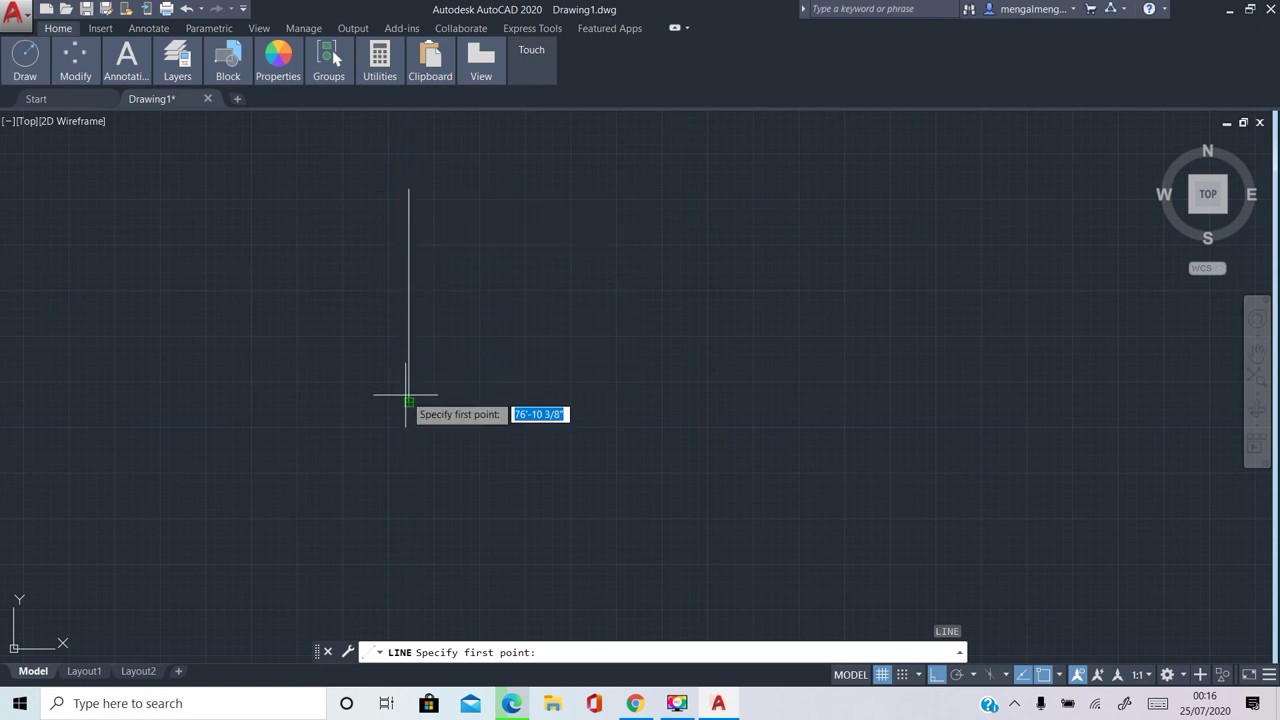
left_click(377, 283)
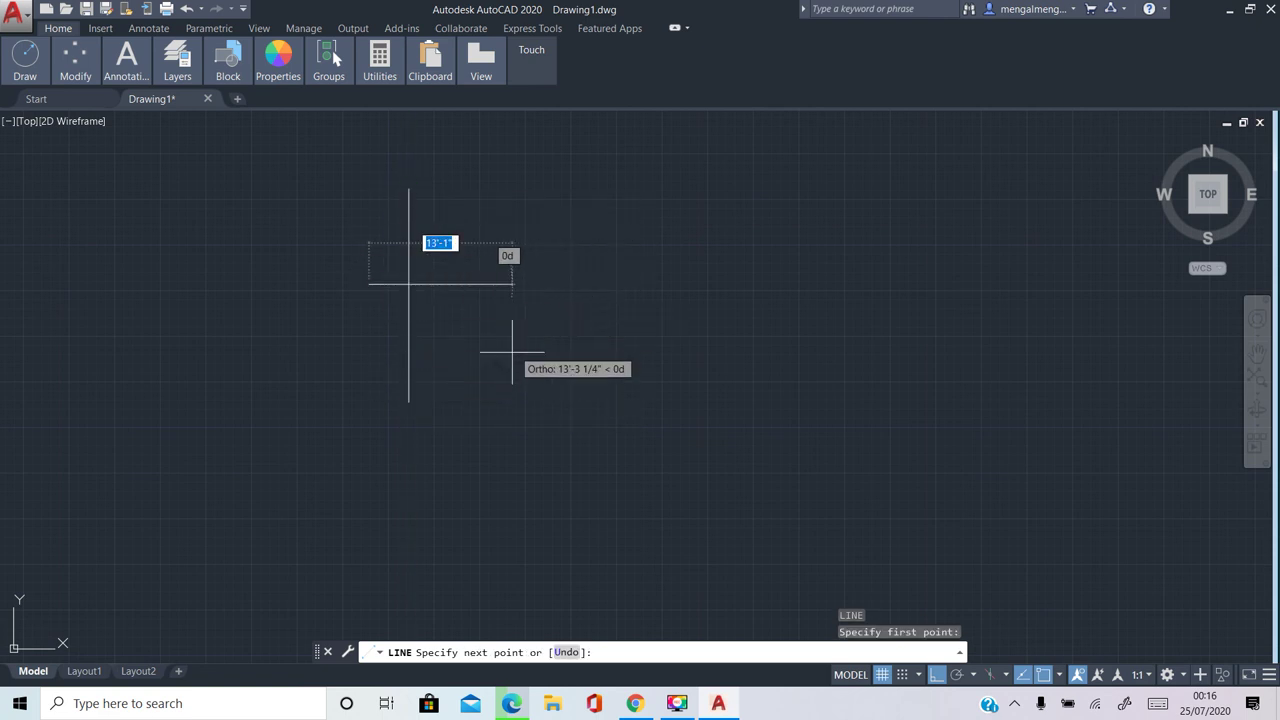
key("Escape")
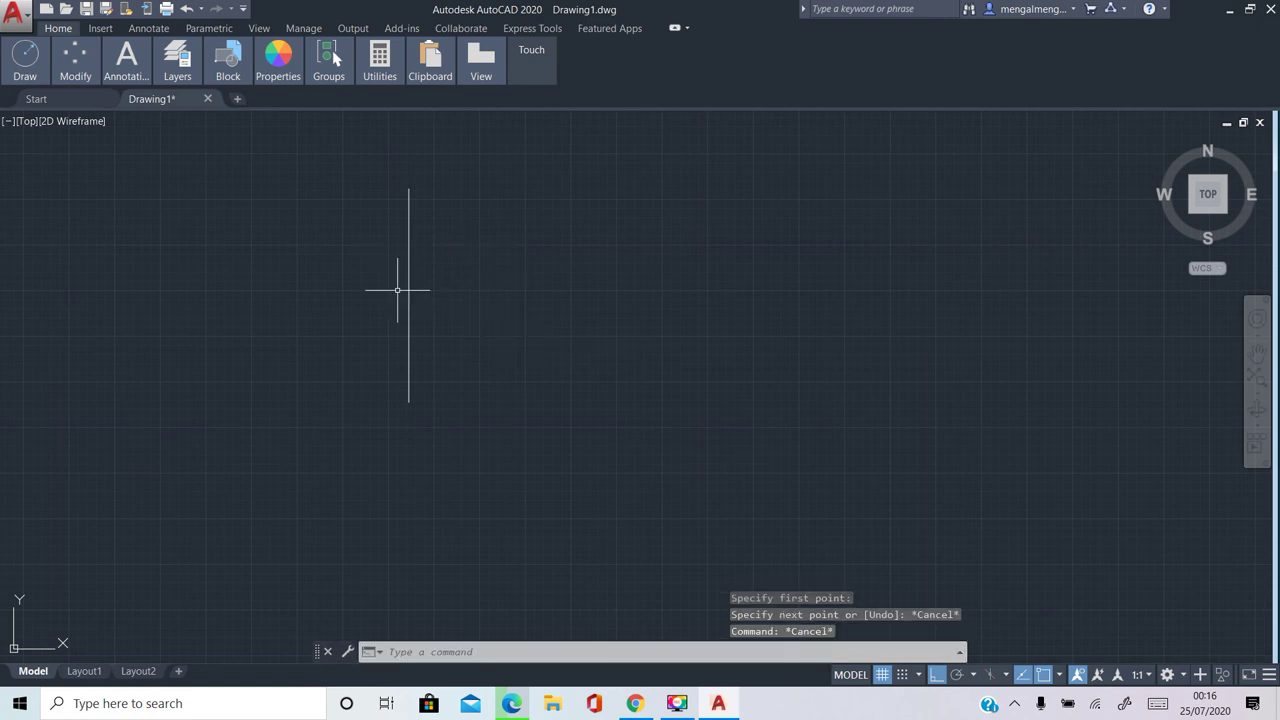
type("osp")
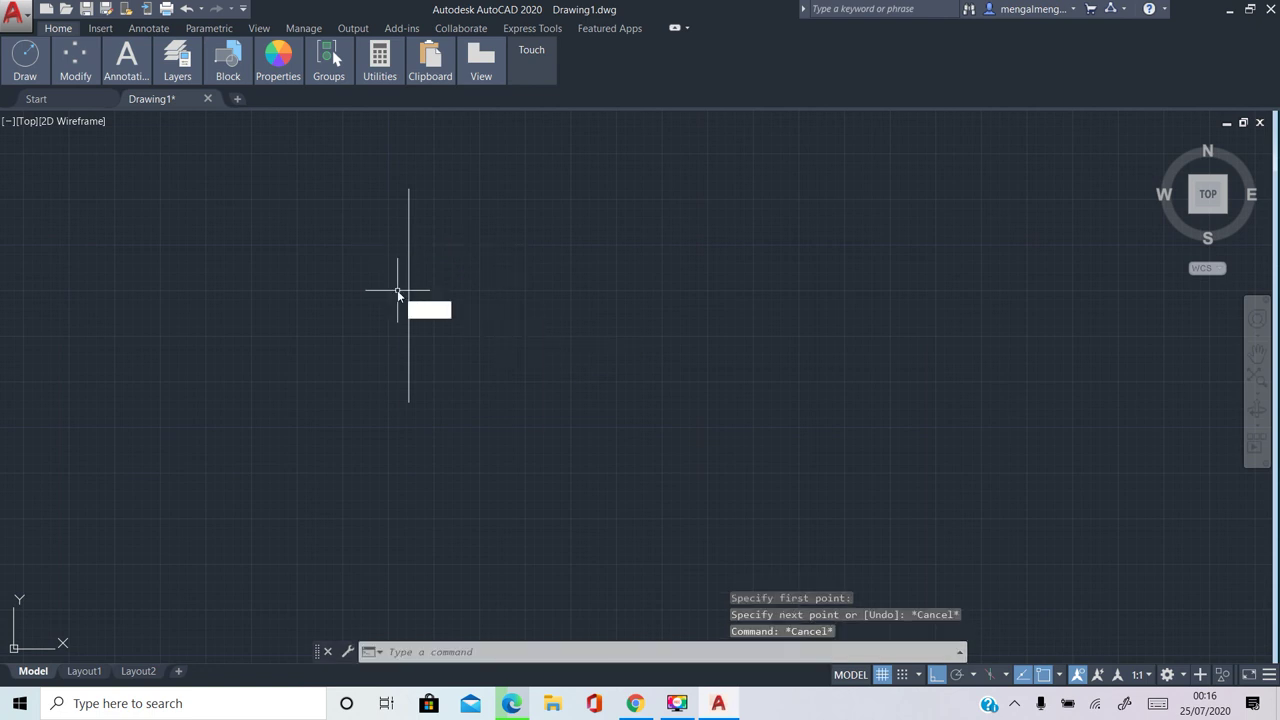
key("Return")
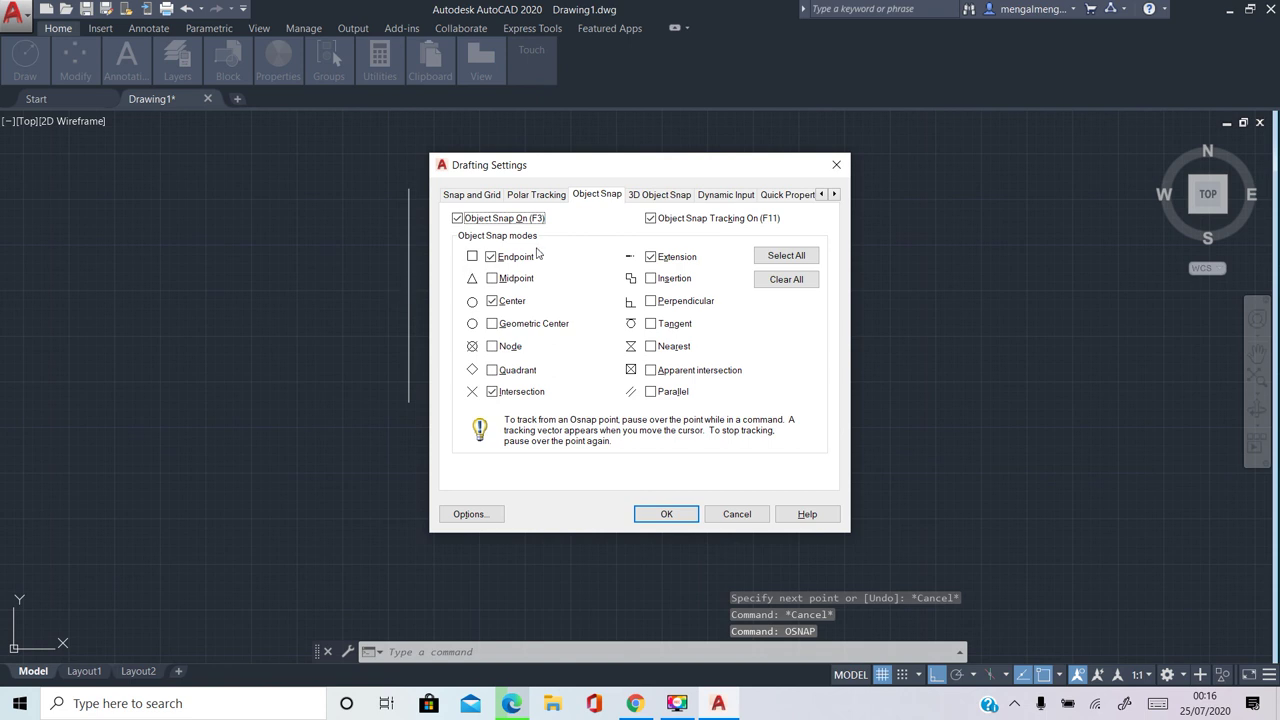
Tick the Midpoint, Nearest and Perpendicular object snaps
left_click(518, 281)
left_click(661, 348)
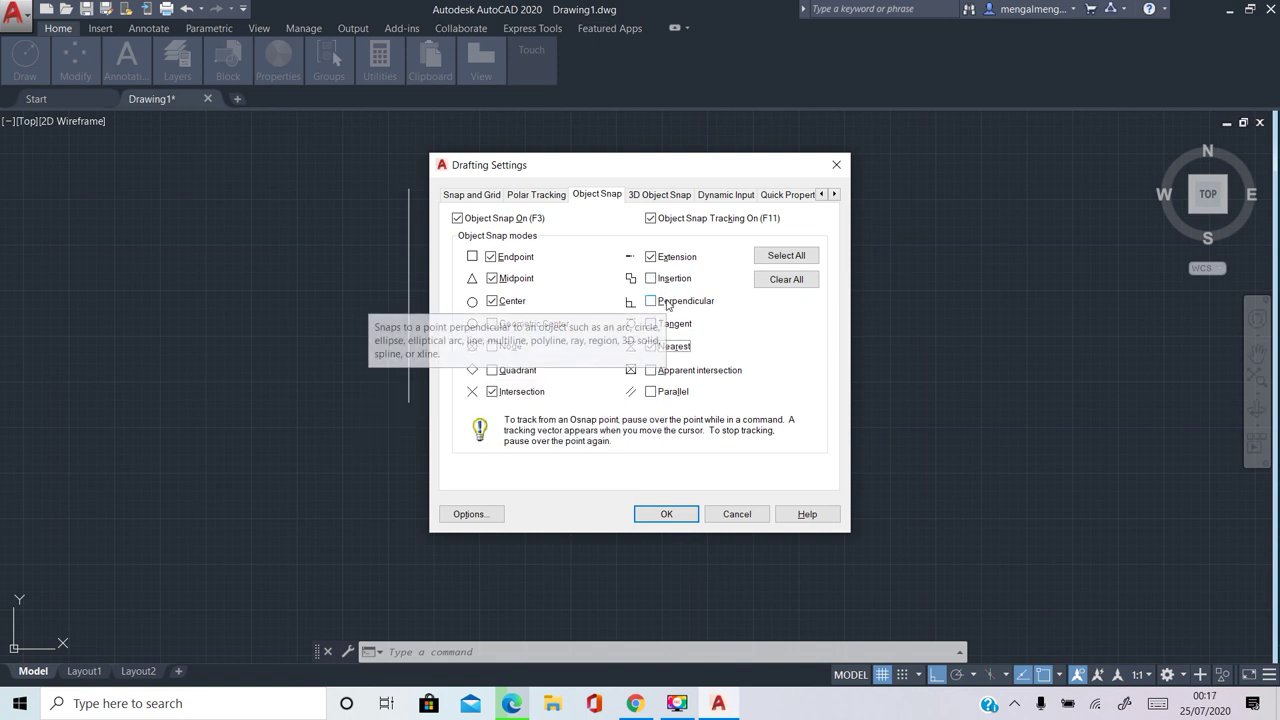
left_click(667, 308)
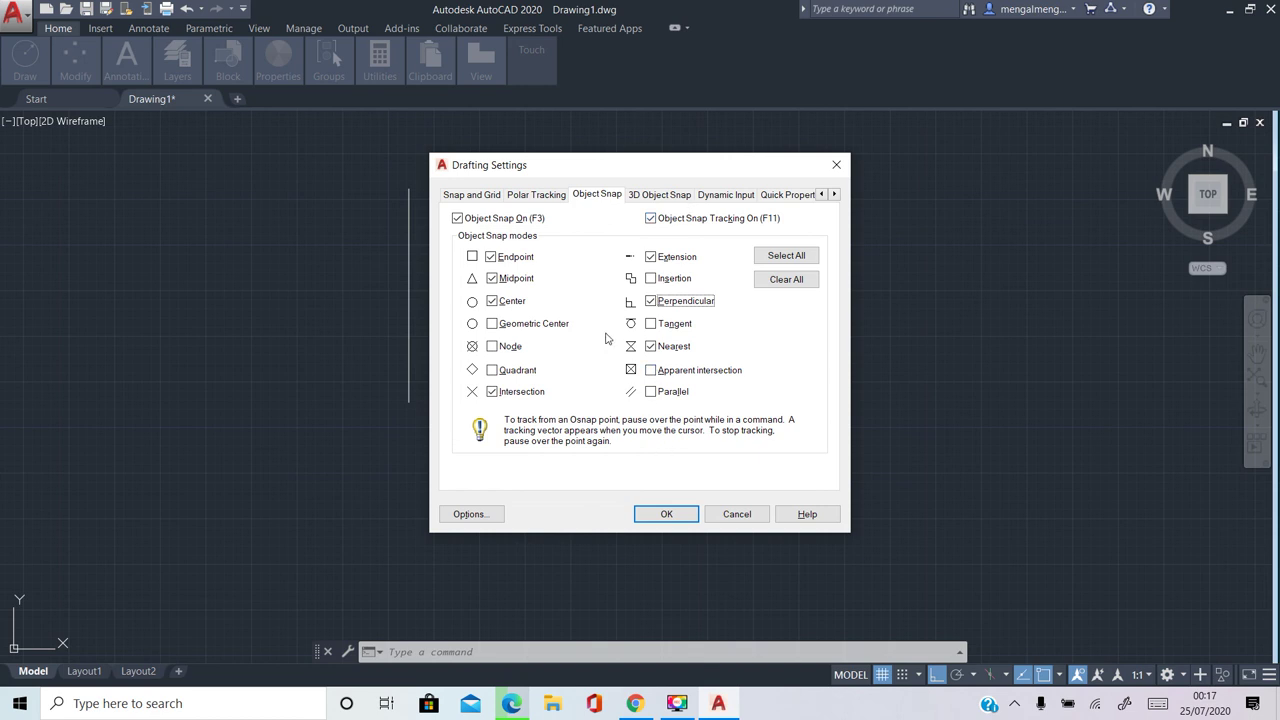
Look through the other Drafting Settings tabs, then apply the settings with OK
left_click(472, 194)
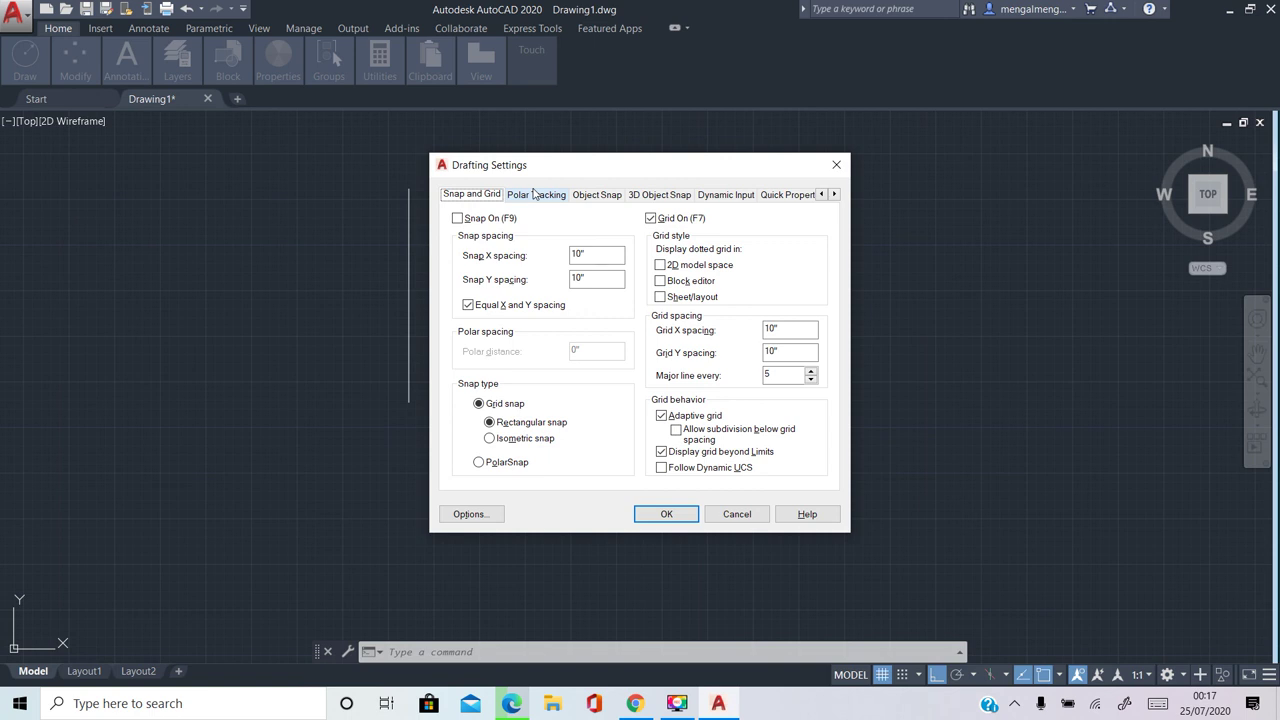
left_click(533, 194)
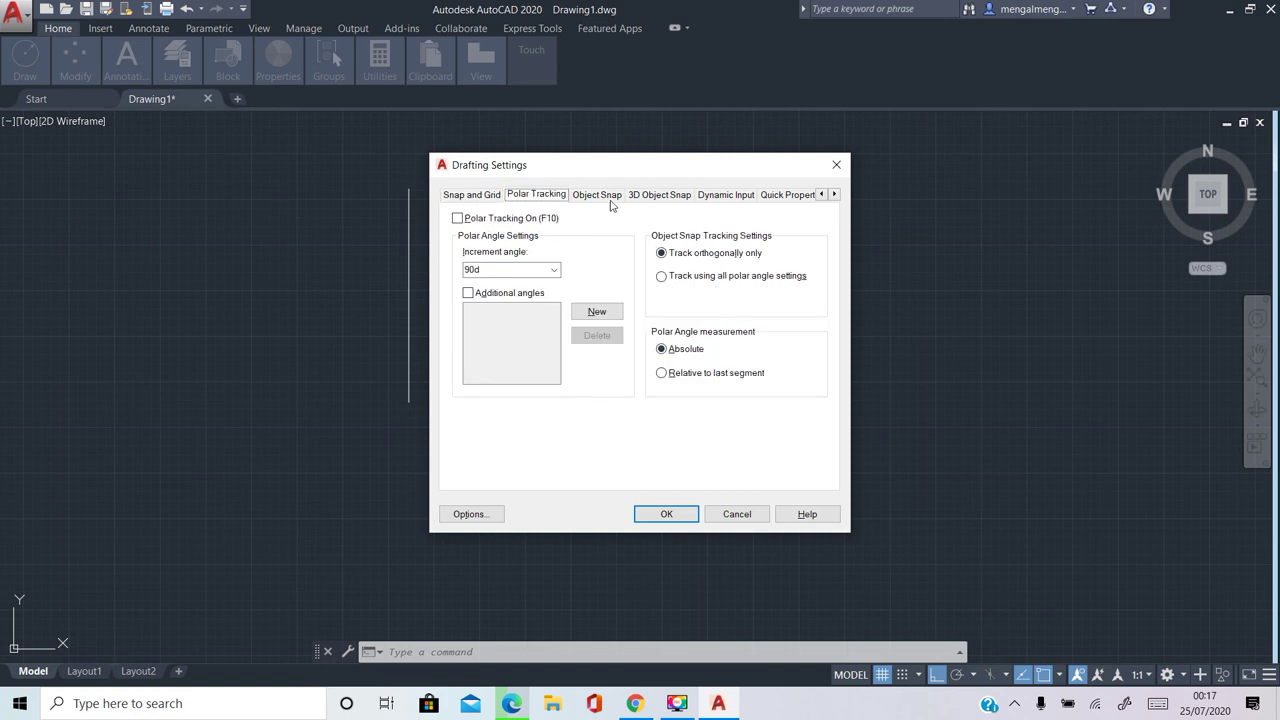
left_click(597, 195)
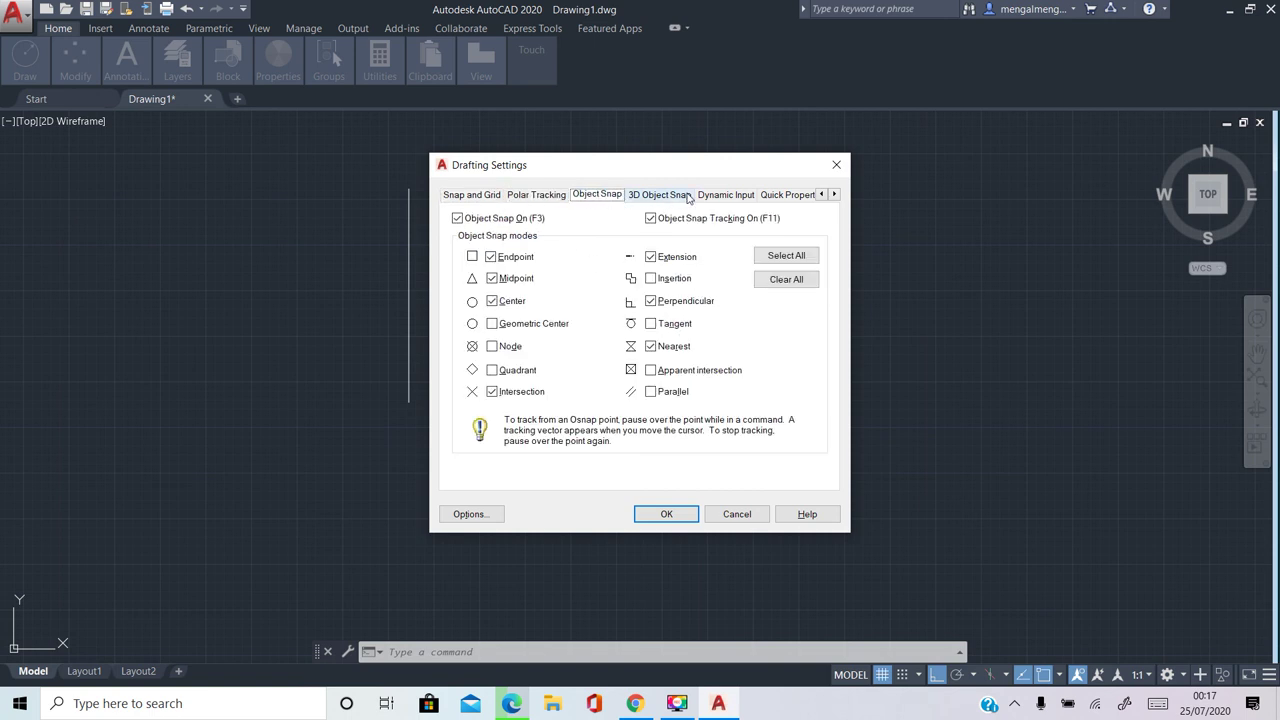
left_click(670, 196)
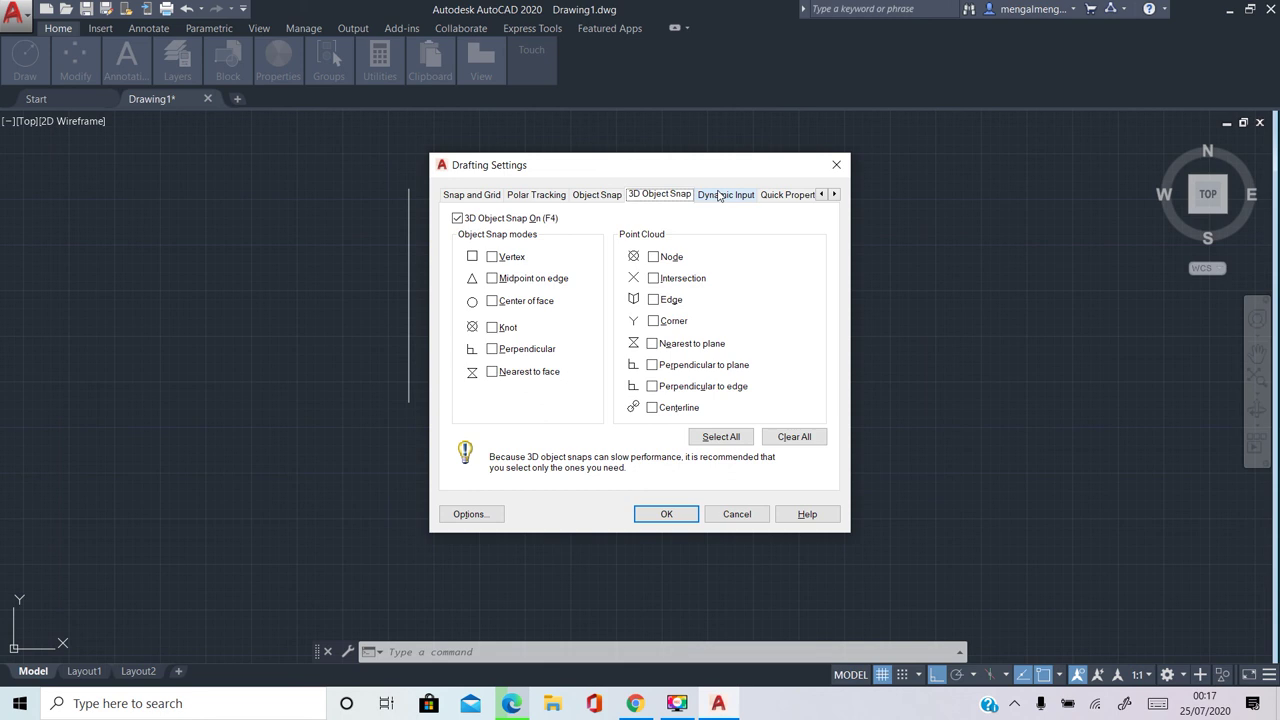
left_click(719, 196)
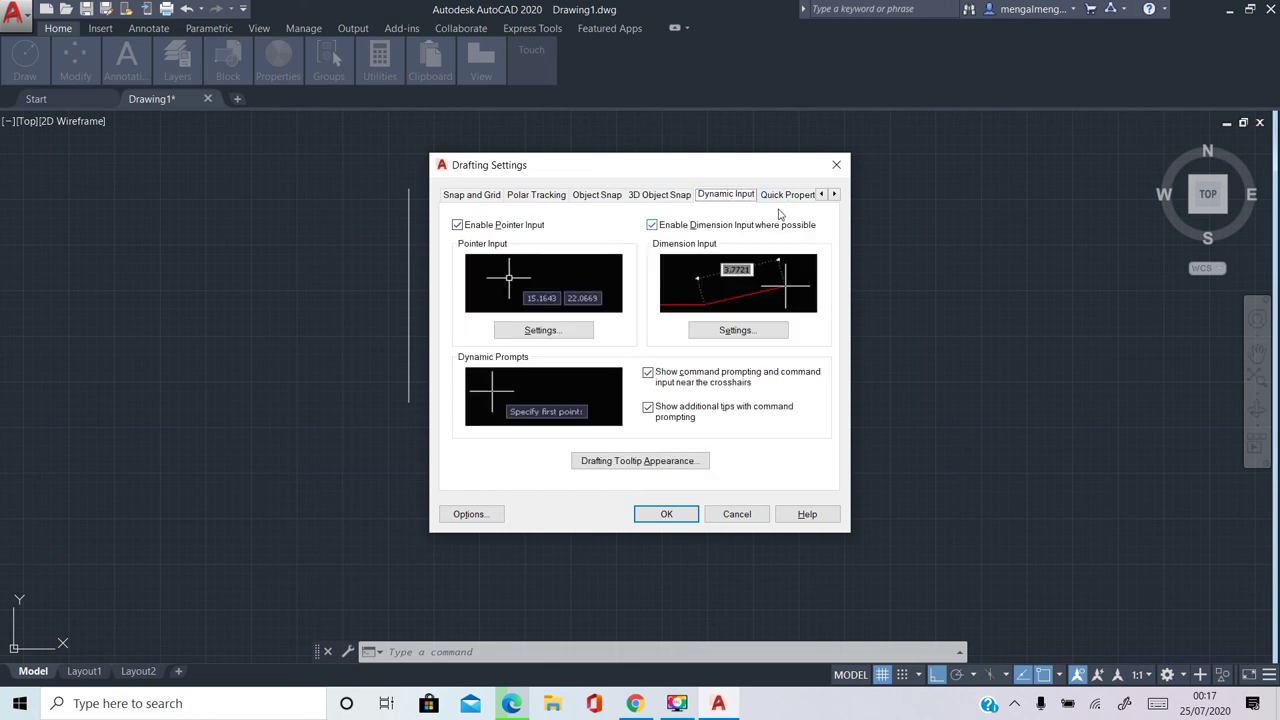
left_click(786, 196)
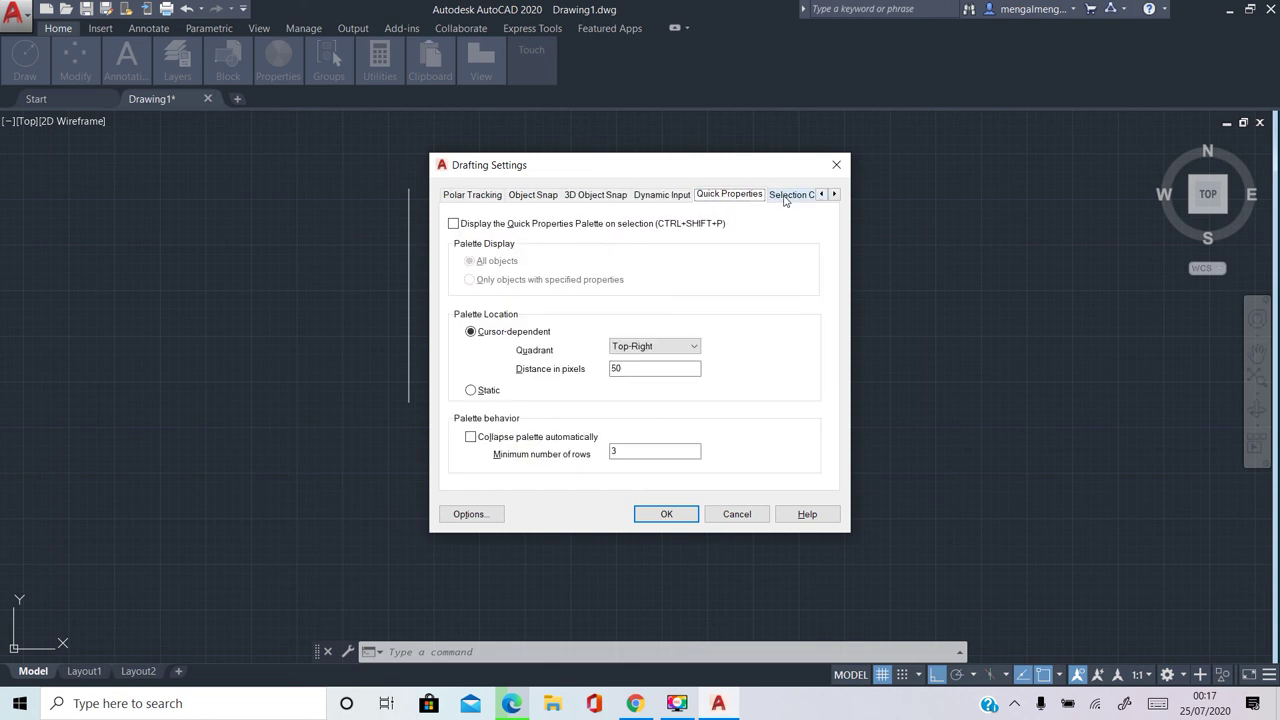
left_click(794, 196)
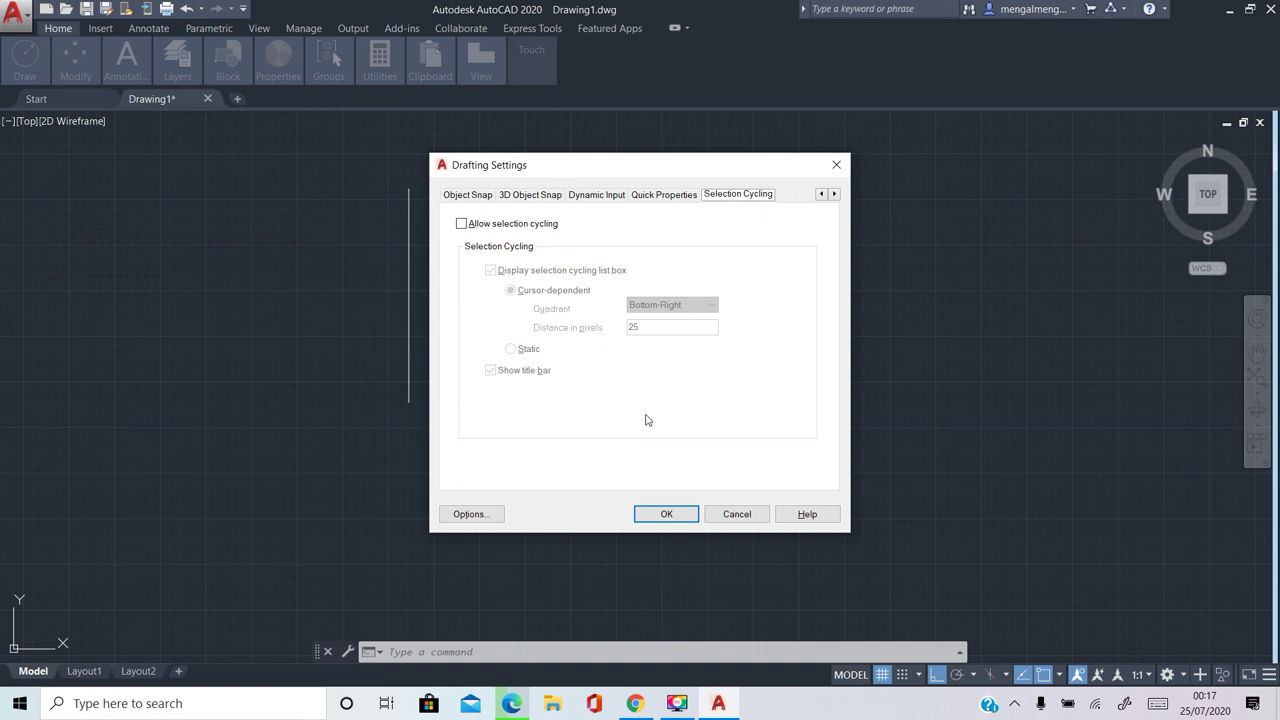
left_click(666, 513)
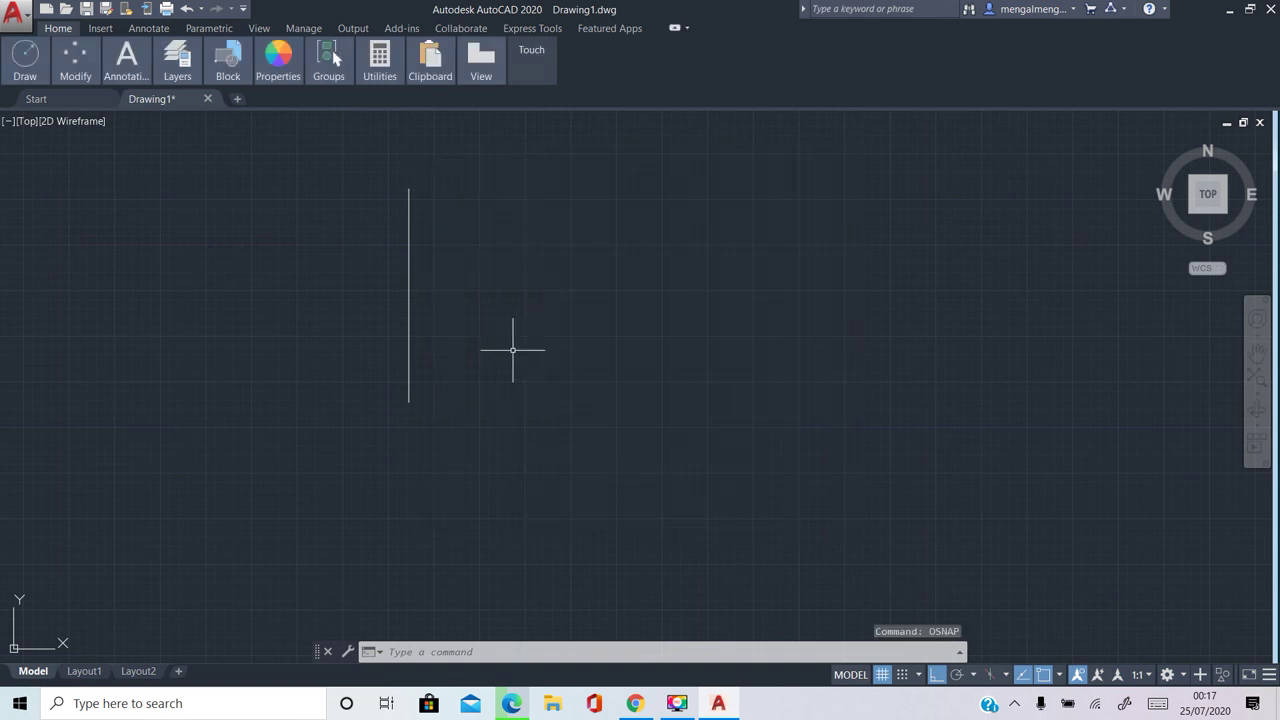
Draw a chain of right-angled line segments starting on the vertical line
type("l")
key("Return")
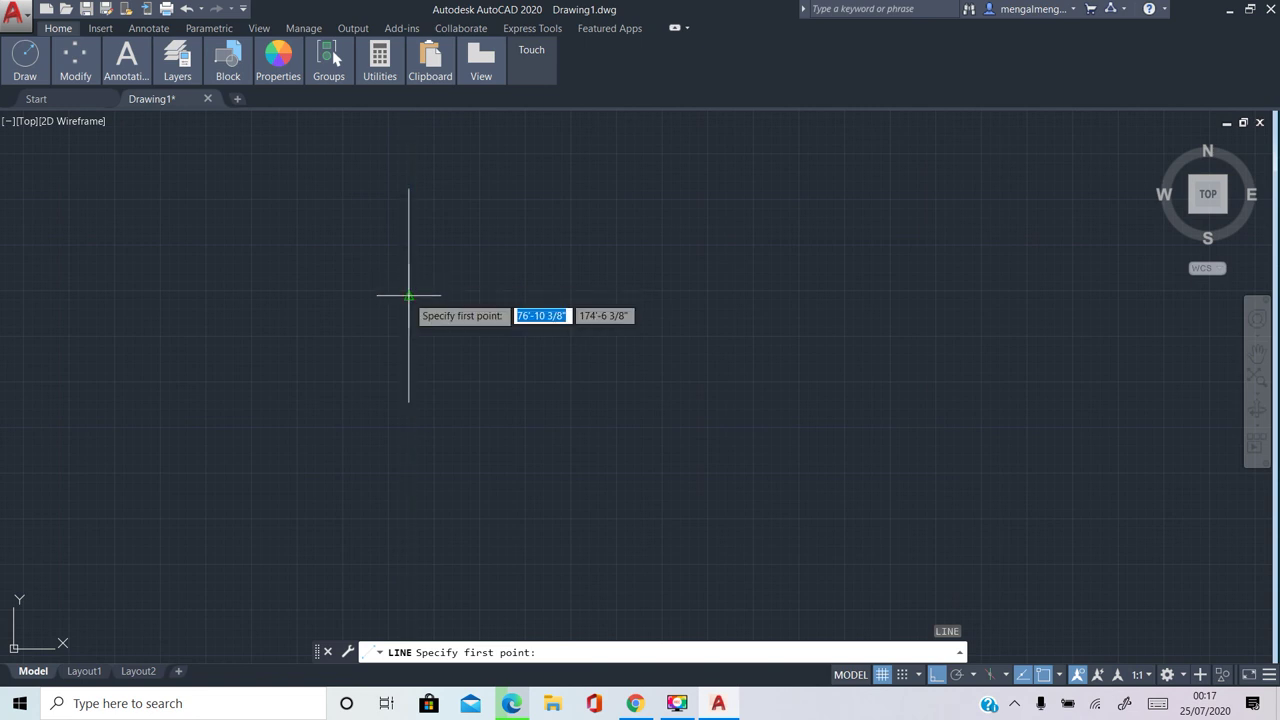
left_click(408, 296)
left_click(556, 295)
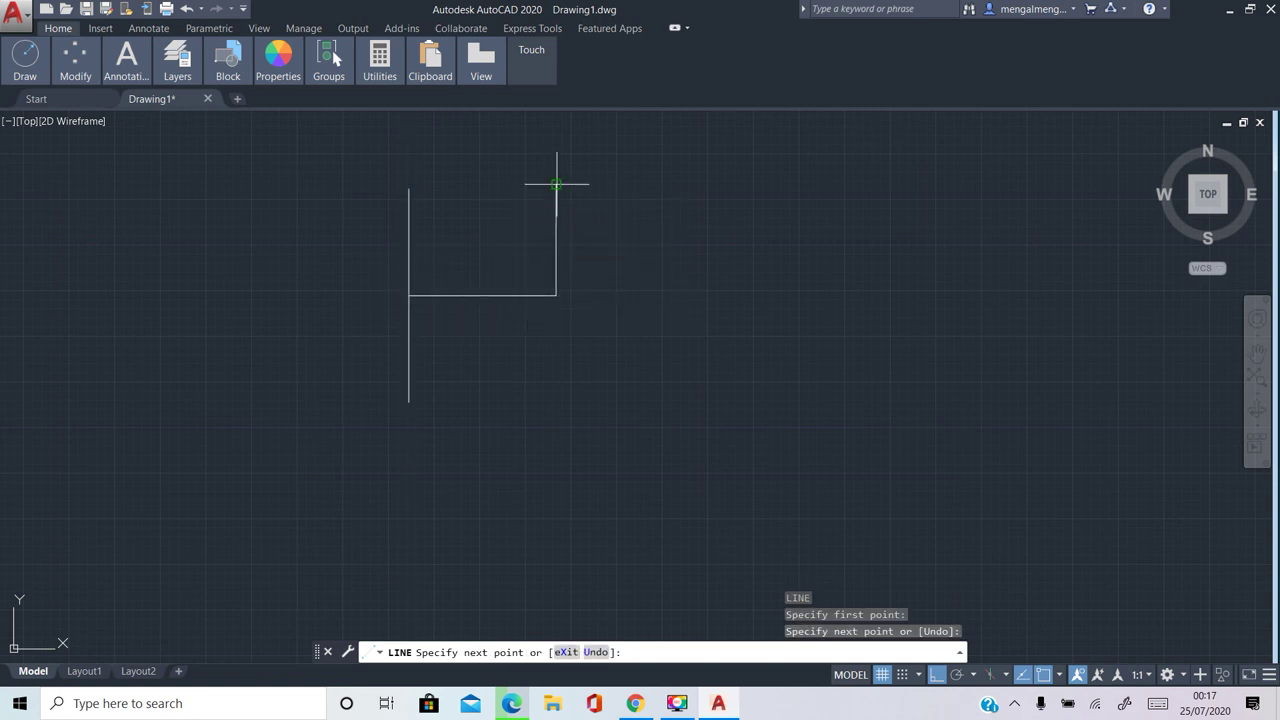
left_click(556, 185)
left_click(461, 185)
left_click(482, 295)
left_click(653, 295)
left_click(653, 186)
left_click(479, 186)
left_click(479, 307)
left_click(653, 271)
left_click(841, 271)
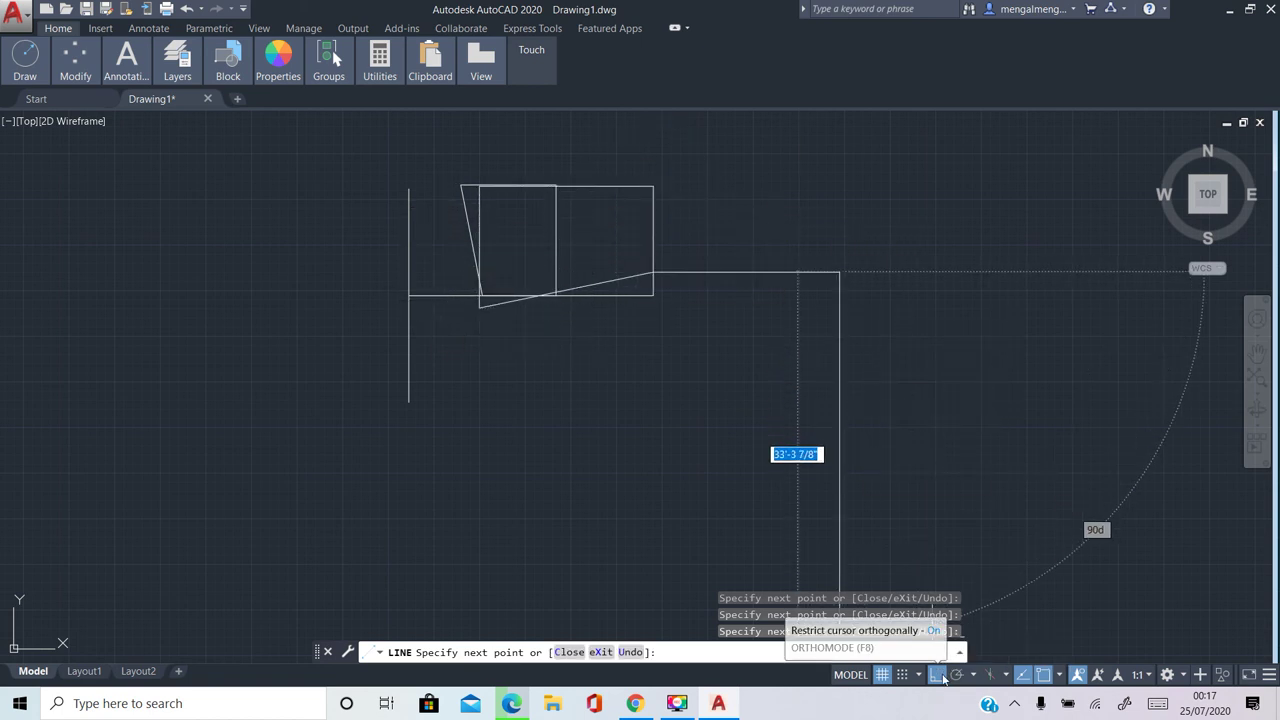
Turn Ortho off and continue the chain with many free-angle segments across the drawing
left_click(937, 675)
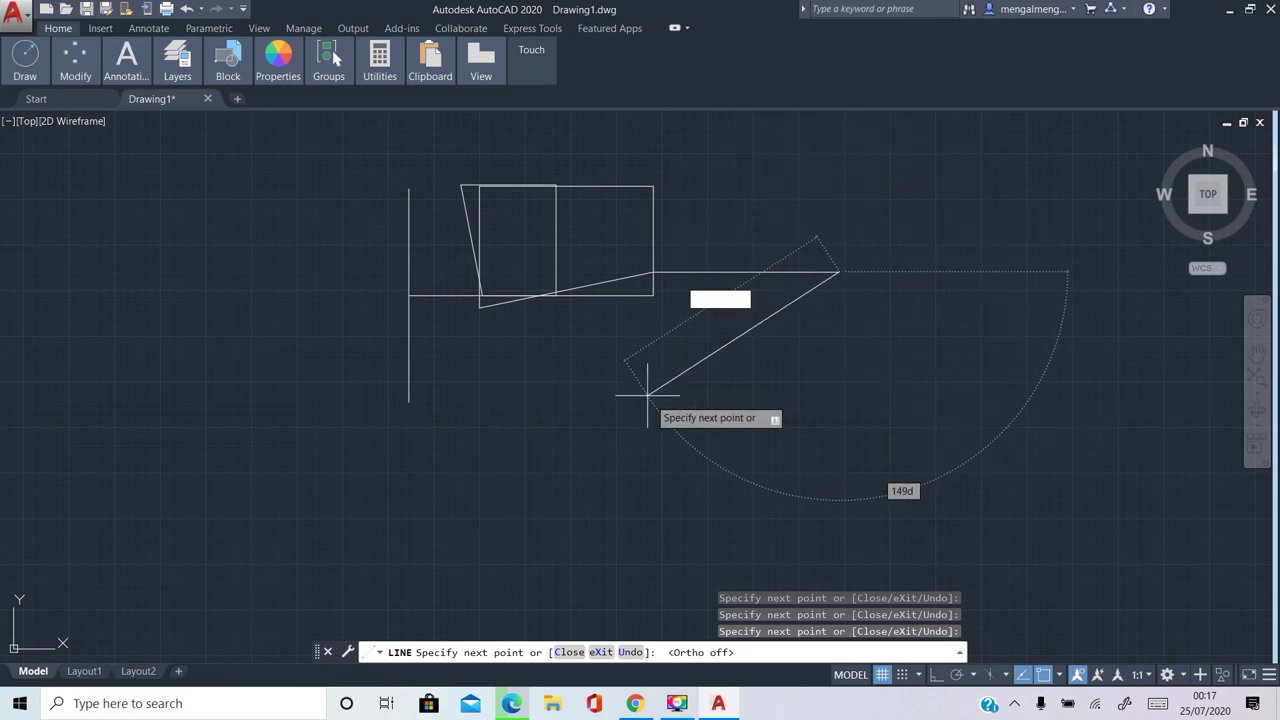
left_click(694, 435)
left_click(404, 448)
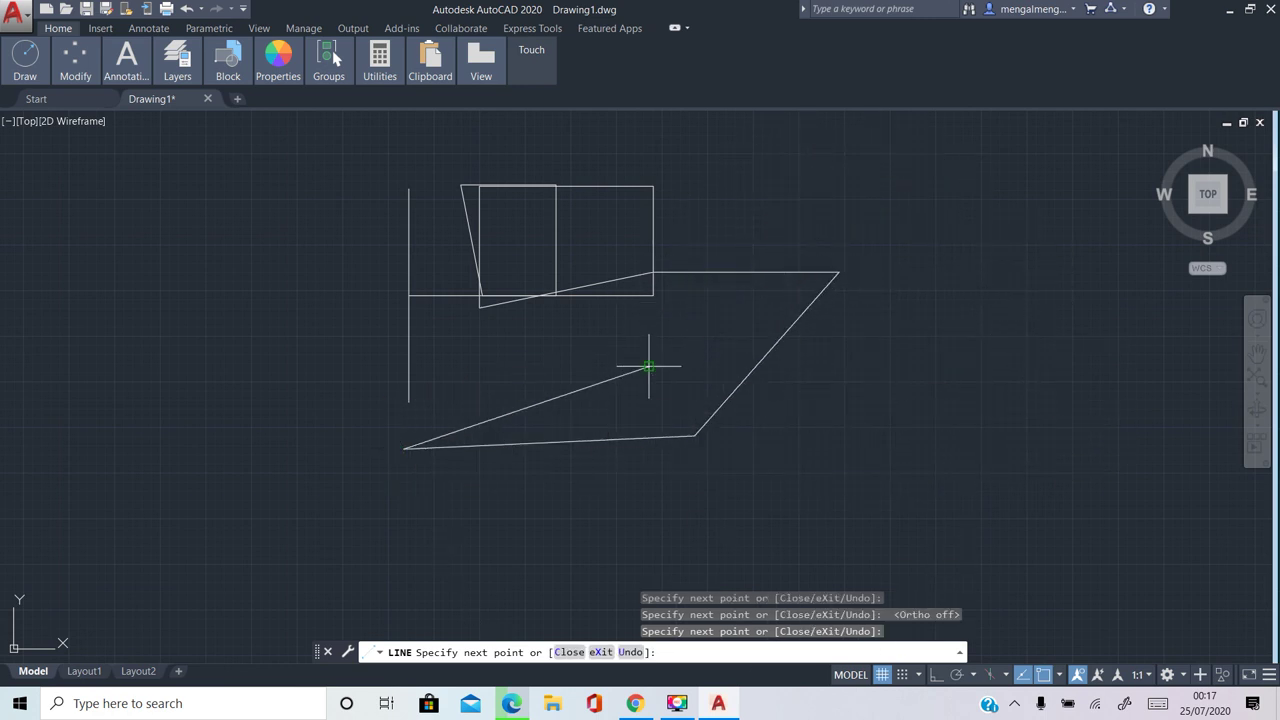
left_click(648, 367)
left_click(930, 369)
left_click(925, 490)
left_click(420, 470)
left_click(240, 295)
left_click(722, 294)
left_click(132, 521)
left_click(672, 342)
left_click(192, 262)
left_click(637, 252)
left_click(728, 345)
left_click(962, 373)
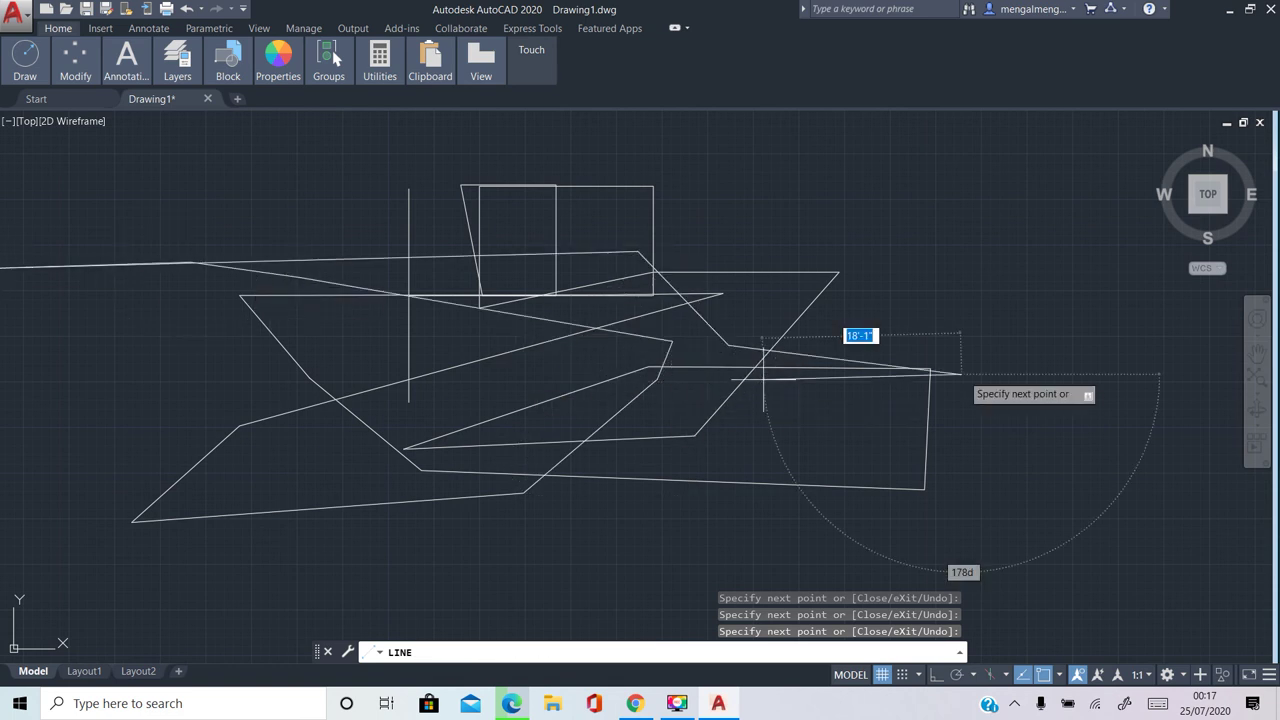
left_click(1006, 362)
left_click(930, 283)
left_click(510, 468)
left_click(212, 450)
left_click(165, 300)
left_click(297, 262)
left_click(543, 268)
left_click(522, 371)
left_click(1055, 418)
left_click(449, 267)
left_click(396, 331)
key("Escape")
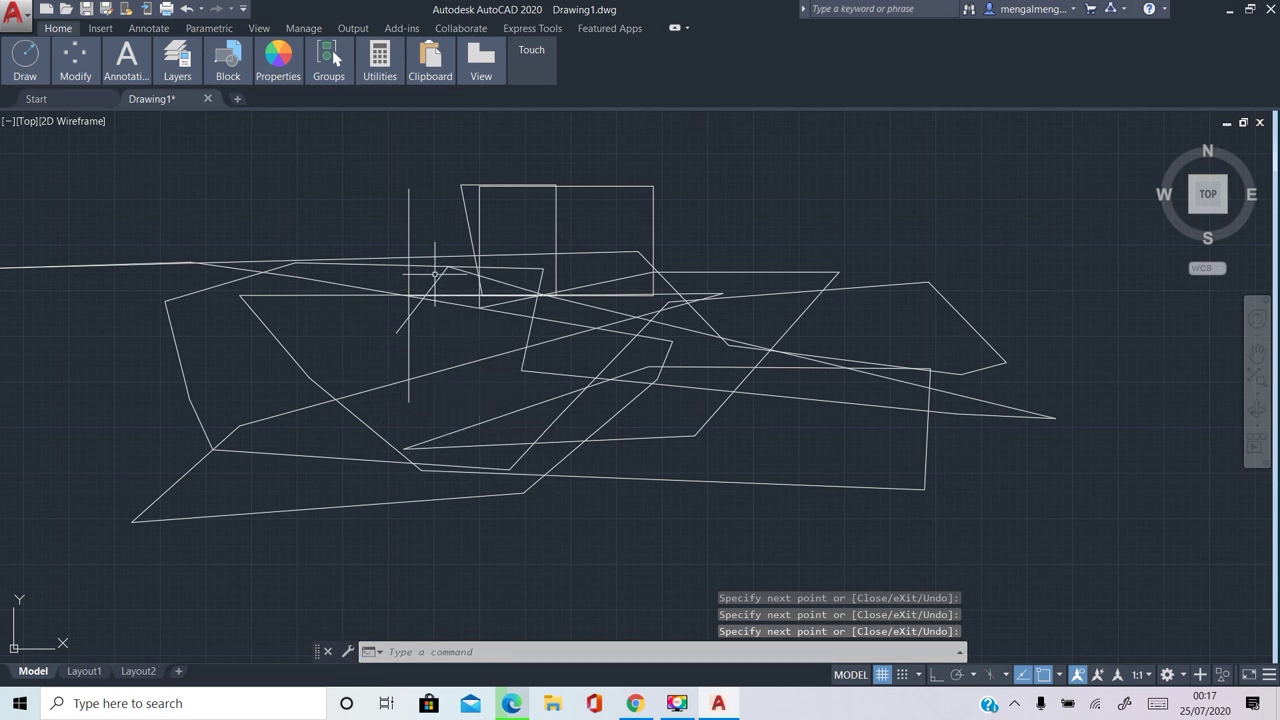
left_click(440, 272)
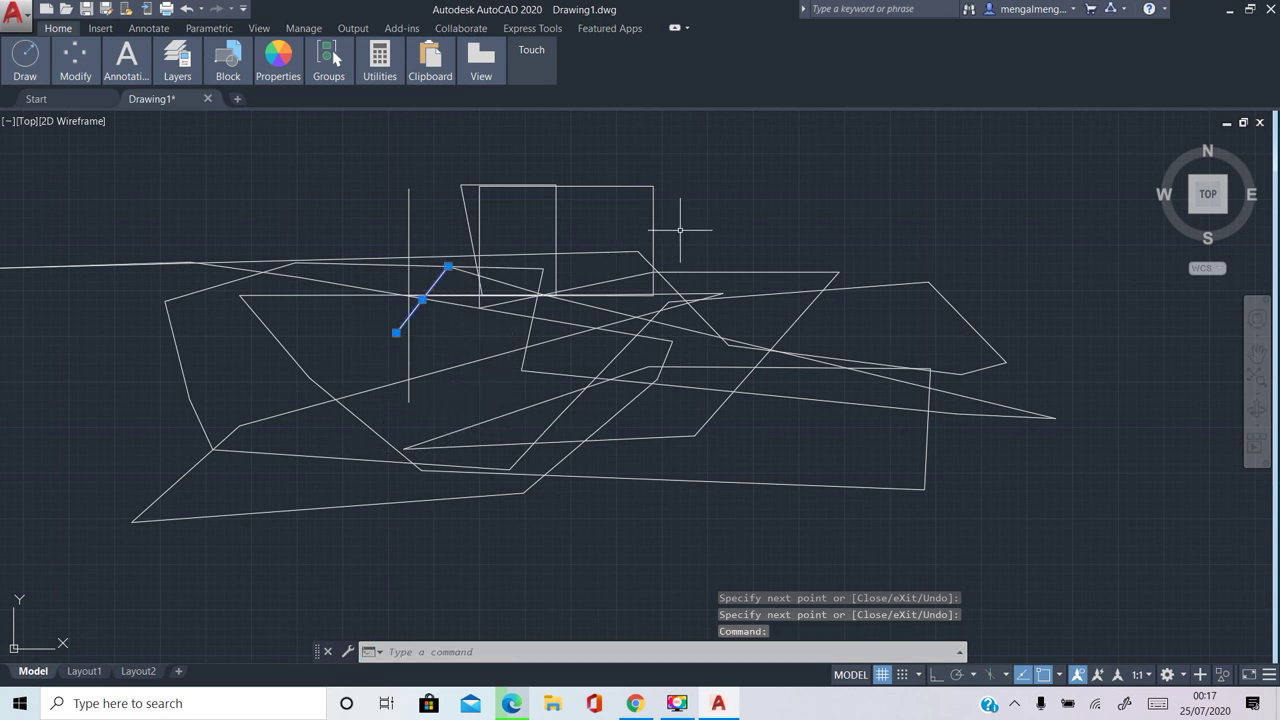
left_click(648, 262)
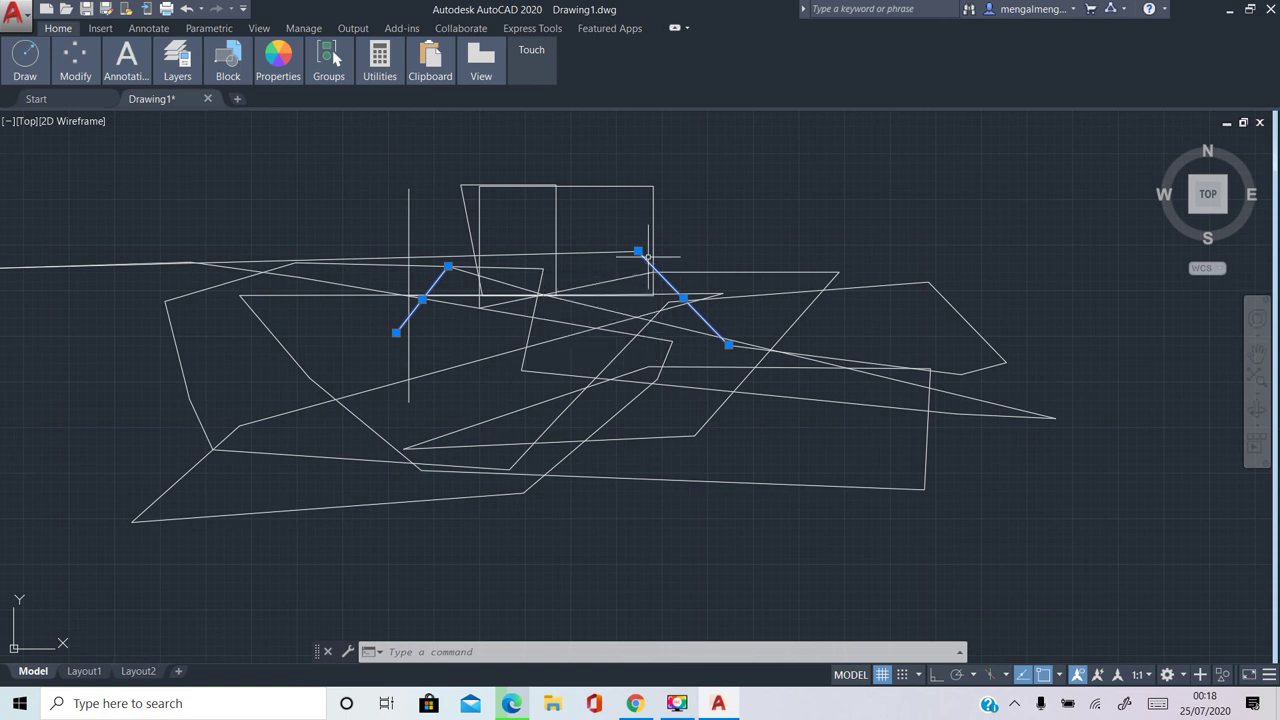
left_click(653, 241)
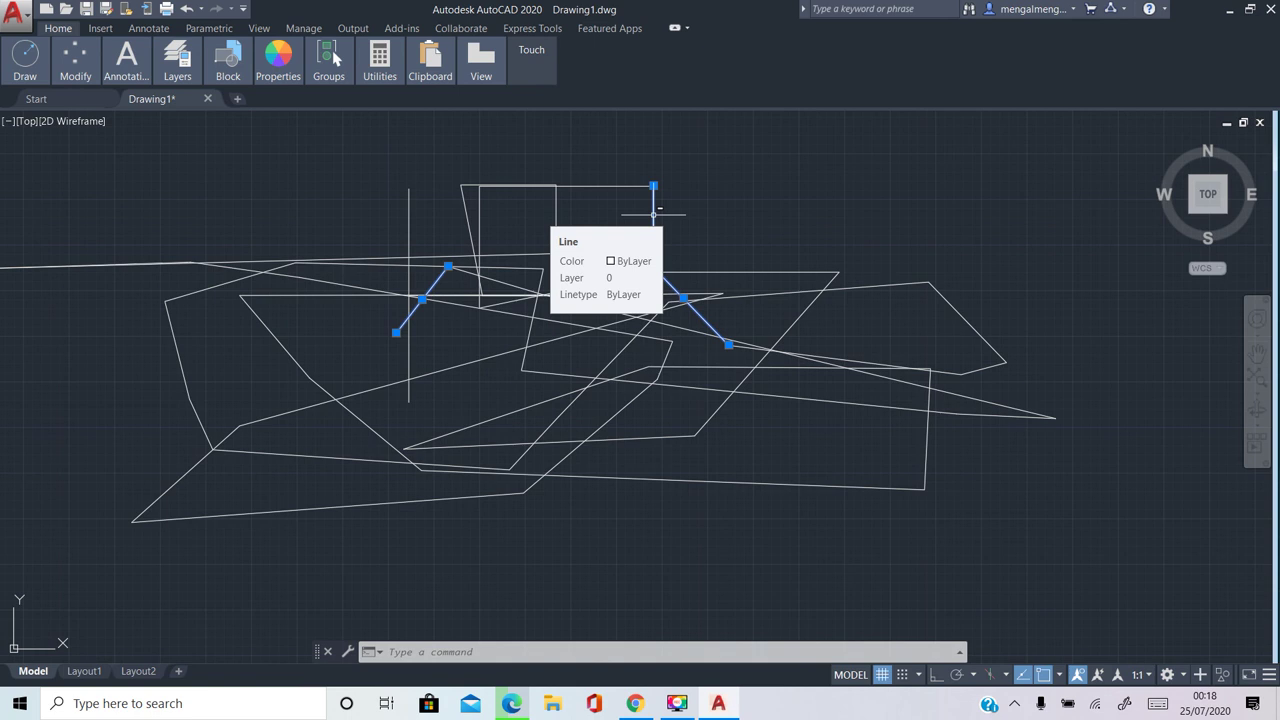
left_click(653, 267, "shift")
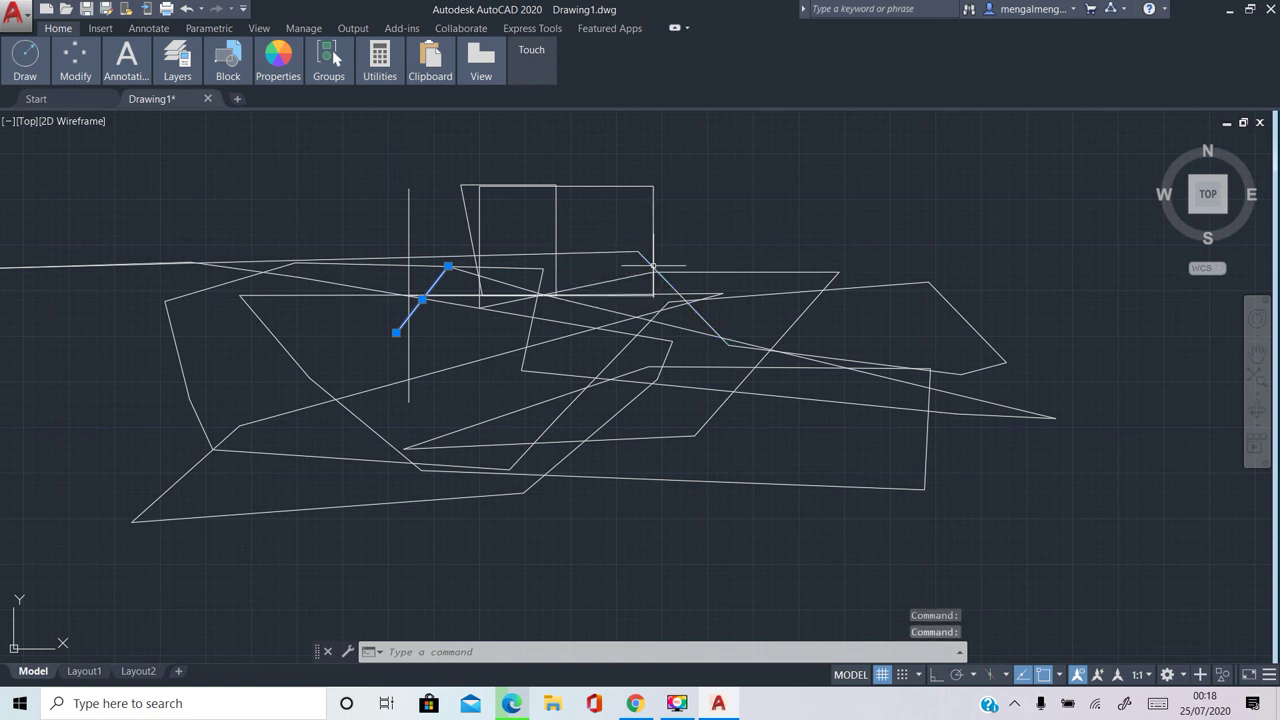
key("Escape")
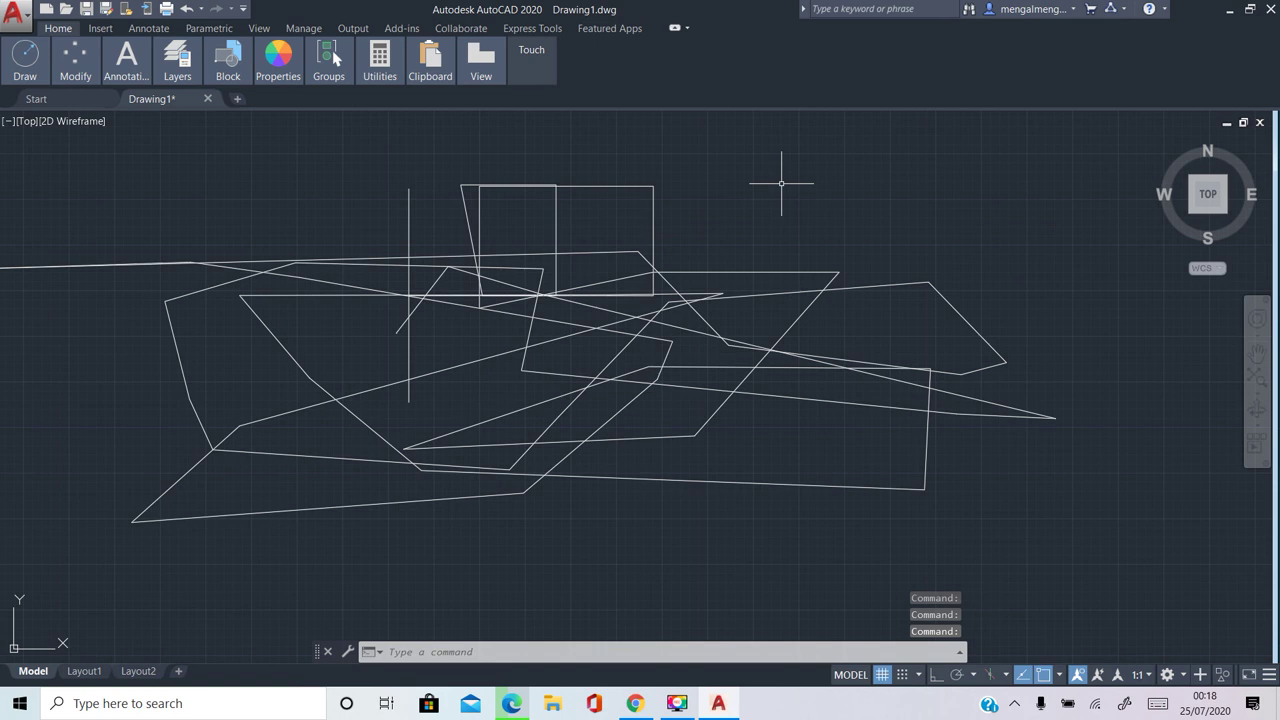
left_click(1022, 133)
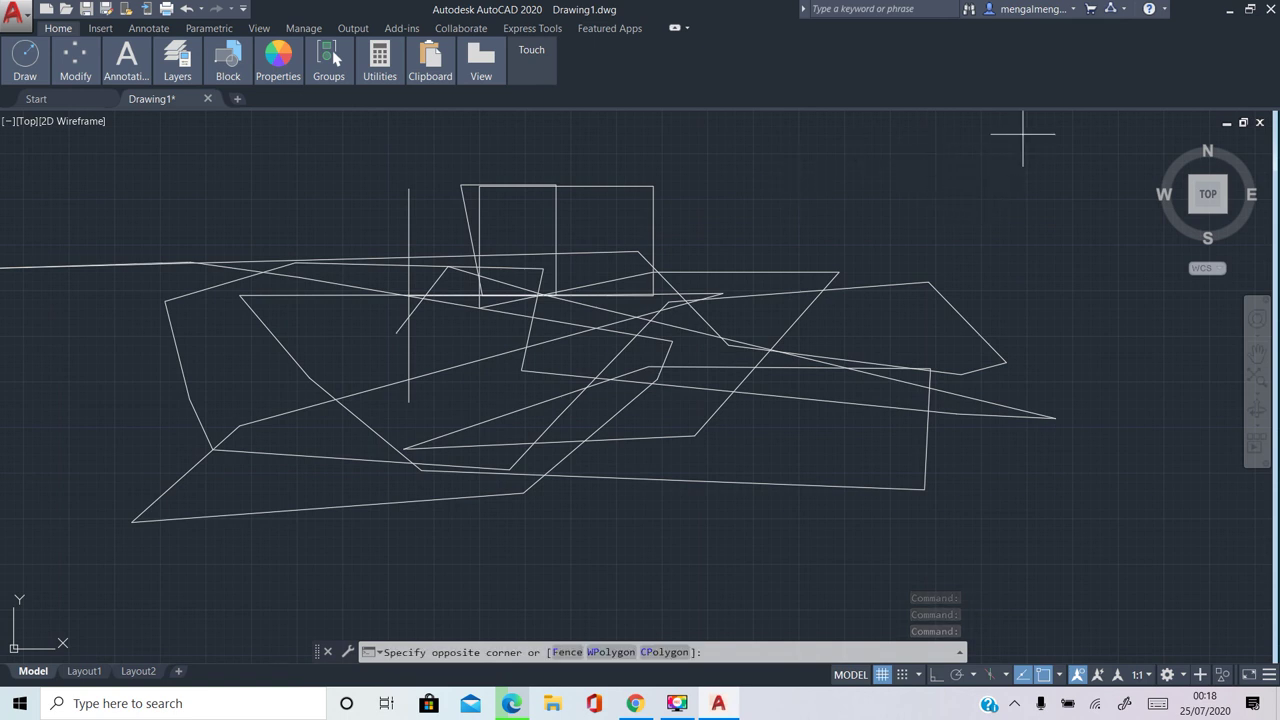
Select the lines, then try Undo and Redo on the last change
left_click(186, 538)
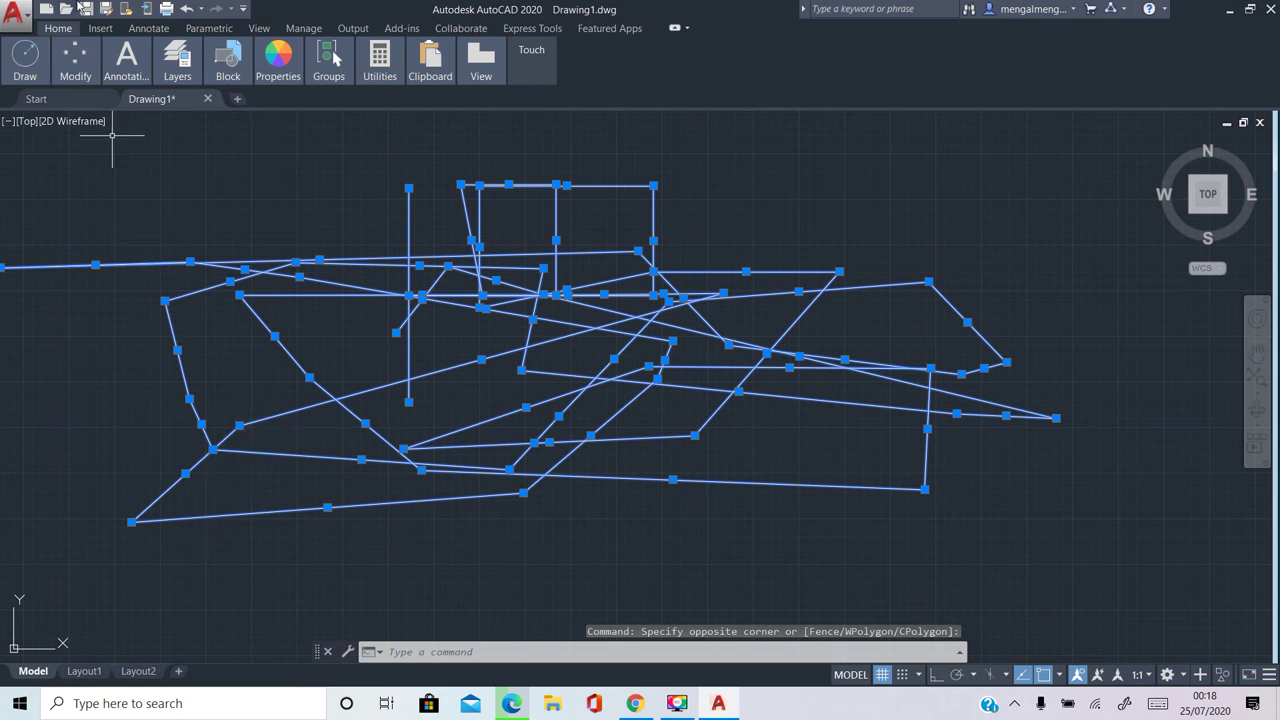
left_click(183, 10)
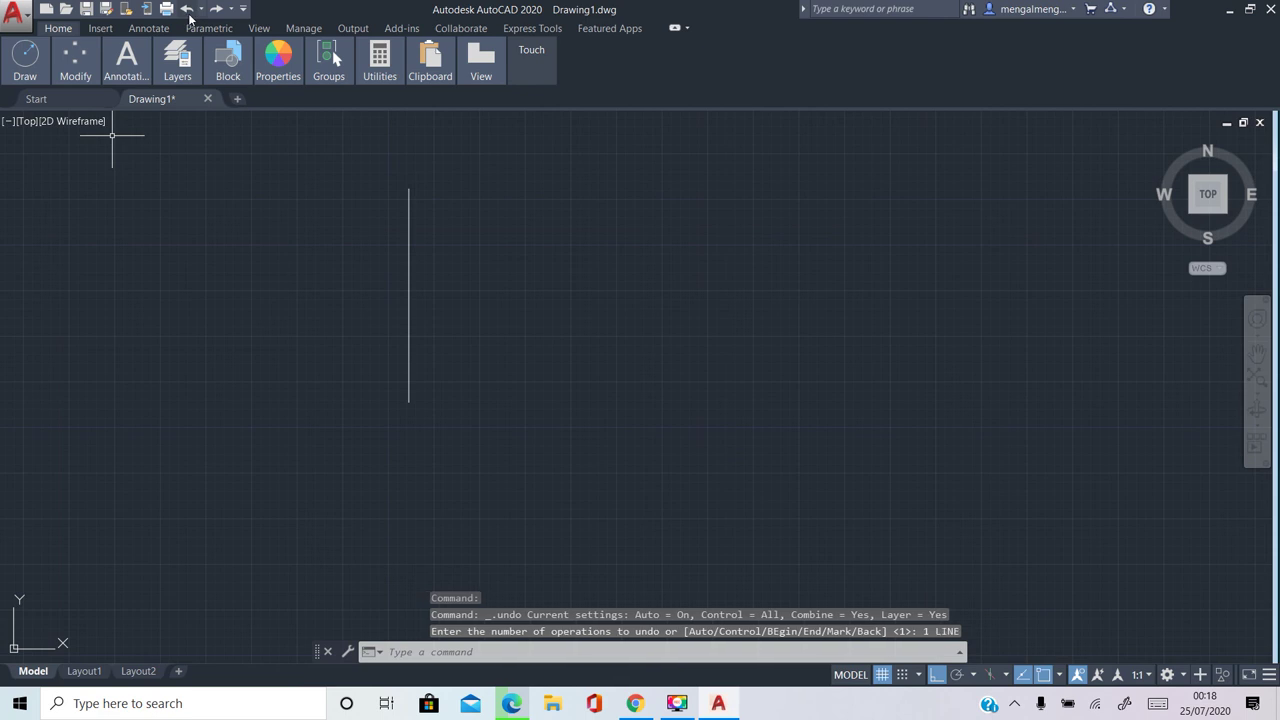
left_click(219, 10)
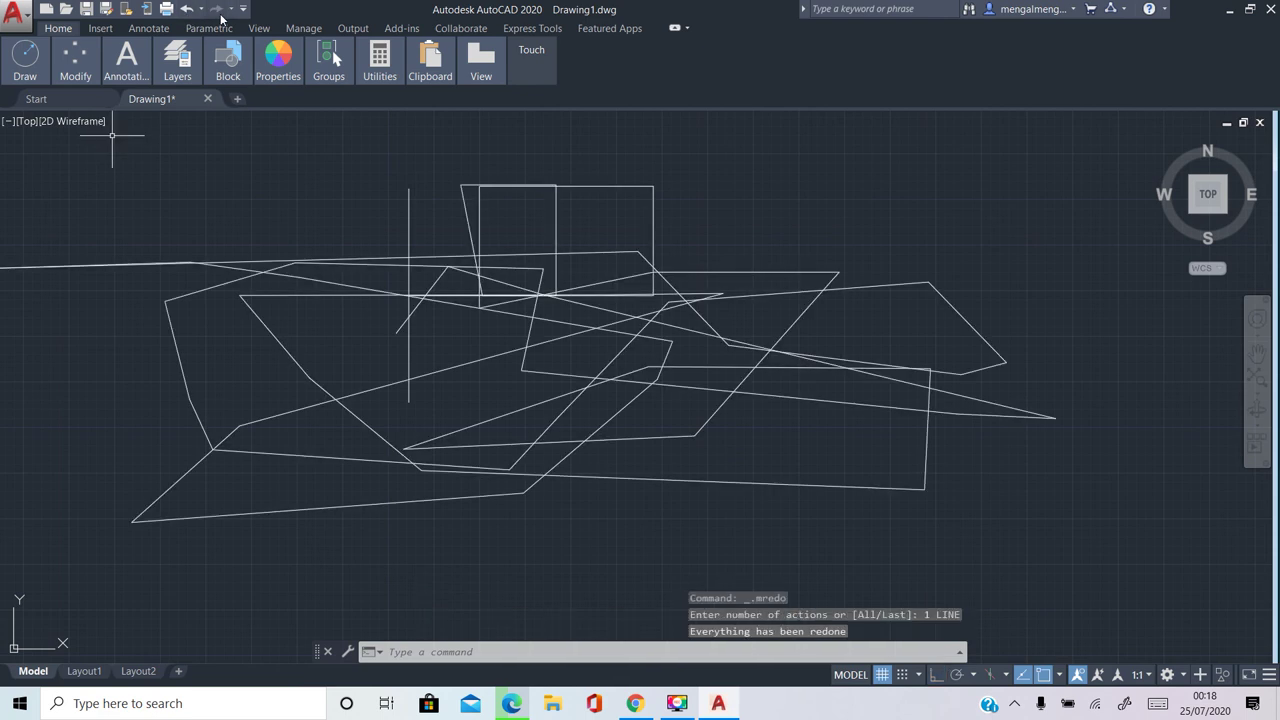
Crossing-select all 48 lines and erase them, checking the erase with Undo and Redo
left_click(1070, 152)
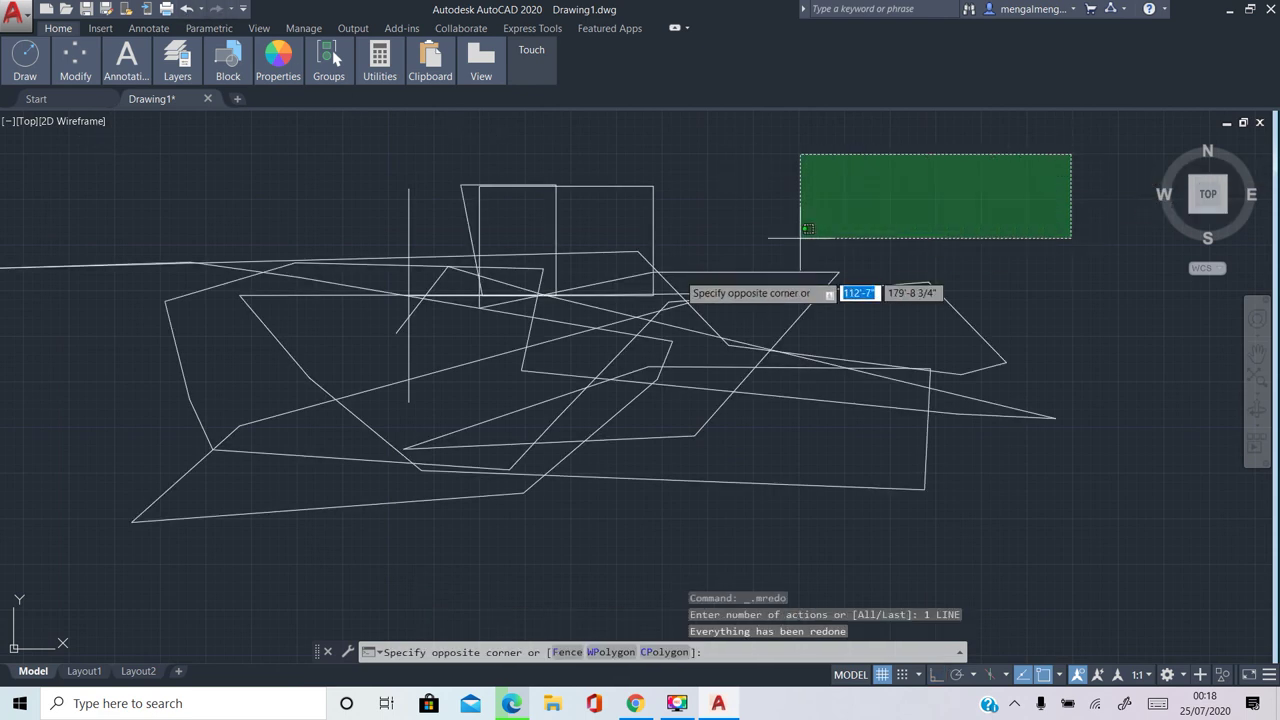
left_click(142, 543)
key("Delete")
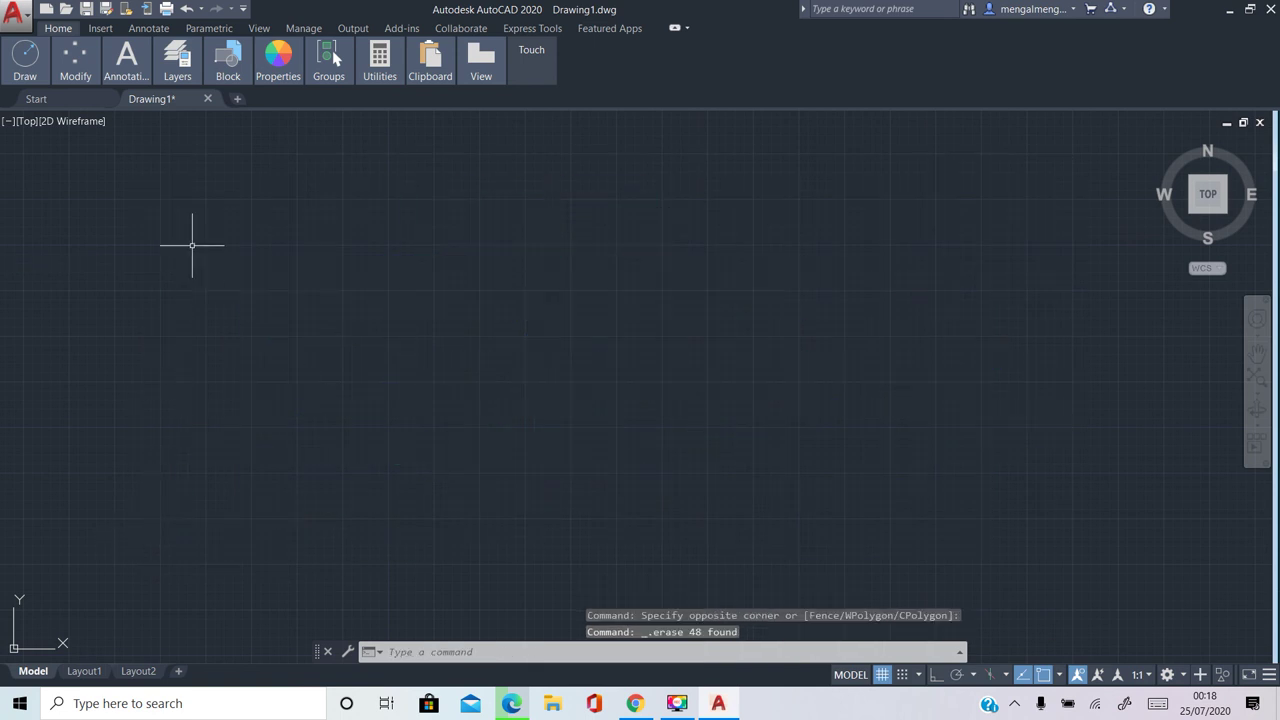
left_click(188, 10)
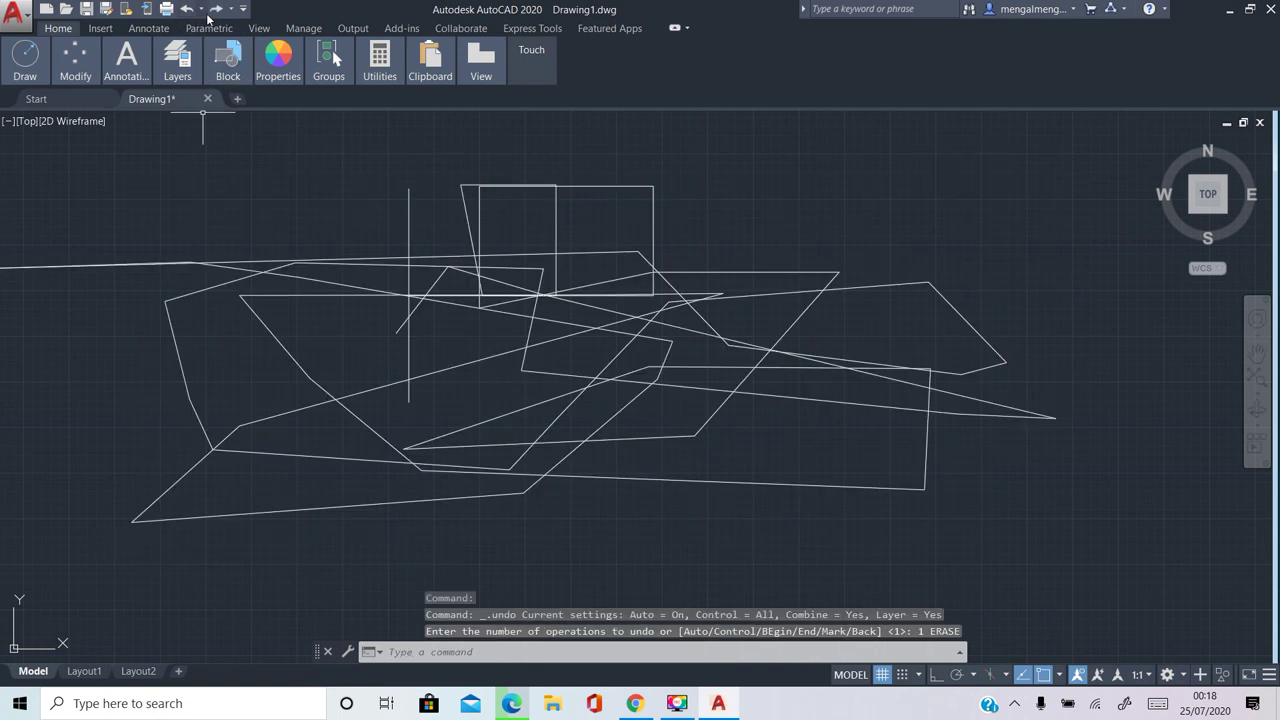
left_click(213, 15)
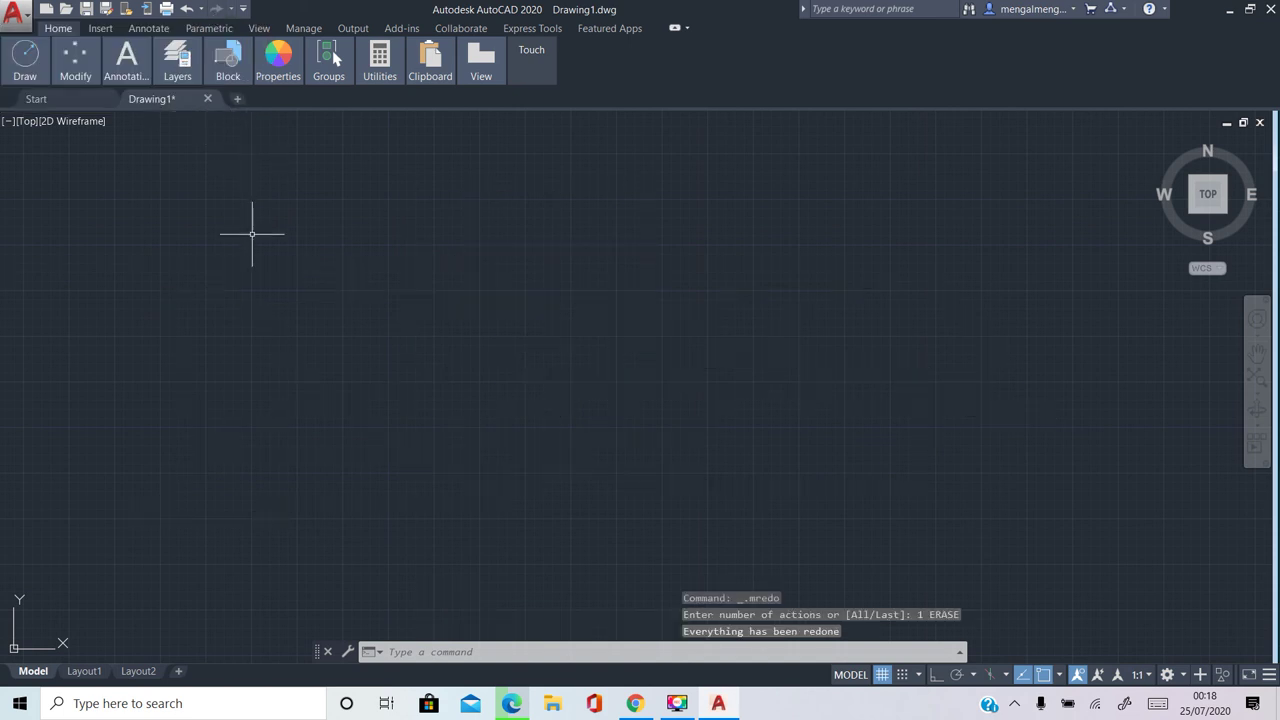
Use the application menu to save the drawing under a new name
left_click(252, 236)
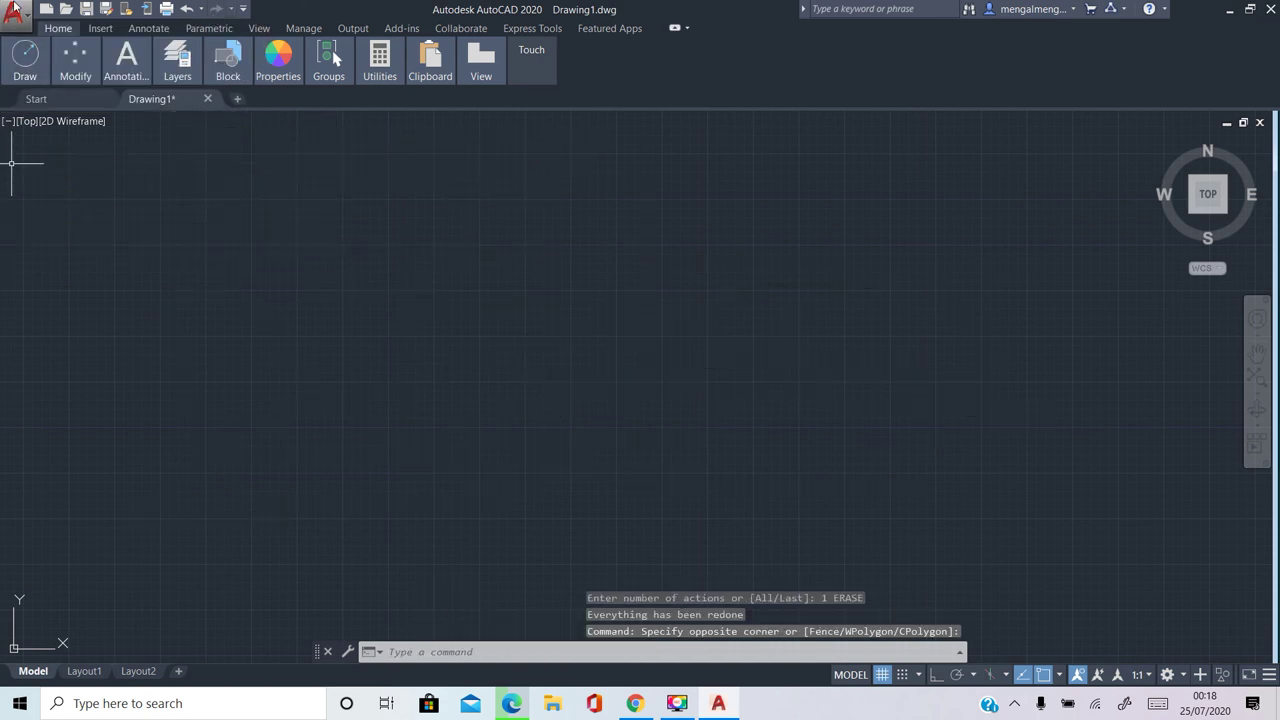
left_click(14, 16)
key("Escape")
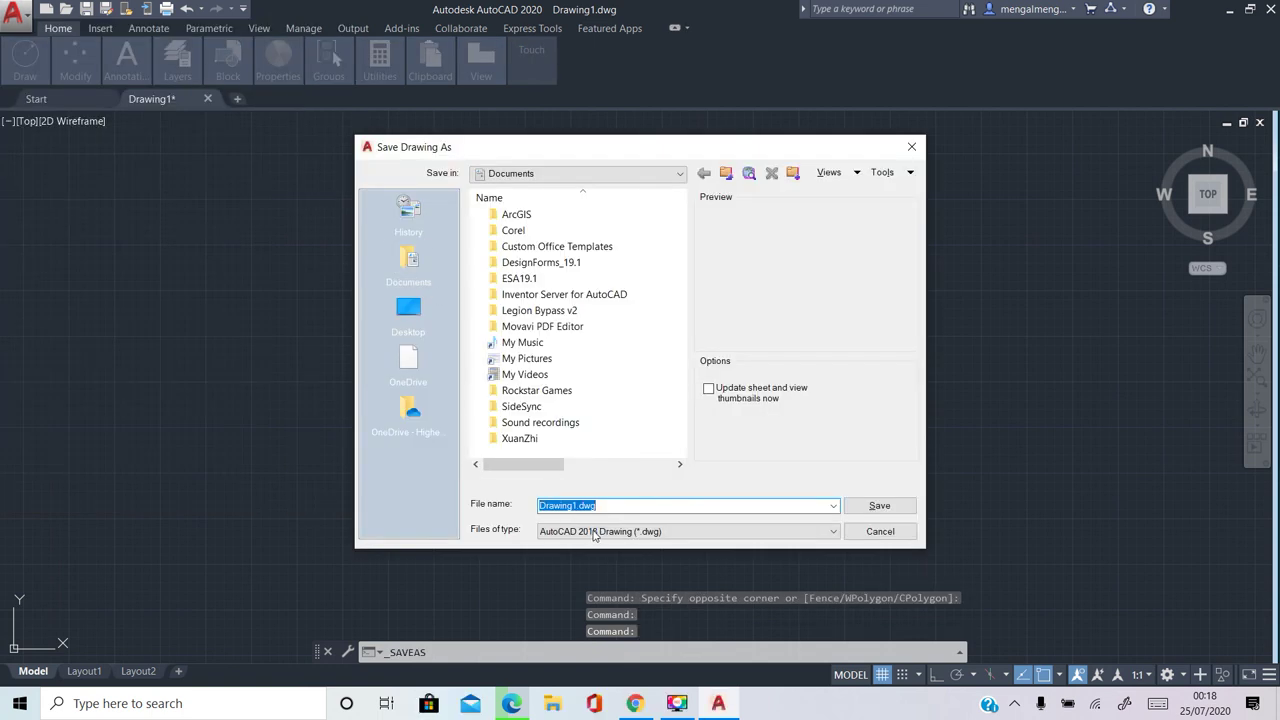
Keep the AutoCAD 2018 Drawing format and save the file as 'Class 1st' in Documents
left_click(596, 532)
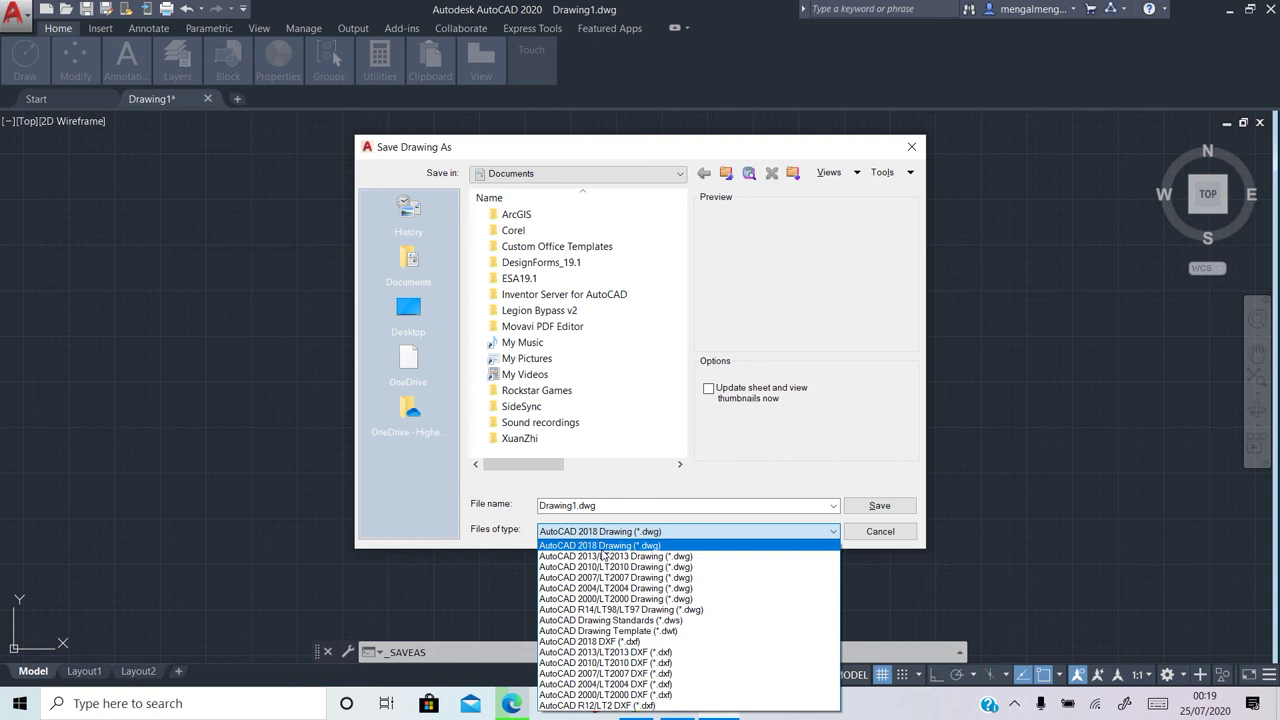
left_click(603, 550)
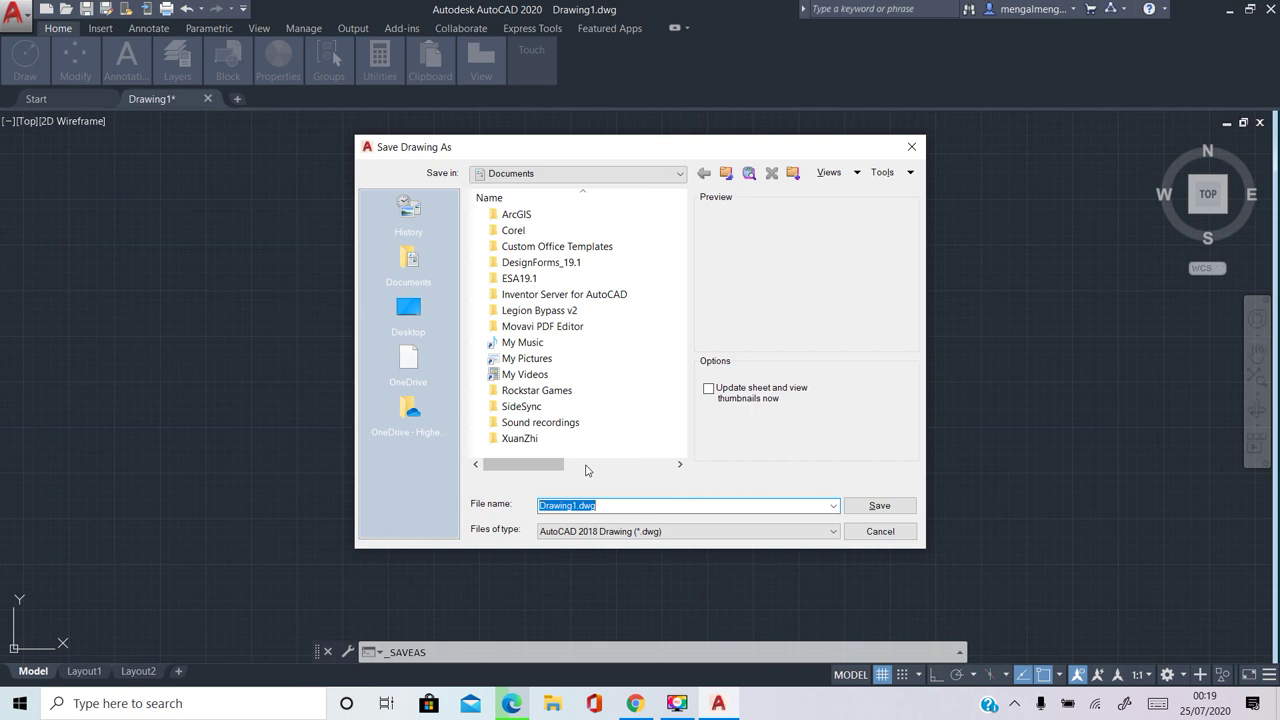
type("Class 1st")
left_click(910, 505)
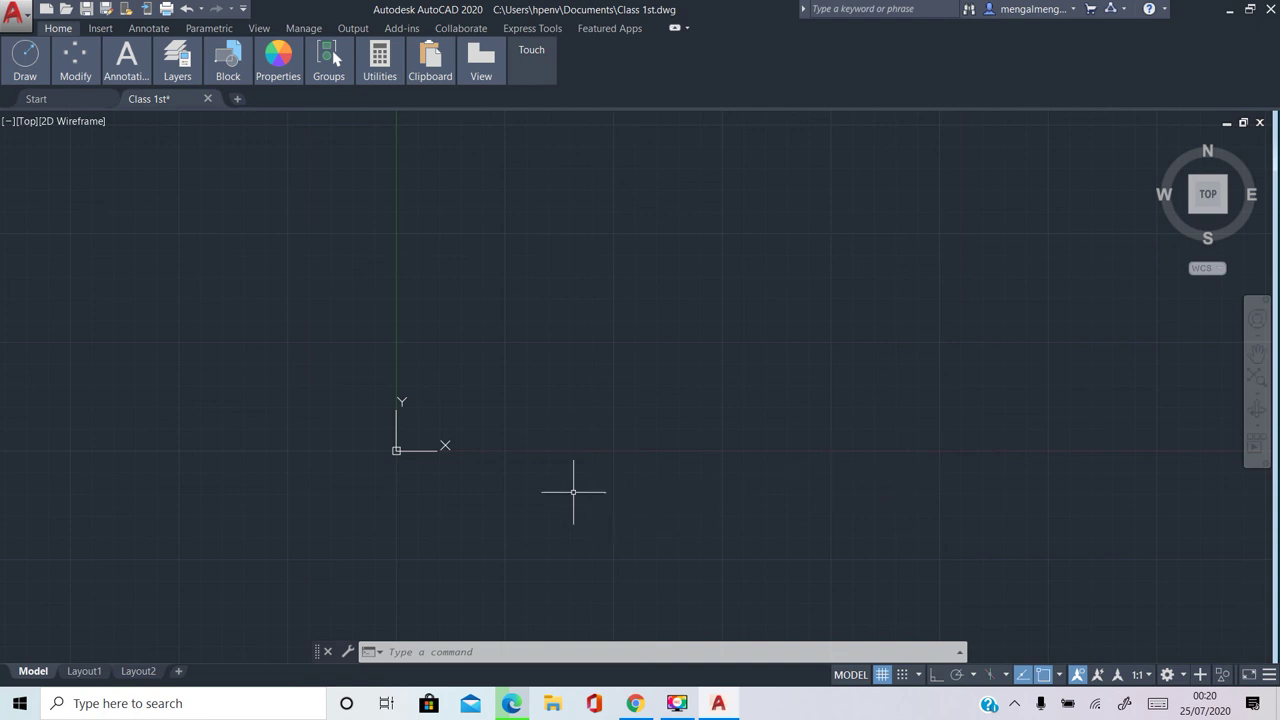
left_click(518, 335)
left_click(340, 474)
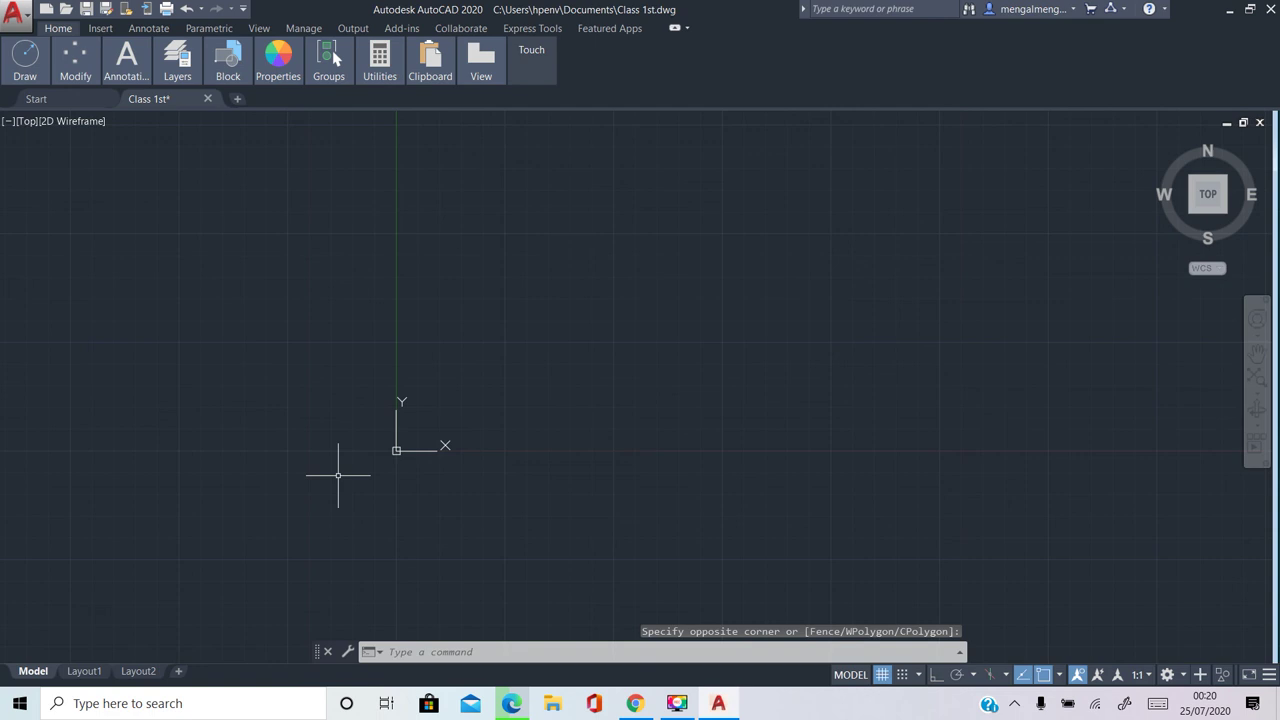
left_click(367, 291)
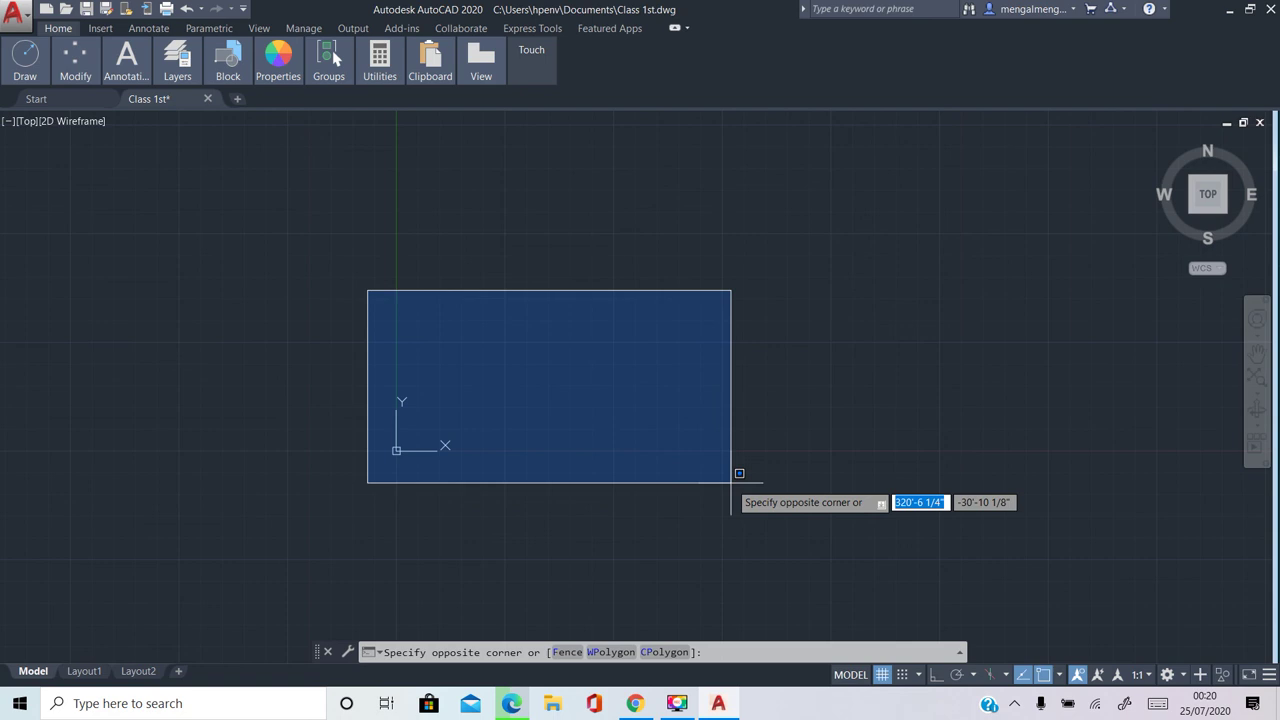
left_click(731, 482)
left_click(731, 482)
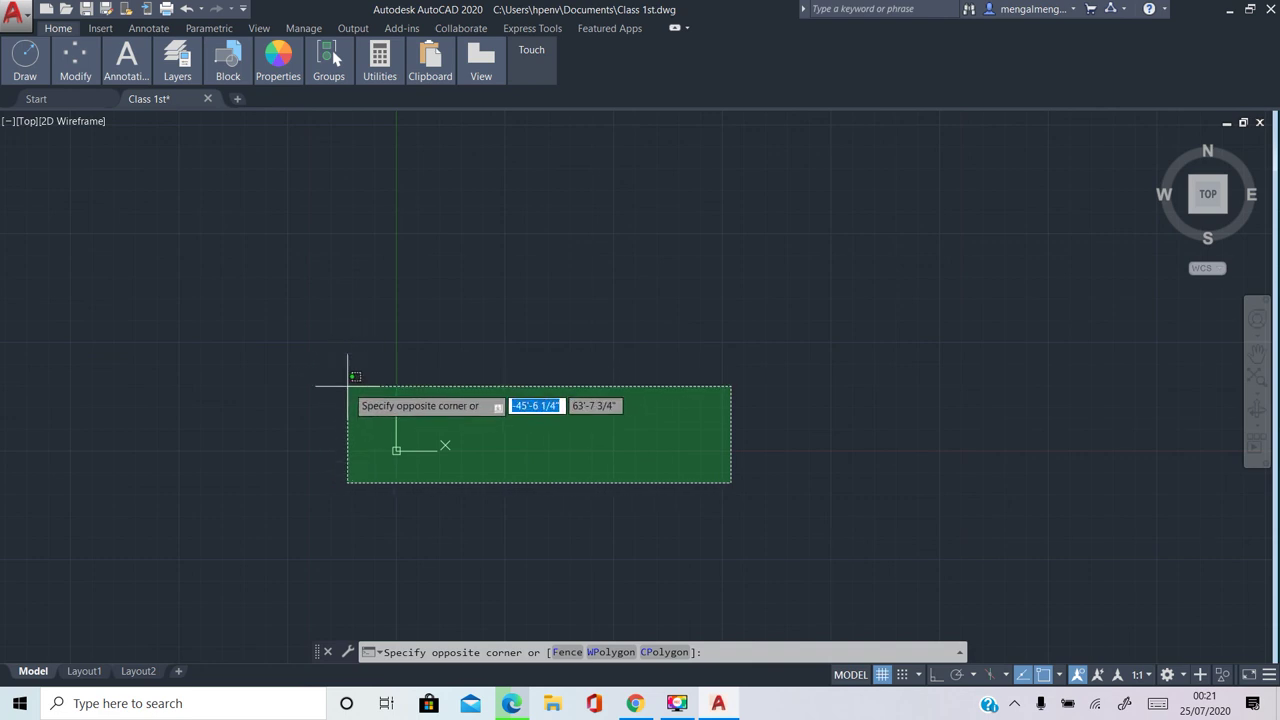
left_click(348, 386)
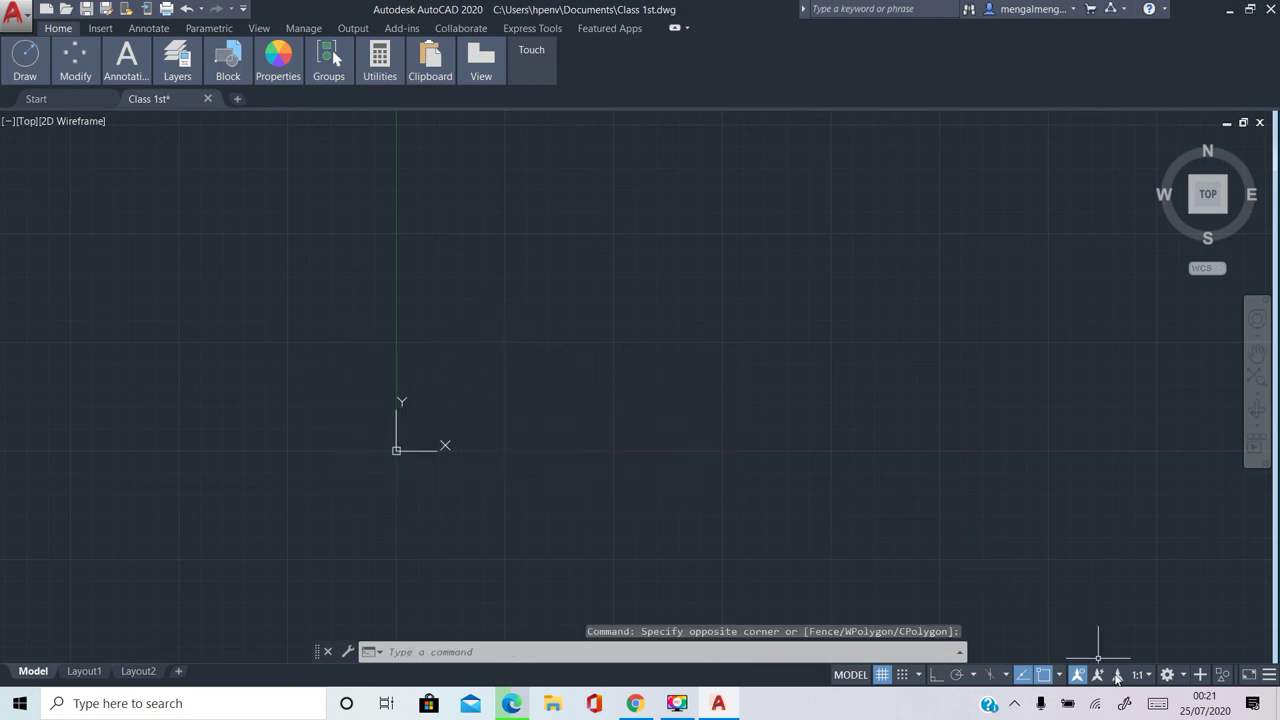